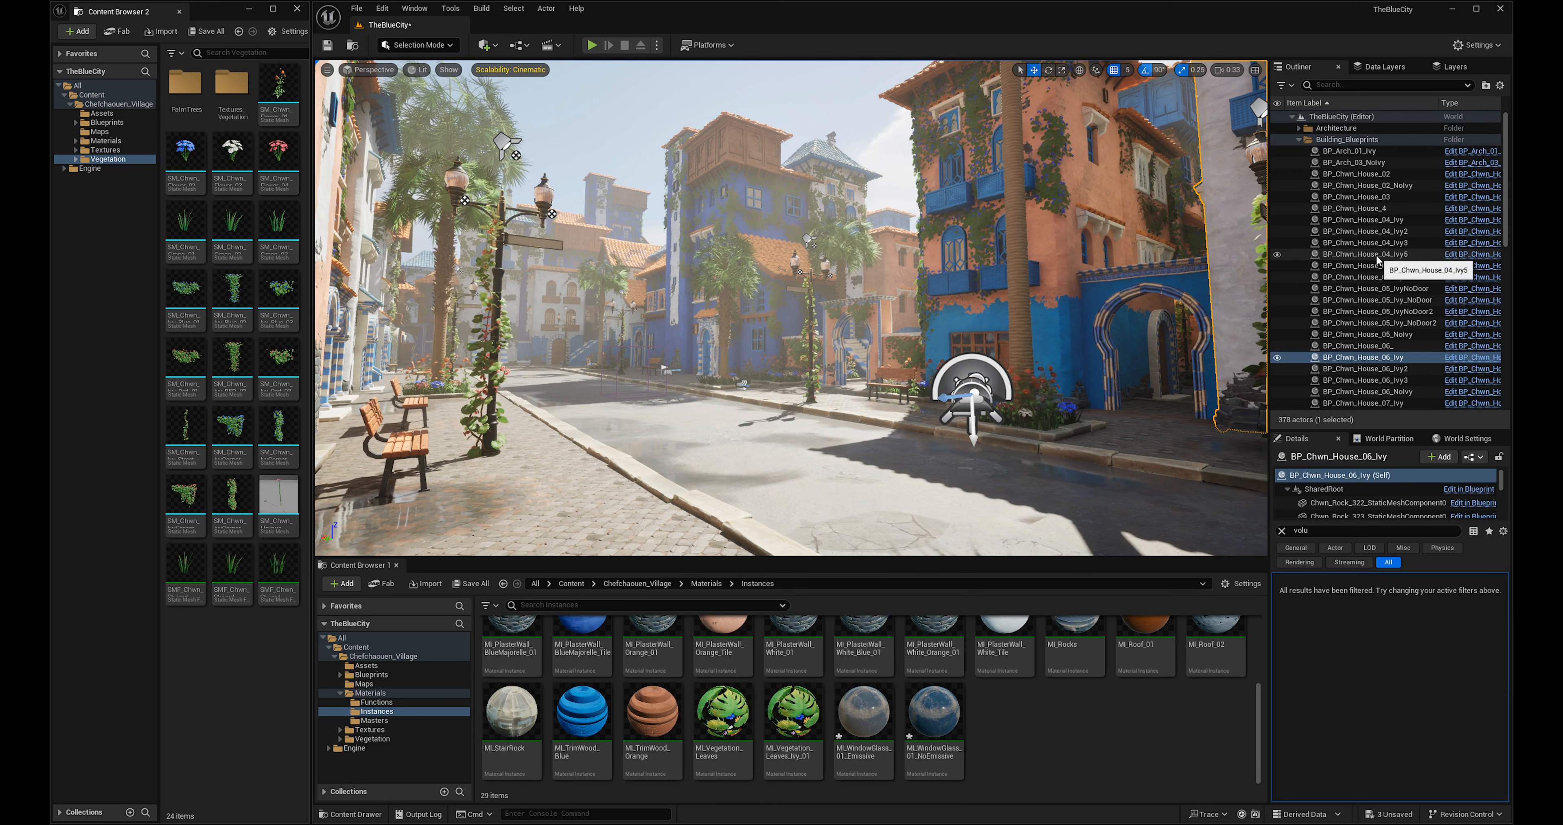
# Collapse the Building_Blueprints folder and move PlayerStart out of the Lighting folder to the level's root.
pyautogui.click(1299, 140)
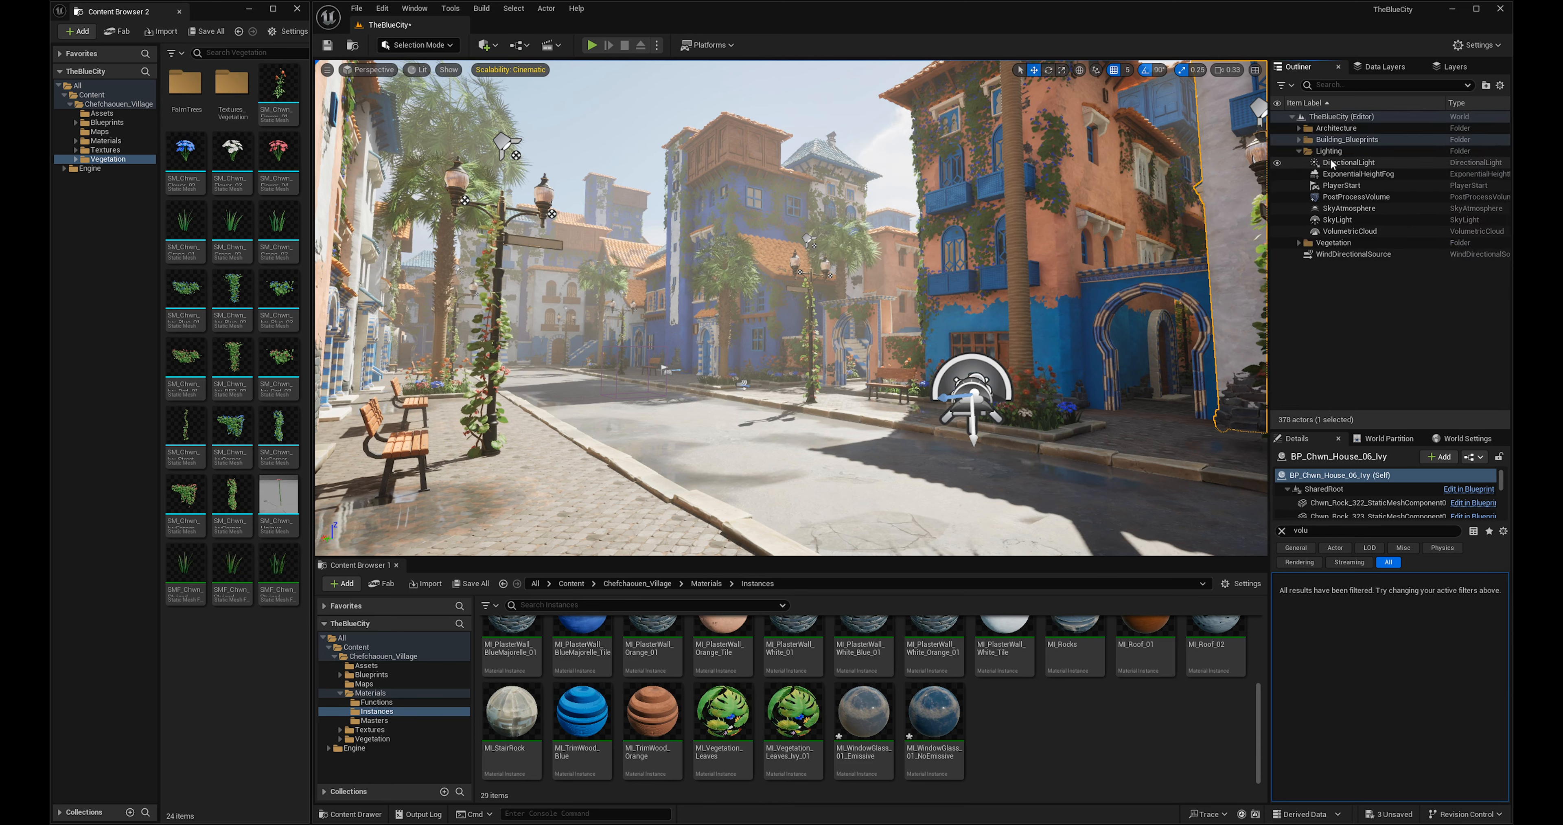
pyautogui.click(1348, 163)
pyautogui.keyDown('shift'); pyautogui.click(1351, 234); pyautogui.keyUp('shift')
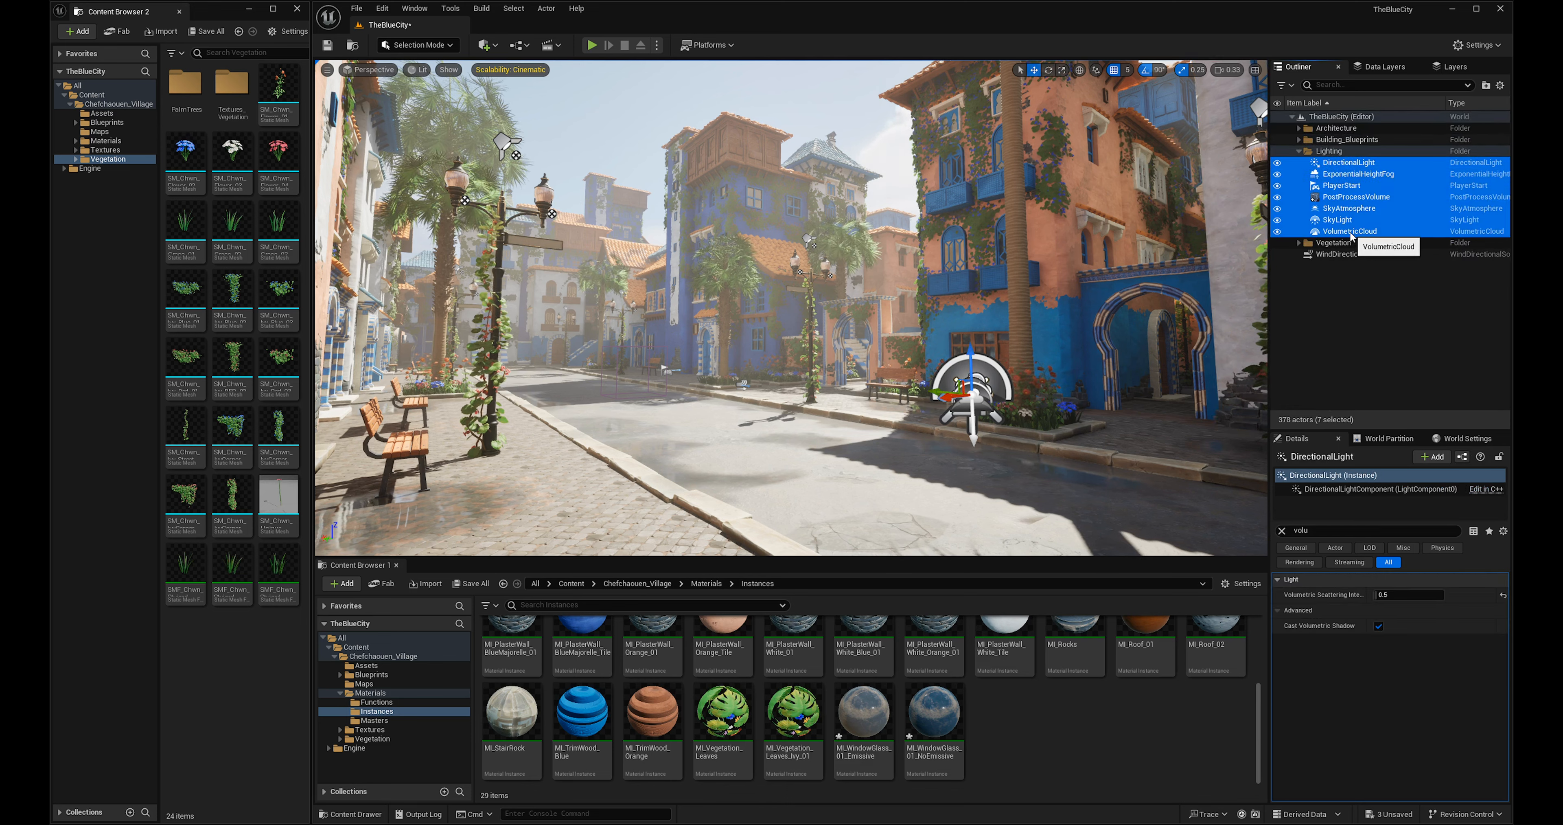
pyautogui.moveTo(770, 375); pyautogui.dragTo(777, 376, button='right')
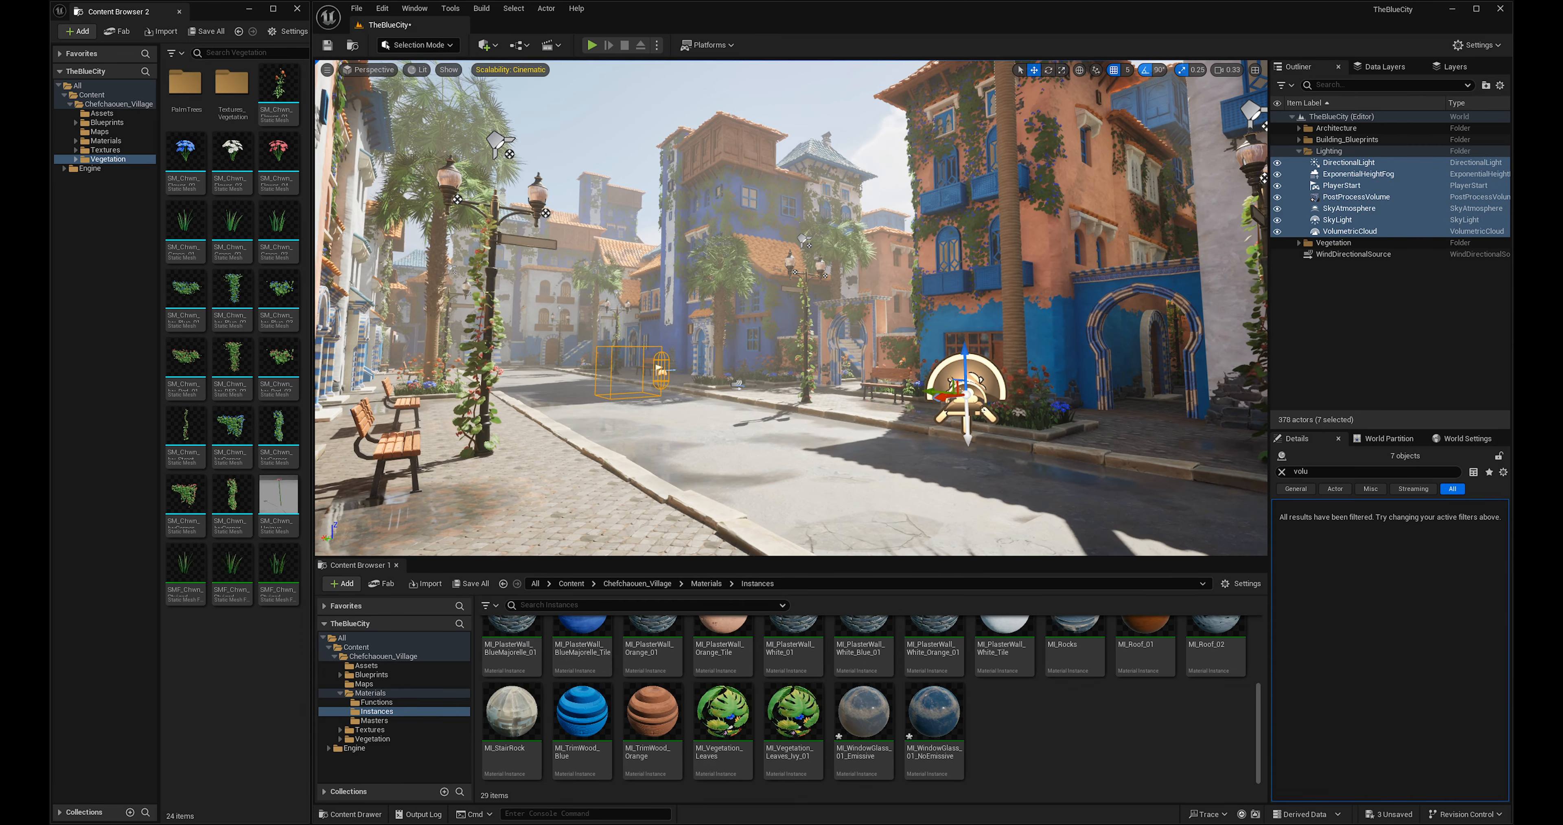
pyautogui.click(1339, 187)
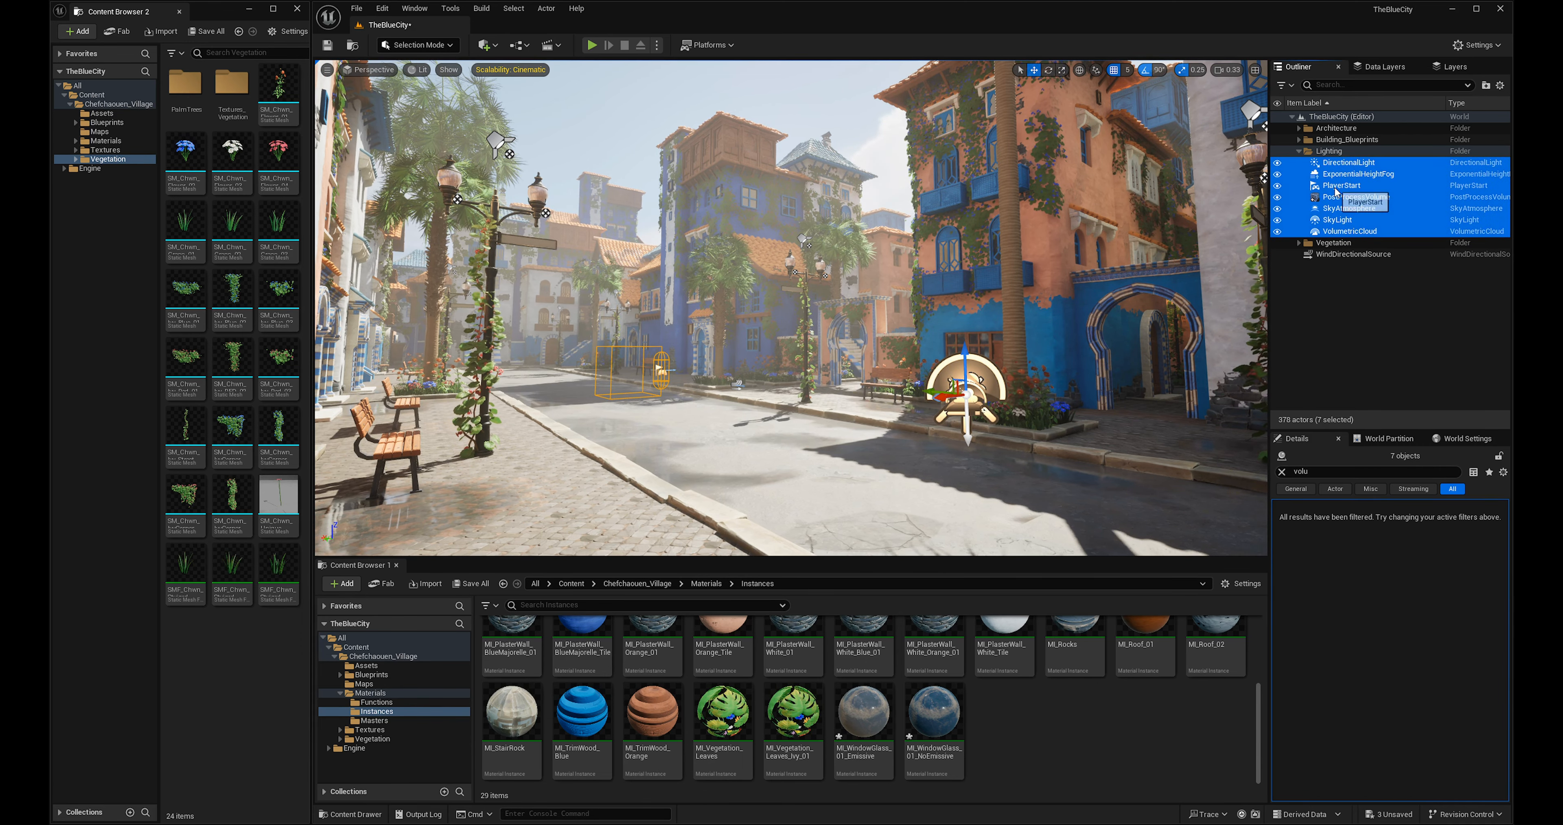
pyautogui.moveTo(1341, 187); pyautogui.dragTo(1362, 309)
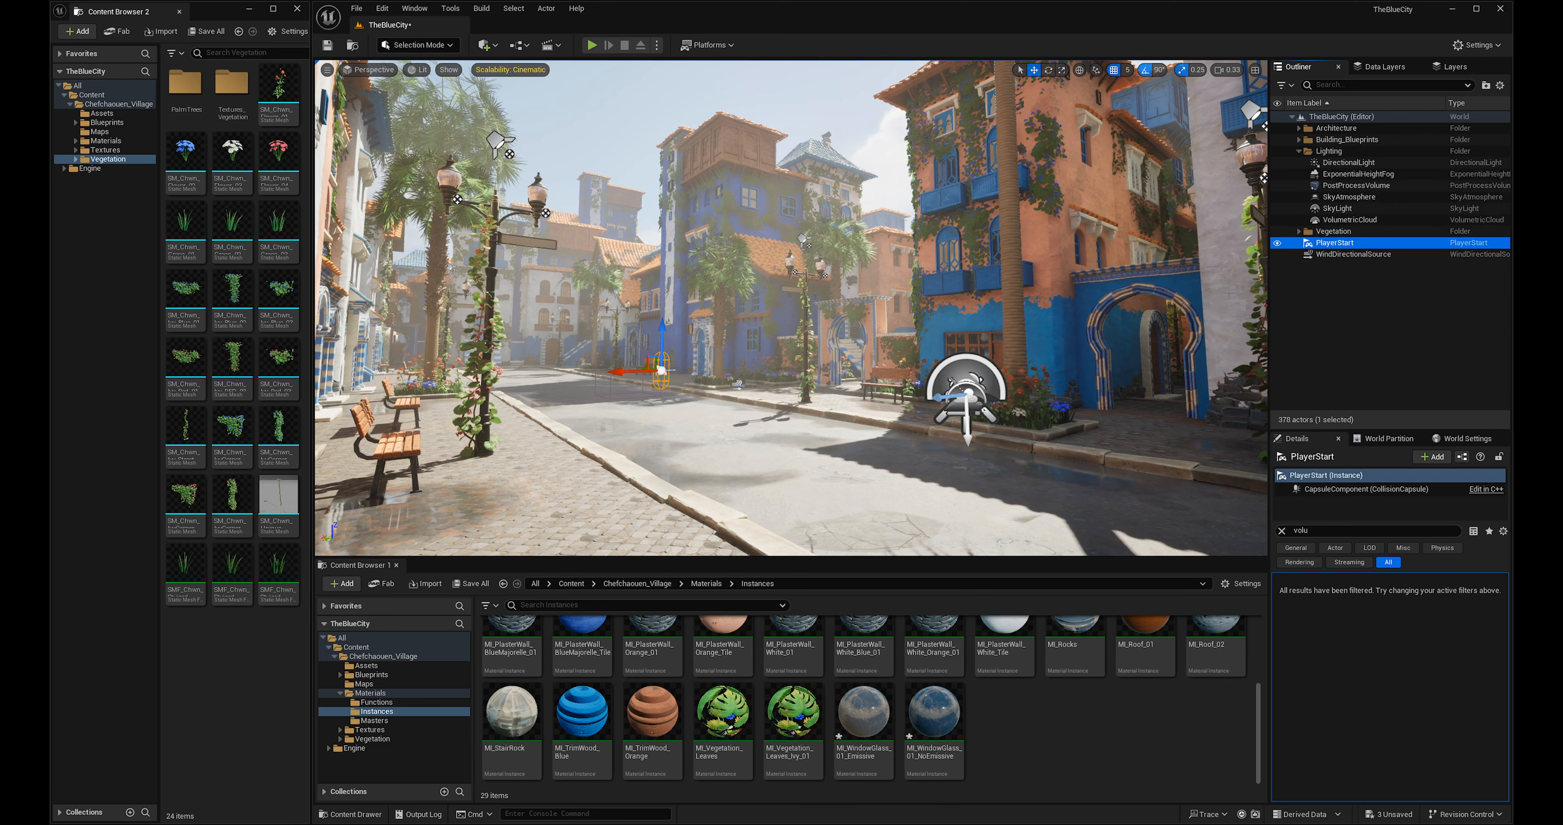
# Delete all the actors in the Lighting folder, from DirectionalLight through VolumetricCloud.
pyautogui.click(1348, 163)
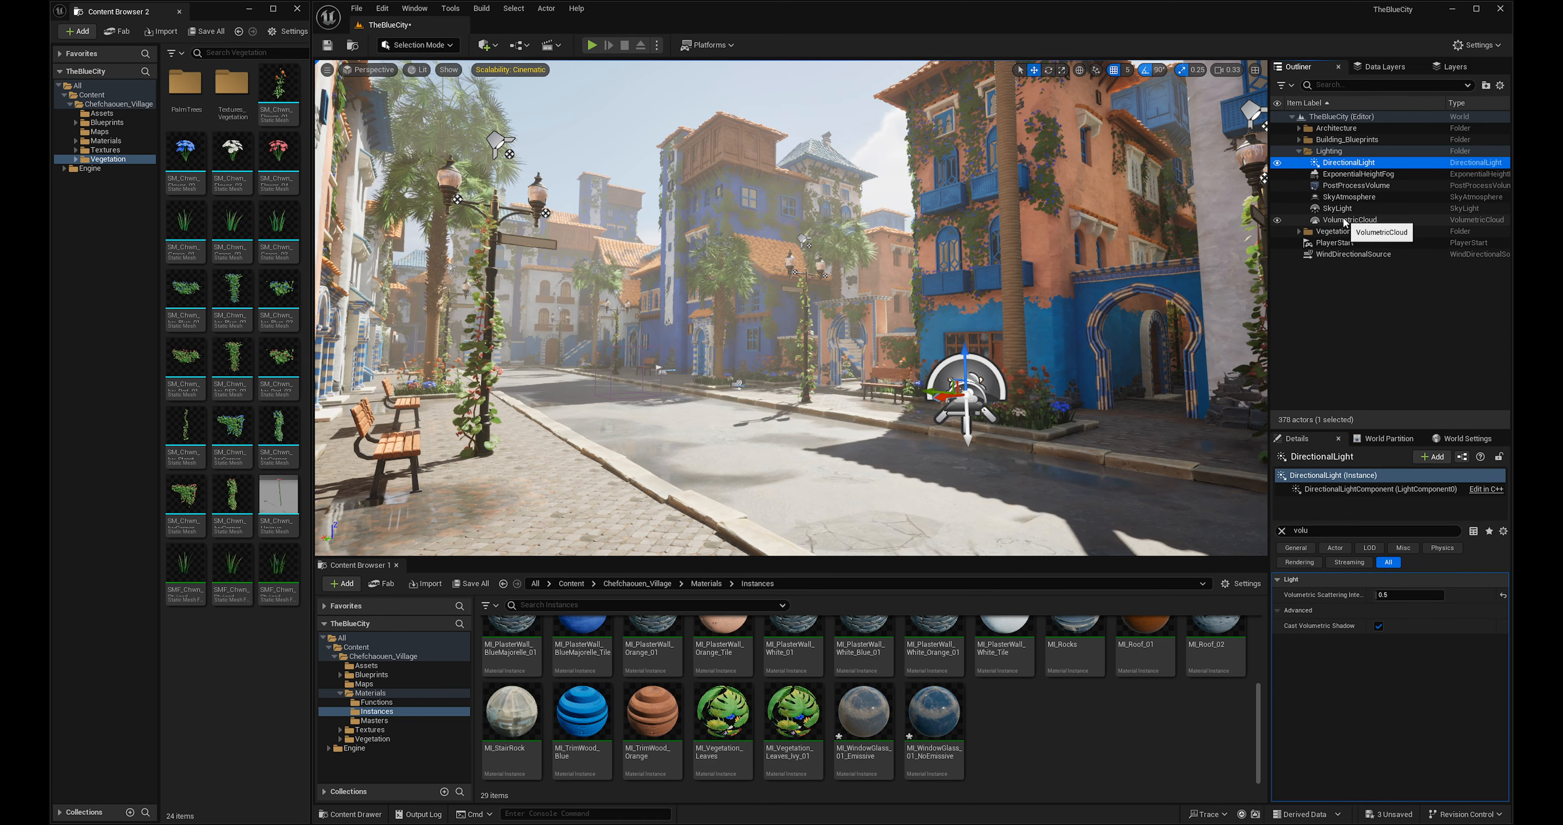
pyautogui.keyDown('shift'); pyautogui.click(1345, 220); pyautogui.keyUp('shift')
pyautogui.moveTo(830, 358); pyautogui.dragTo(839, 359, button='right')
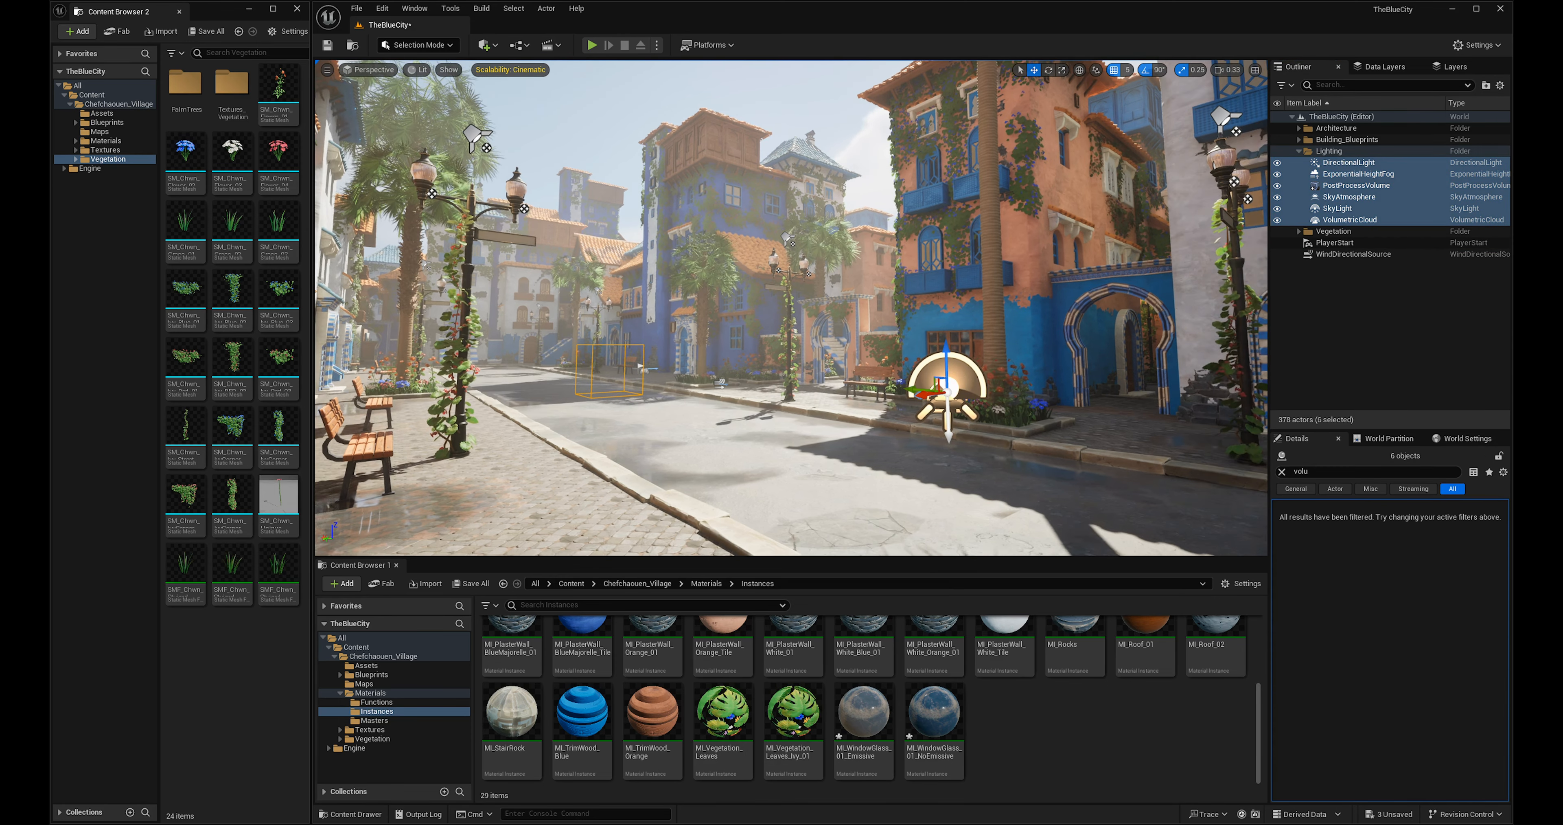
pyautogui.press('Delete')
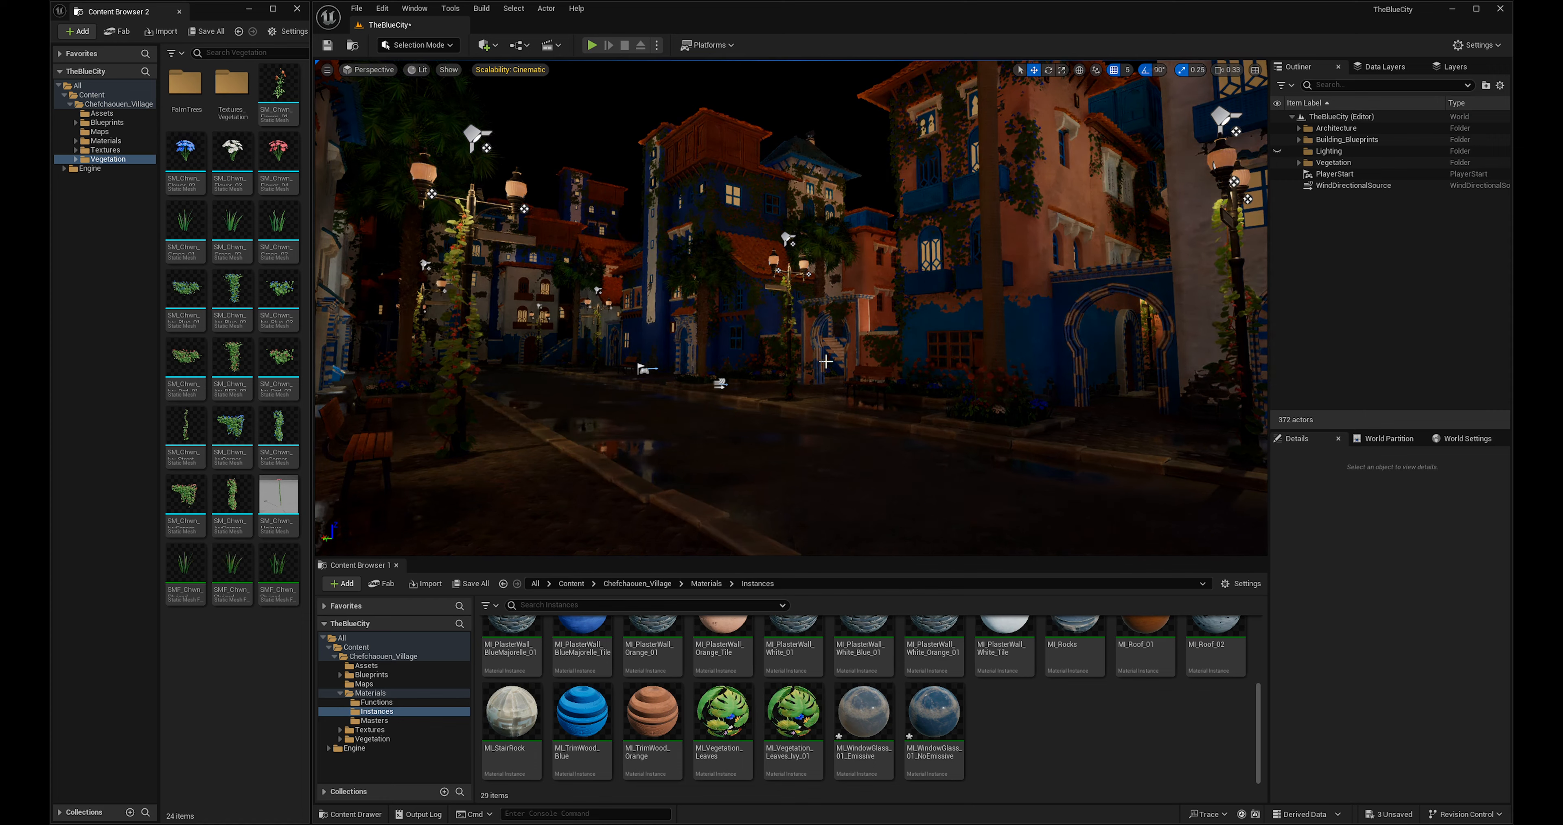
# Open the MI_WindowGlass_01_Emissive material instance and enlarge its editor, keeping the lit house windows in view.
pyautogui.moveTo(808, 382); pyautogui.dragTo(843, 371, button='right')
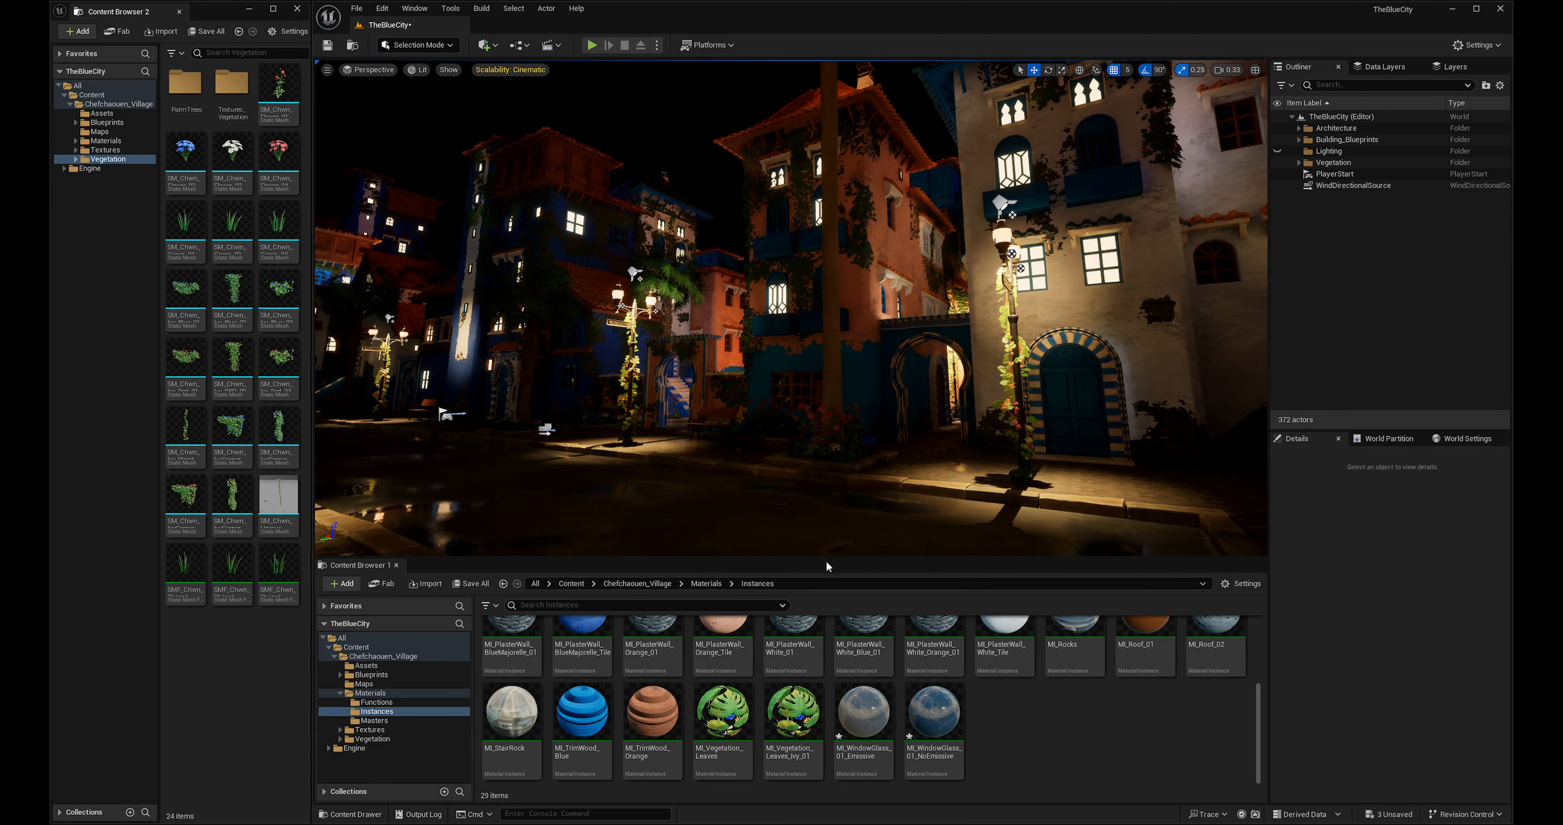
pyautogui.moveTo(823, 254); pyautogui.dragTo(807, 256, button='right')
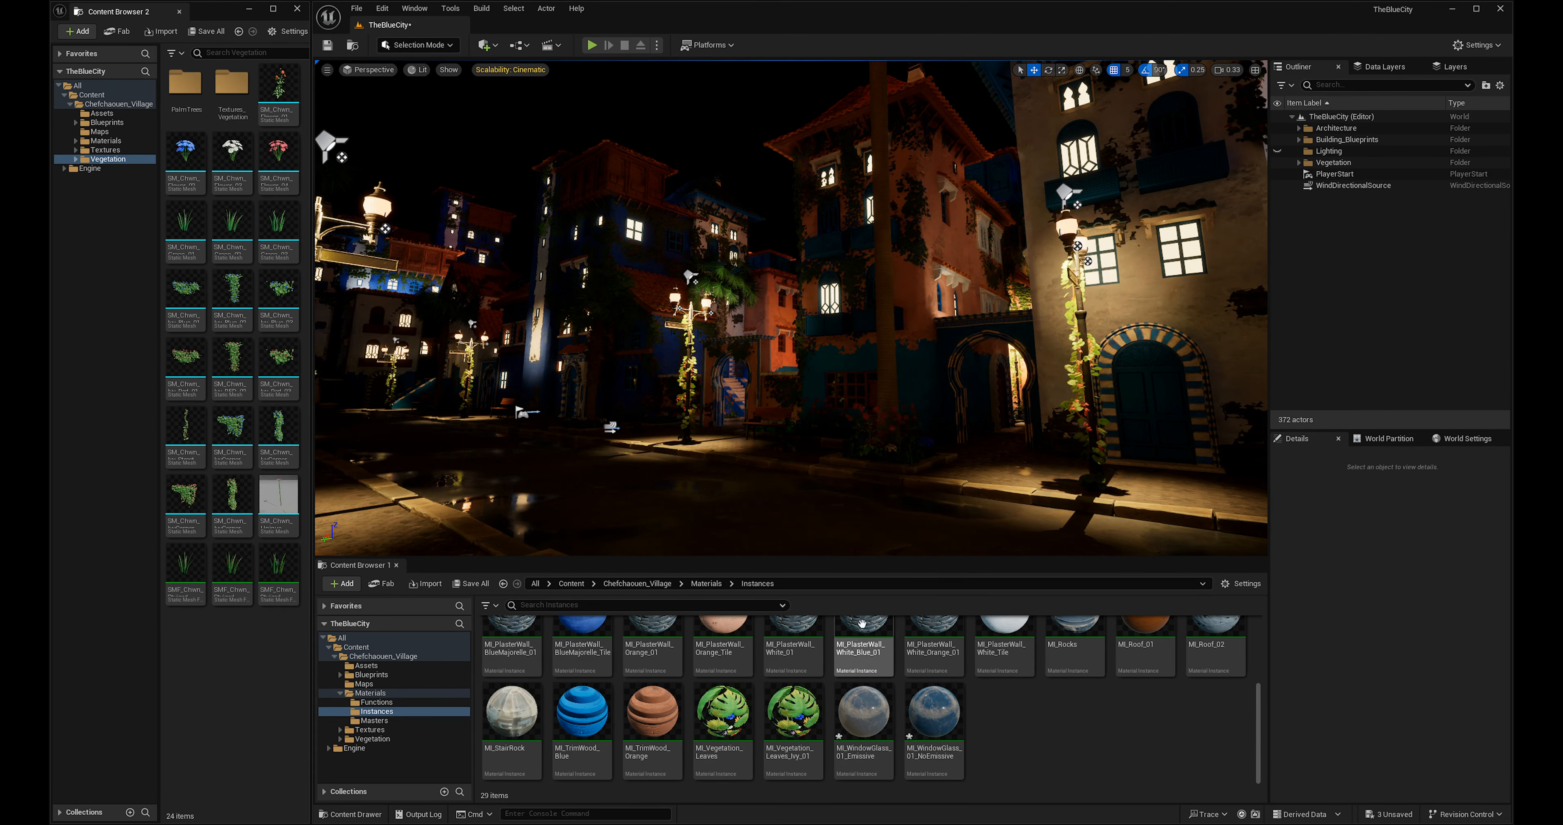
pyautogui.moveTo(1016, 260); pyautogui.dragTo(1064, 211, button='right')
pyautogui.click(858, 709)
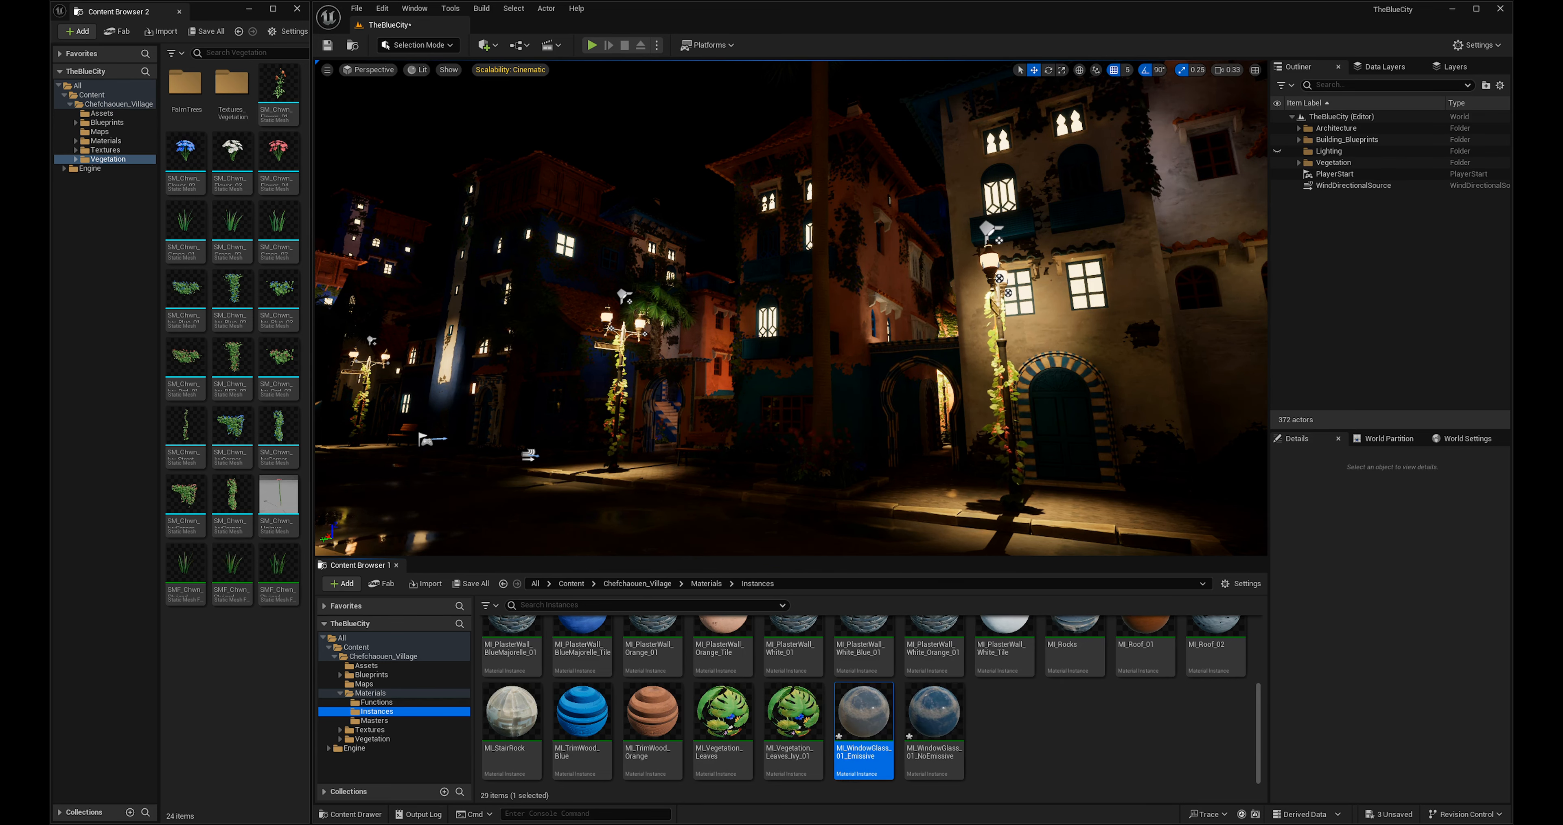
pyautogui.moveTo(1, 333); pyautogui.dragTo(655, 160)
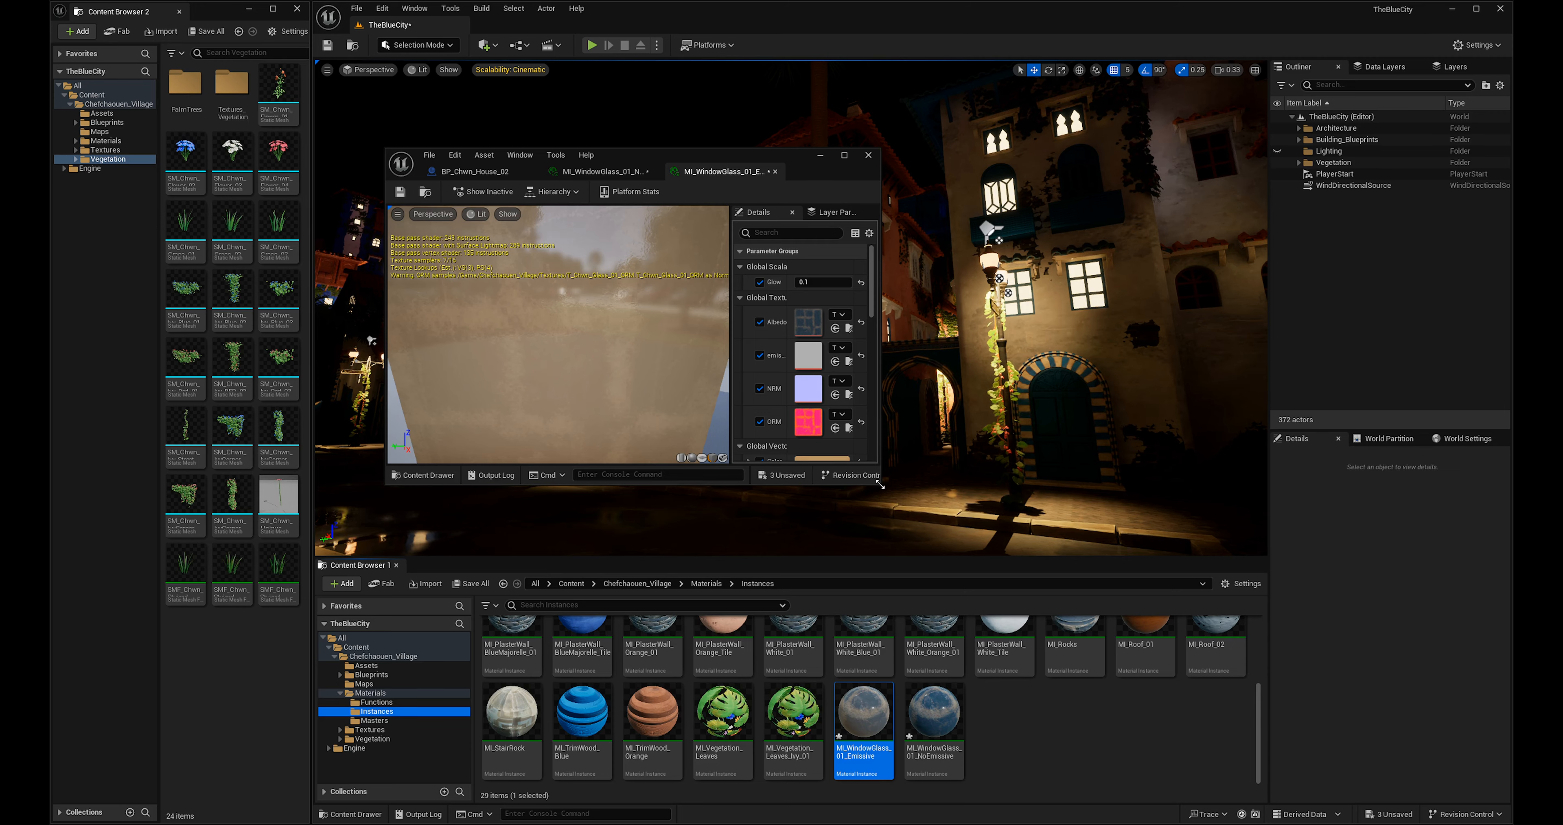
pyautogui.moveTo(880, 484); pyautogui.dragTo(1060, 624)
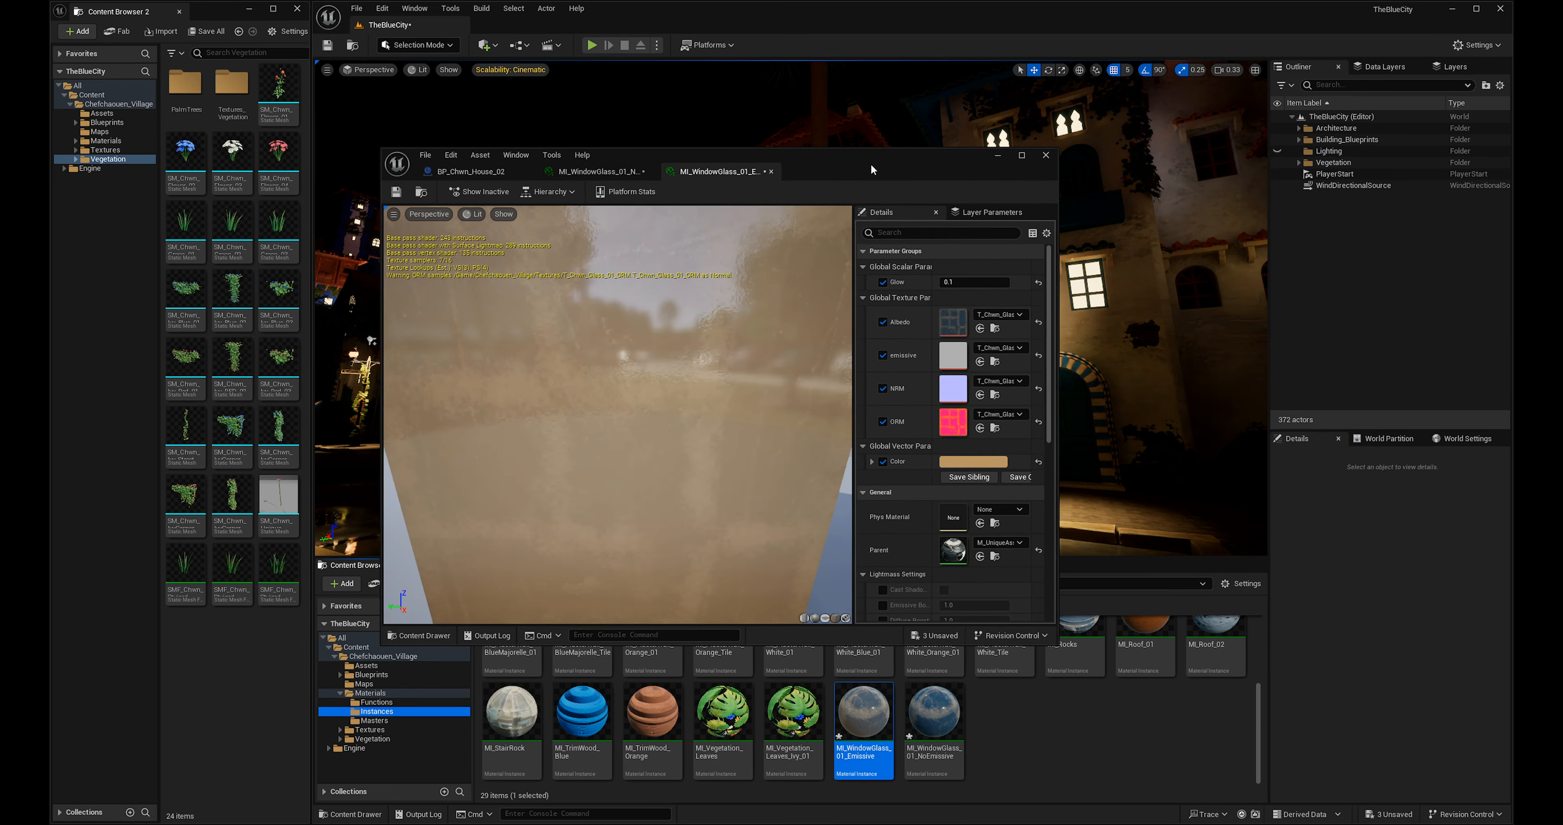
pyautogui.moveTo(871, 163); pyautogui.dragTo(724, 135)
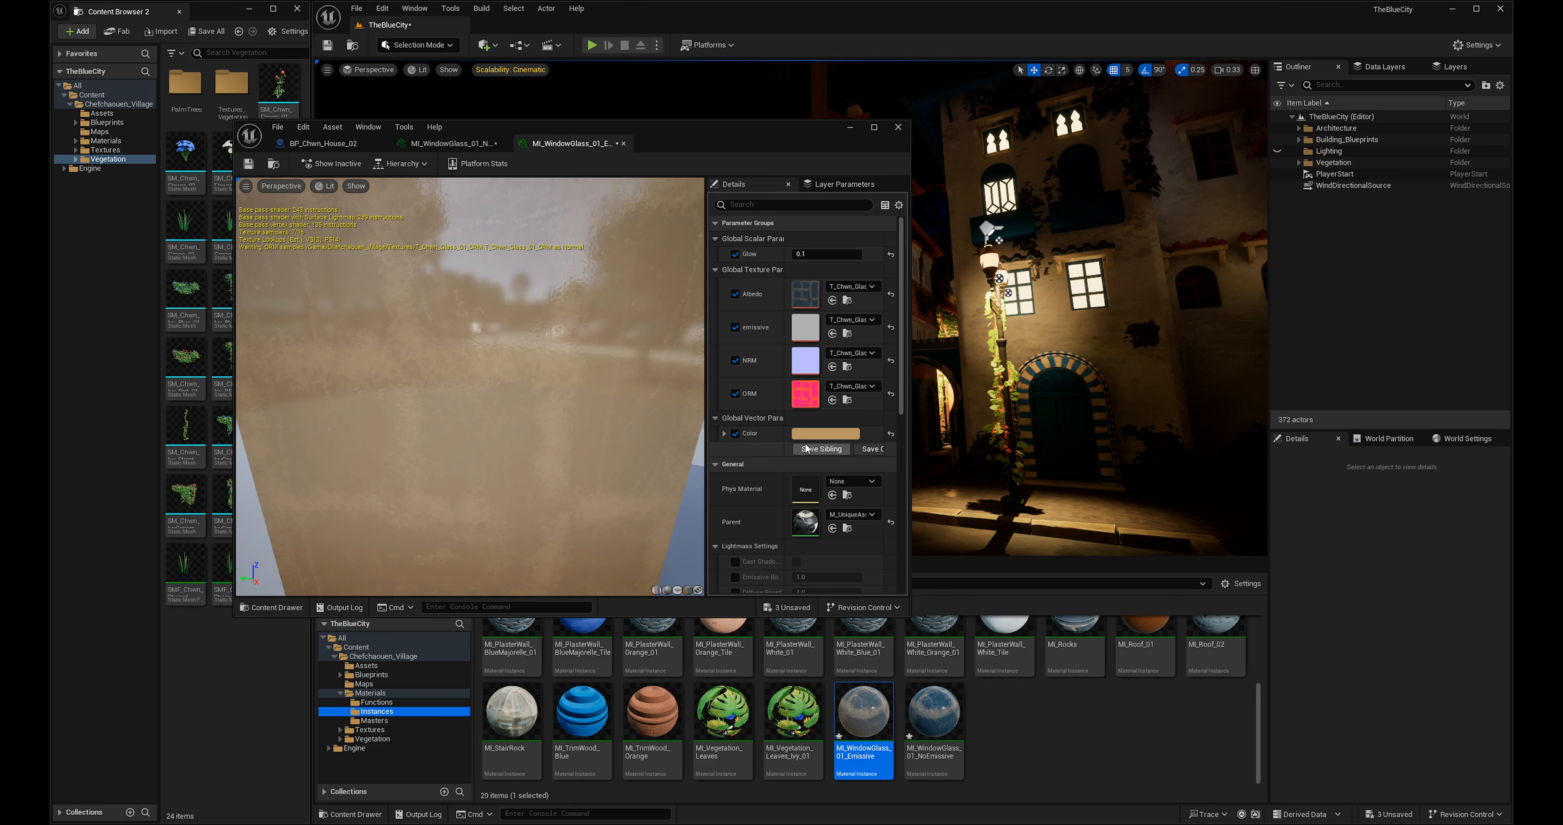
# Darken the window glass material's Color parameter to a value of about 0.23.
pyautogui.click(825, 433)
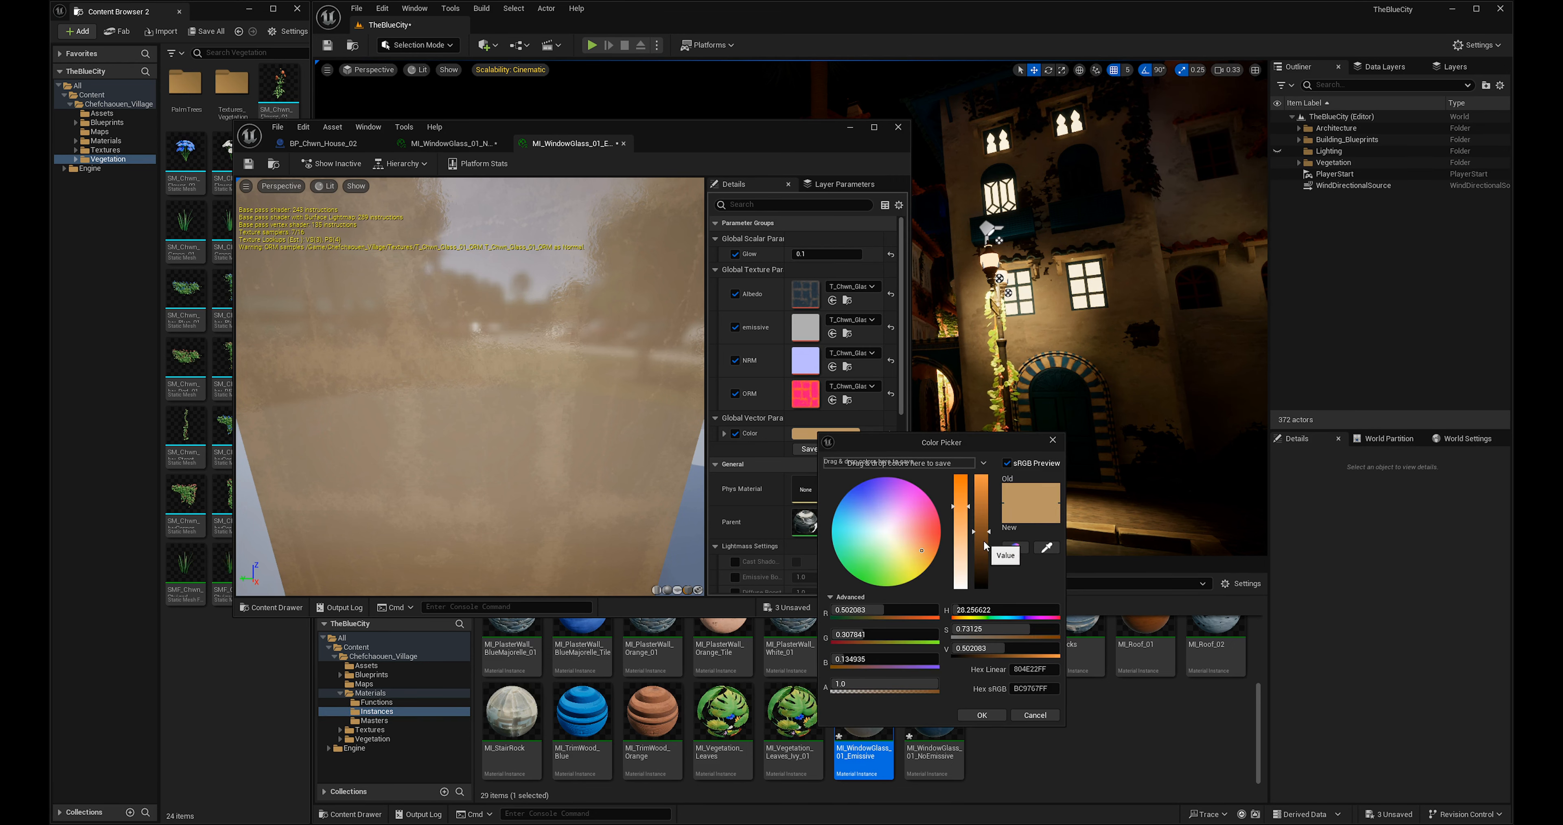
pyautogui.moveTo(984, 545); pyautogui.dragTo(982, 552)
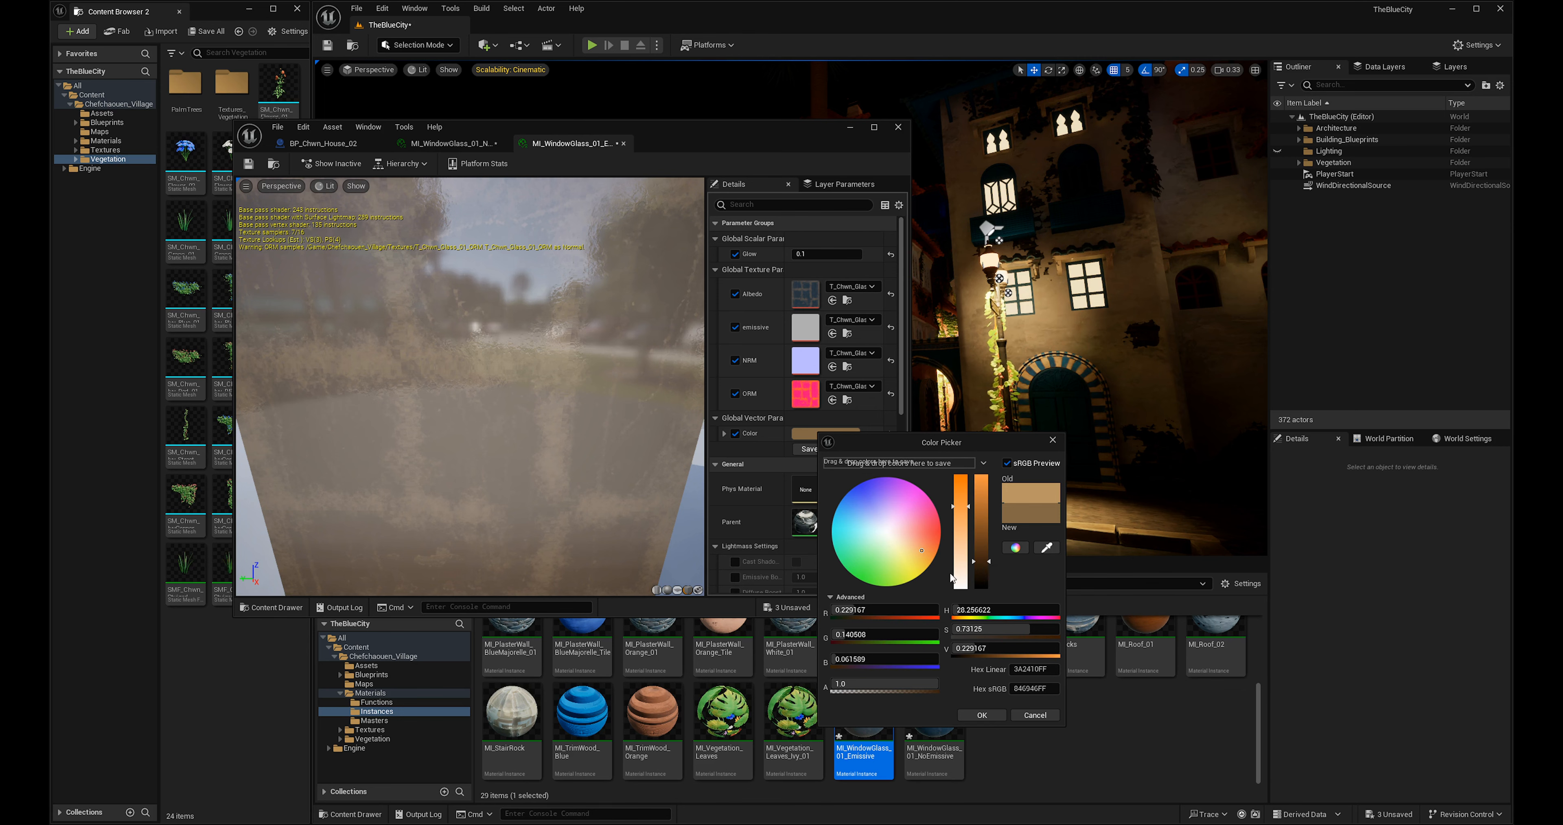
pyautogui.click(982, 715)
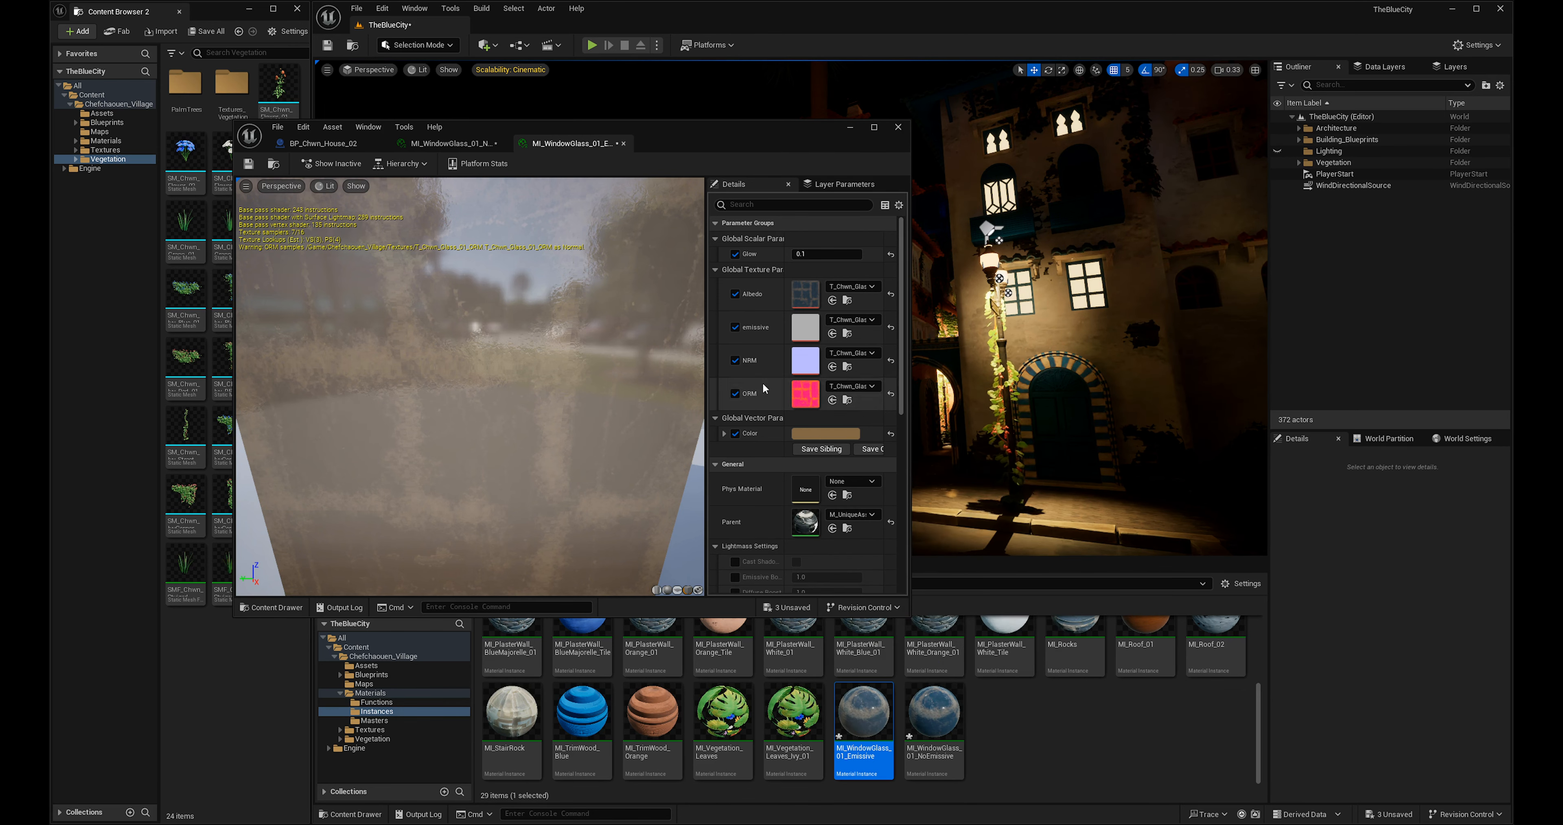
# Lower the window glass material's Glow to 0.03 and close the material editor.
pyautogui.moveTo(826, 254)
pyautogui.mouseDown()
pyautogui.moveTo(843, 254)
pyautogui.moveTo(816, 254)
pyautogui.mouseUp()
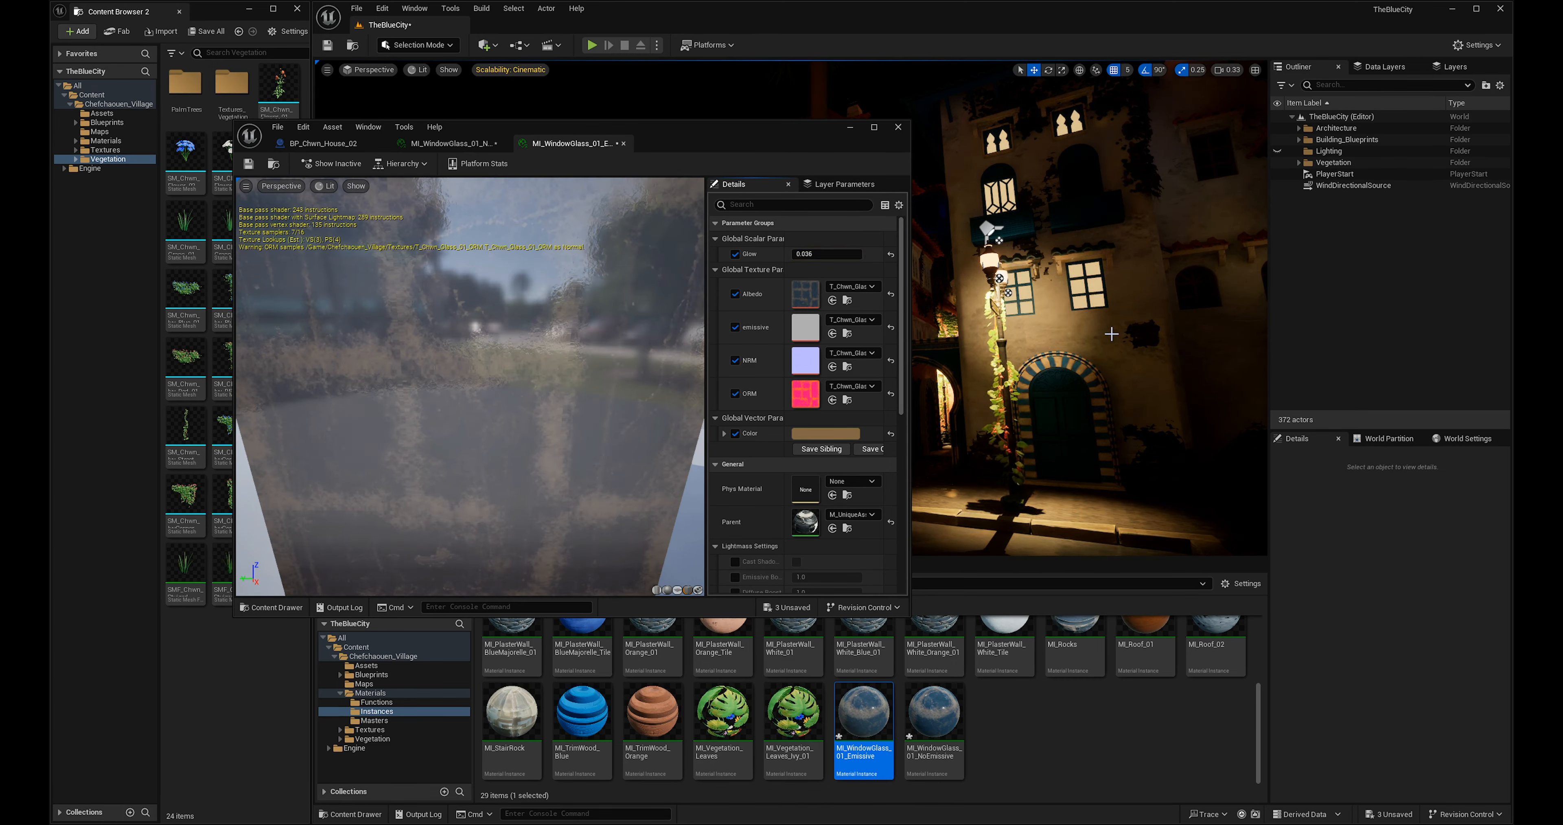
pyautogui.moveTo(1068, 303); pyautogui.dragTo(969, 266, button='right')
pyautogui.press('s')
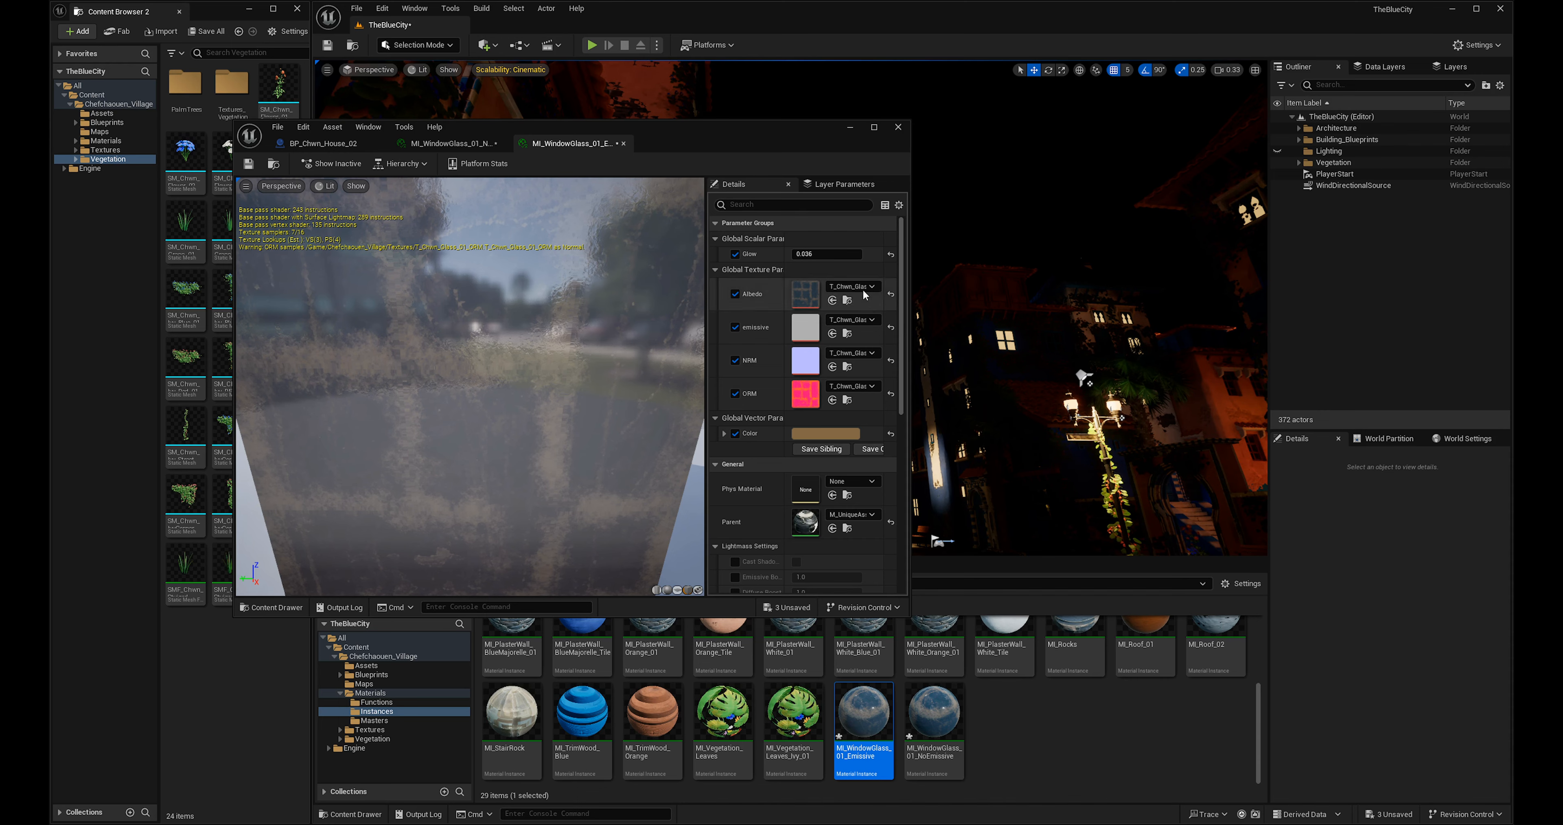
pyautogui.moveTo(826, 254); pyautogui.dragTo(827, 254)
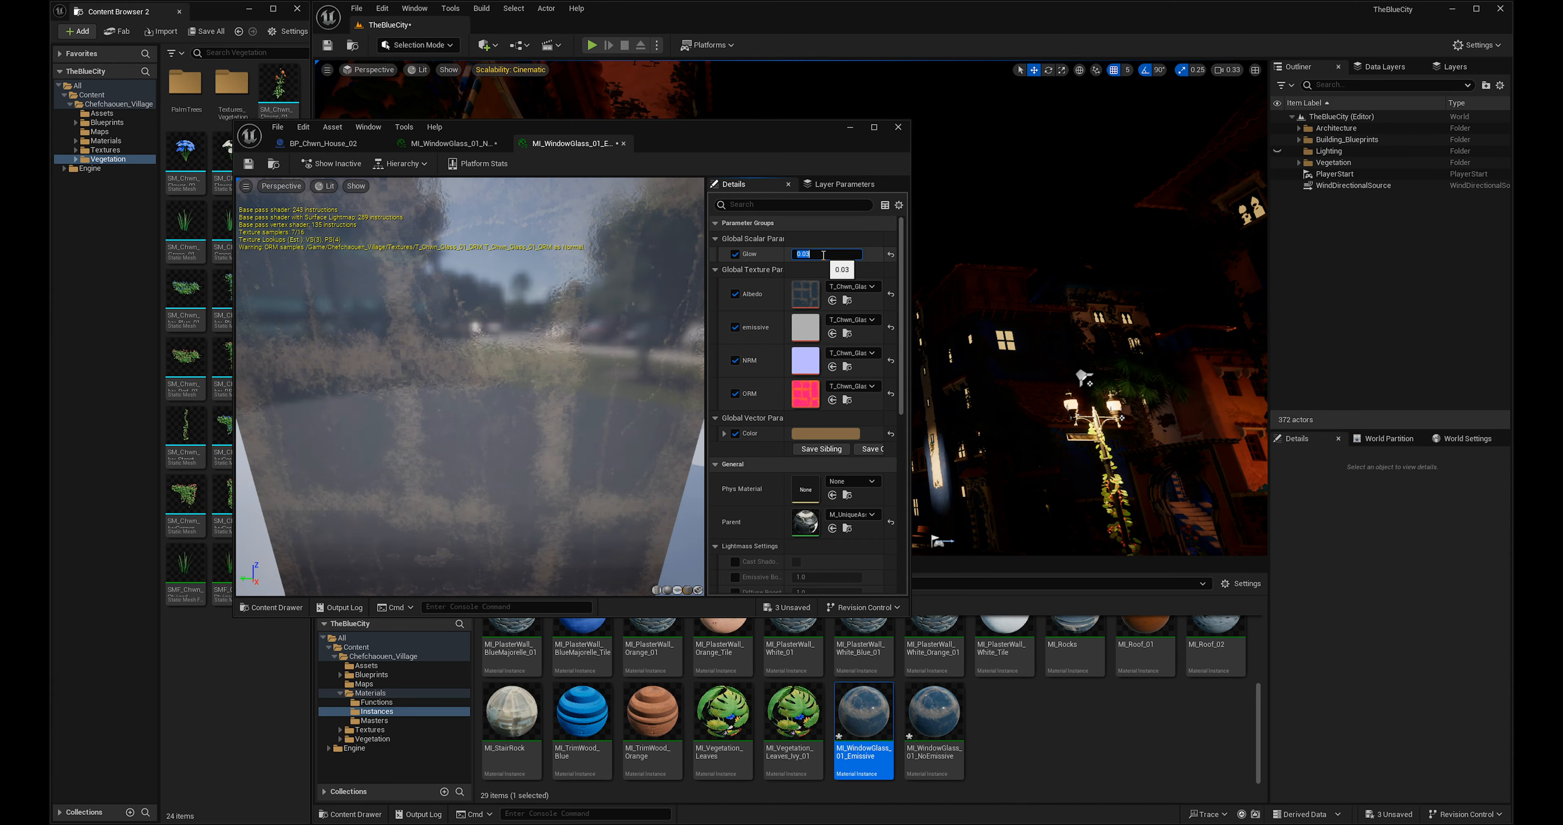
pyautogui.click(899, 128)
# Look over the dimmed windows along the street and open the Env. Light Mixer.
pyautogui.moveTo(849, 255); pyautogui.dragTo(972, 306, button='right')
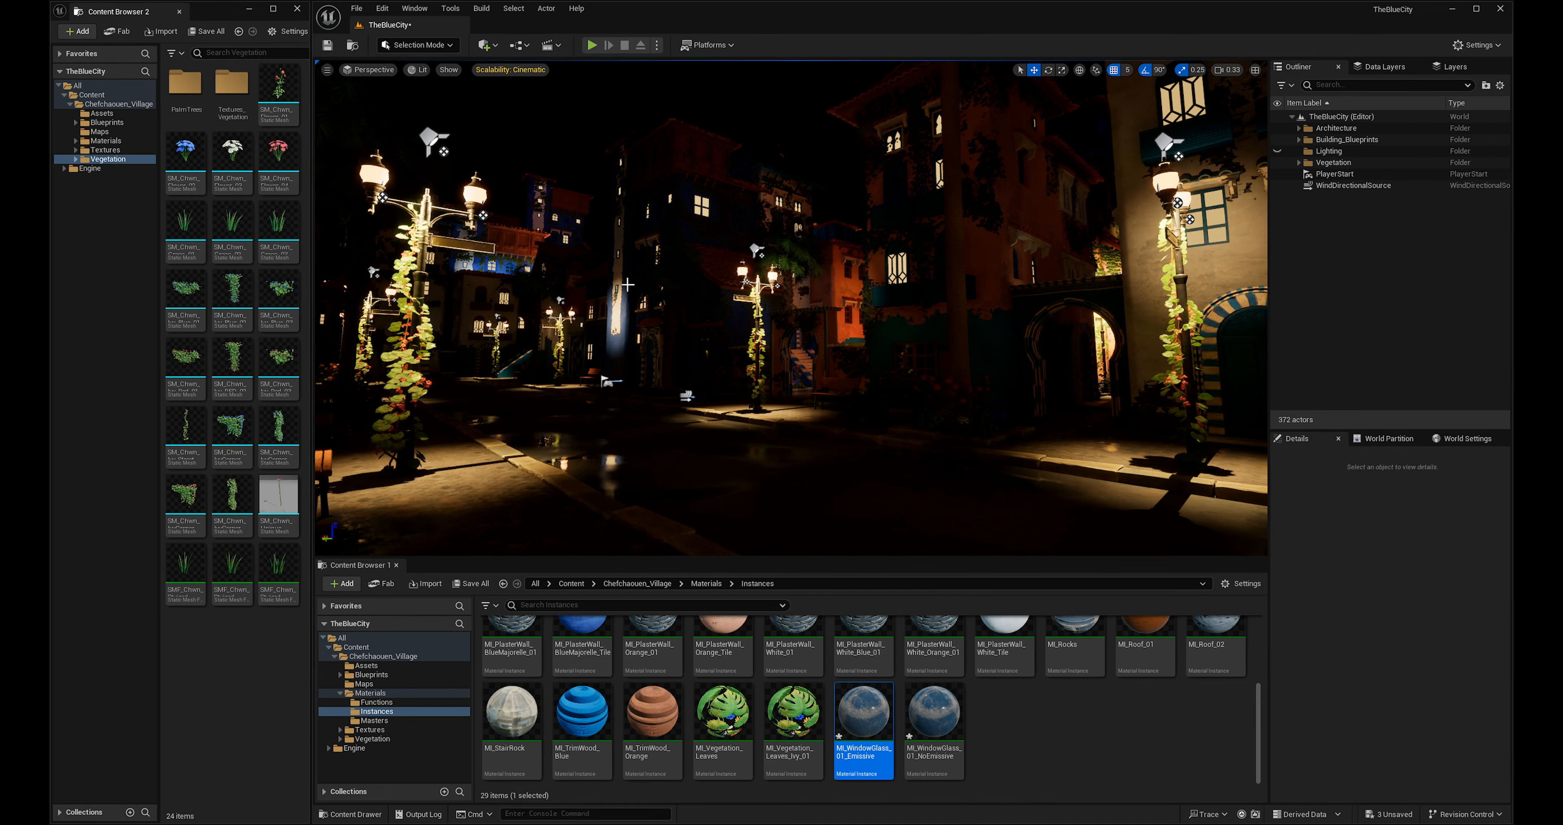
pyautogui.moveTo(627, 283); pyautogui.dragTo(877, 370, button='right')
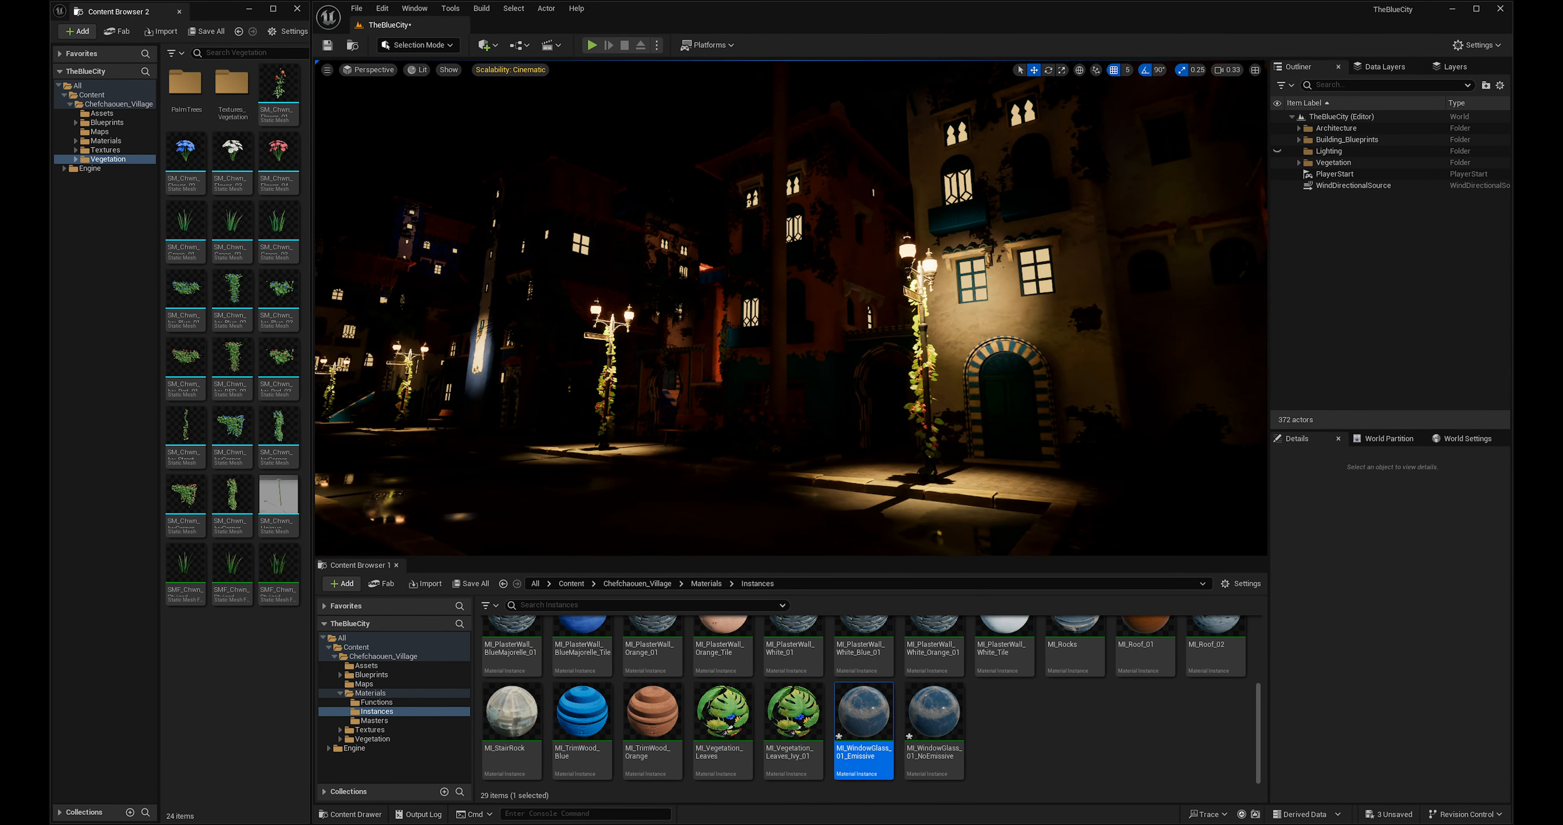
pyautogui.moveTo(750, 228); pyautogui.dragTo(761, 250, button='right')
pyautogui.moveTo(702, 342); pyautogui.dragTo(419, 114, button='right')
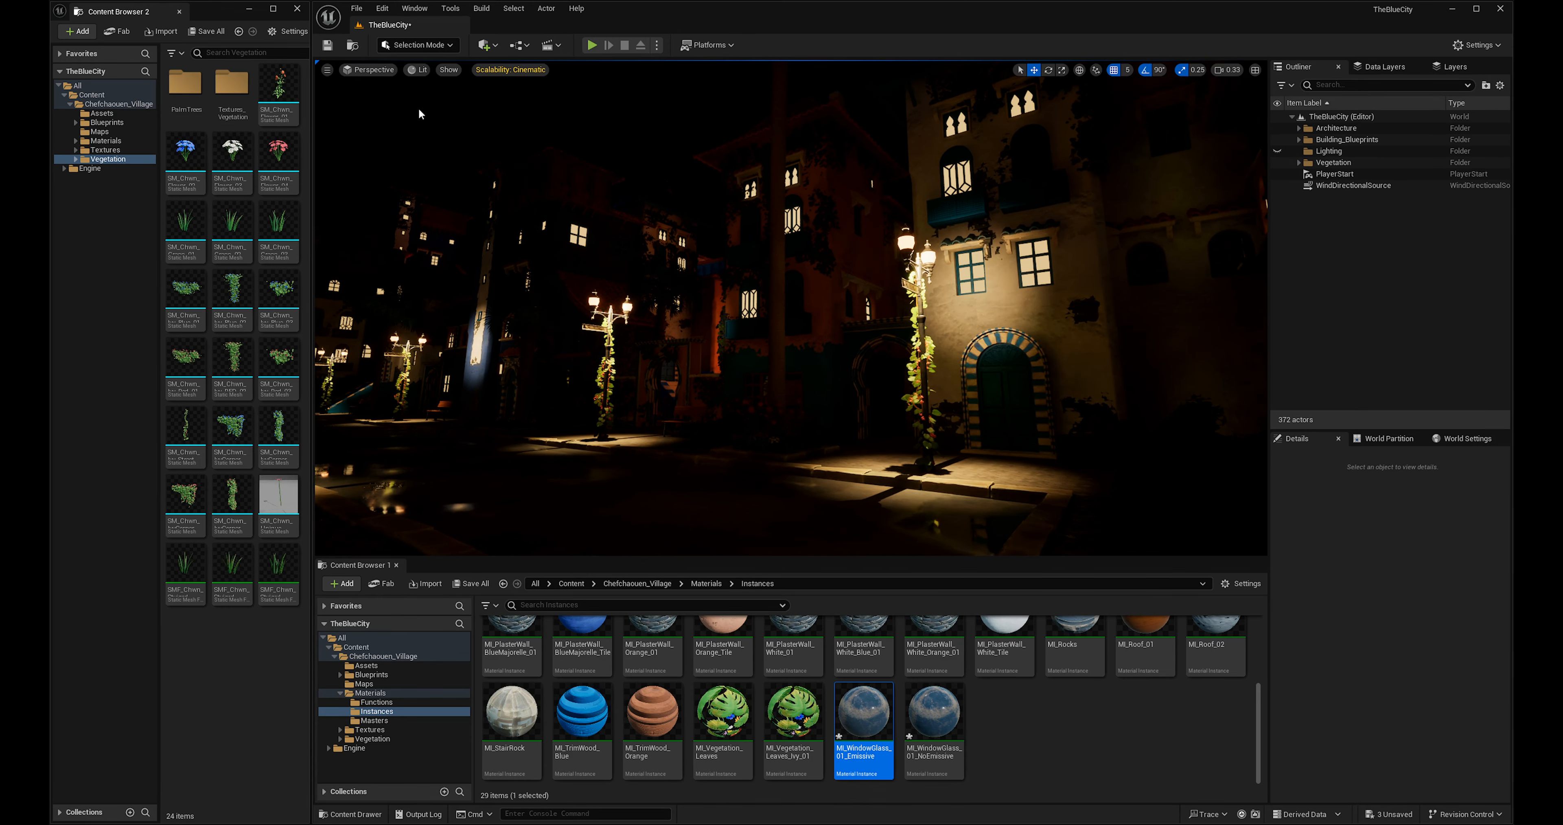
pyautogui.click(415, 7)
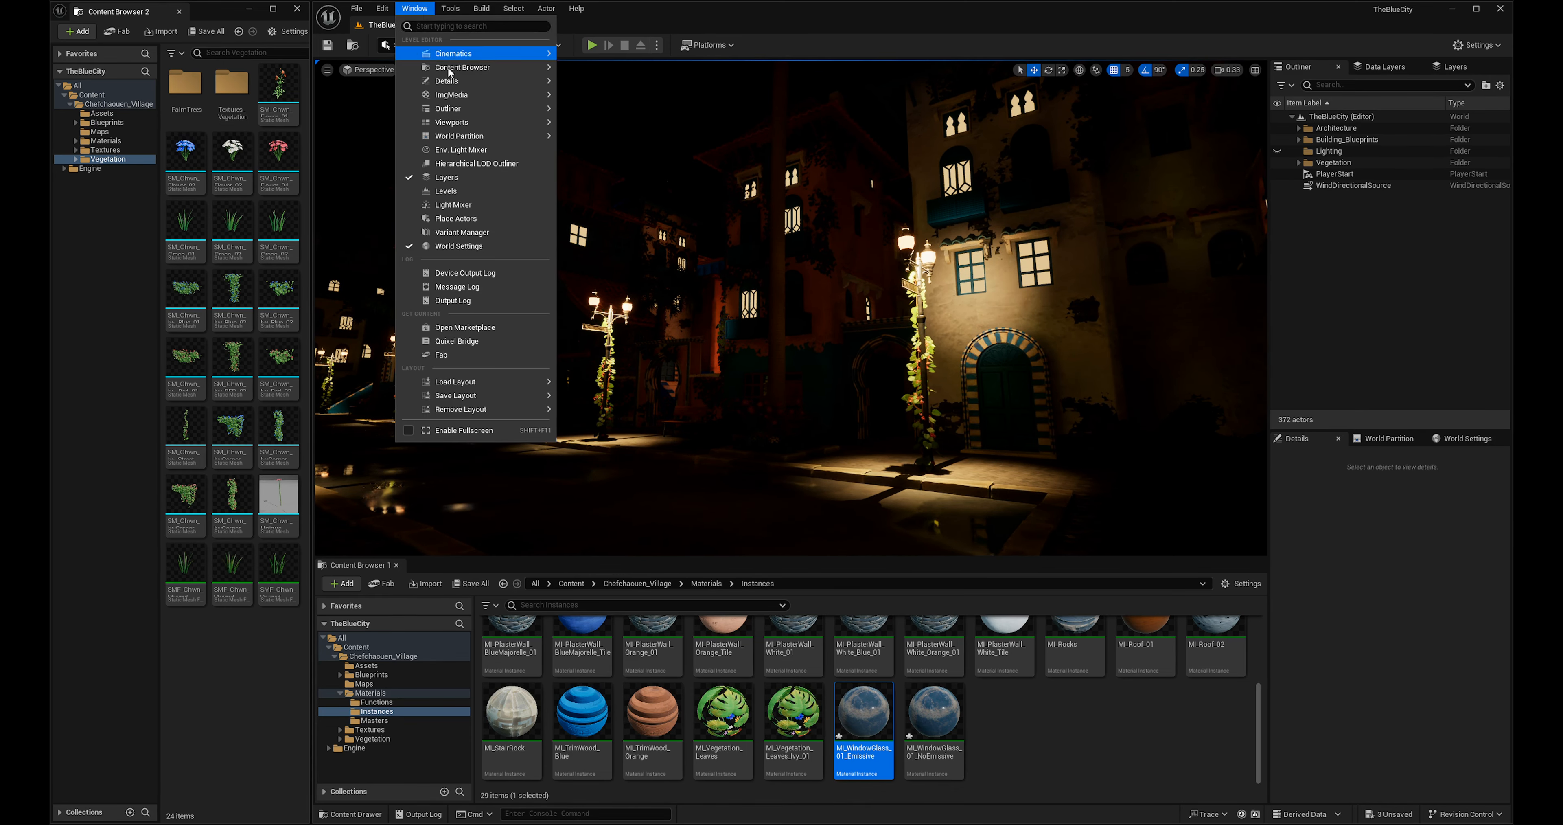
pyautogui.click(455, 150)
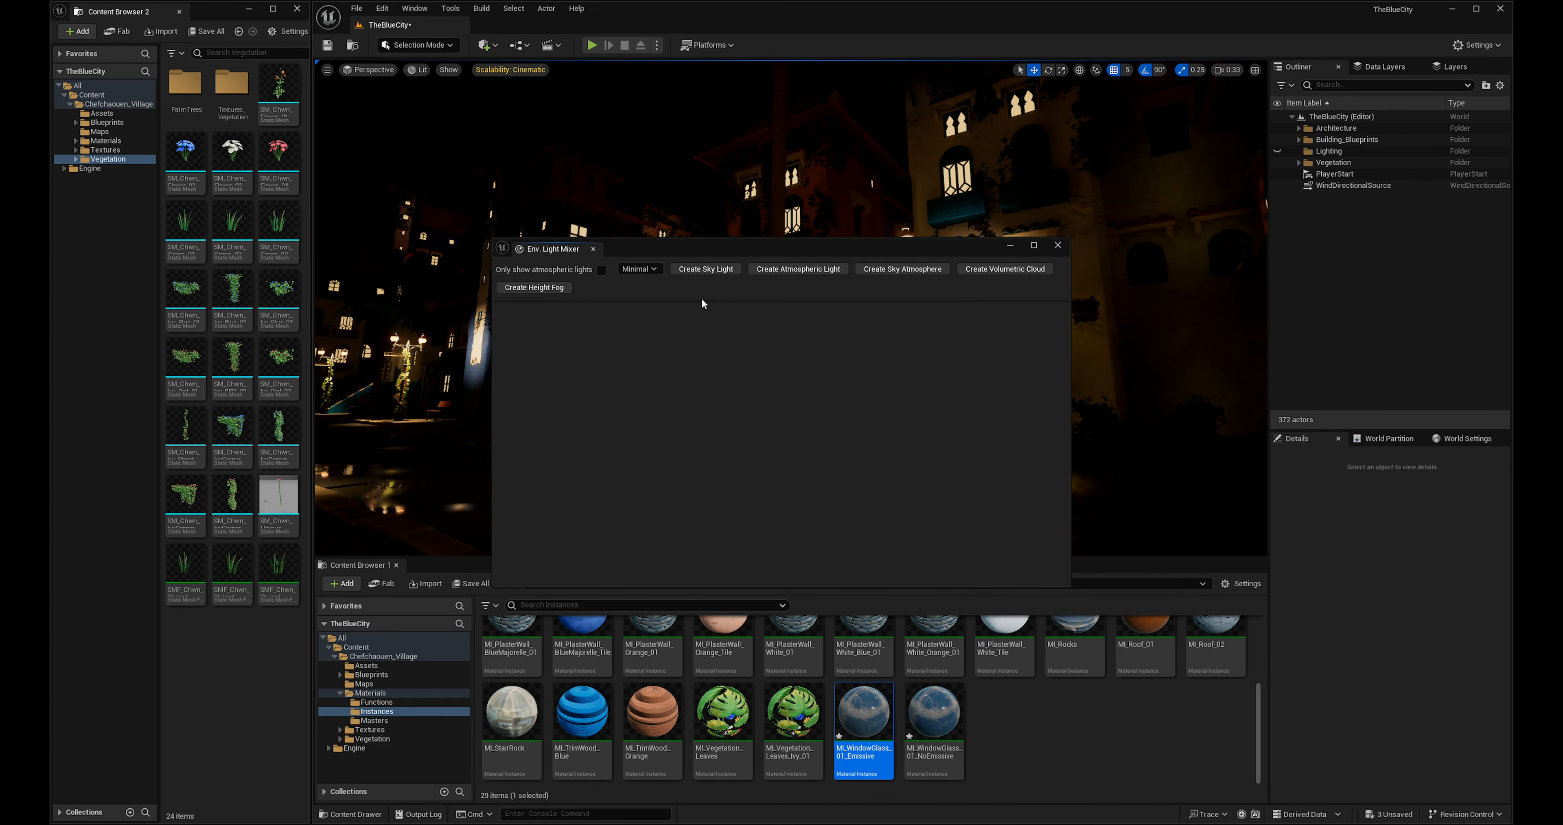
# Create a sky light, atmospheric light, sky atmosphere, volumetric cloud and height fog, and close the Env. Light Mixer.
pyautogui.click(703, 271)
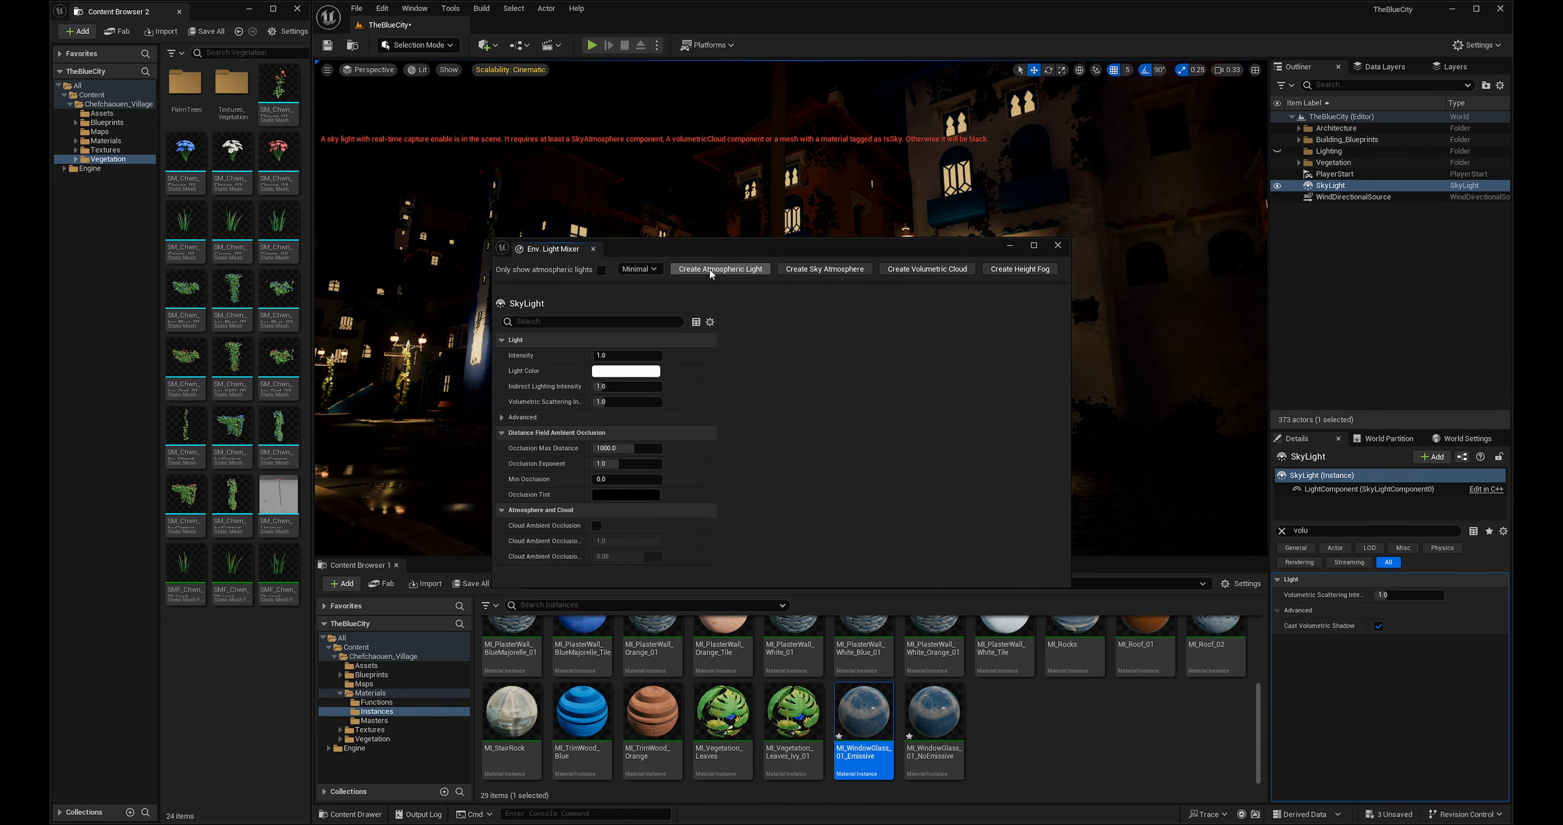
pyautogui.click(710, 267)
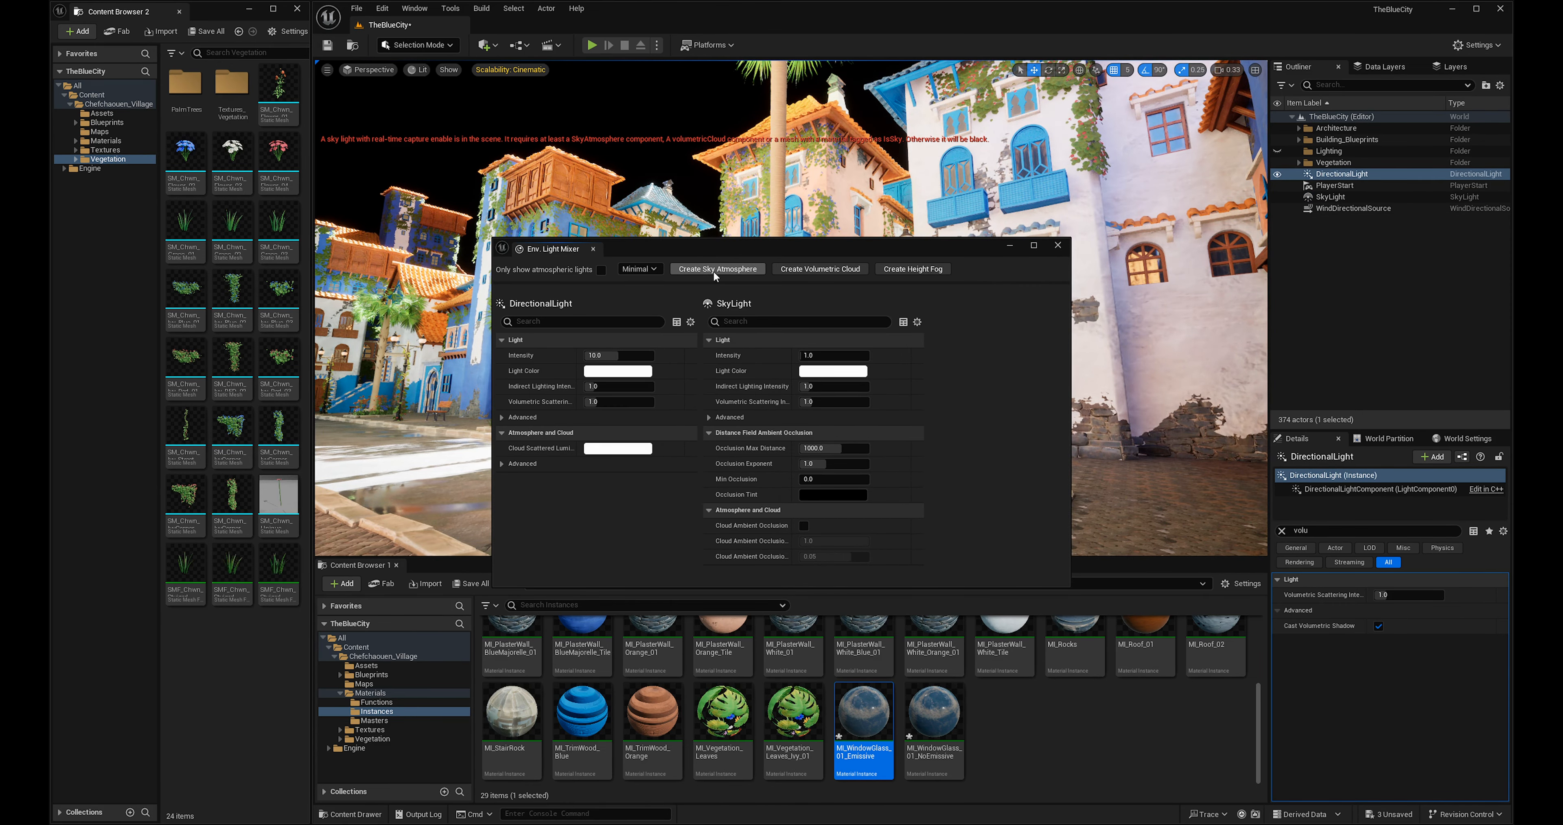
pyautogui.click(715, 269)
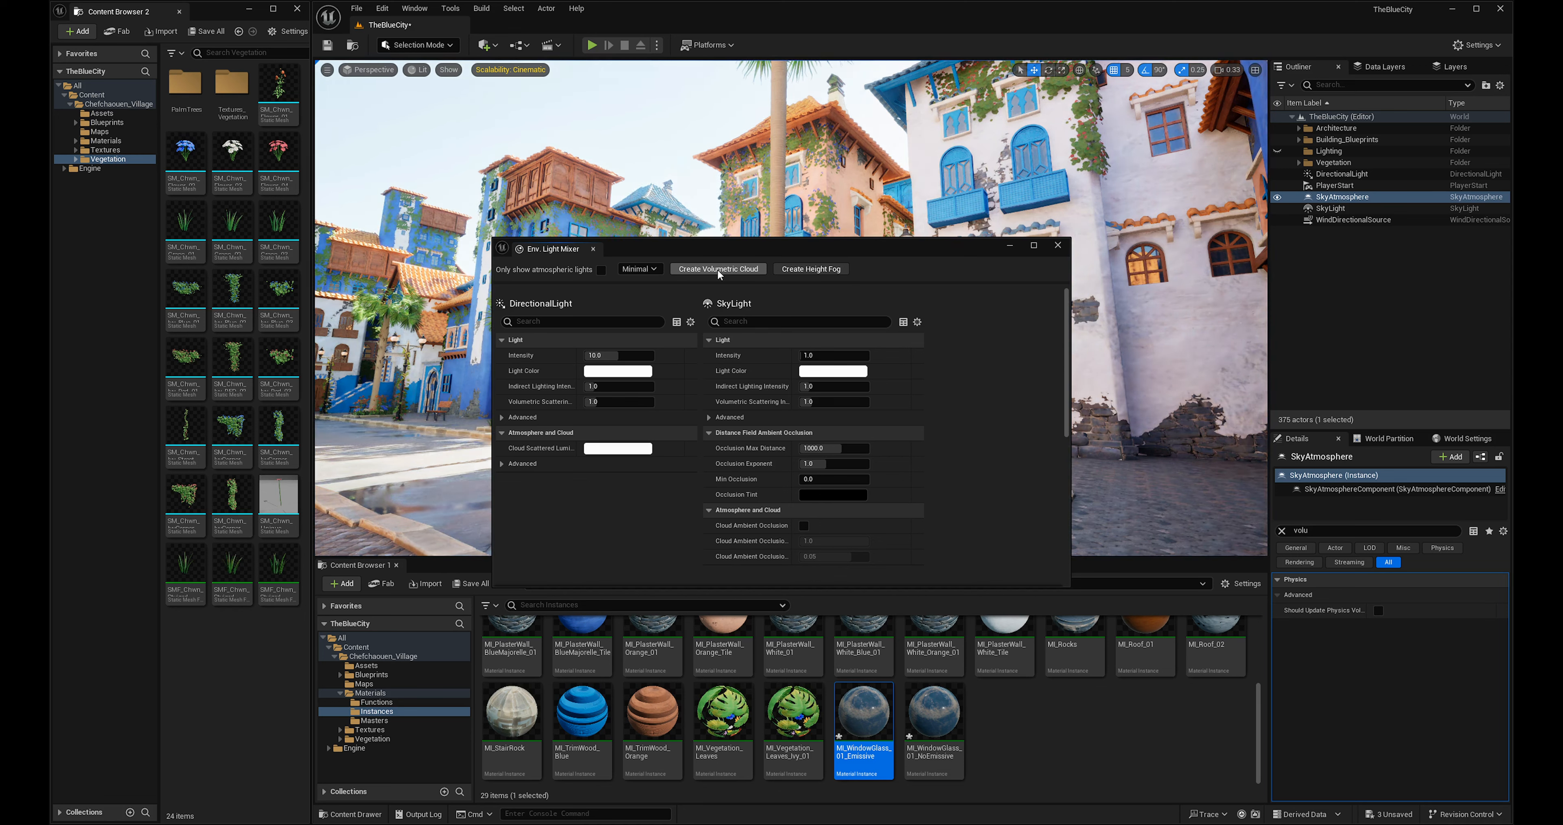
pyautogui.click(716, 268)
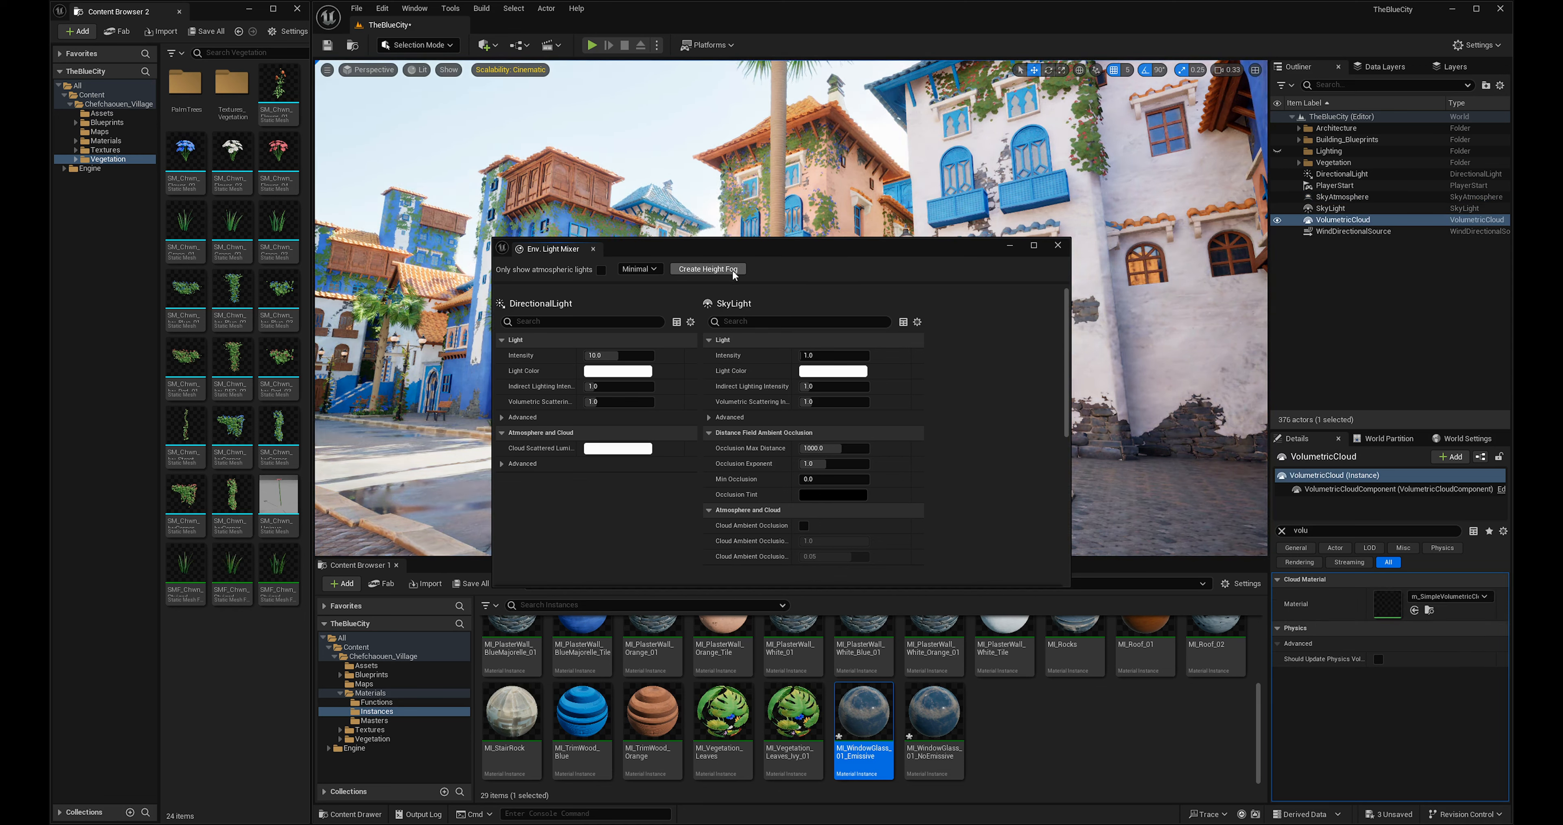
pyautogui.click(707, 269)
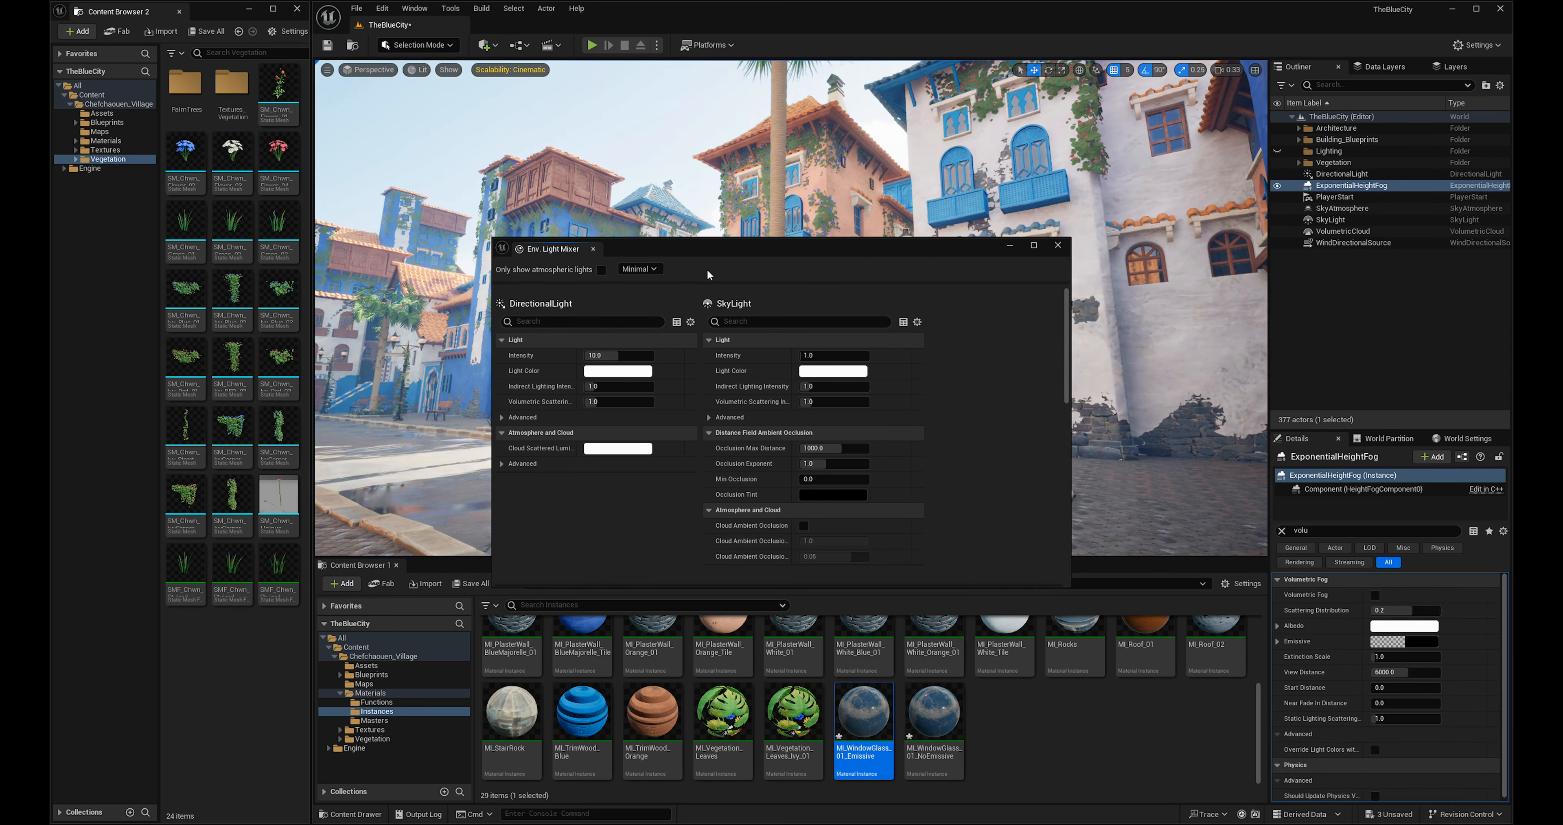
pyautogui.moveTo(802, 258); pyautogui.dragTo(991, 370)
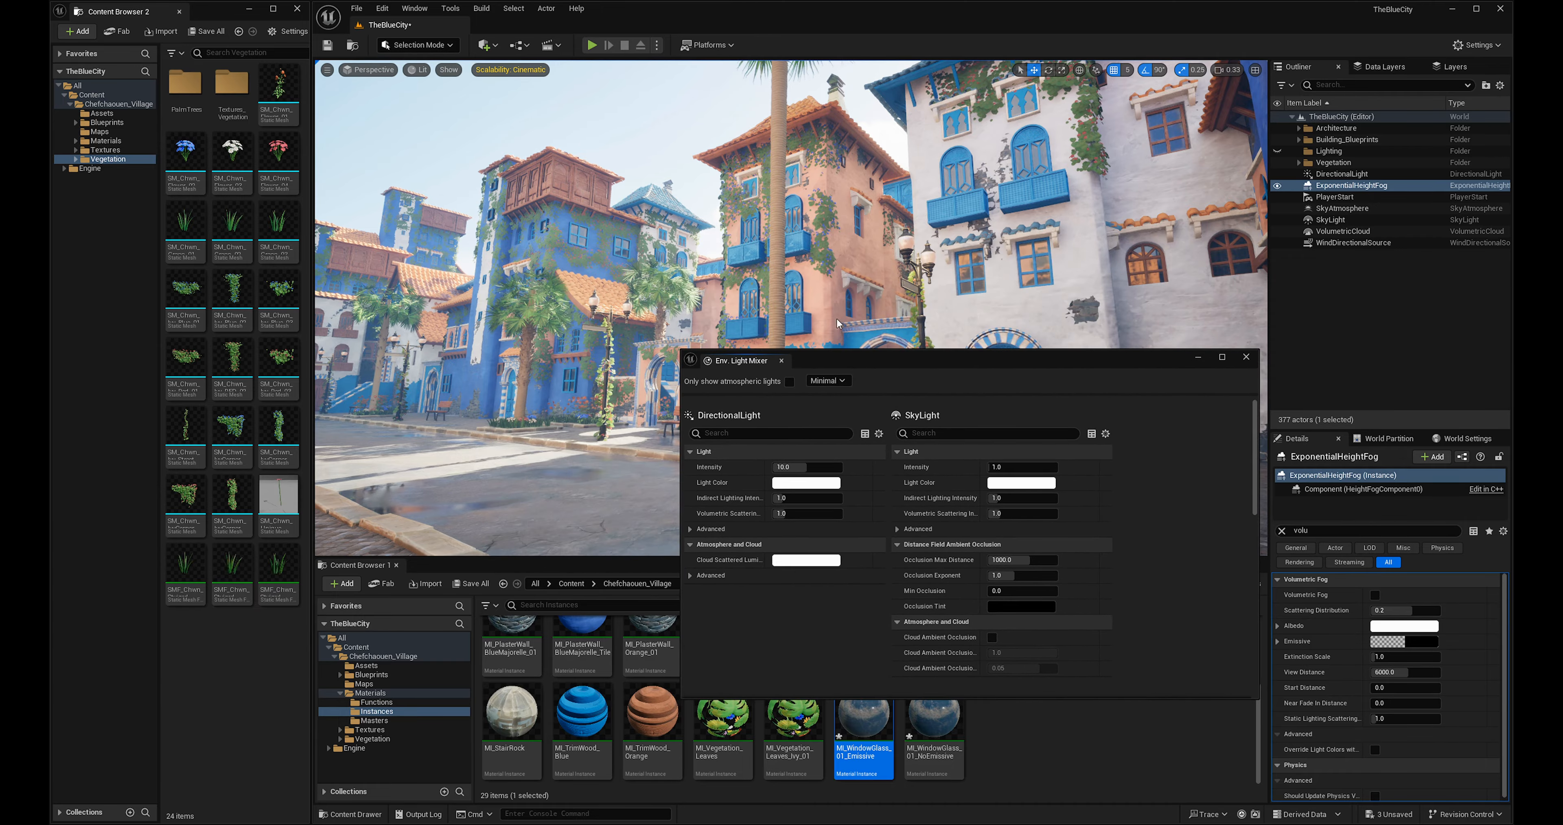
pyautogui.moveTo(607, 242); pyautogui.dragTo(734, 255, button='right')
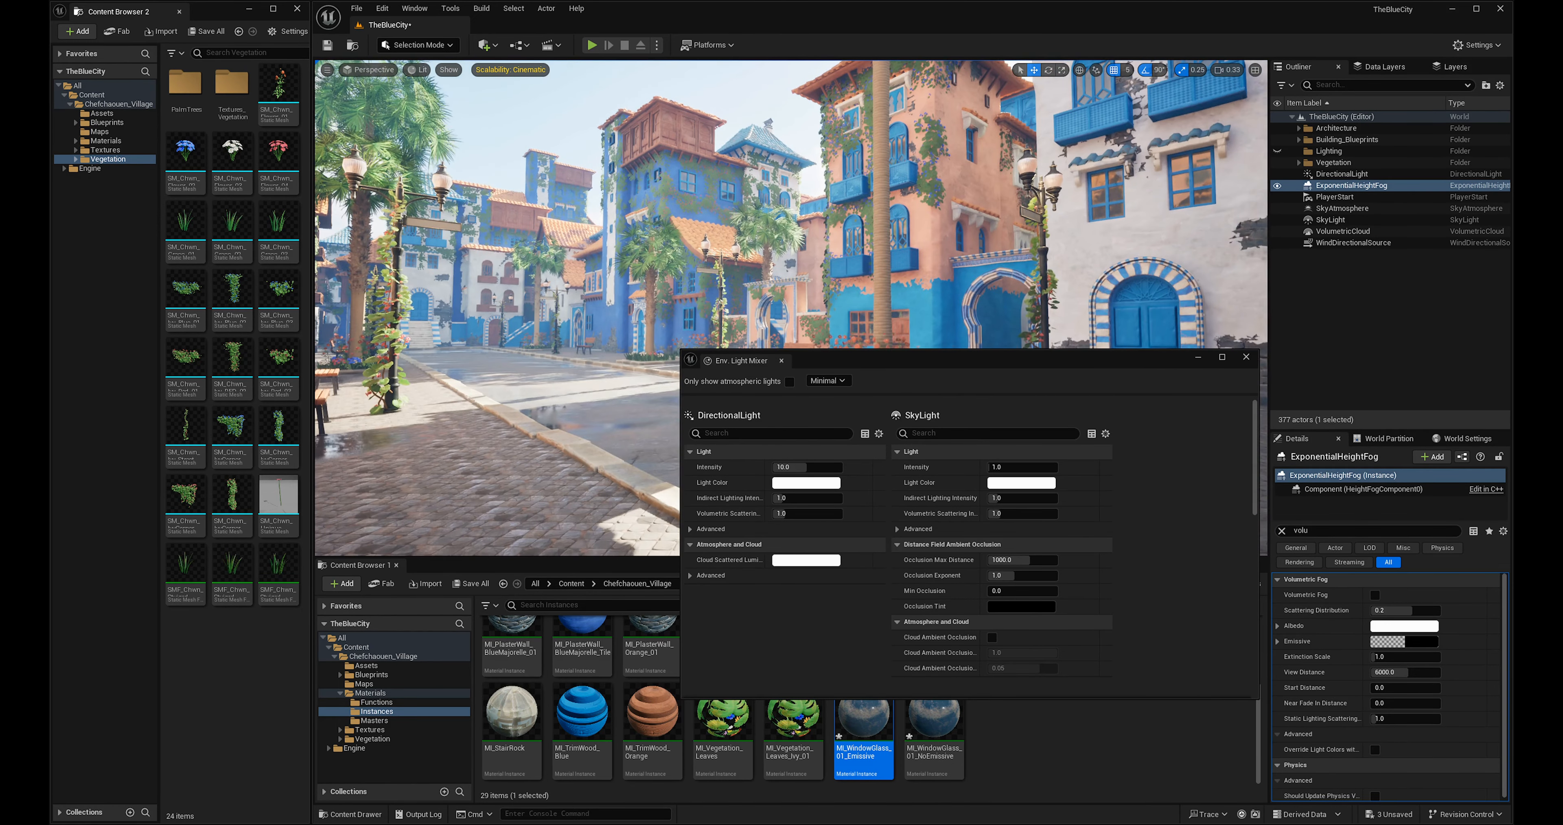
pyautogui.click(1246, 357)
# Move the directional light, height fog, sky atmosphere, sky light and volumetric cloud actors into the Lighting folder.
pyautogui.click(1341, 174)
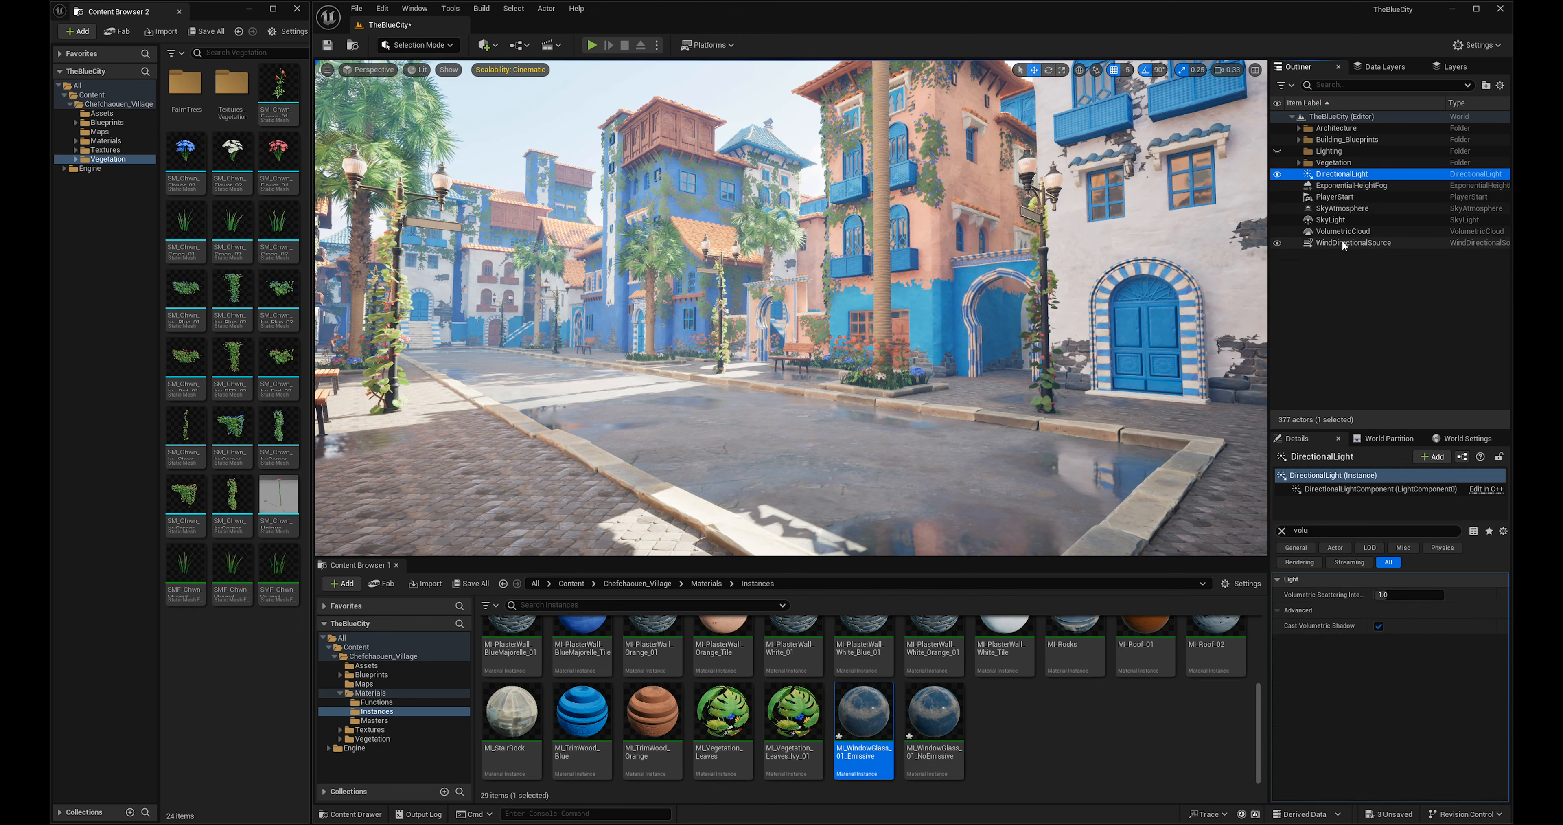
pyautogui.keyDown('shift'); pyautogui.click(1330, 232); pyautogui.keyUp('shift')
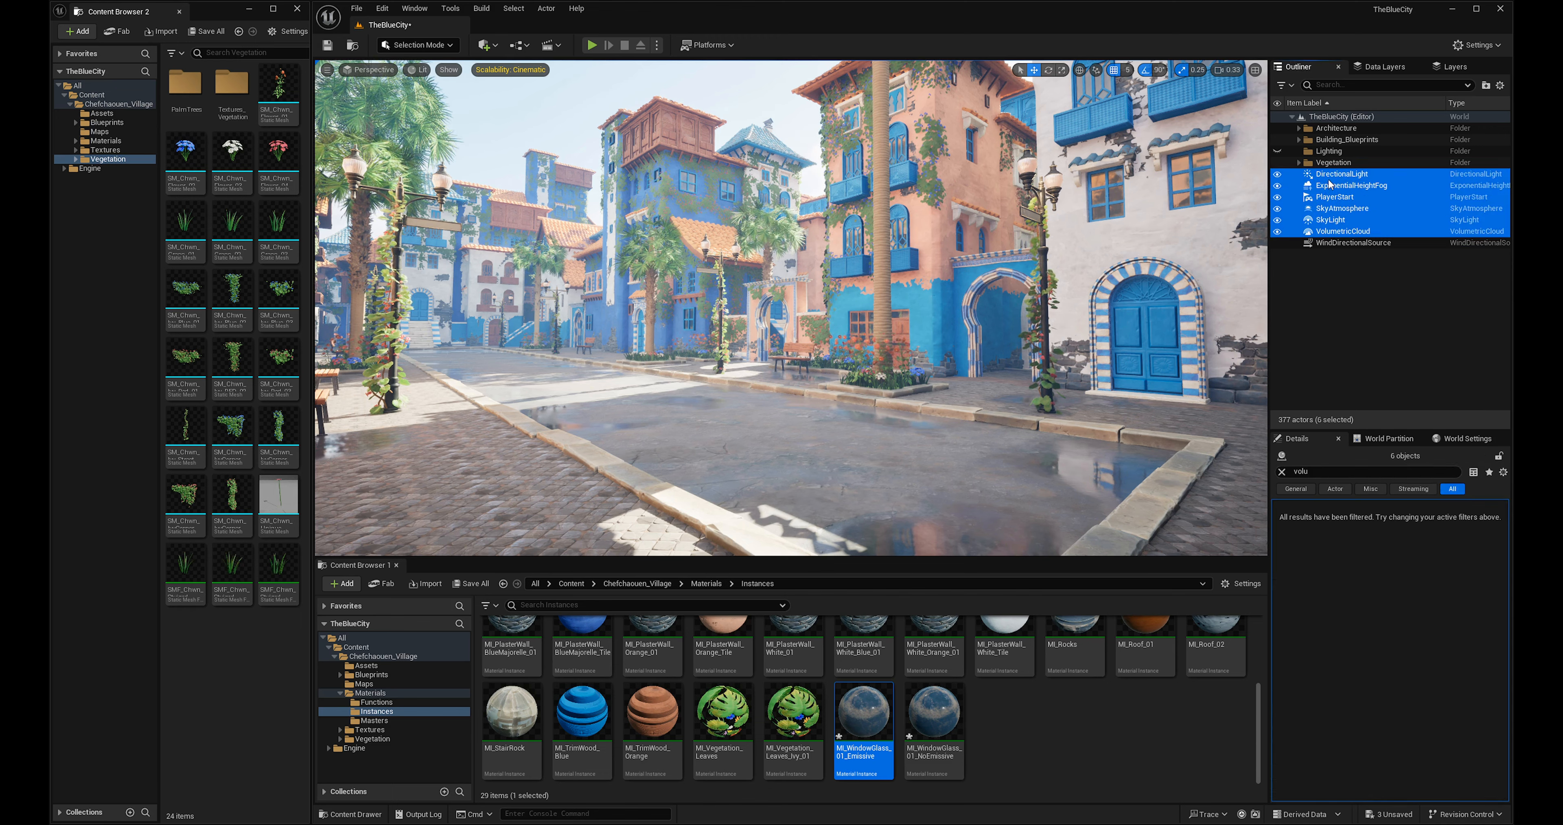
pyautogui.click(1328, 175)
pyautogui.keyDown('ctrl'); pyautogui.click(1328, 186); pyautogui.keyUp('ctrl')
pyautogui.keyDown('ctrl'); pyautogui.click(1327, 209); pyautogui.keyUp('ctrl')
pyautogui.keyDown('ctrl'); pyautogui.click(1327, 221); pyautogui.keyUp('ctrl')
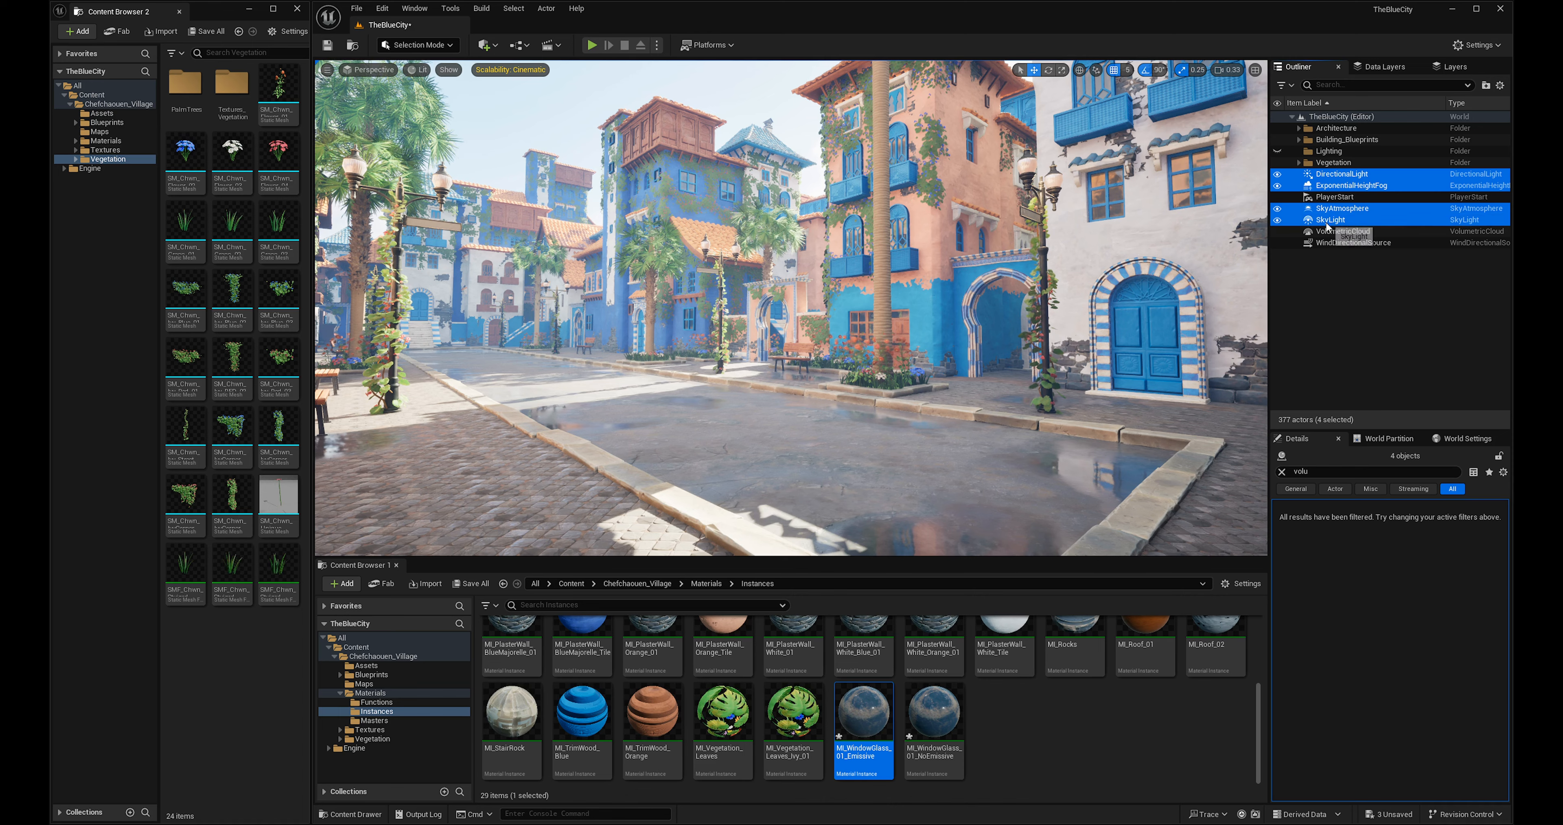
pyautogui.keyDown('ctrl'); pyautogui.click(1330, 232); pyautogui.keyUp('ctrl')
pyautogui.moveTo(1318, 175)
pyautogui.mouseDown()
pyautogui.moveTo(1344, 168)
pyautogui.moveTo(1333, 157)
pyautogui.mouseUp()
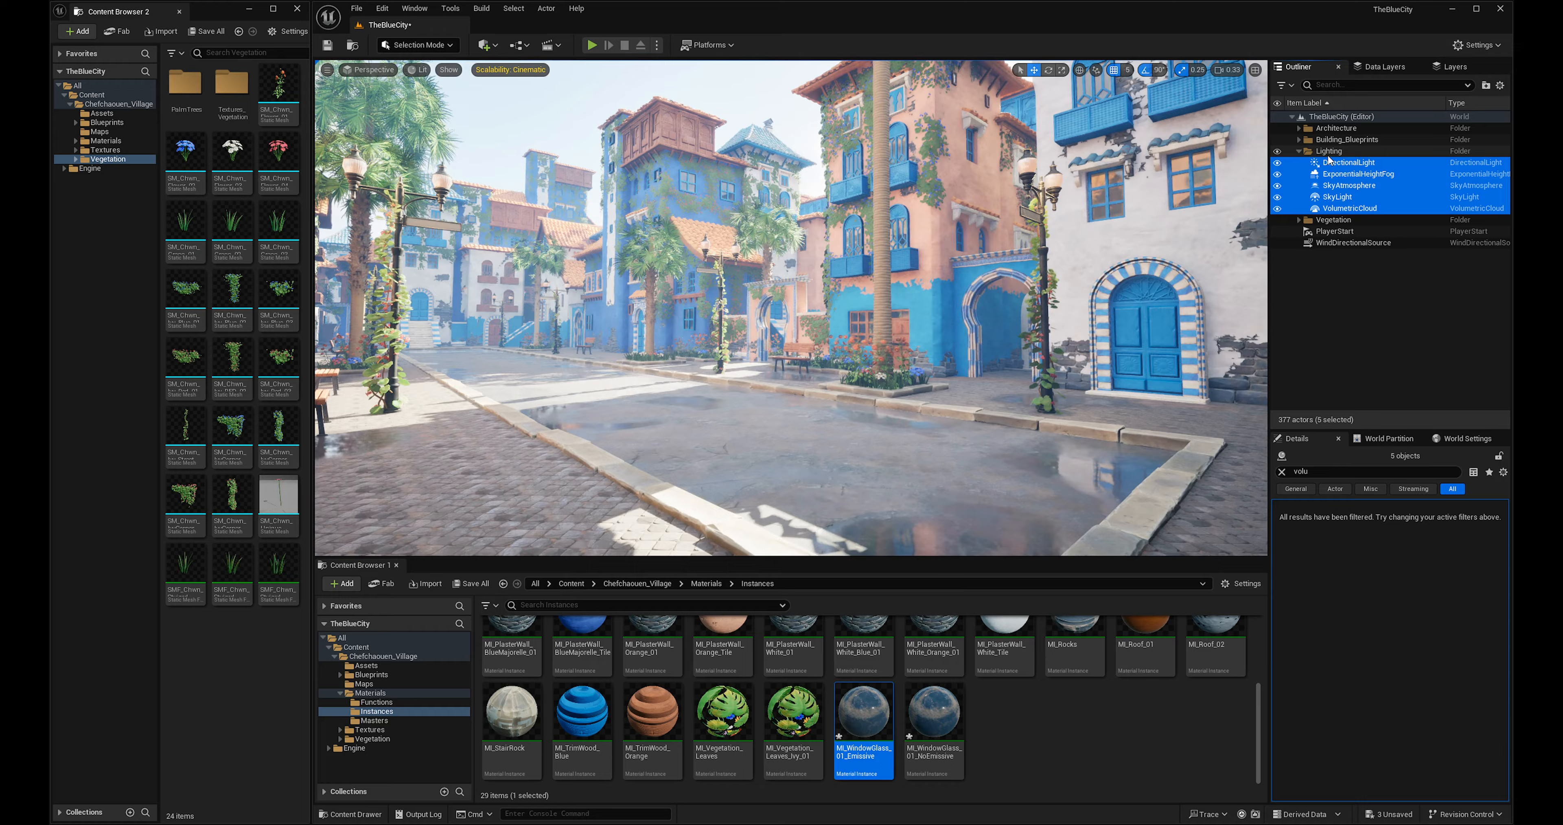
pyautogui.click(1328, 153)
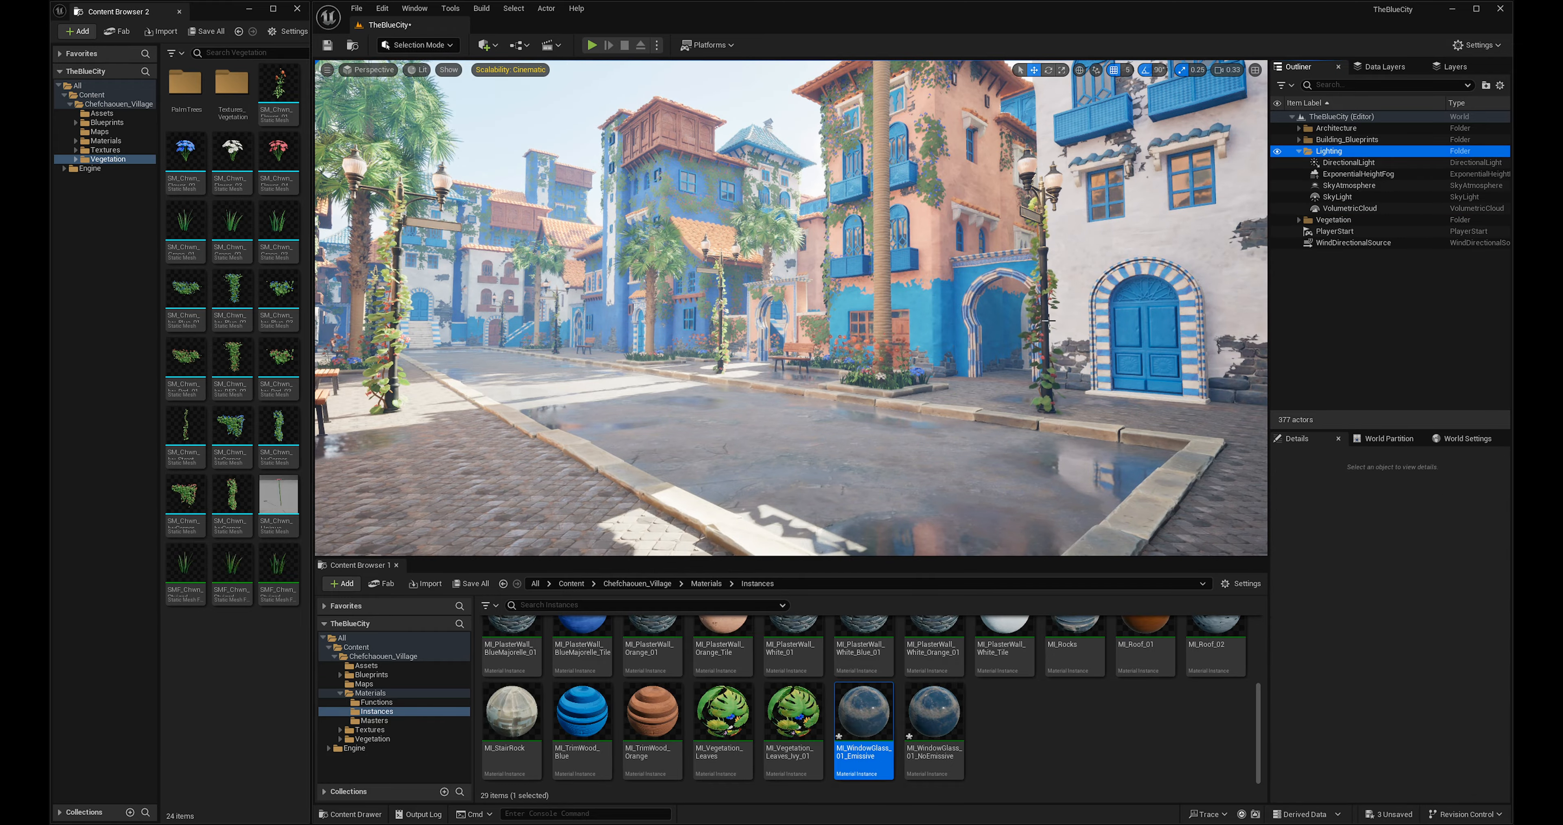
# Select the five lighting actors in the Lighting folder and move them together from beside the building wall out over the street.
pyautogui.moveTo(1048, 321); pyautogui.dragTo(1018, 337, button='right')
pyautogui.press('w')
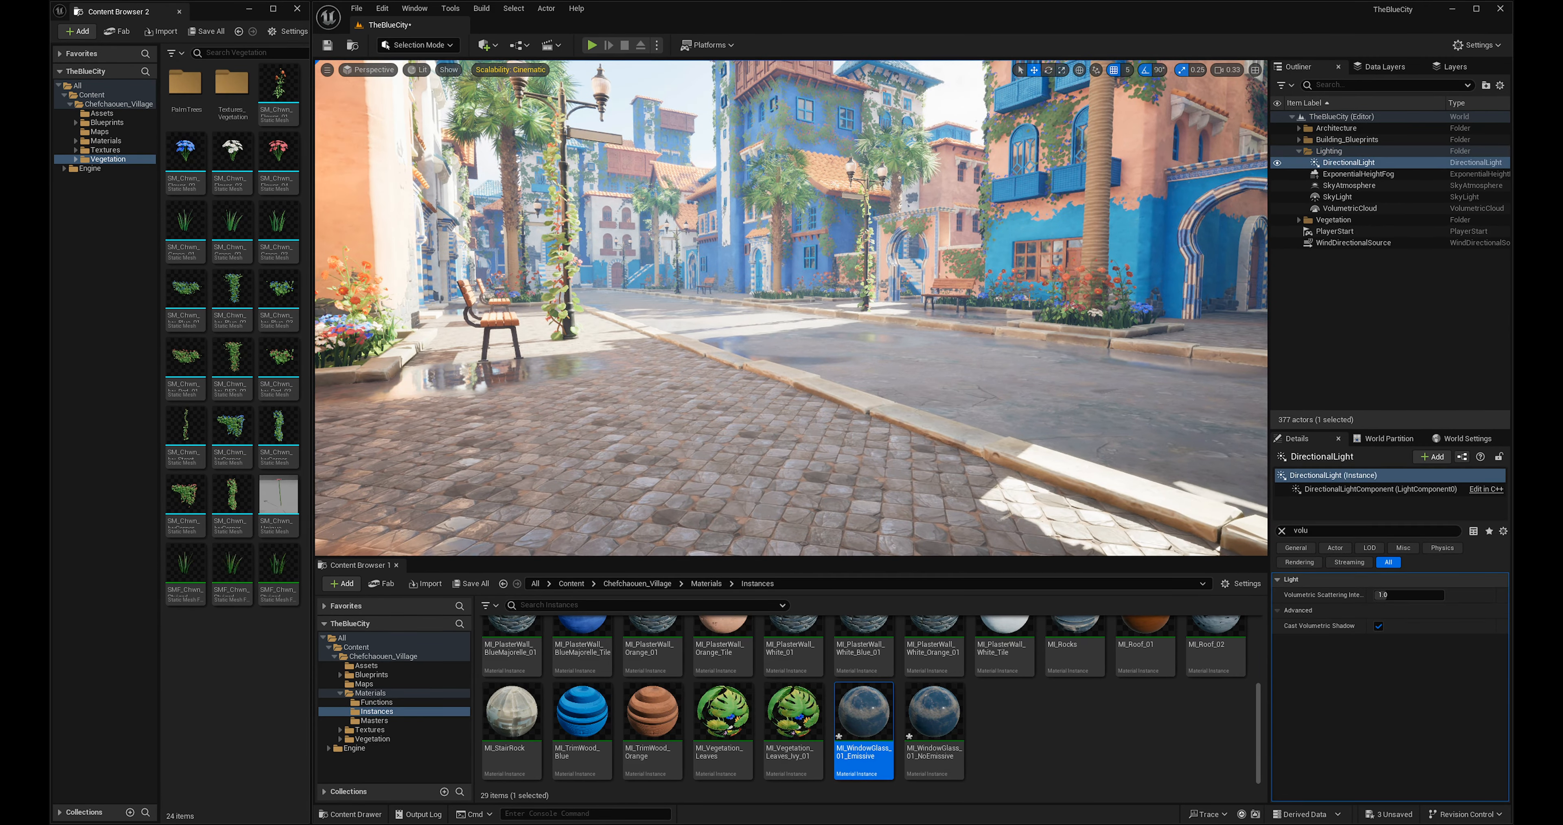
pyautogui.keyDown('shift'); pyautogui.click(1350, 208); pyautogui.keyUp('shift')
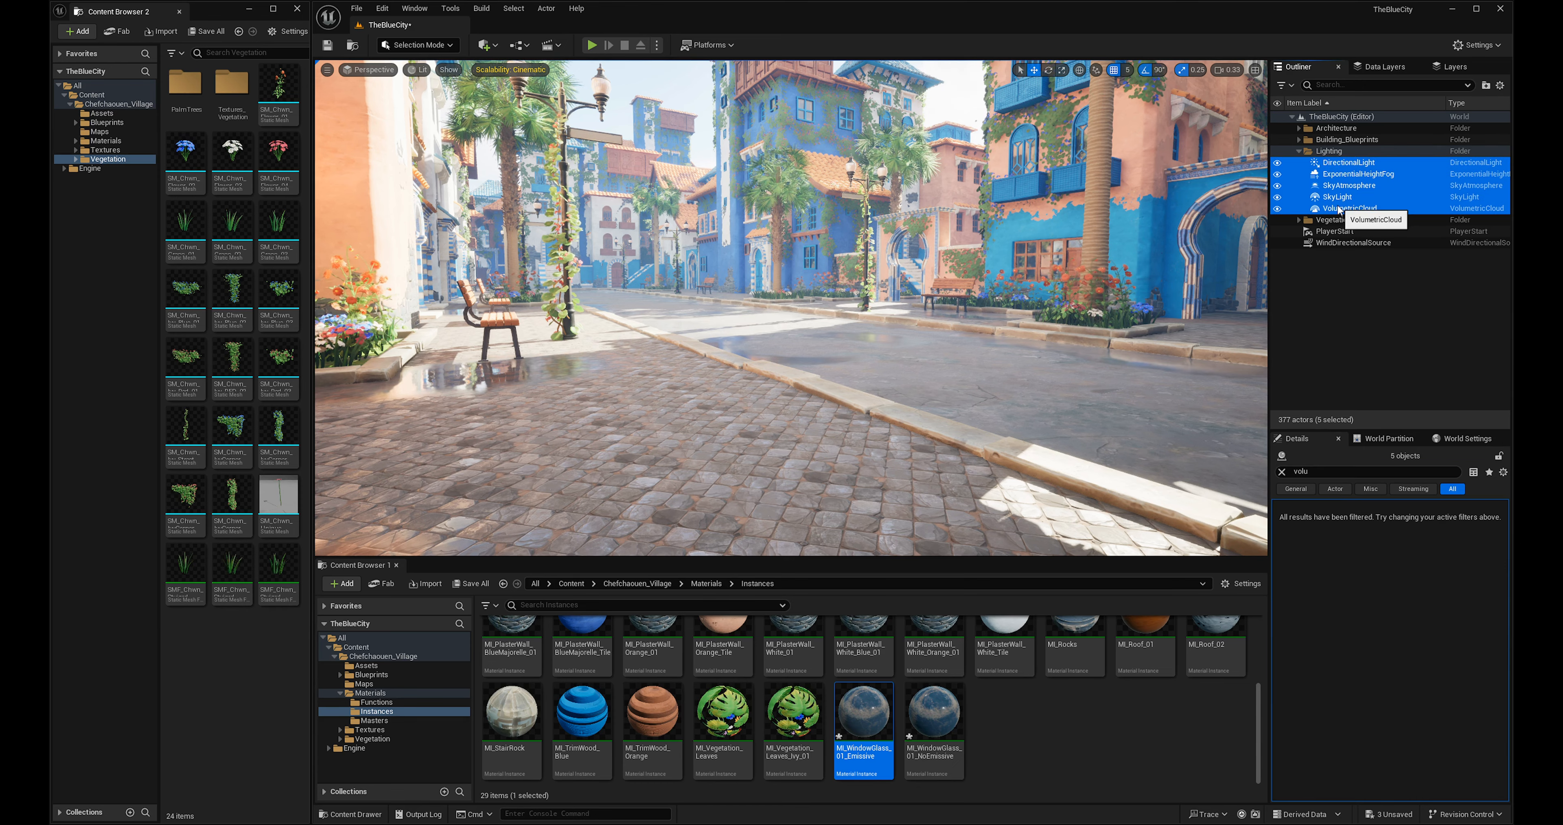
pyautogui.moveTo(789, 304); pyautogui.dragTo(819, 261, button='right')
pyautogui.press('f')
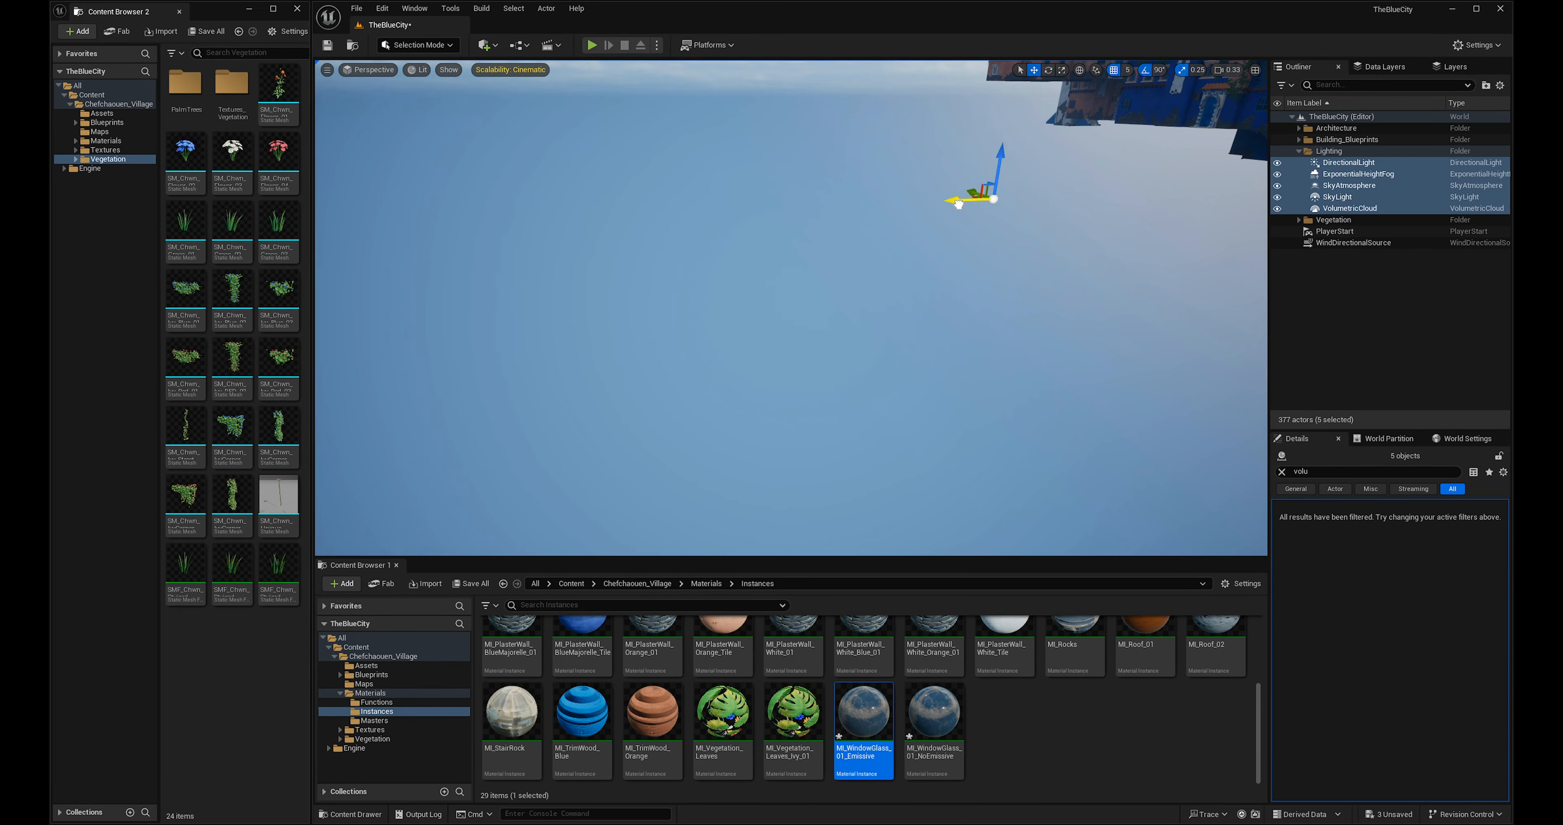
pyautogui.press('w')
pyautogui.press('d')
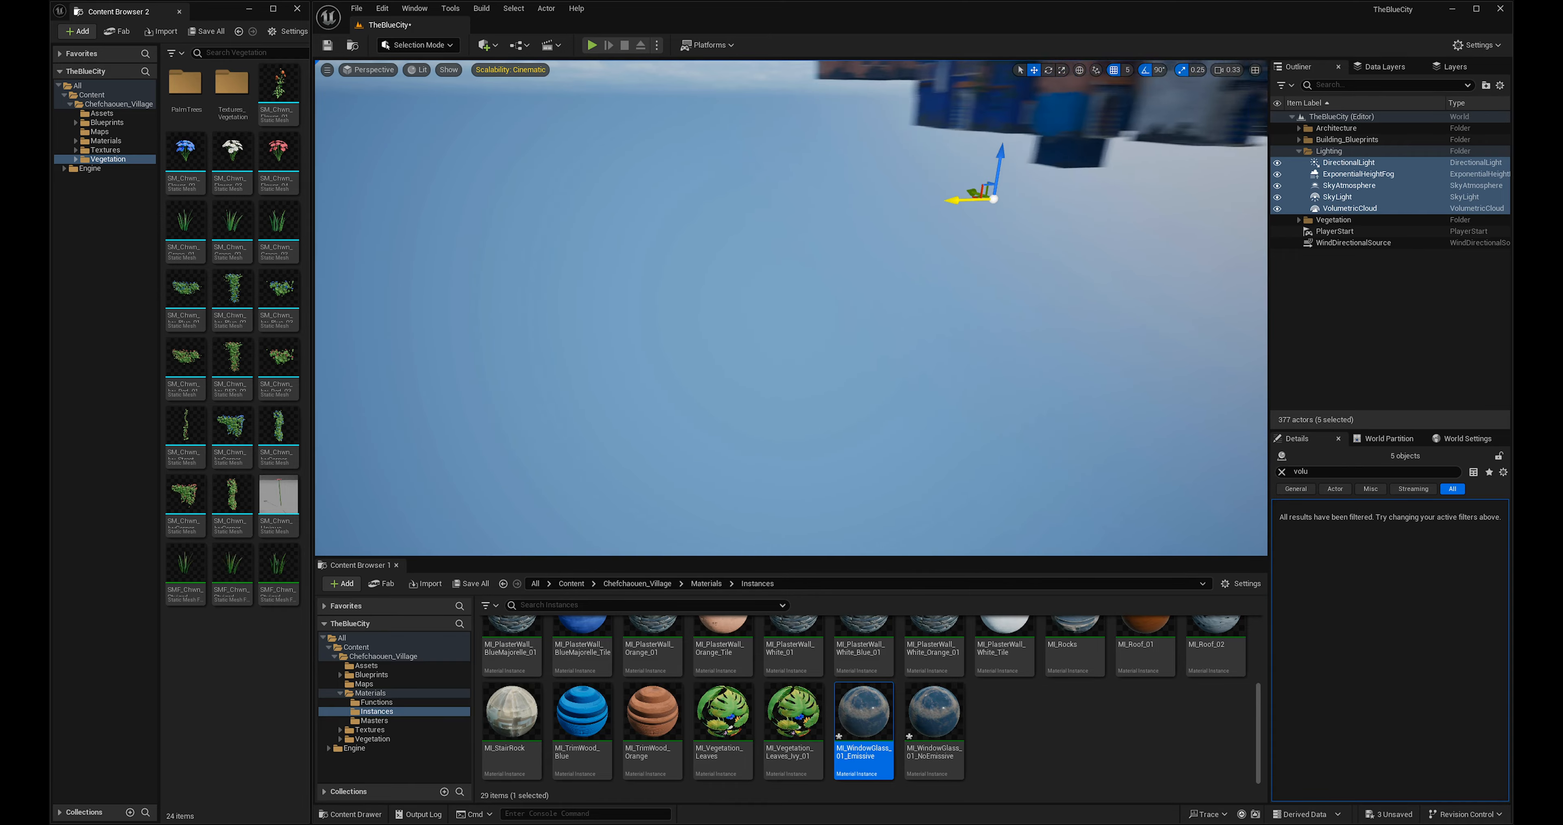
pyautogui.press('d')
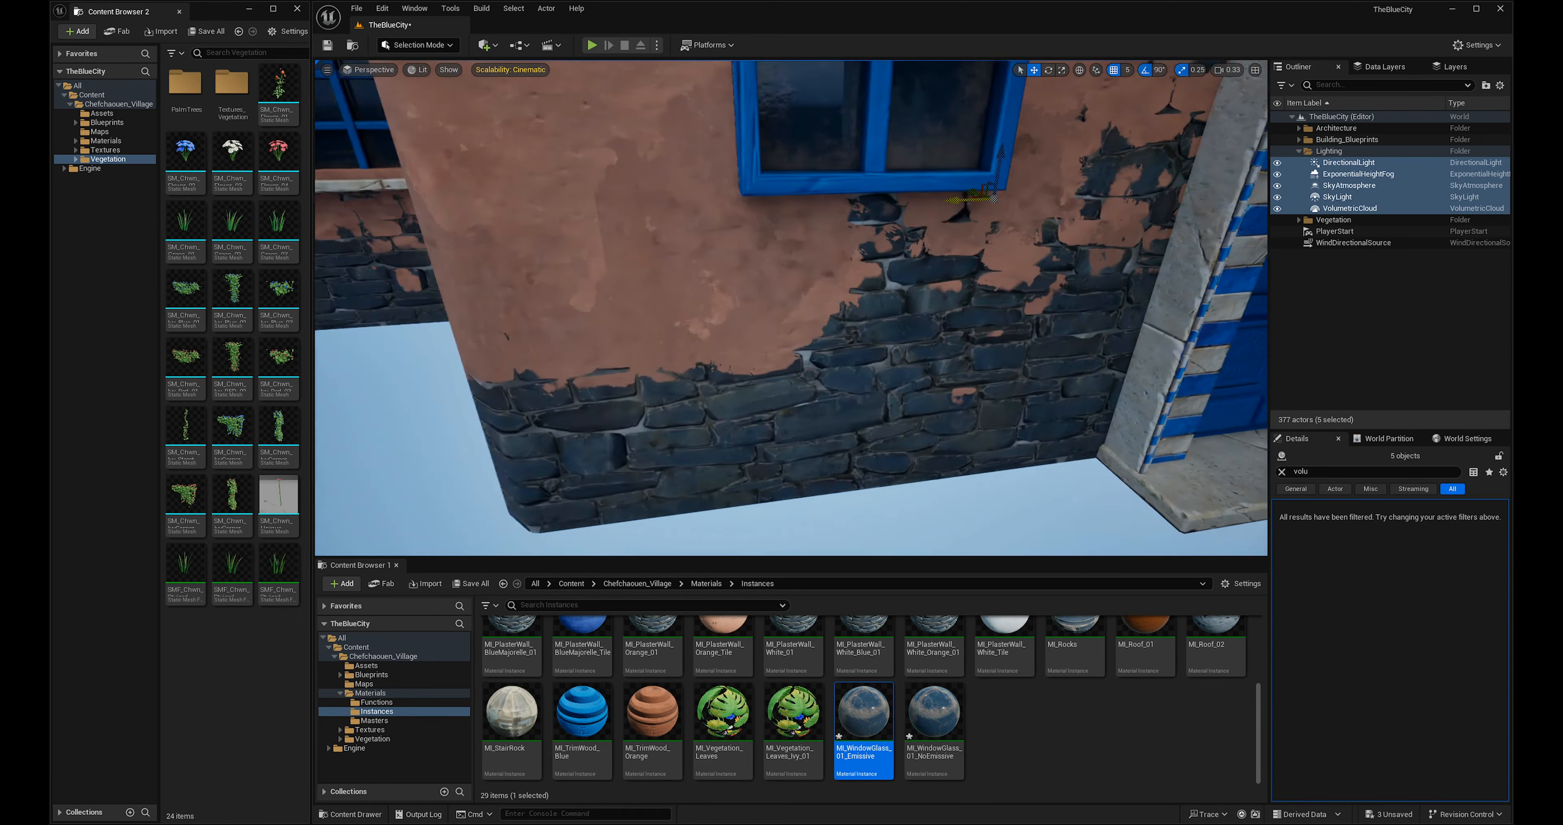
pyautogui.moveTo(764, 216); pyautogui.dragTo(796, 156, button='right')
pyautogui.press('w')
pyautogui.moveTo(424, 255); pyautogui.dragTo(490, 271, button='right')
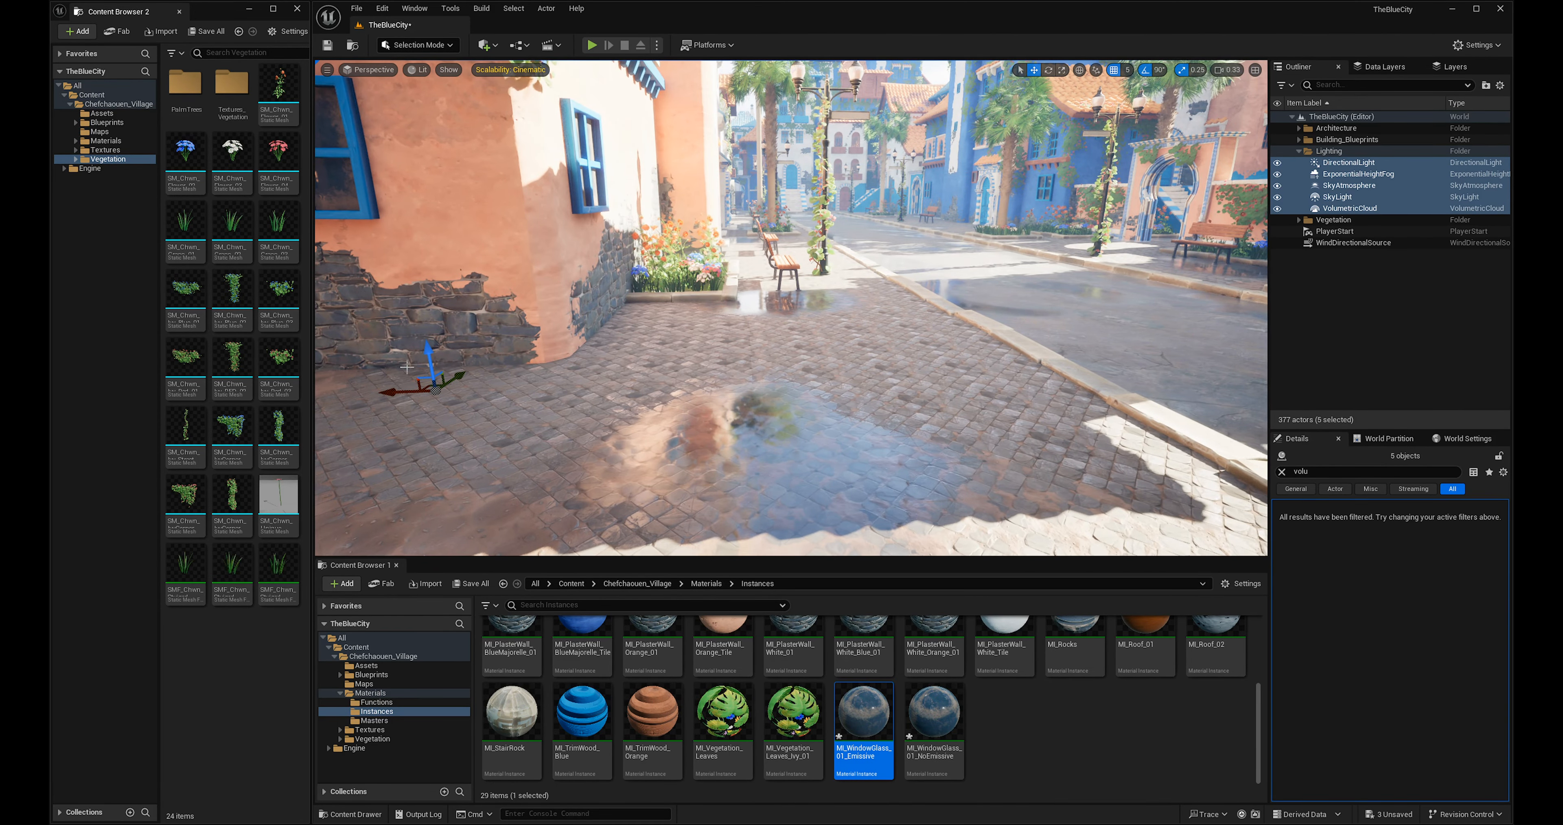
pyautogui.moveTo(400, 391); pyautogui.dragTo(1166, 290)
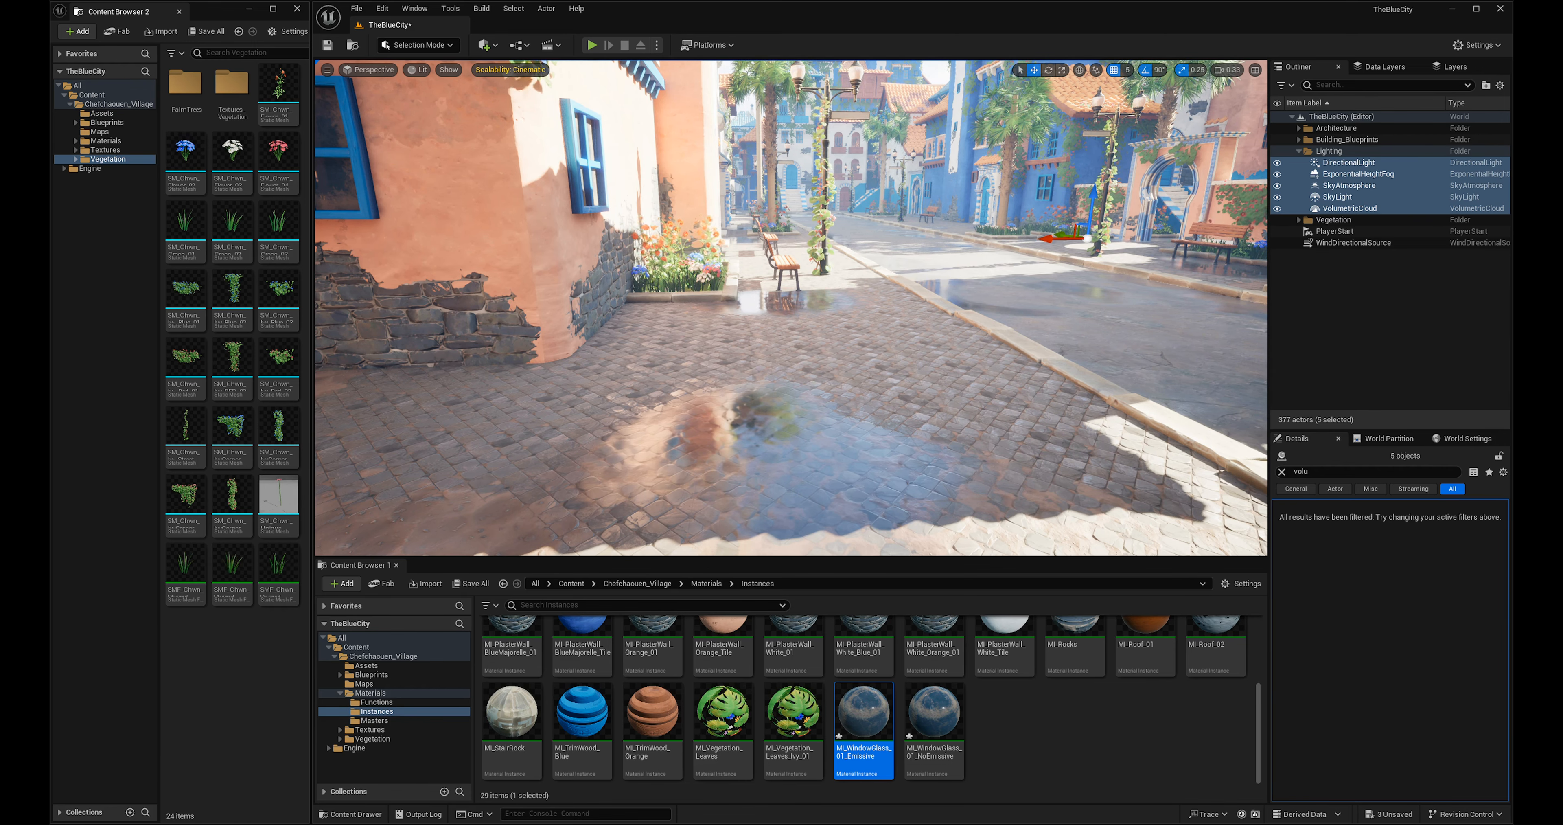
pyautogui.moveTo(963, 302); pyautogui.dragTo(960, 243, button='right')
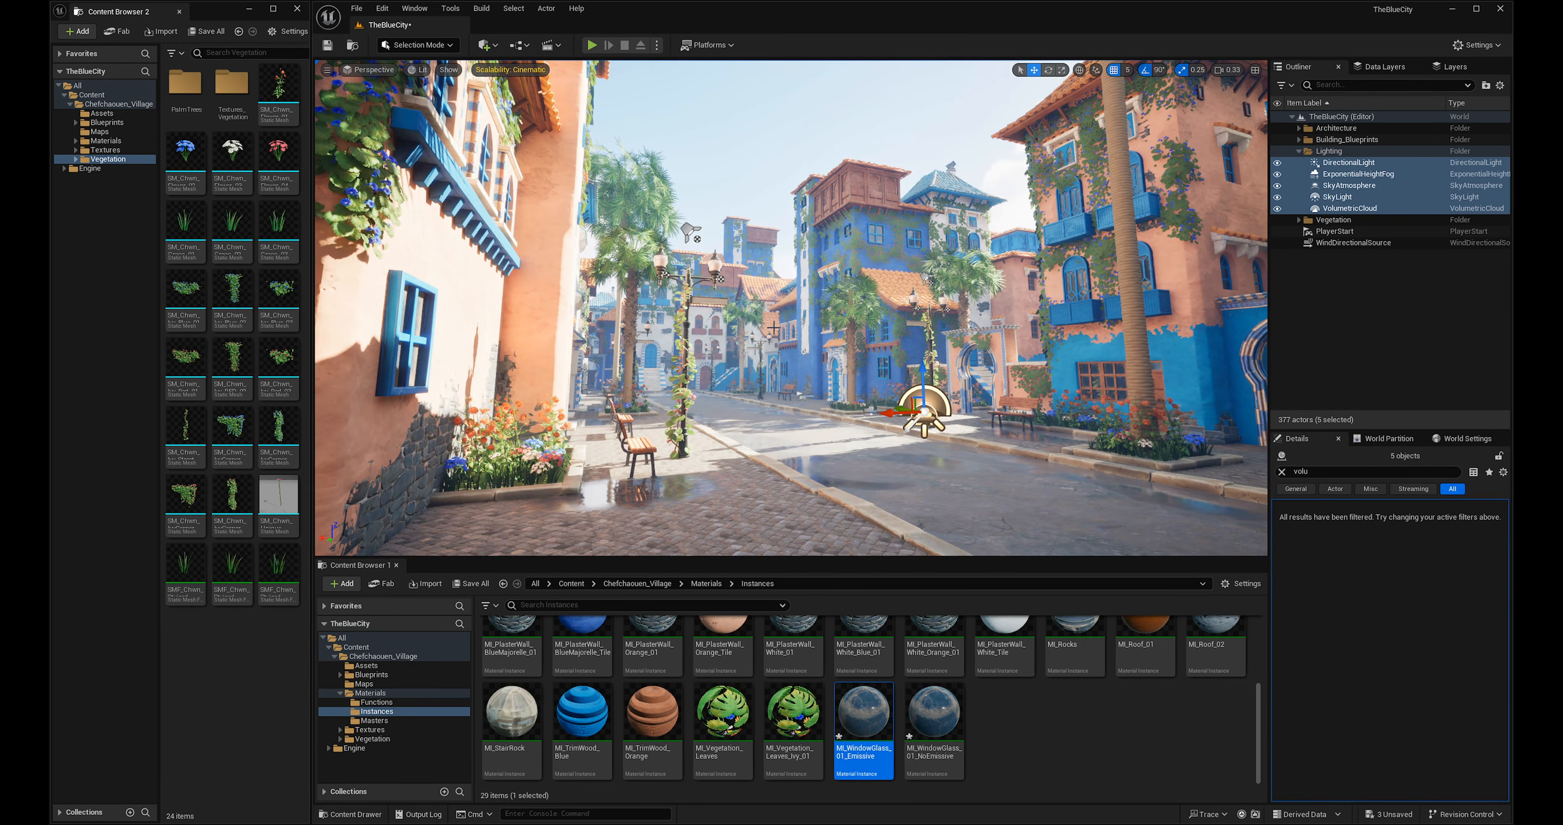
# Rotate the sun through several daytime, dusk and night angles and settle on a low angle with warm, hazy light.
pyautogui.moveTo(820, 421); pyautogui.dragTo(855, 431, button='right')
pyautogui.press('w')
pyautogui.press('s')
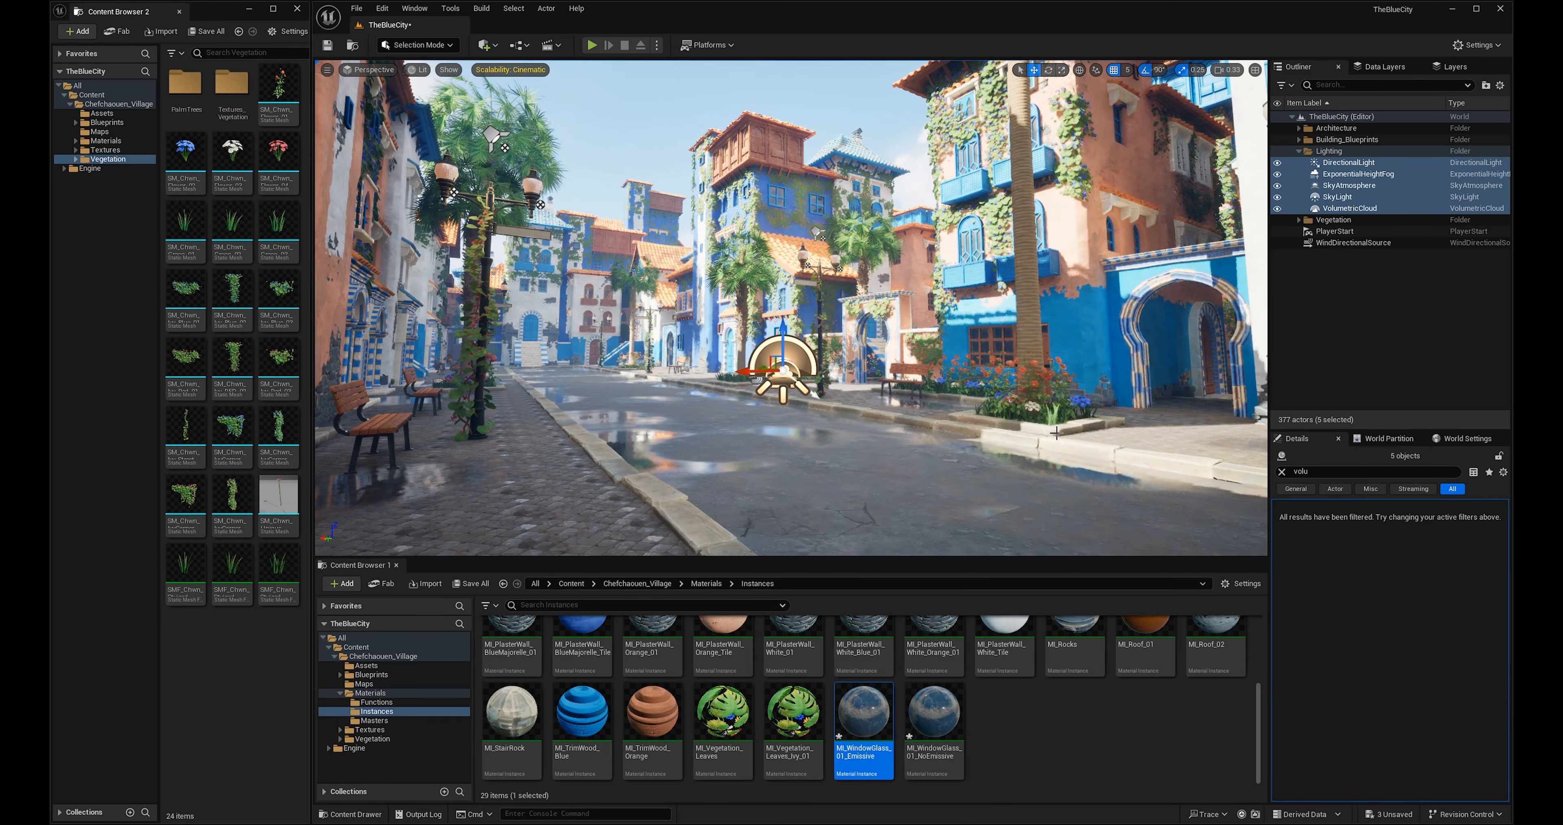
pyautogui.hotkey('ctrl', 'l')
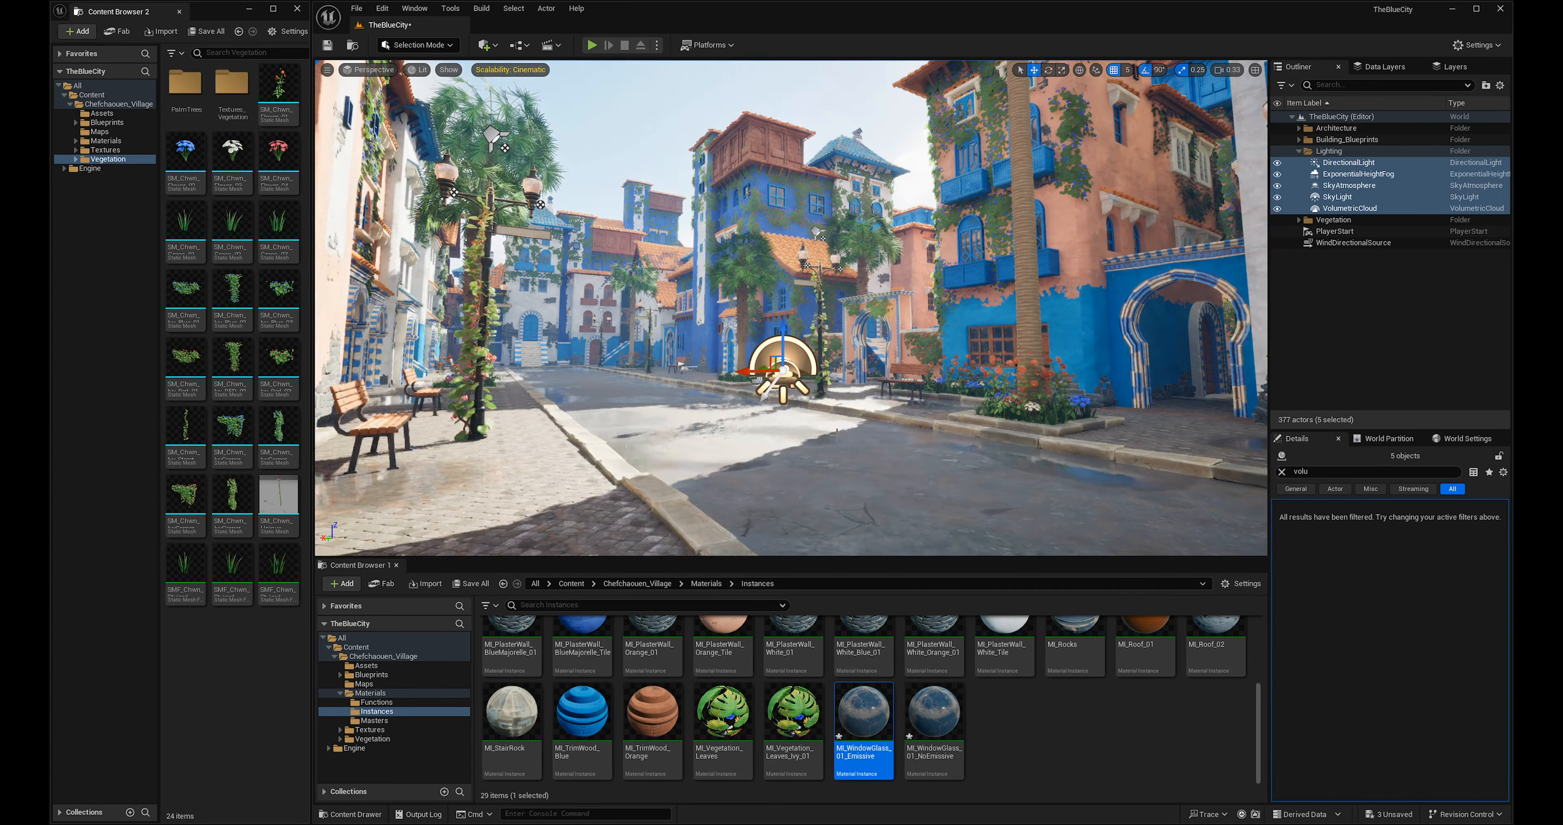
pyautogui.hotkey('ctrl', 'l')
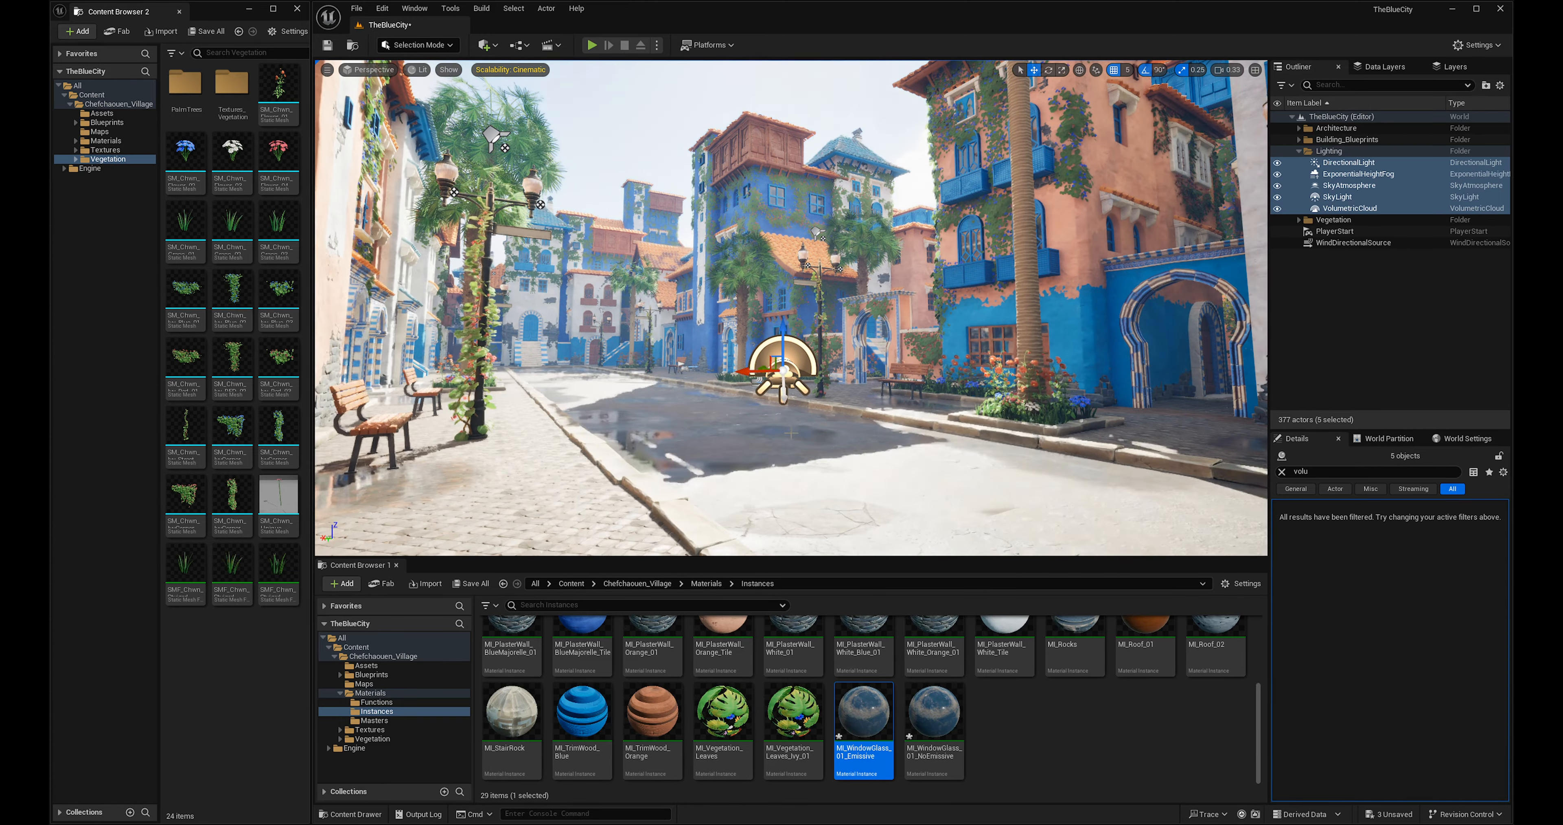
pyautogui.hotkey('ctrl', 'l')
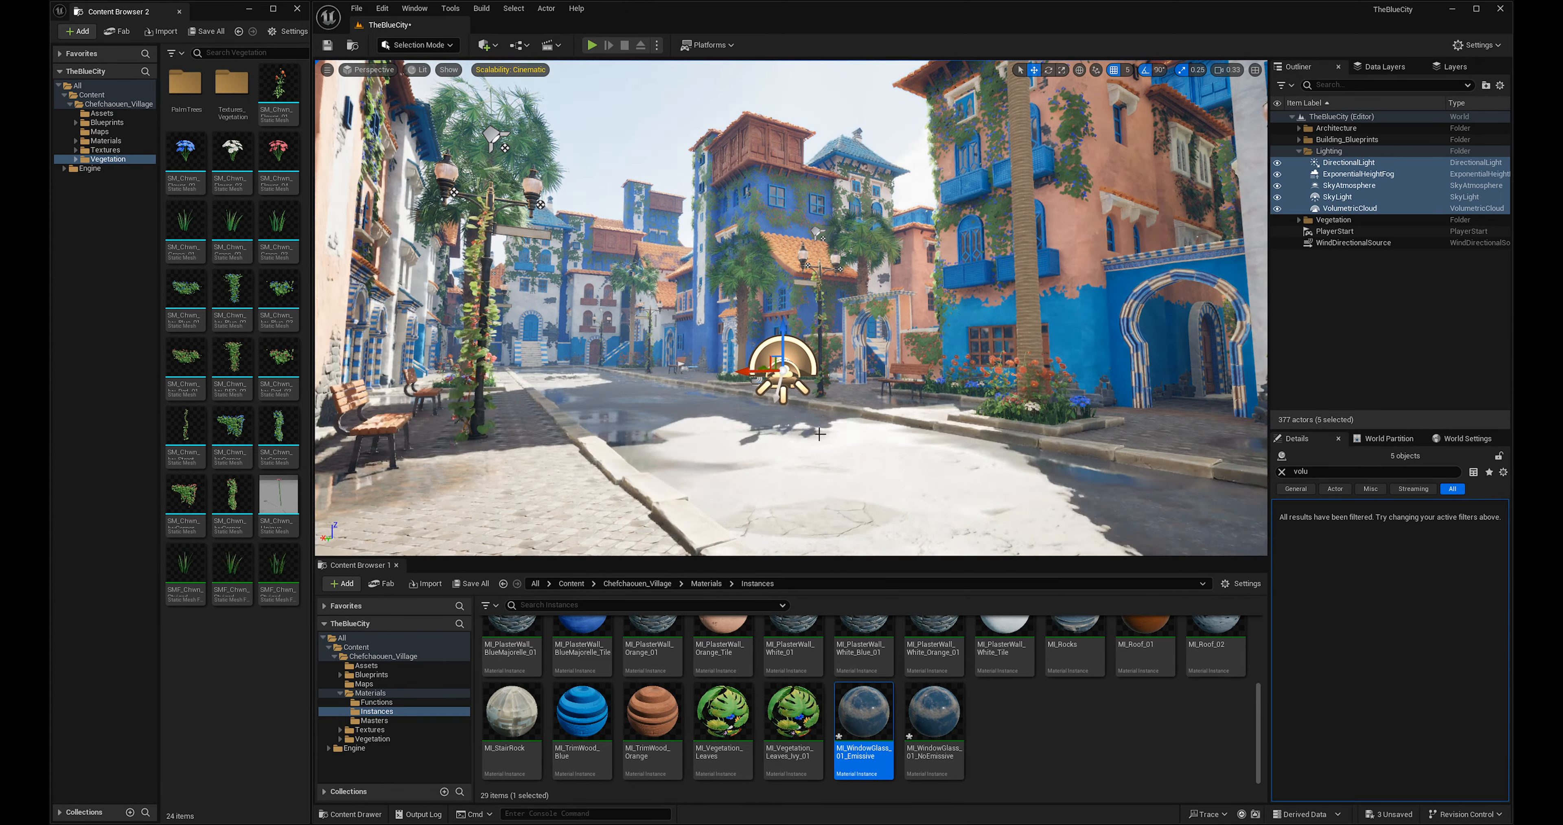
pyautogui.hotkey('ctrl', 'l')
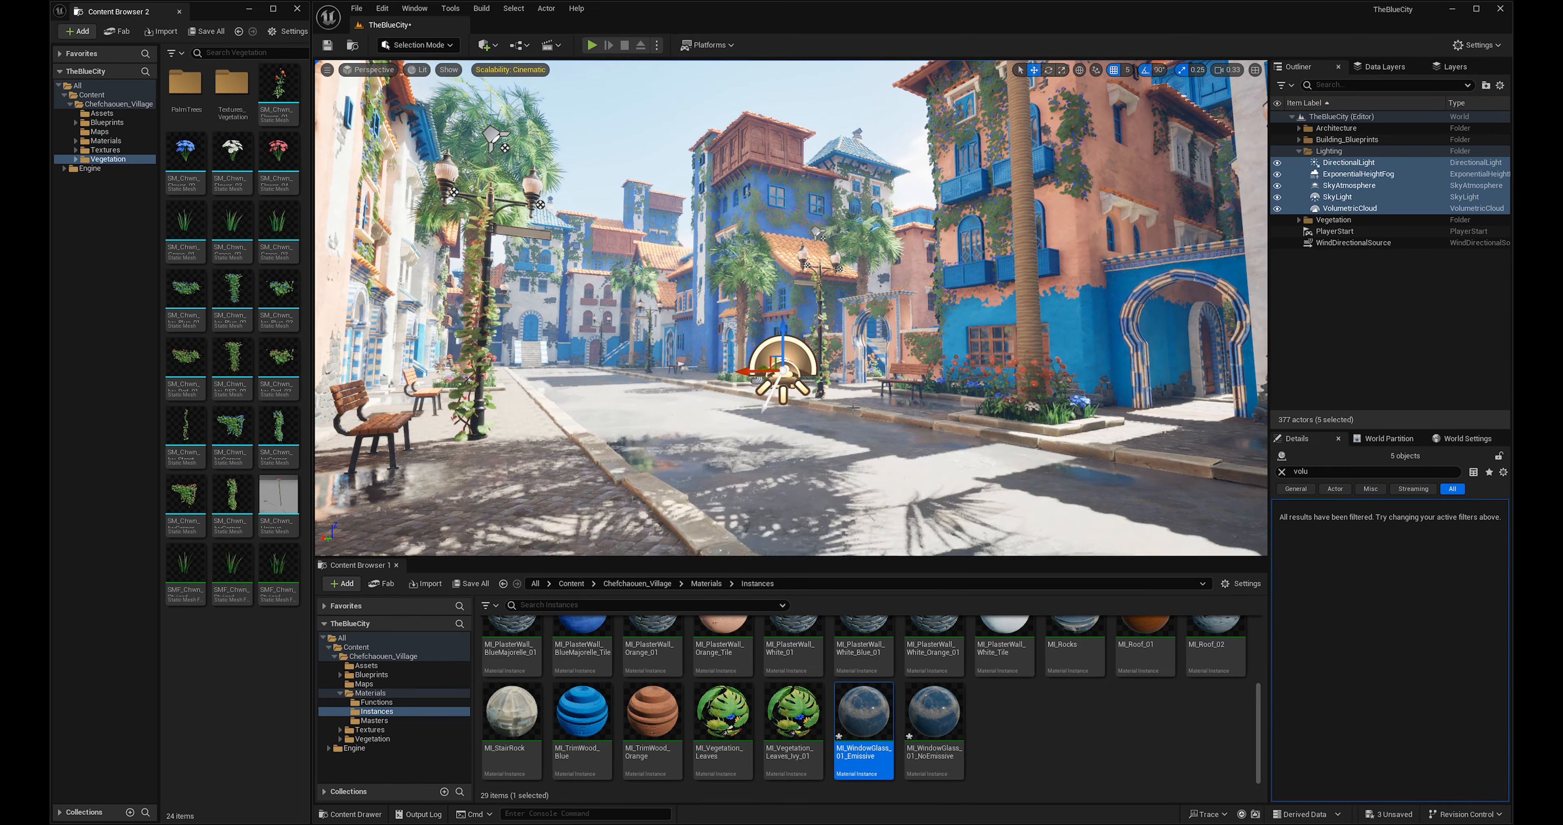
pyautogui.hotkey('ctrl', 'l')
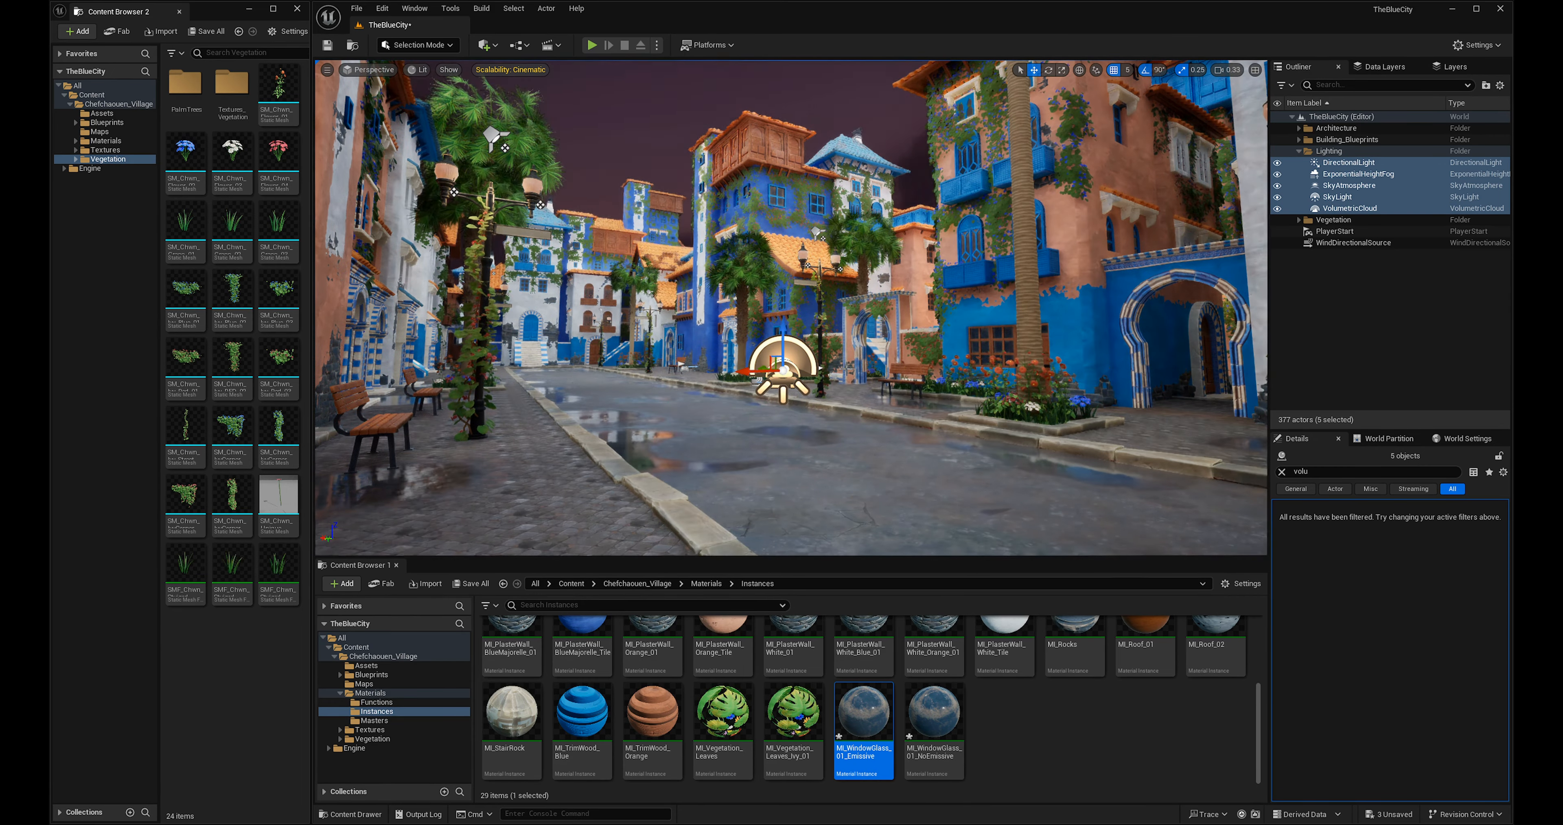
pyautogui.hotkey('ctrl', 'l')
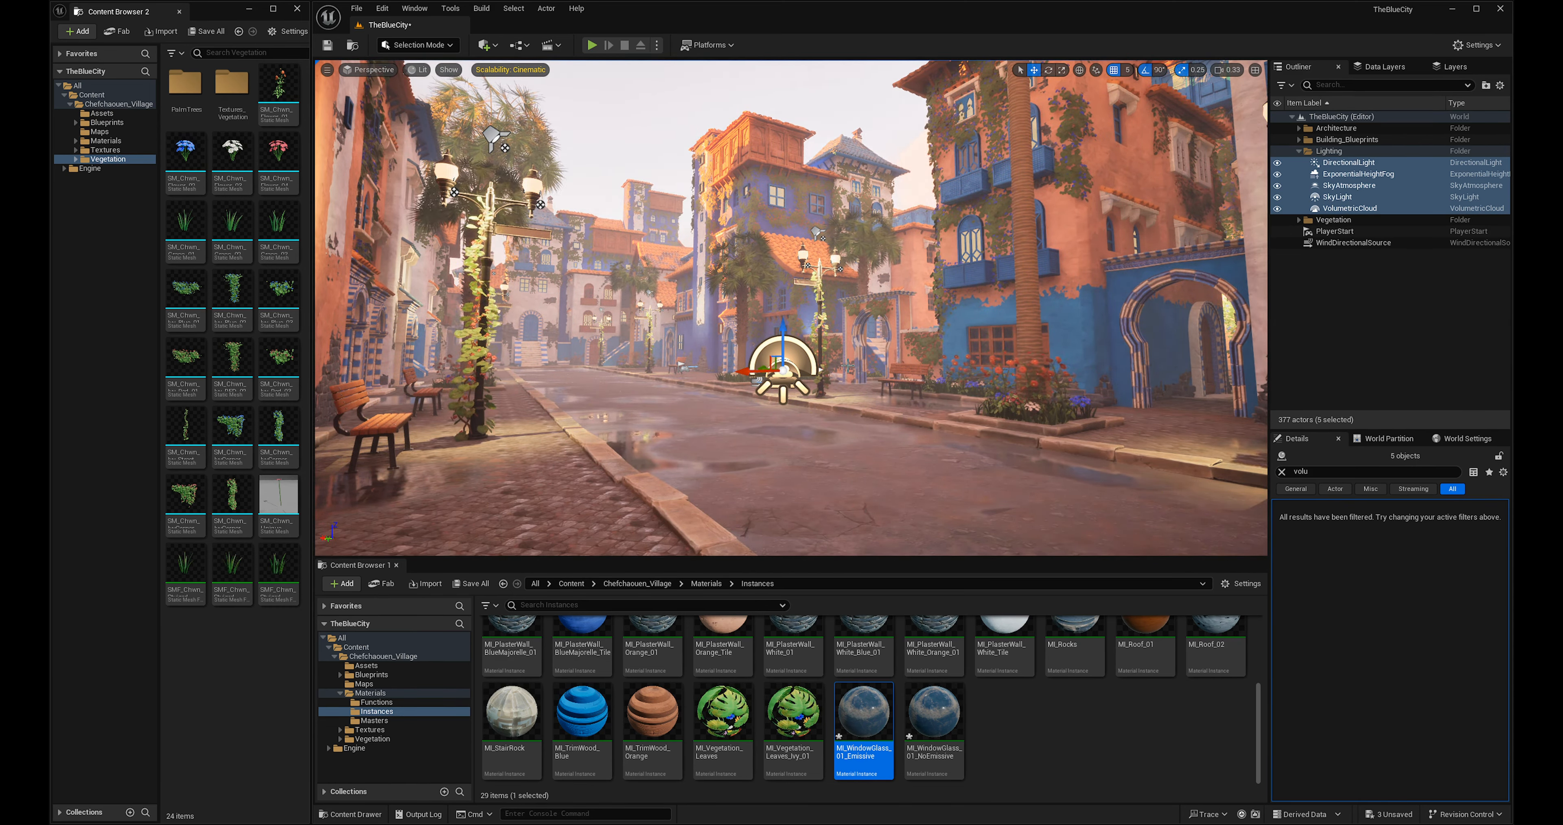
pyautogui.hotkey('ctrl', 'l')
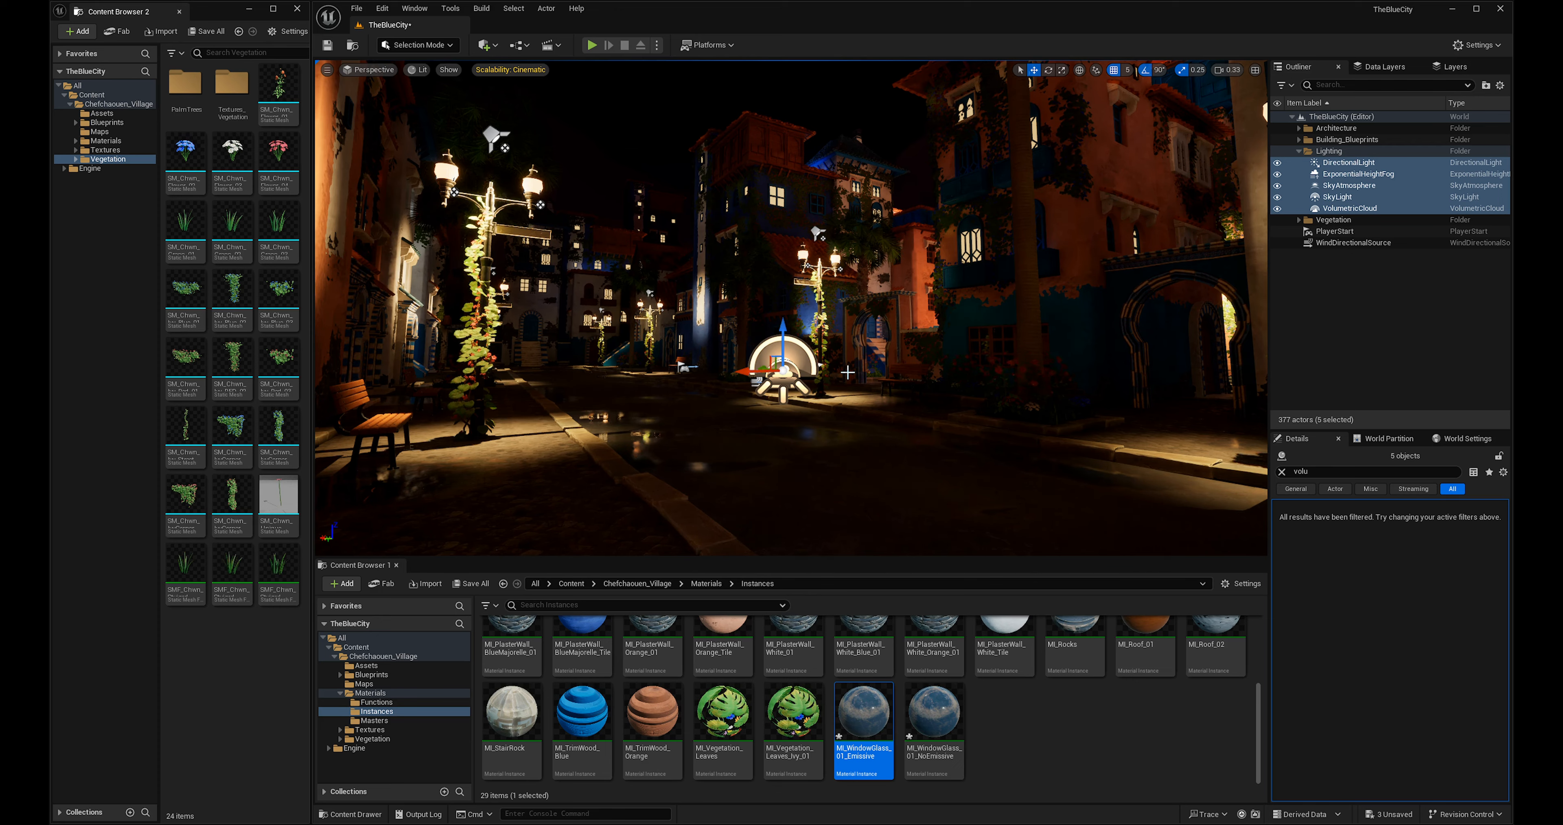
pyautogui.hotkey('ctrl', 'l')
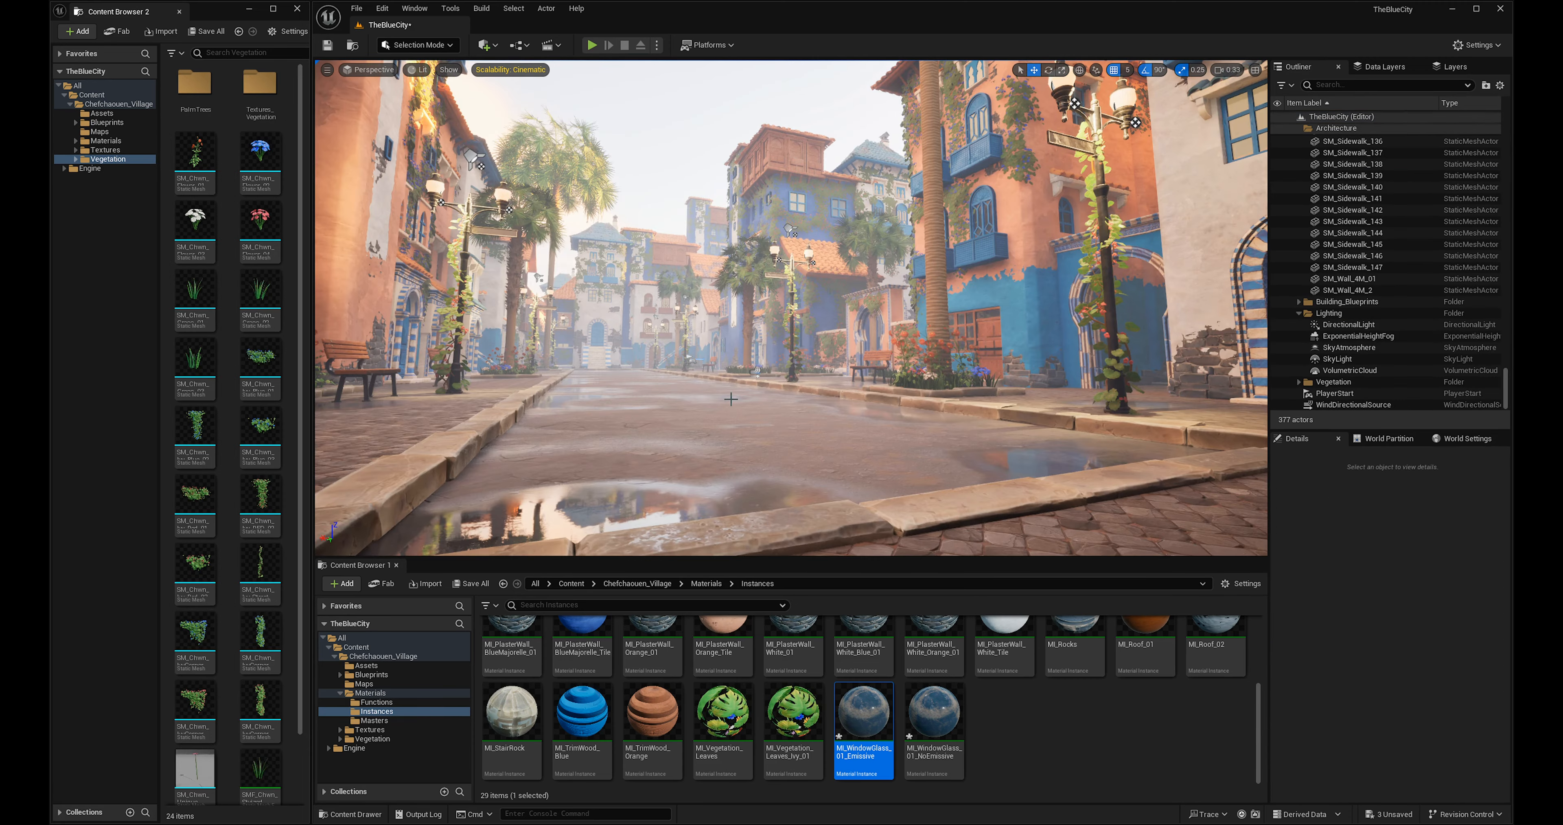
# Place a Post Process Volume on the street and move it into the Lighting folder.
pyautogui.moveTo(730, 379); pyautogui.dragTo(540, 403, button='right')
pyautogui.press('w')
pyautogui.press('s')
pyautogui.press('w')
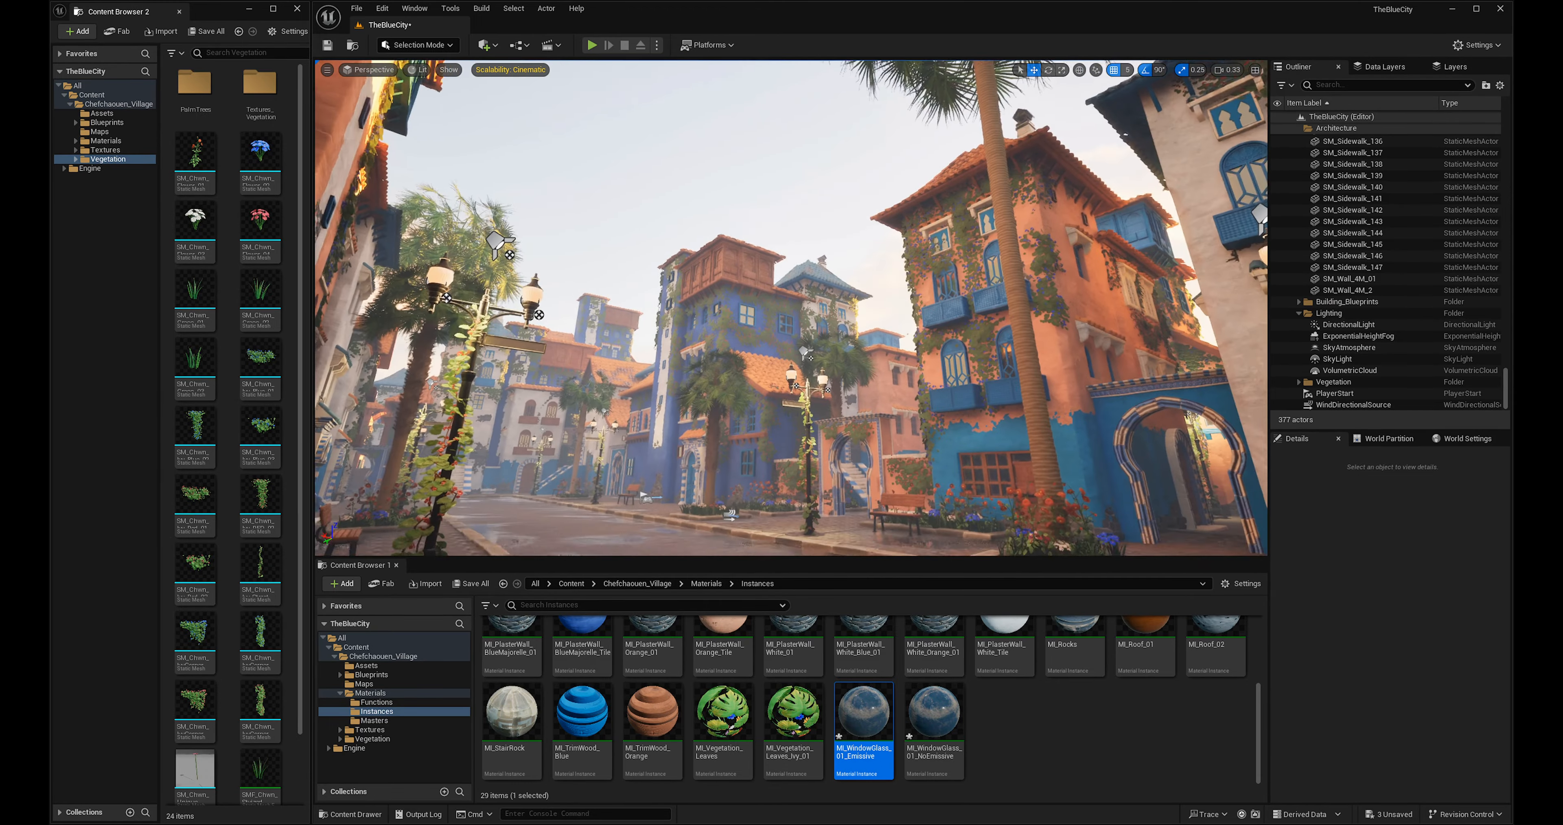
pyautogui.moveTo(616, 338); pyautogui.dragTo(630, 479, button='right')
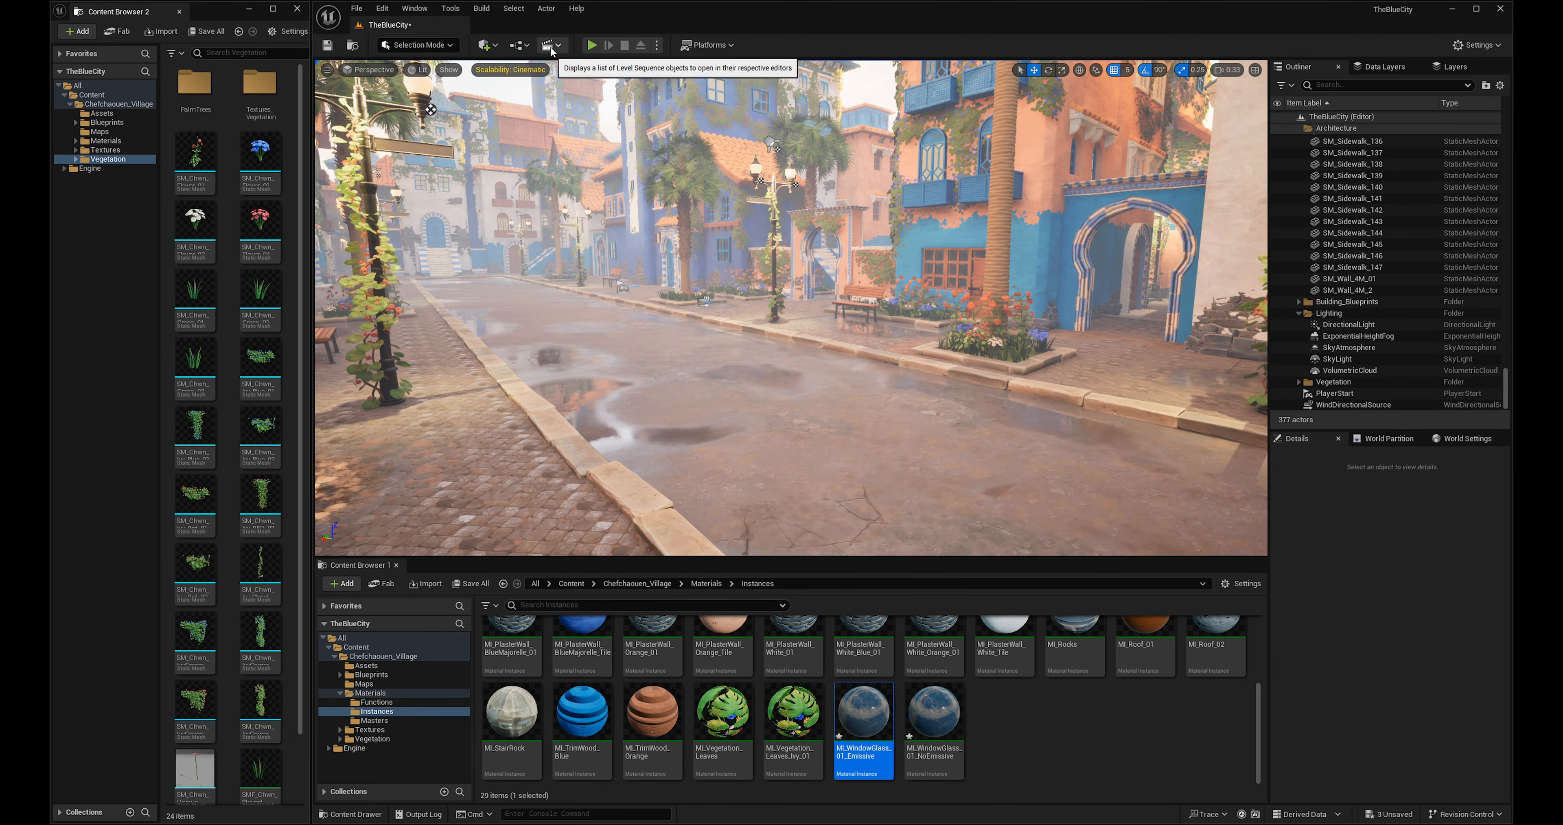
pyautogui.click(495, 46)
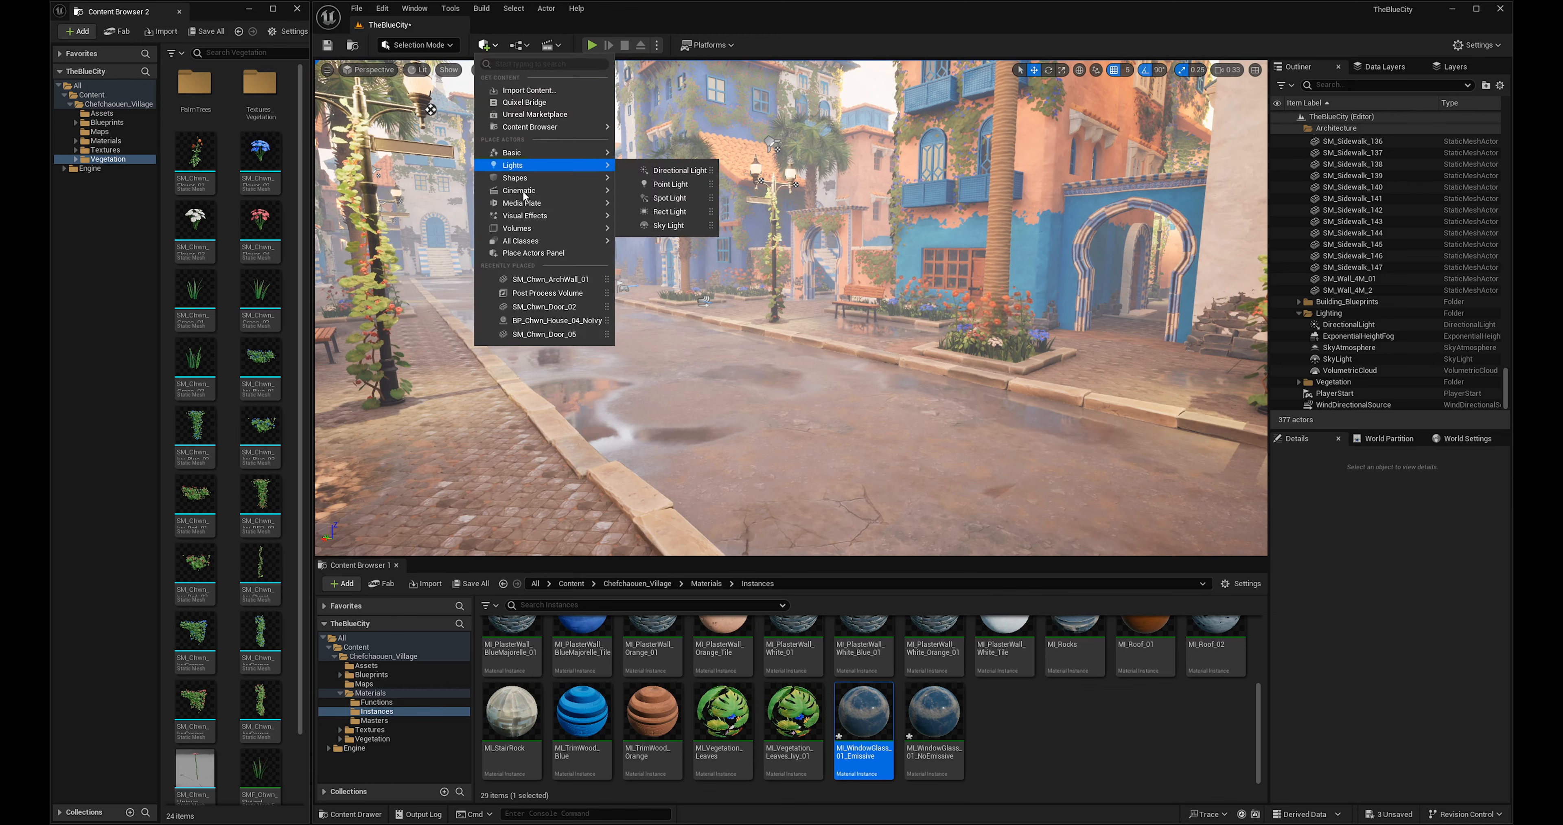
pyautogui.moveTo(539, 230)
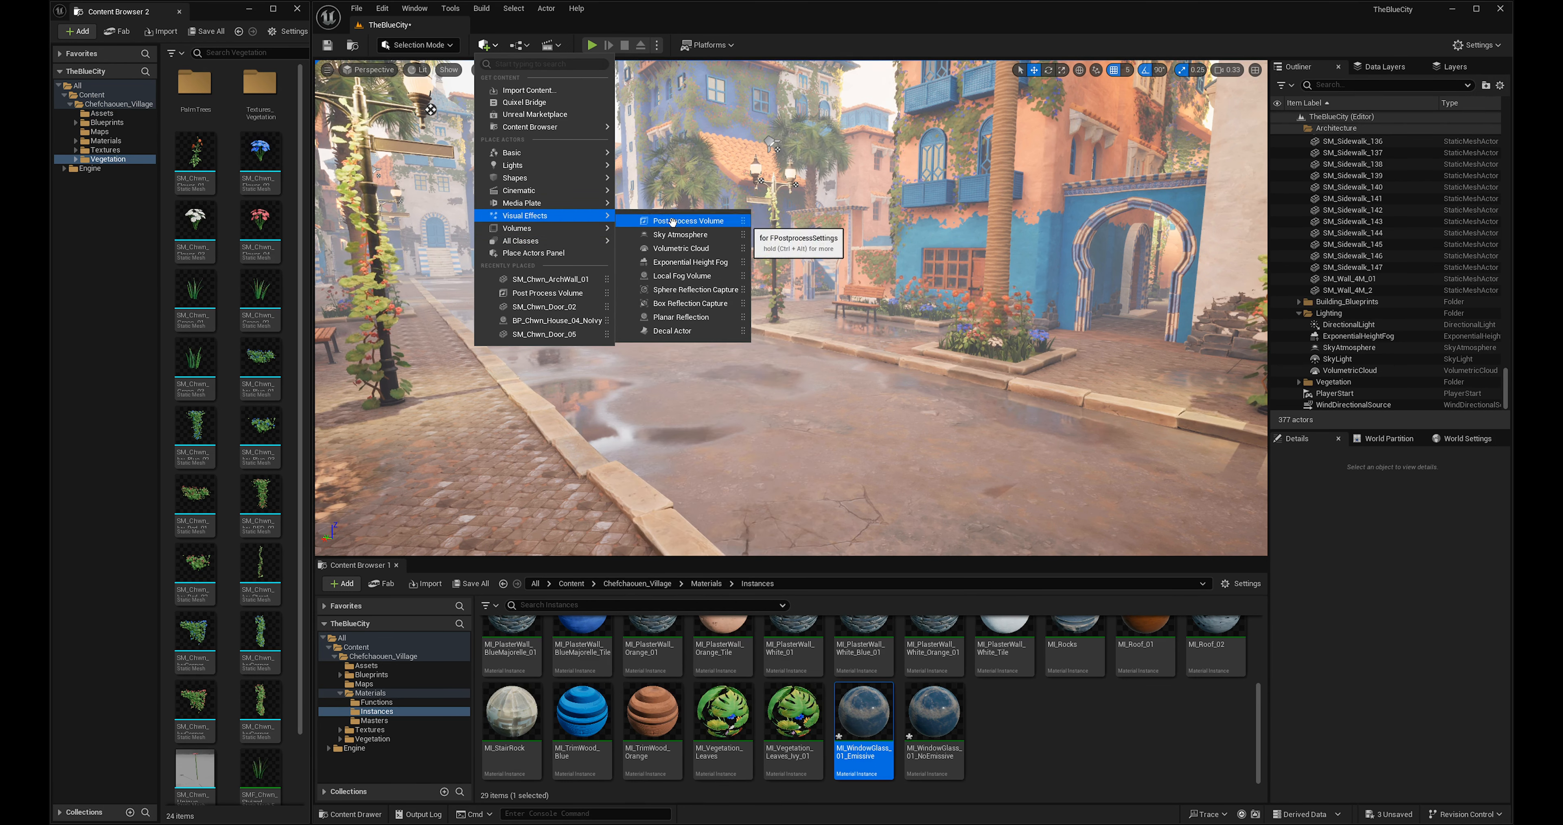
pyautogui.click(683, 222)
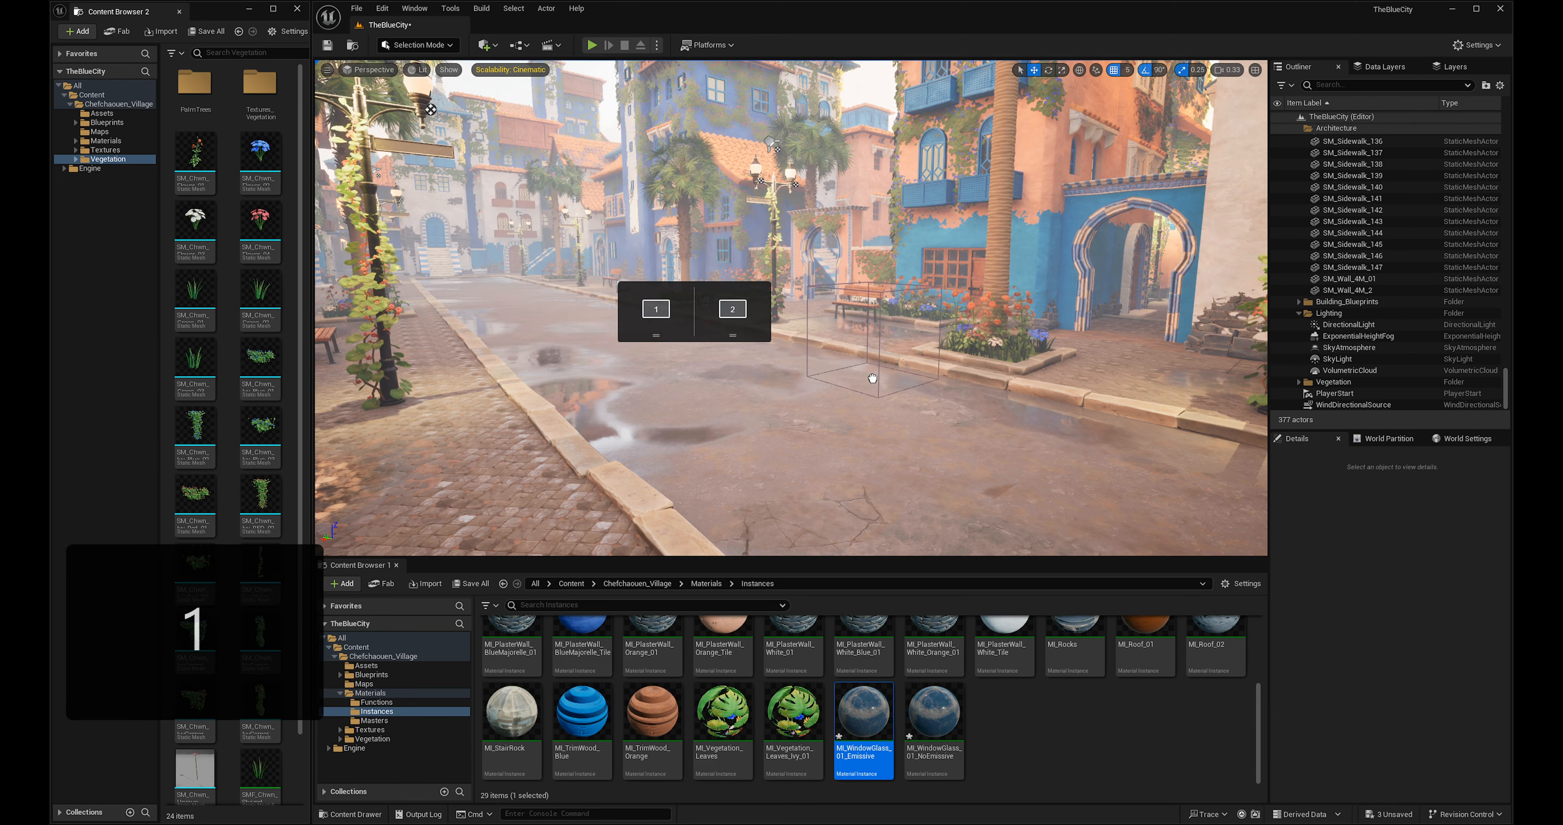
pyautogui.moveTo(869, 433); pyautogui.dragTo(843, 430)
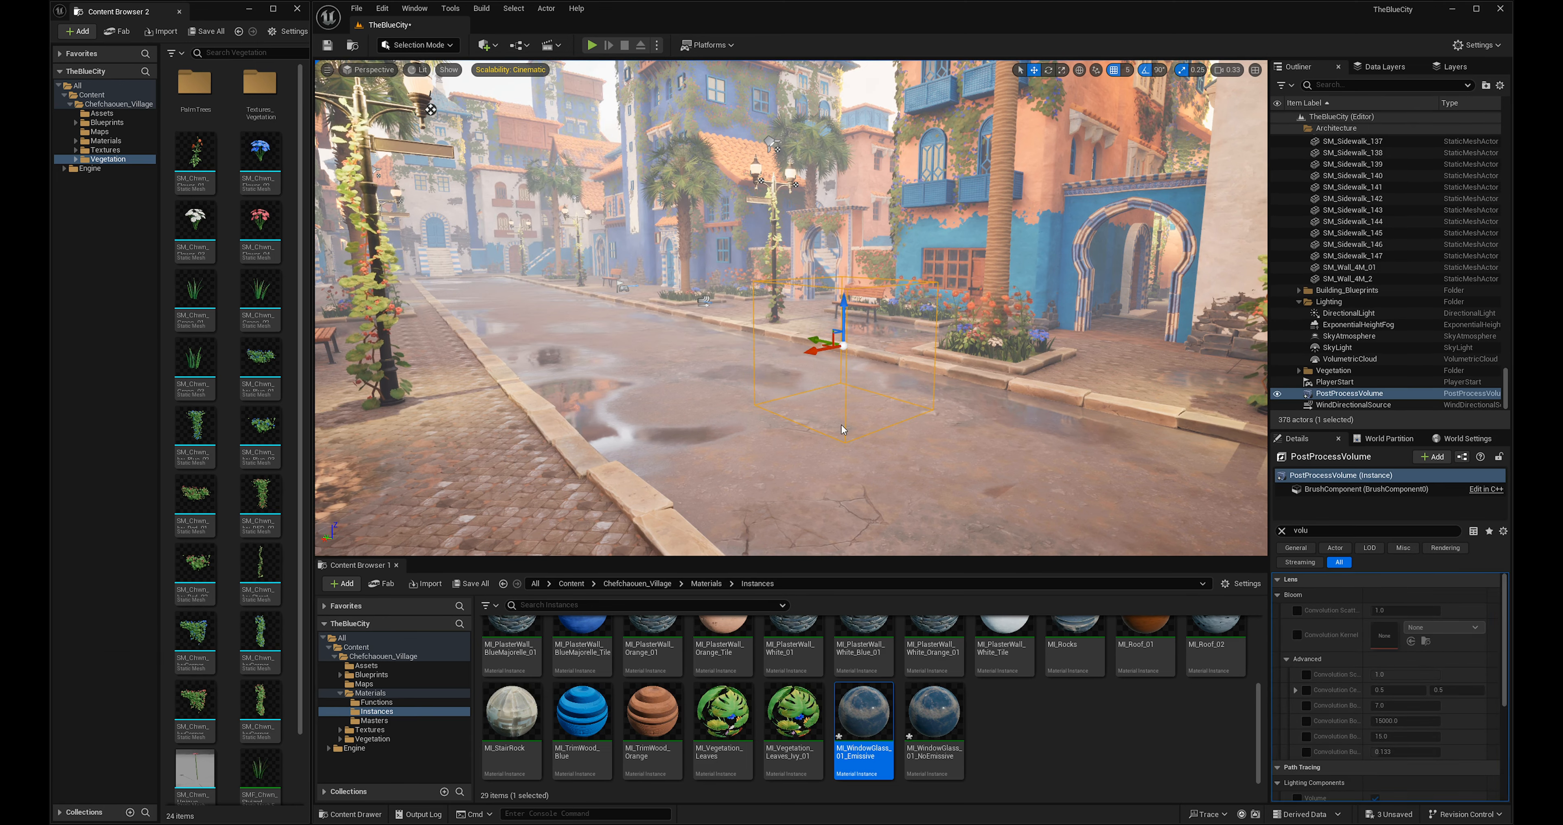
pyautogui.moveTo(1334, 394); pyautogui.dragTo(1336, 304)
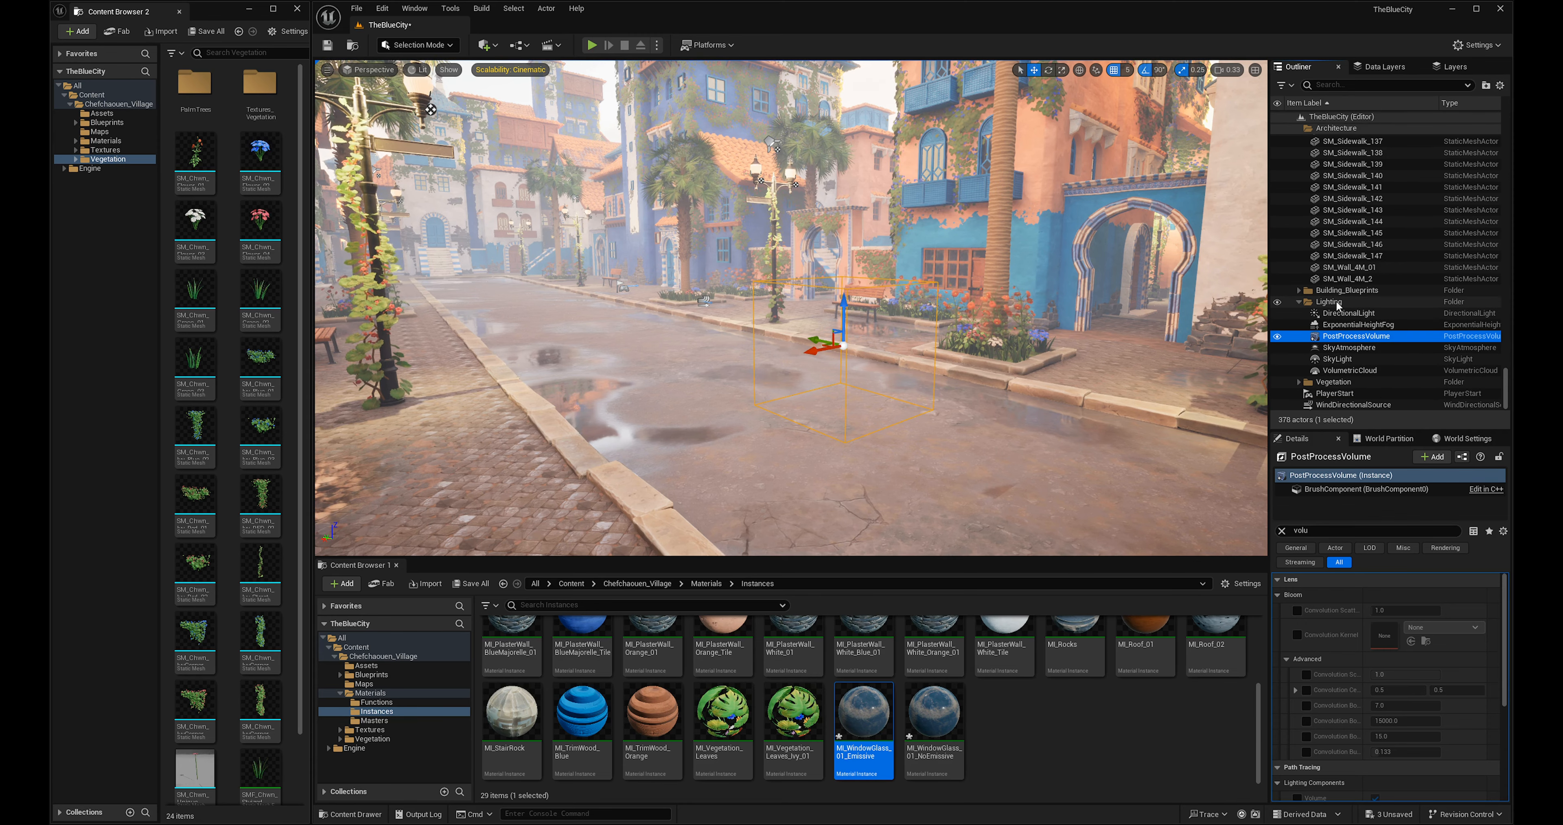
# Find the unbound setting of the Post Process Volume and enable Infinite Extent (Unbound).
pyautogui.moveTo(905, 398); pyautogui.dragTo(833, 406, button='right')
pyautogui.press('s')
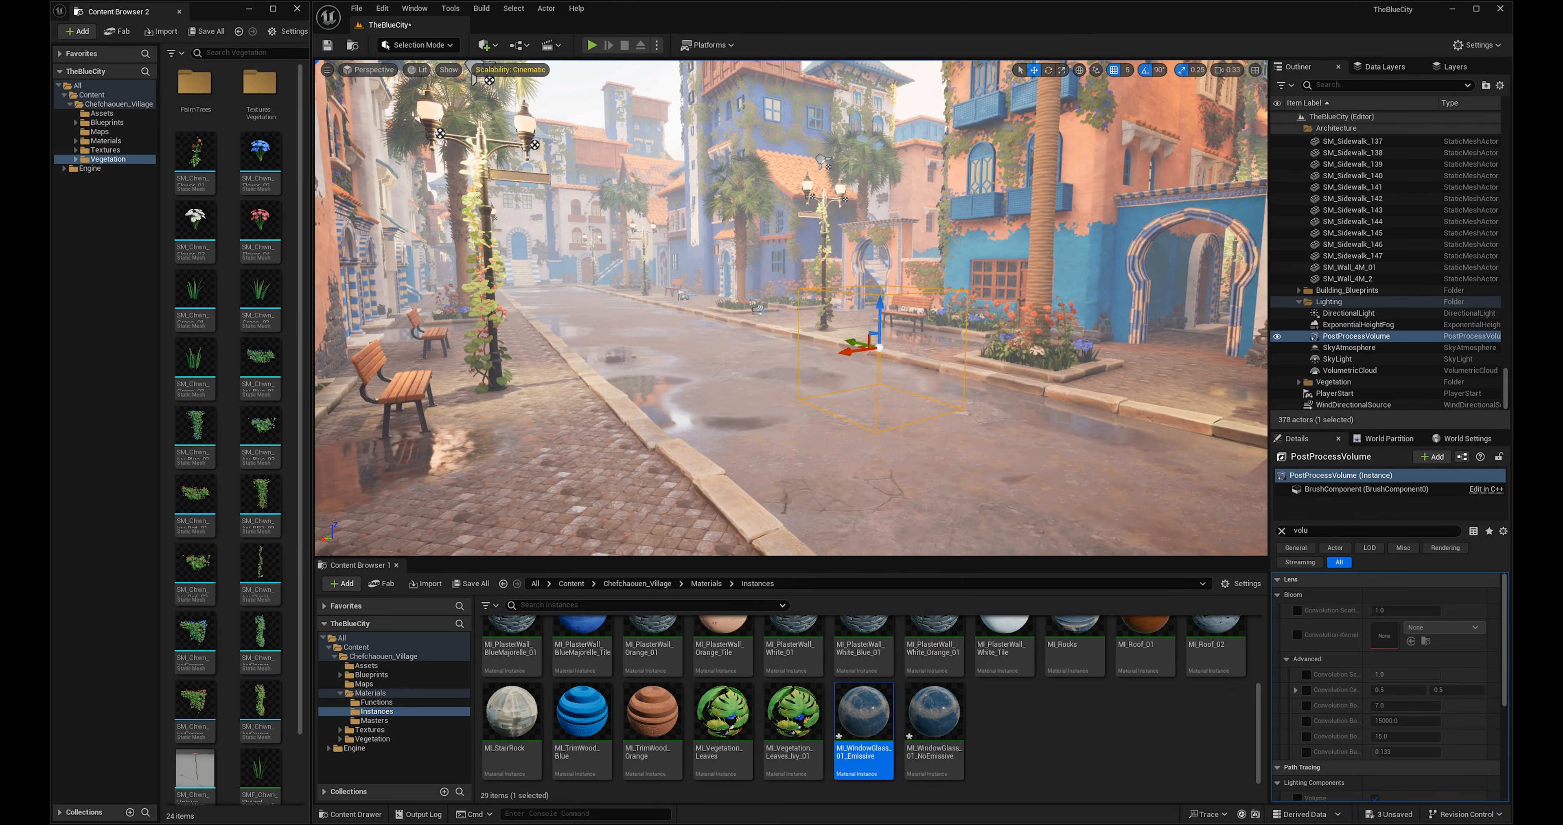
pyautogui.moveTo(859, 393); pyautogui.dragTo(883, 394, button='right')
pyautogui.moveTo(935, 160)
pyautogui.mouseDown(button='right')
pyautogui.moveTo(910, 157)
pyautogui.moveTo(936, 160)
pyautogui.mouseUp(button='right')
pyautogui.moveTo(624, 336); pyautogui.dragTo(638, 360, button='right')
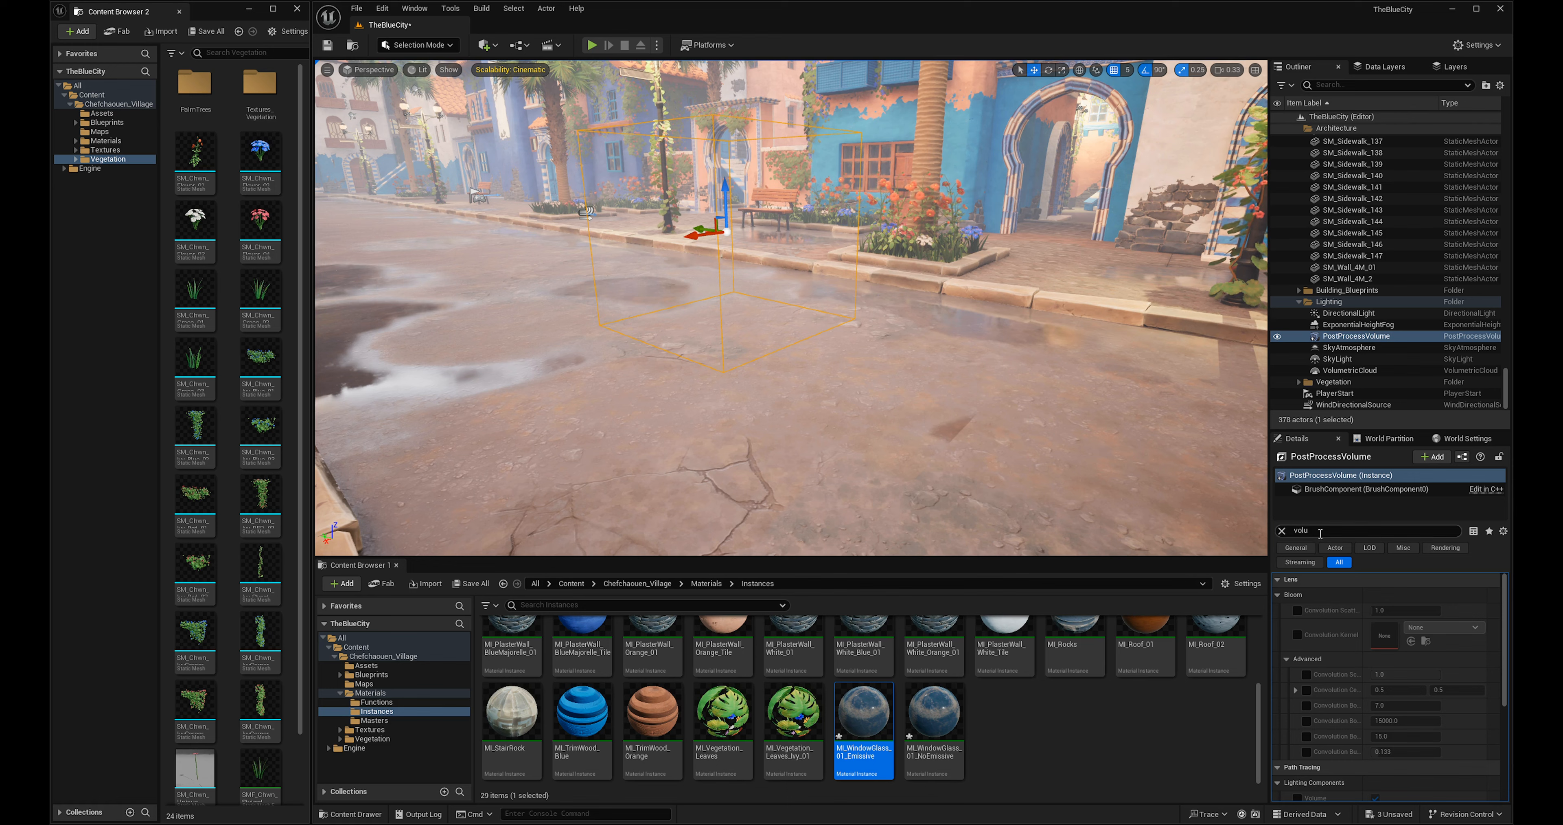
pyautogui.click(1281, 531)
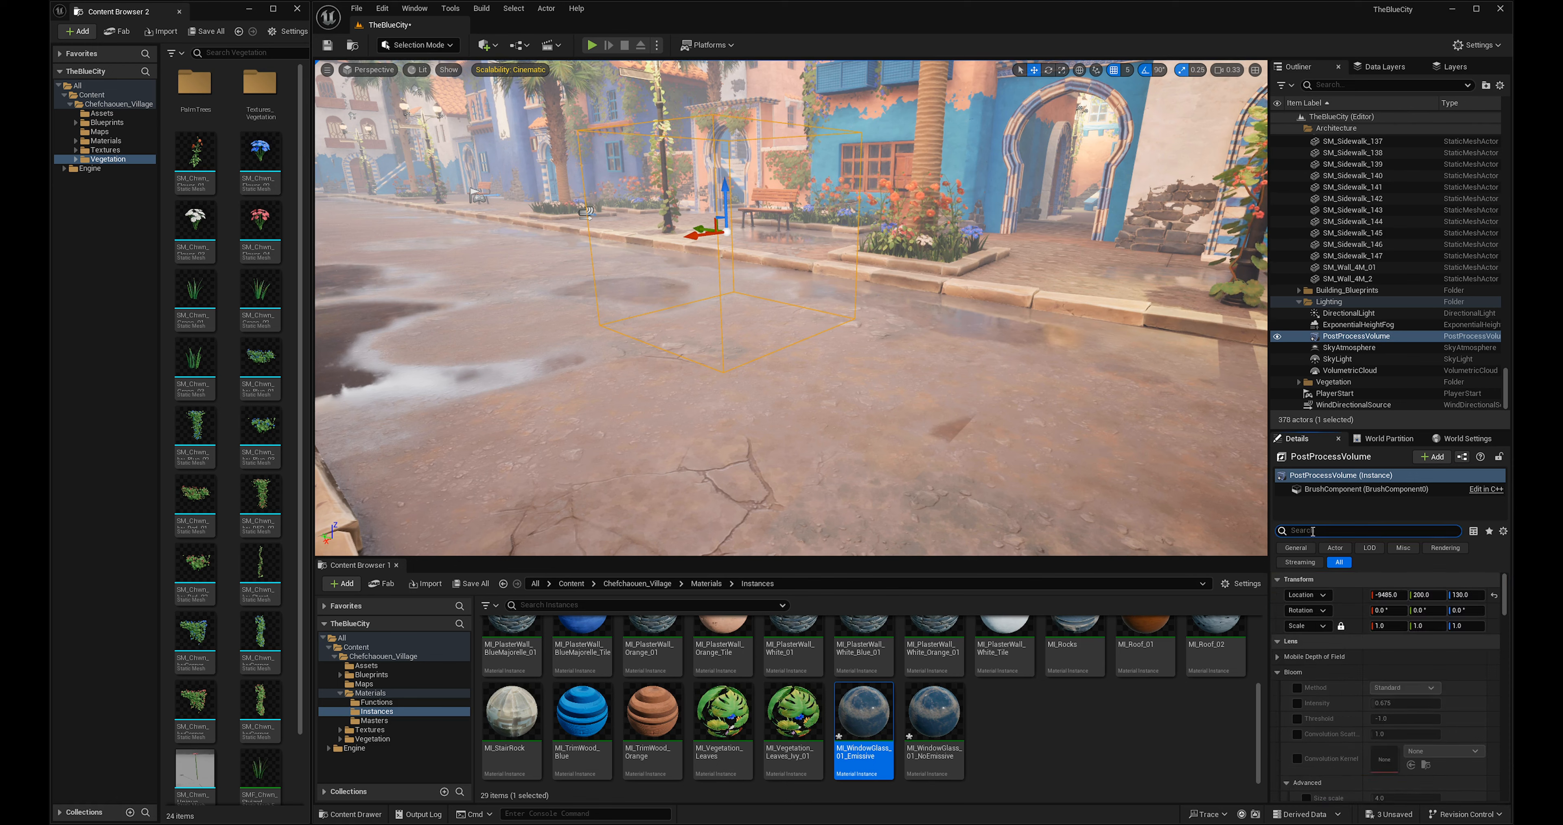
pyautogui.write('unbo')
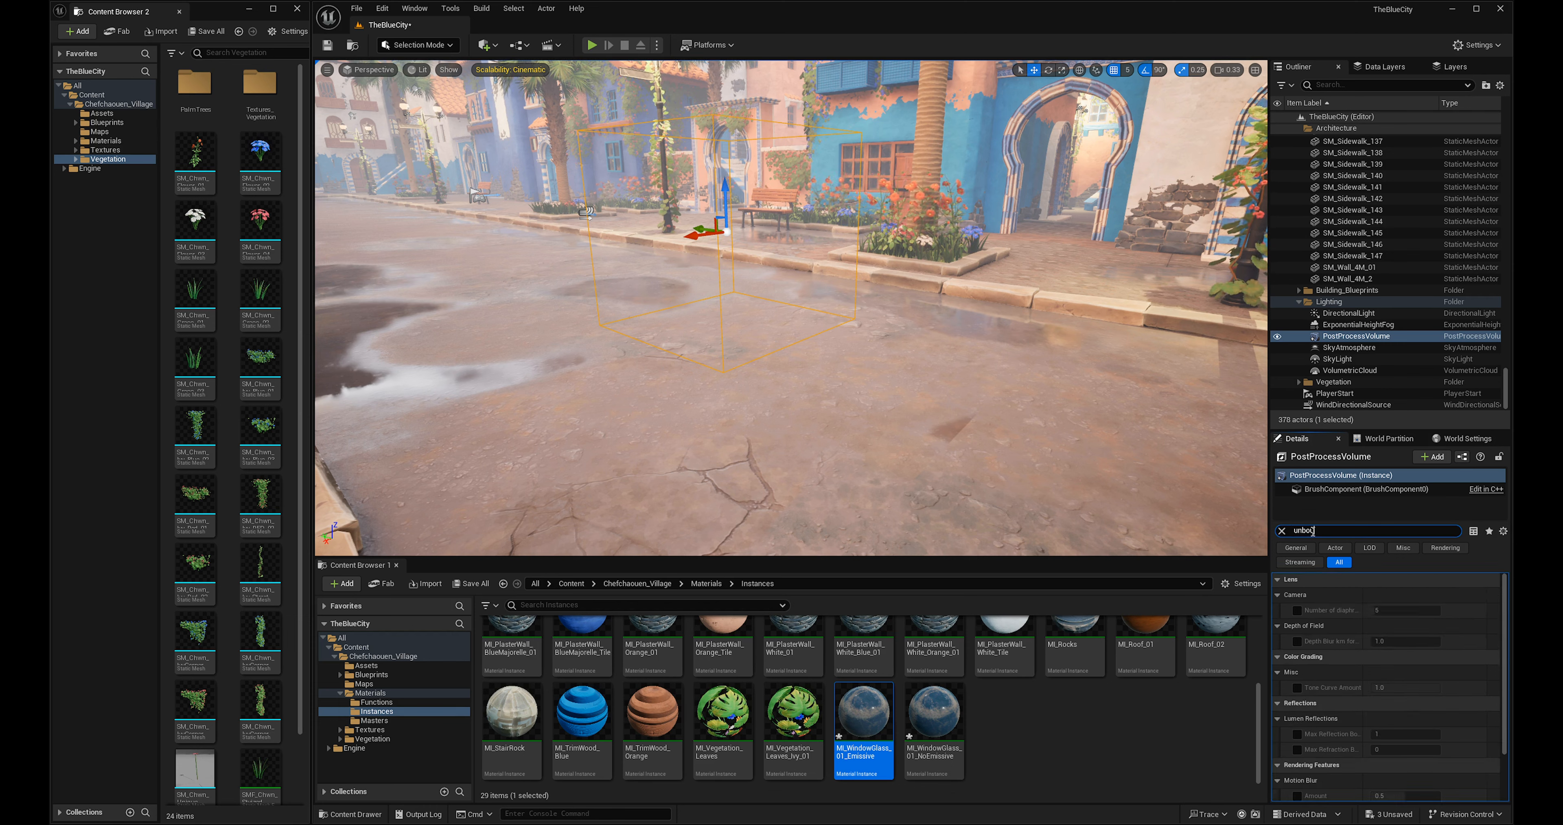
pyautogui.write('und')
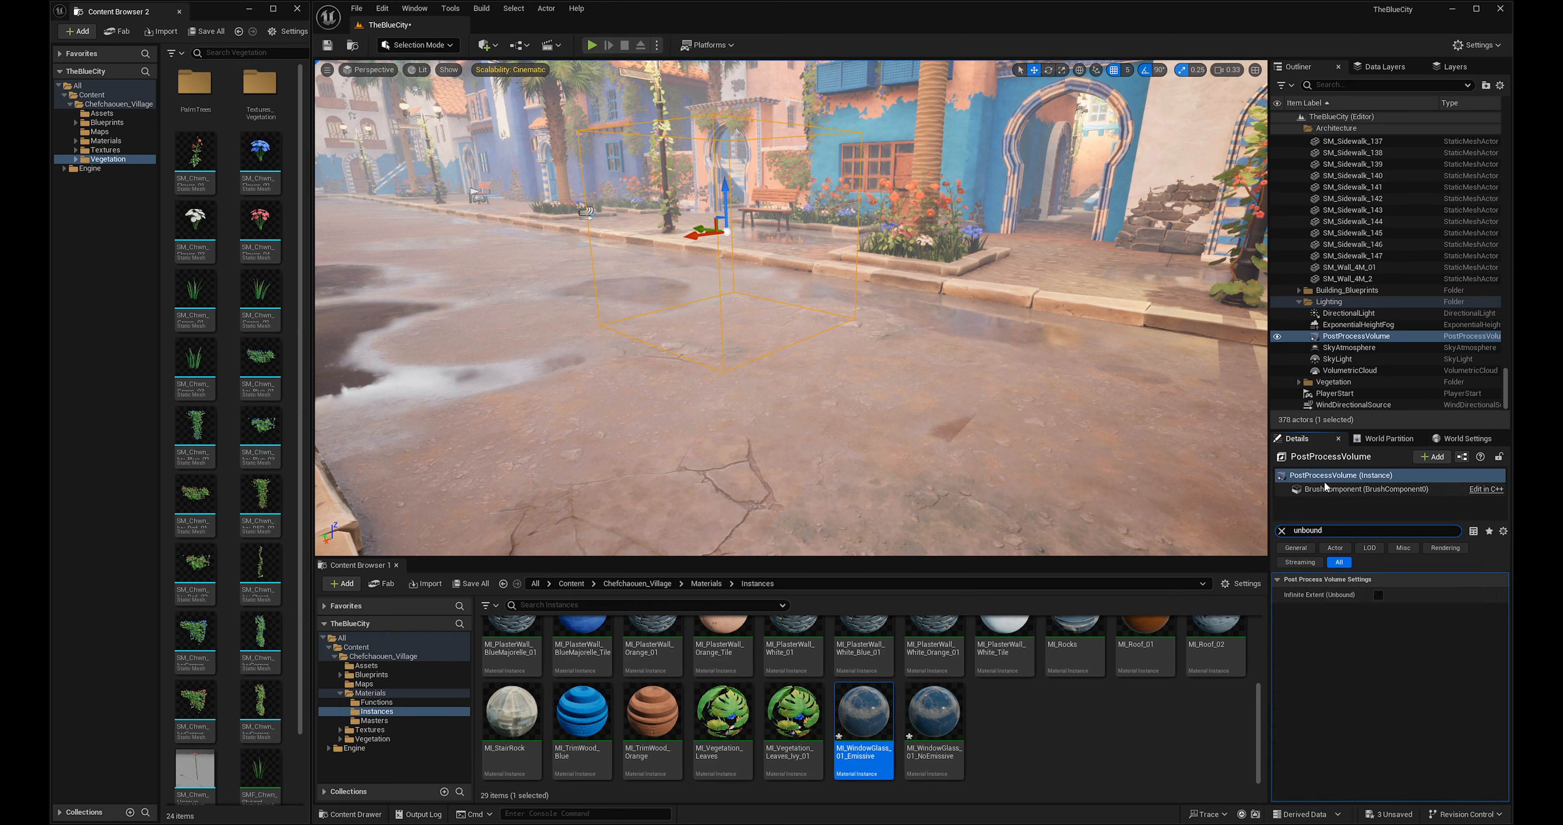
pyautogui.click(1378, 595)
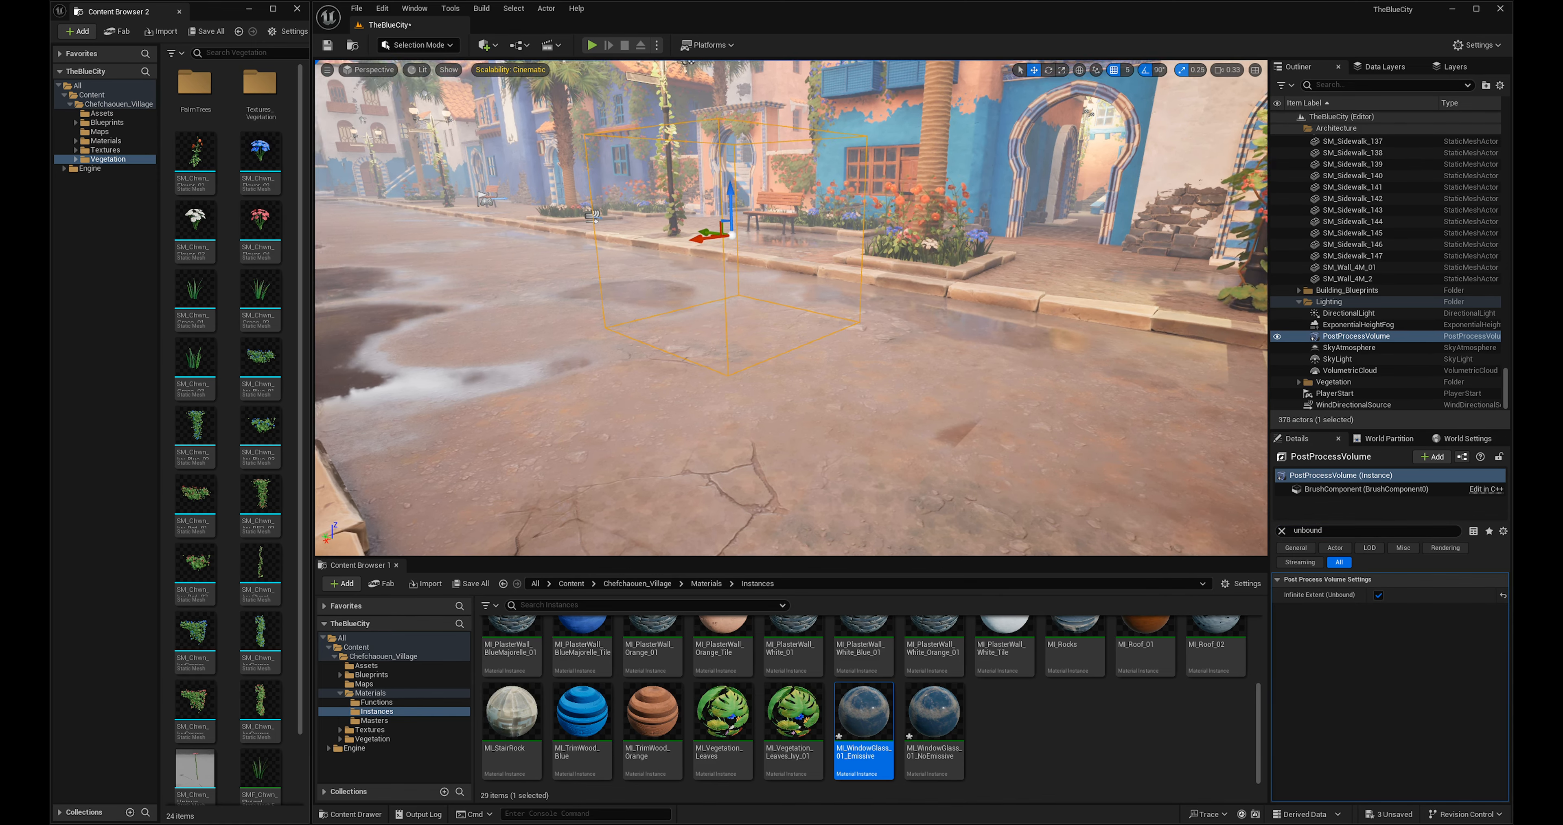
# Find the exposure settings of the Post Process Volume, override Metering Mode and set it to Manual.
pyautogui.moveTo(791, 307)
pyautogui.mouseDown(button='right')
pyautogui.moveTo(737, 303)
pyautogui.moveTo(799, 292)
pyautogui.mouseUp(button='right')
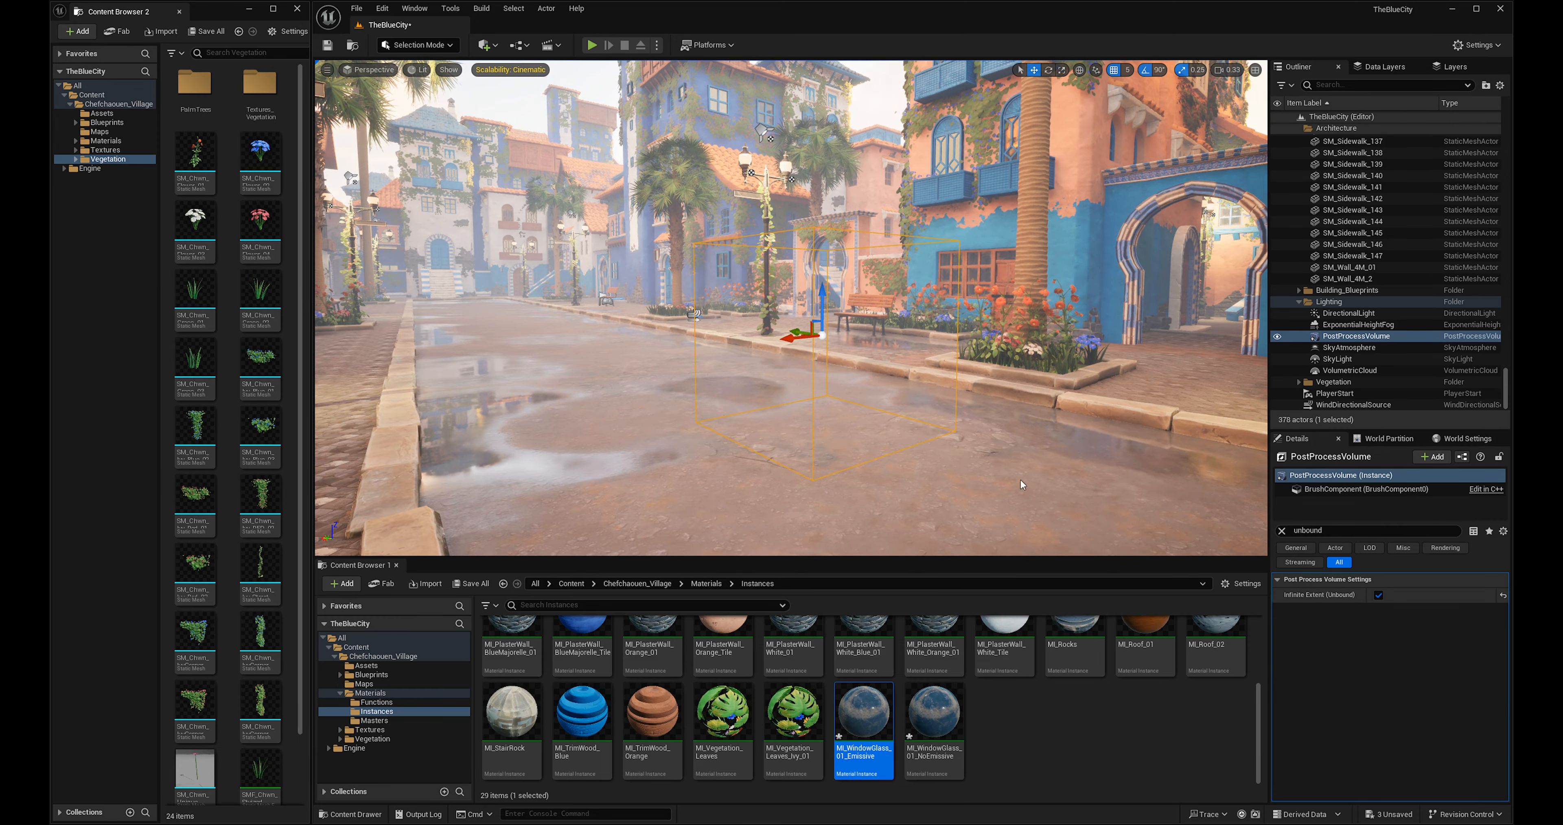
pyautogui.moveTo(1008, 460); pyautogui.dragTo(915, 420, button='right')
pyautogui.moveTo(860, 357); pyautogui.dragTo(827, 383)
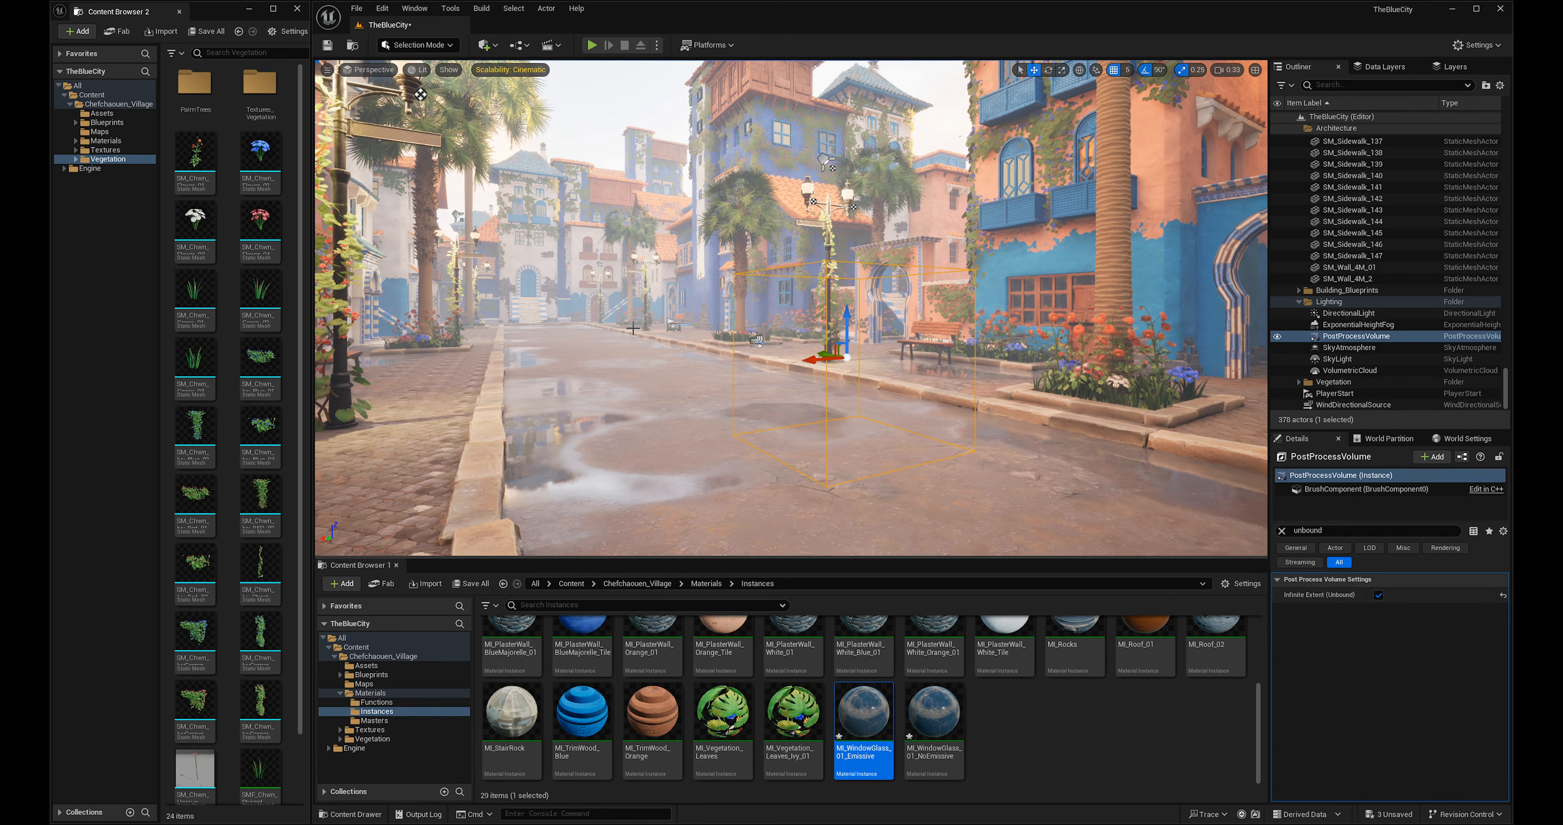
pyautogui.moveTo(812, 415); pyautogui.dragTo(829, 409, button='right')
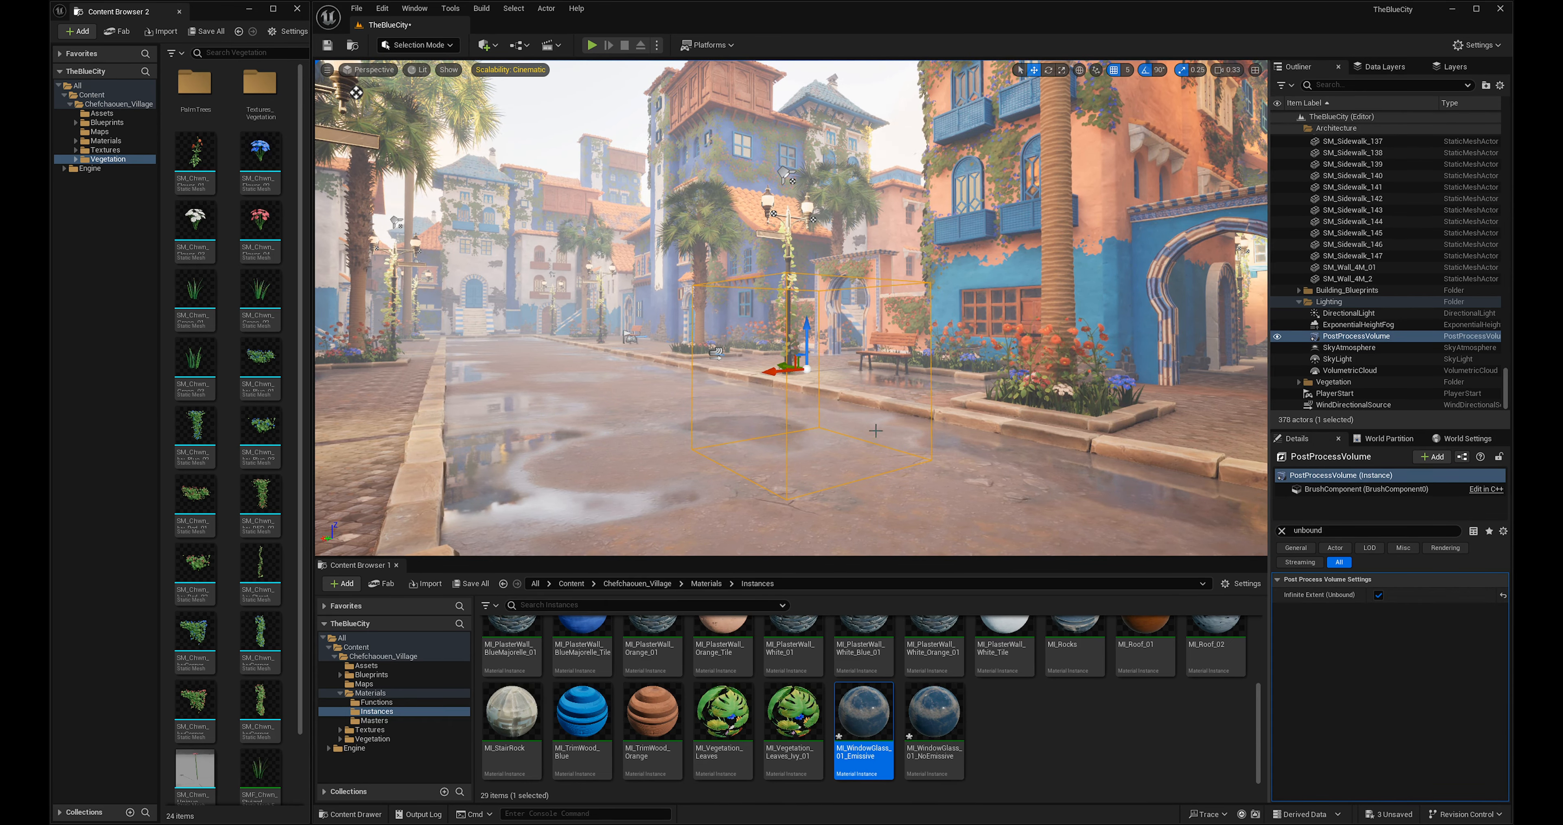
pyautogui.moveTo(876, 430)
pyautogui.mouseDown(button='right')
pyautogui.moveTo(890, 431)
pyautogui.moveTo(874, 433)
pyautogui.mouseUp(button='right')
pyautogui.click(1282, 530)
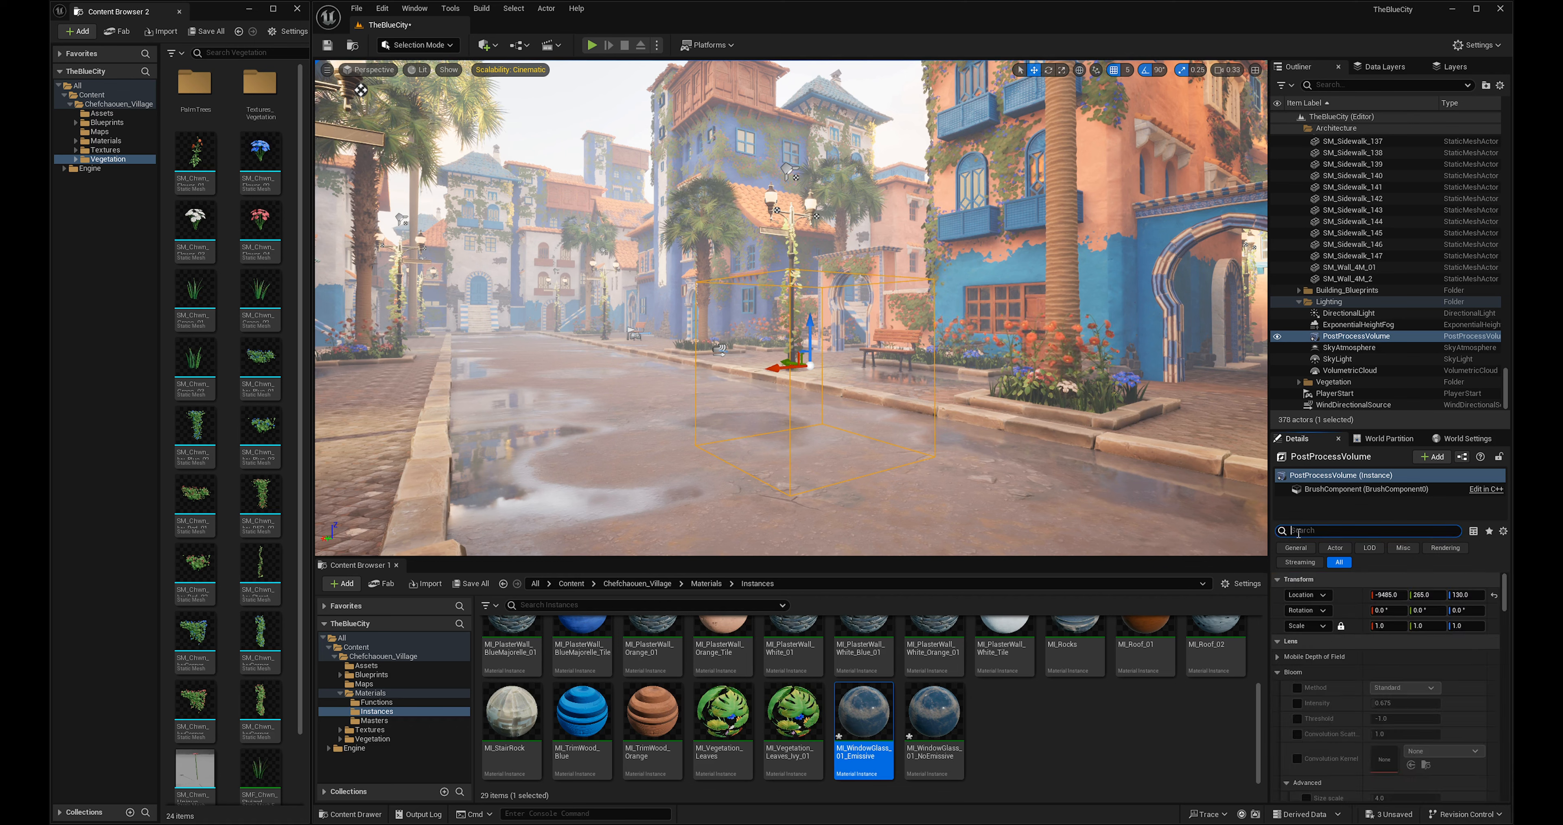
pyautogui.write('expos')
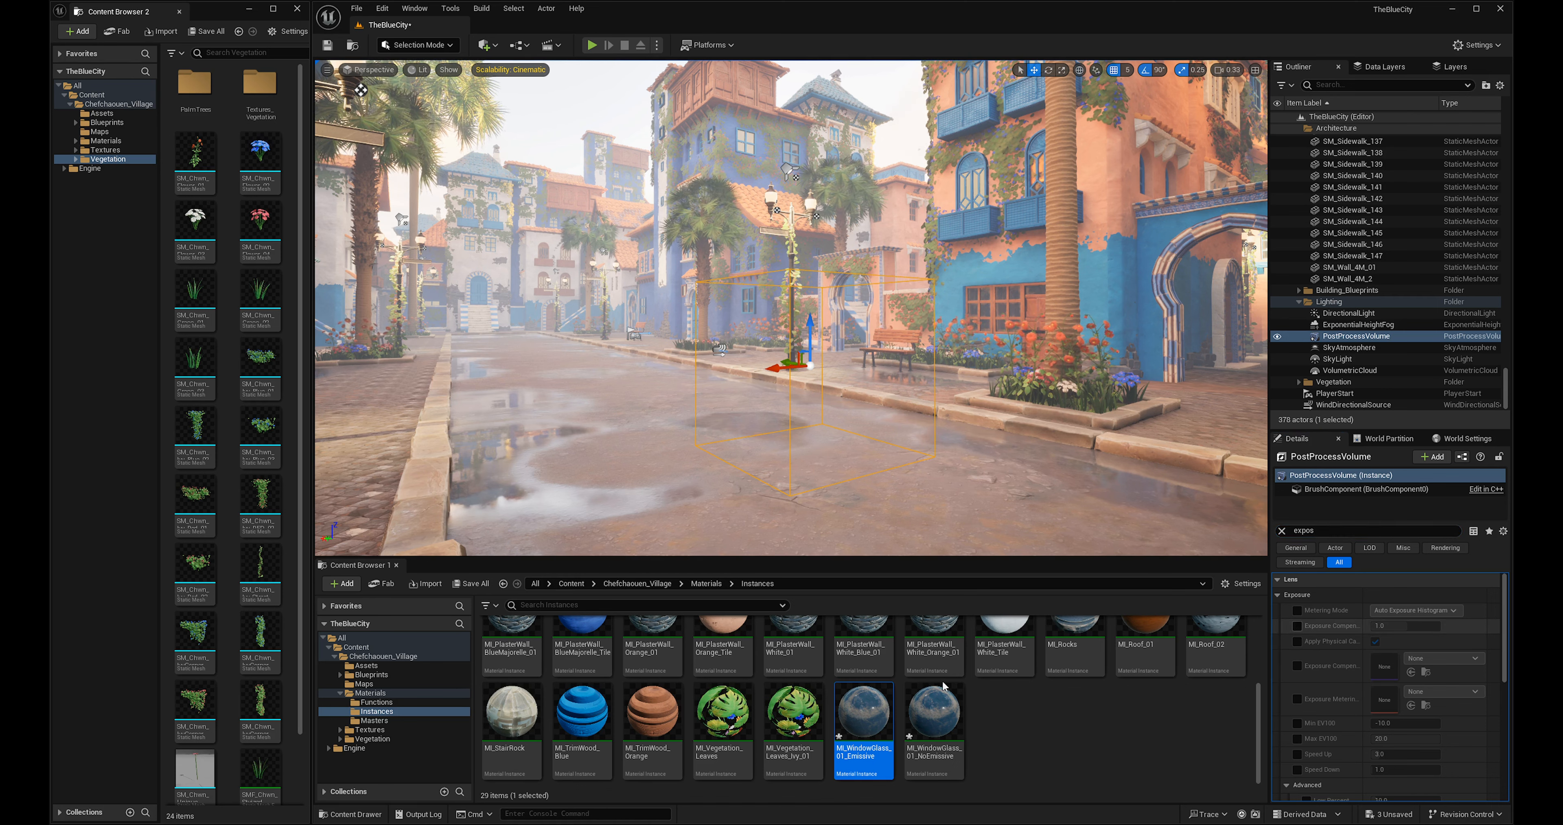
pyautogui.click(1297, 610)
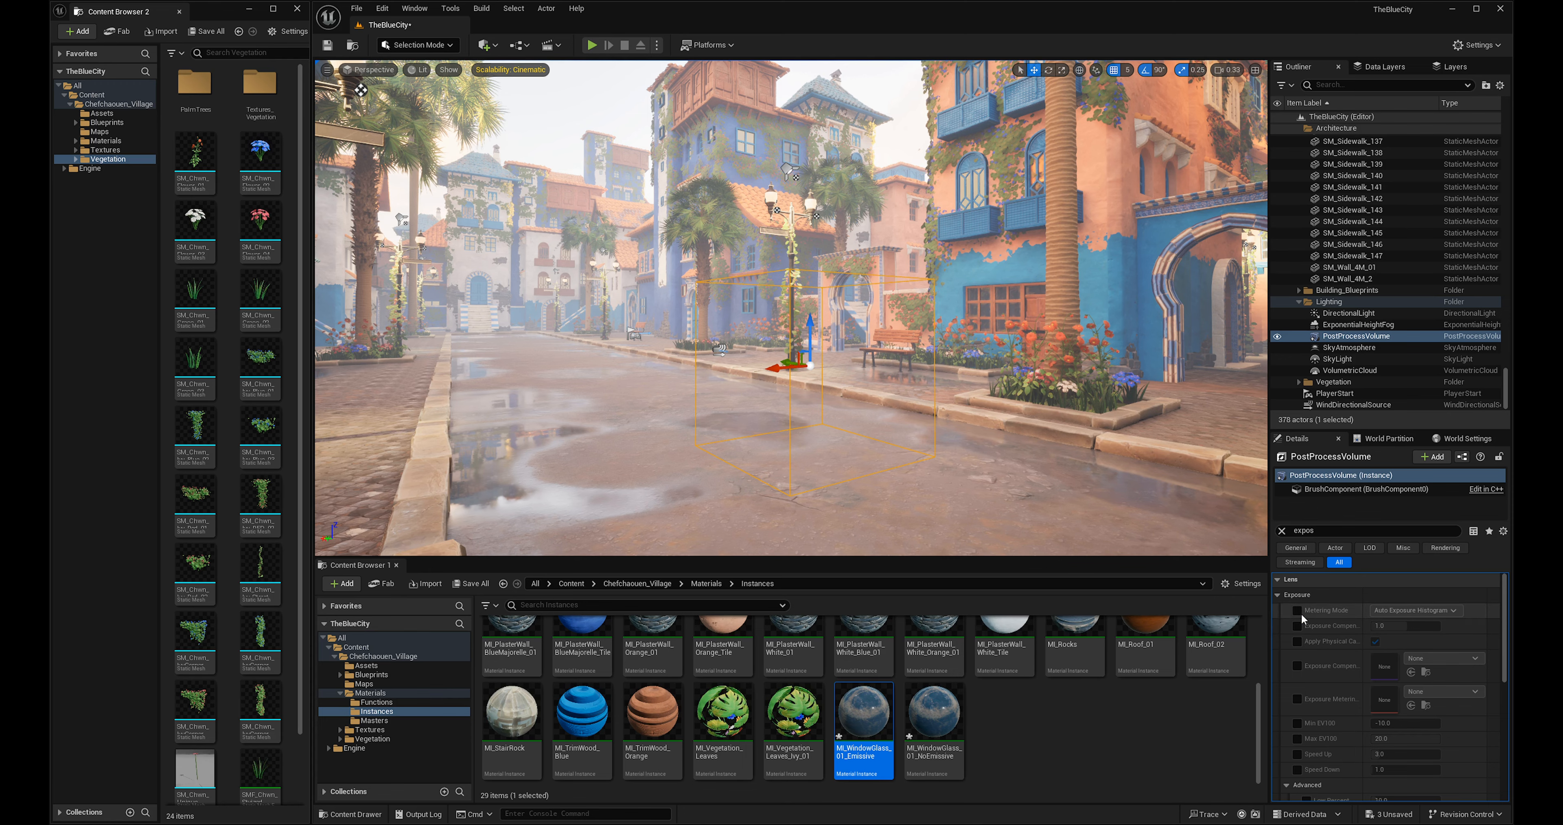
pyautogui.click(1393, 613)
pyautogui.click(1386, 642)
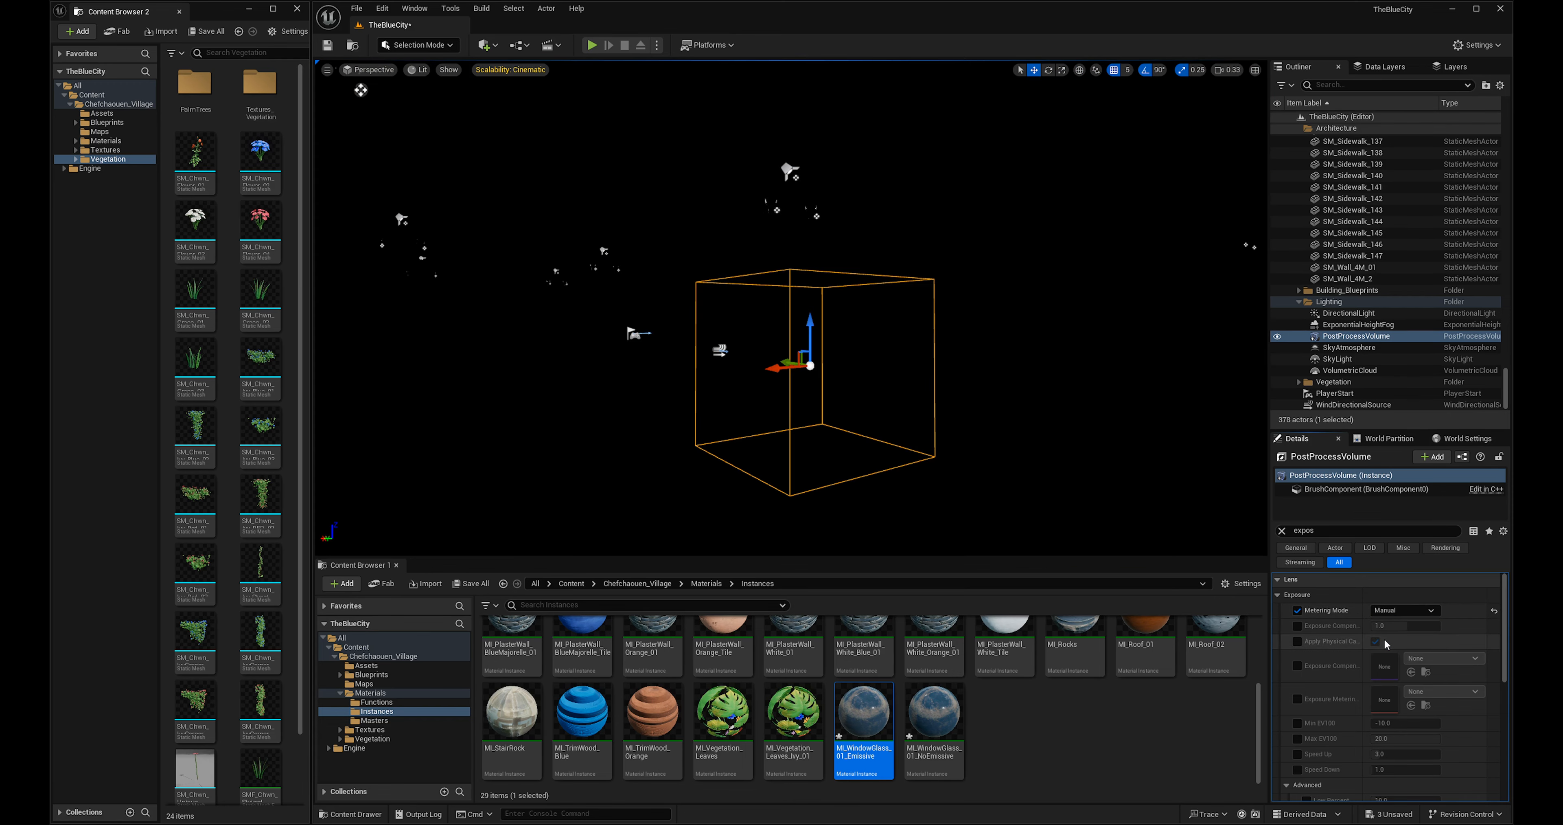
# Override Apply Physical Camera Exposure on the Post Process Volume and turn it off.
pyautogui.moveTo(887, 491)
pyautogui.mouseDown(button='right')
pyautogui.moveTo(877, 462)
pyautogui.moveTo(886, 491)
pyautogui.mouseUp(button='right')
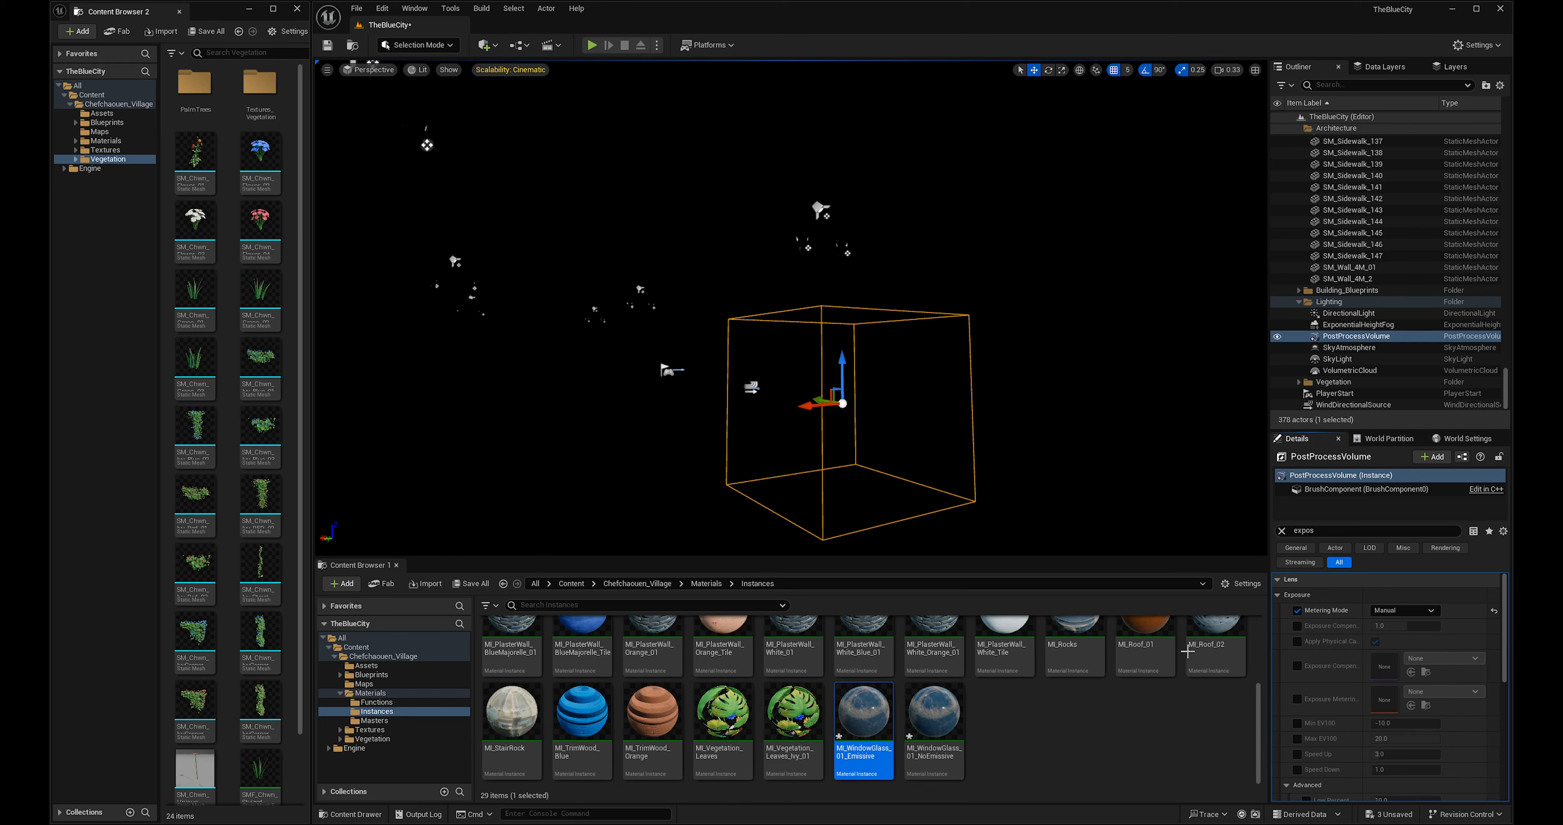
pyautogui.click(1298, 641)
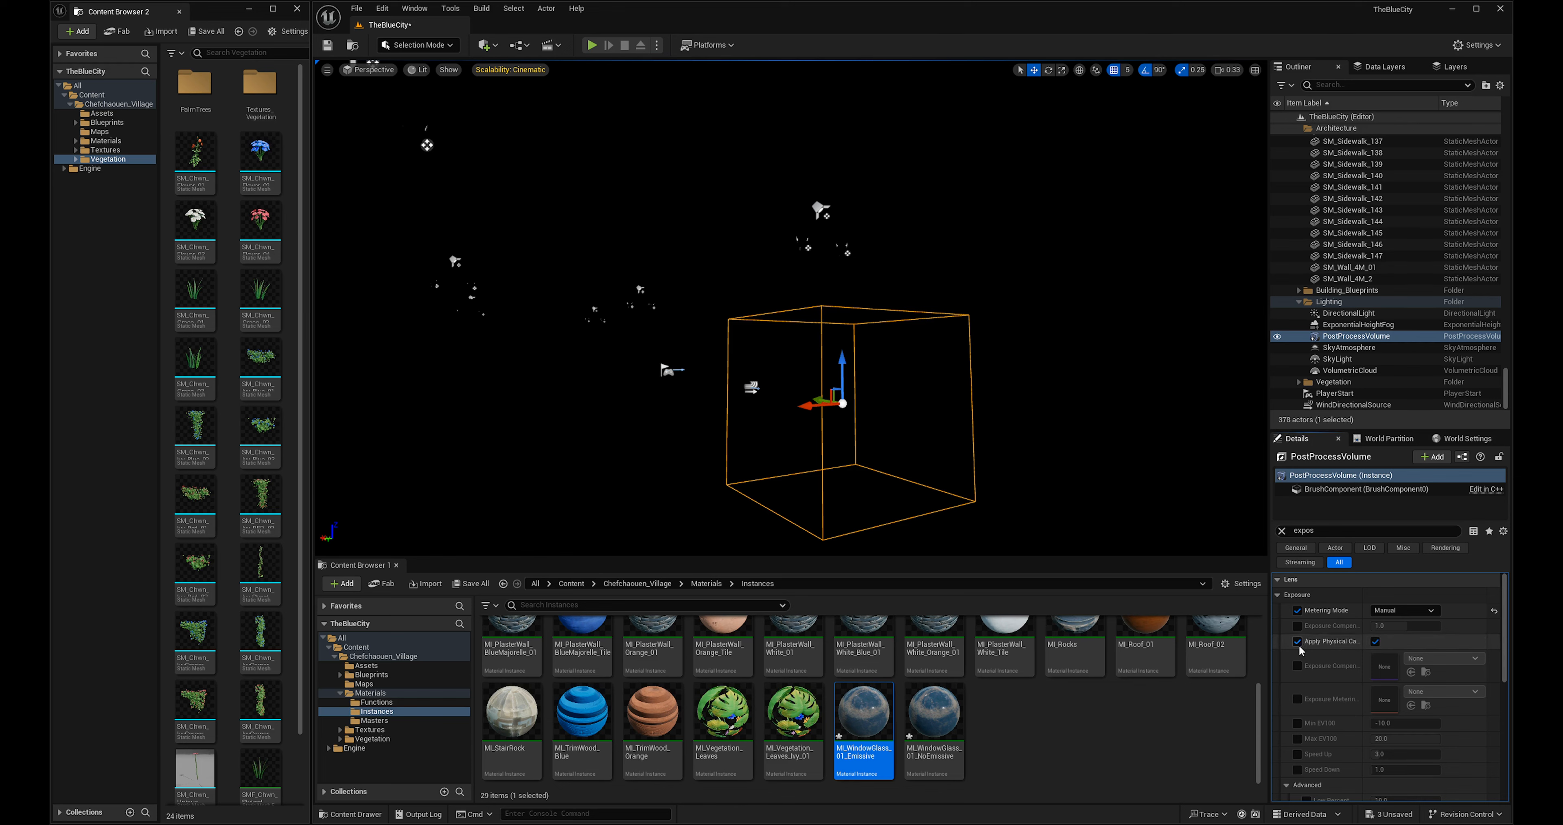
pyautogui.click(1375, 641)
pyautogui.moveTo(900, 418)
pyautogui.mouseDown(button='right')
pyautogui.moveTo(945, 412)
pyautogui.moveTo(903, 420)
pyautogui.mouseUp(button='right')
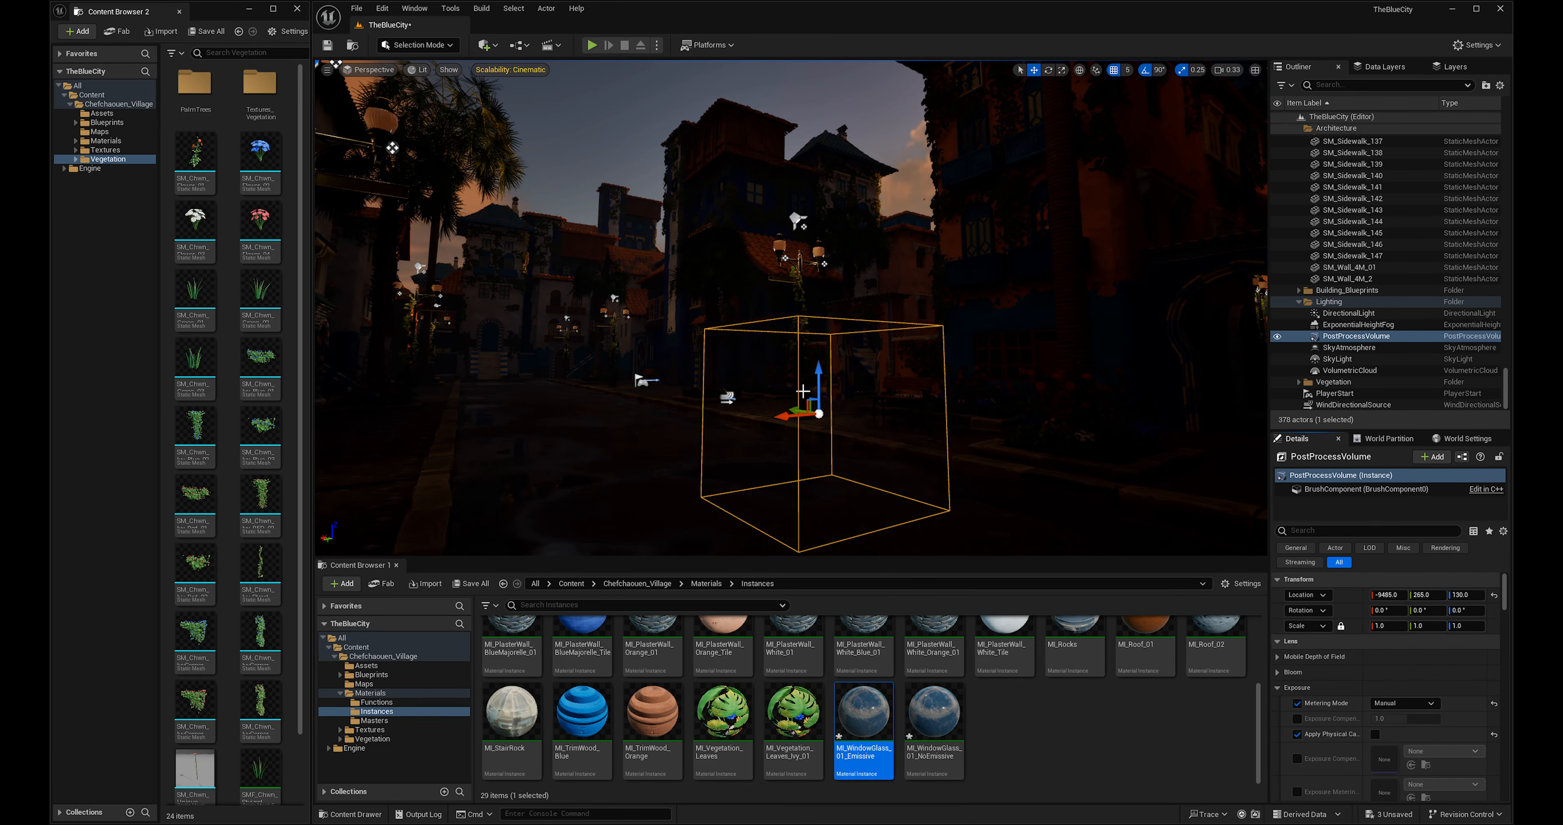
pyautogui.moveTo(803, 391); pyautogui.dragTo(854, 363, button='right')
pyautogui.press('s')
# Switch the Metering Mode and Apply Physical Camera Exposure overrides off and on again to compare automatic and manual exposure.
pyautogui.click(1297, 703)
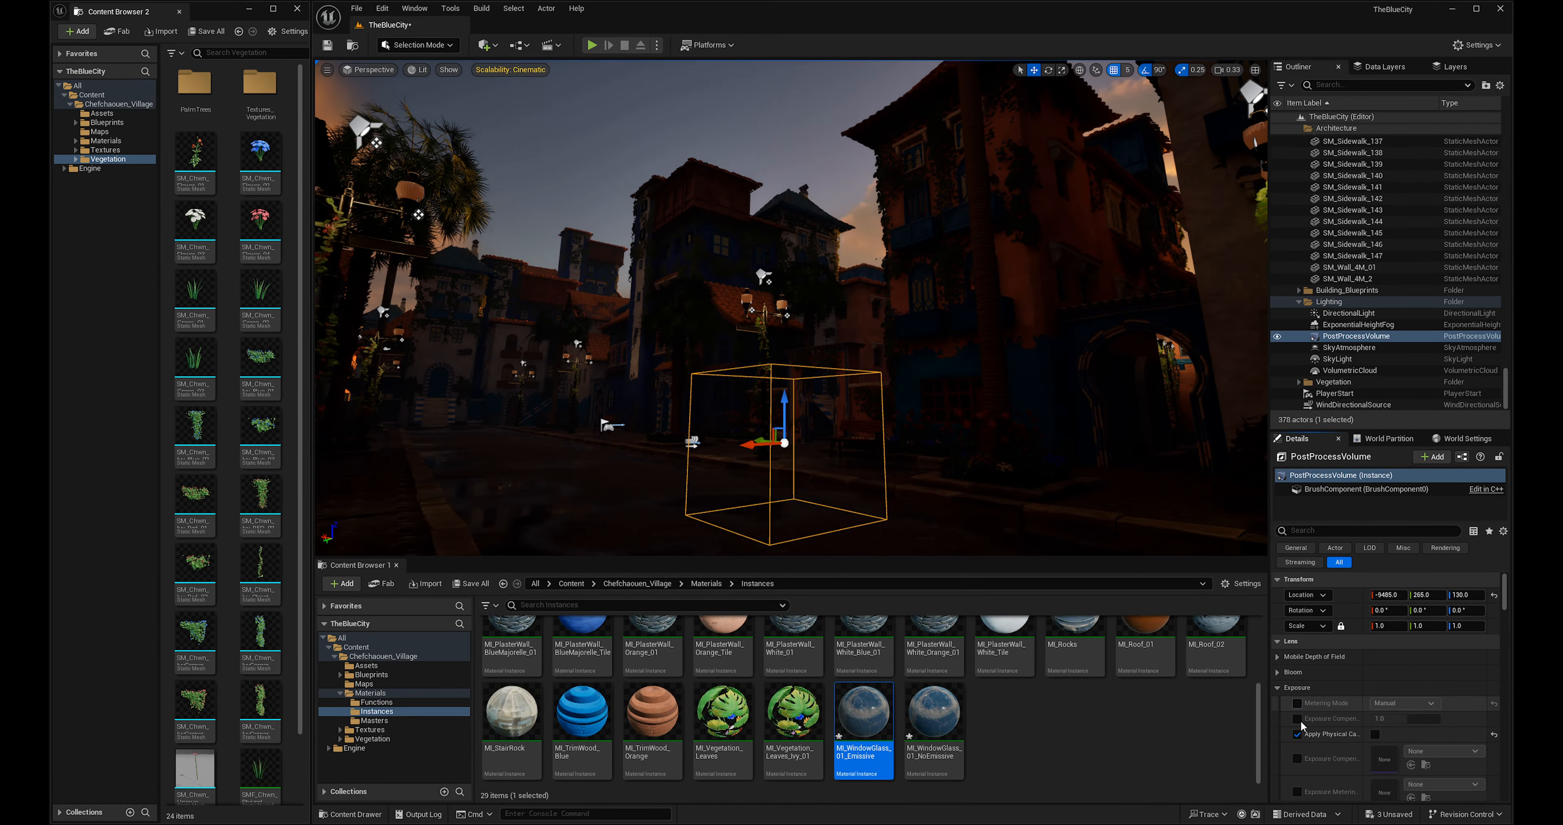
pyautogui.click(1297, 733)
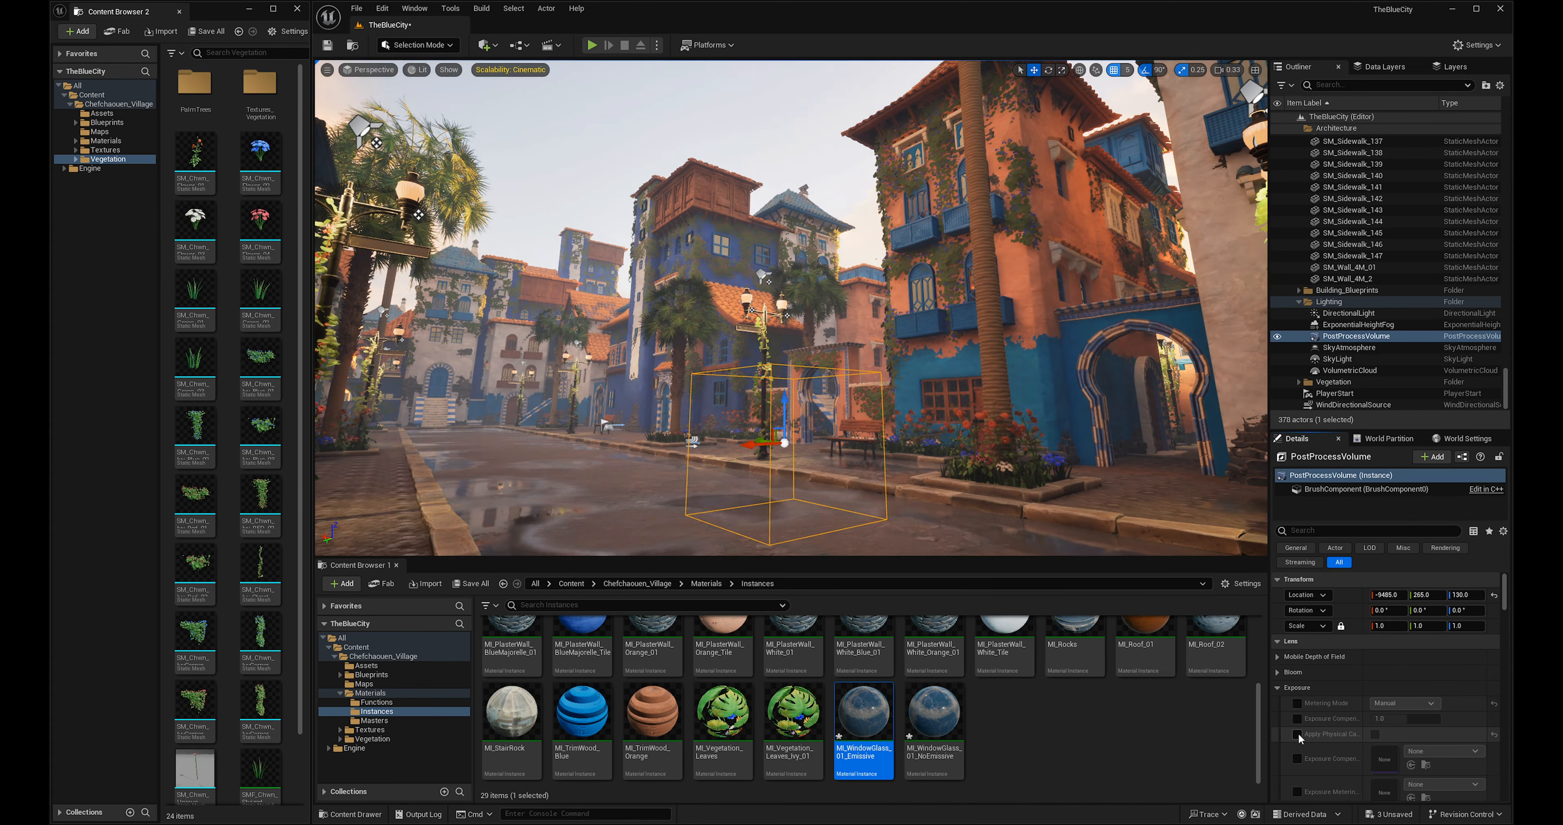
pyautogui.click(1298, 733)
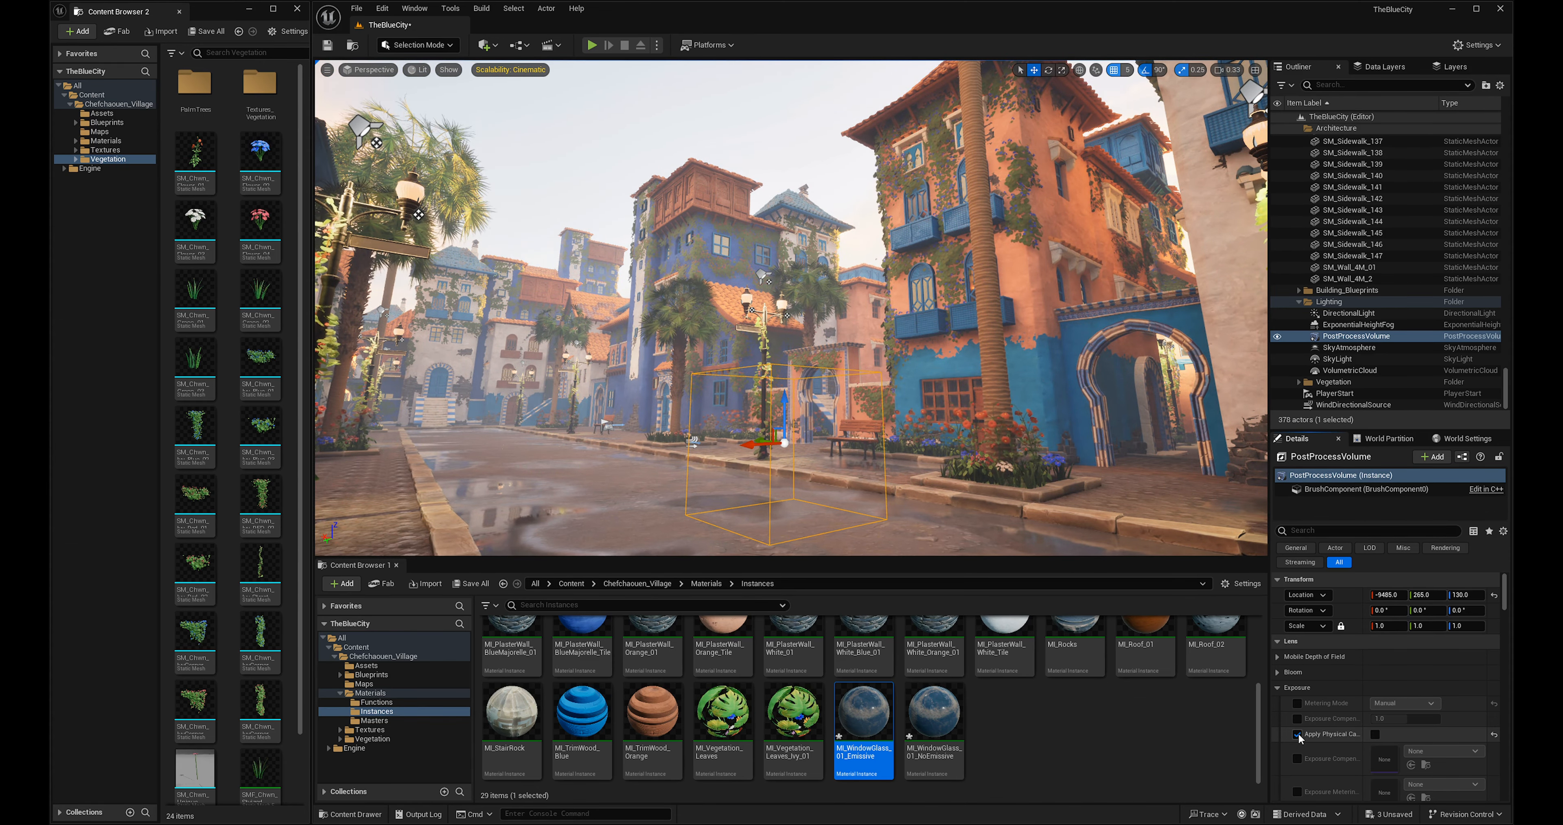
pyautogui.click(1299, 703)
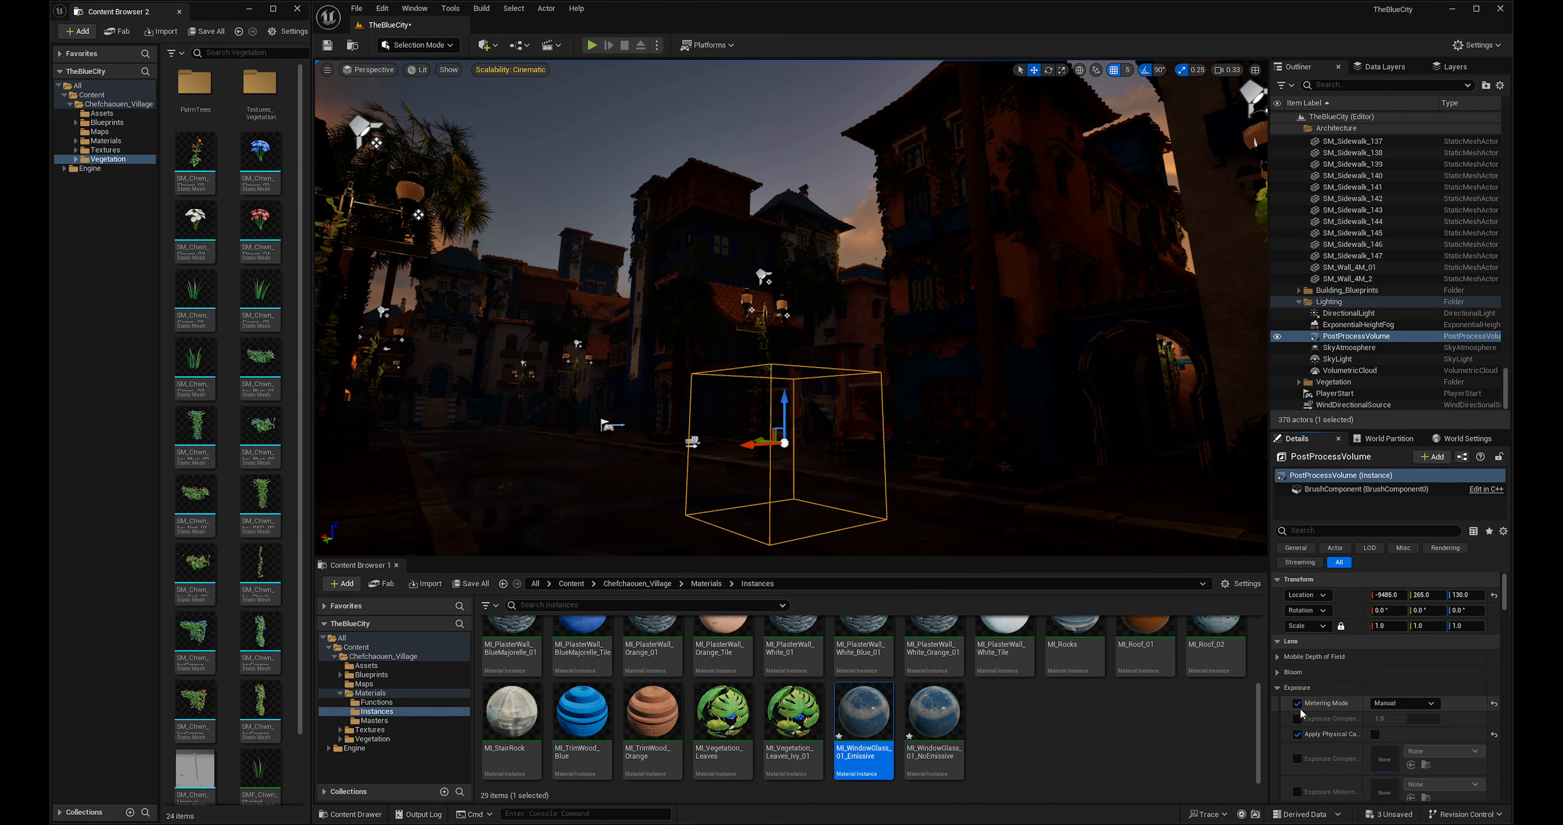
# Override Exposure Compensation on the Post Process Volume, try about 4.12 and set it to 3.5.
pyautogui.moveTo(819, 424)
pyautogui.mouseDown(button='right')
pyautogui.moveTo(800, 442)
pyautogui.moveTo(801, 416)
pyautogui.mouseUp(button='right')
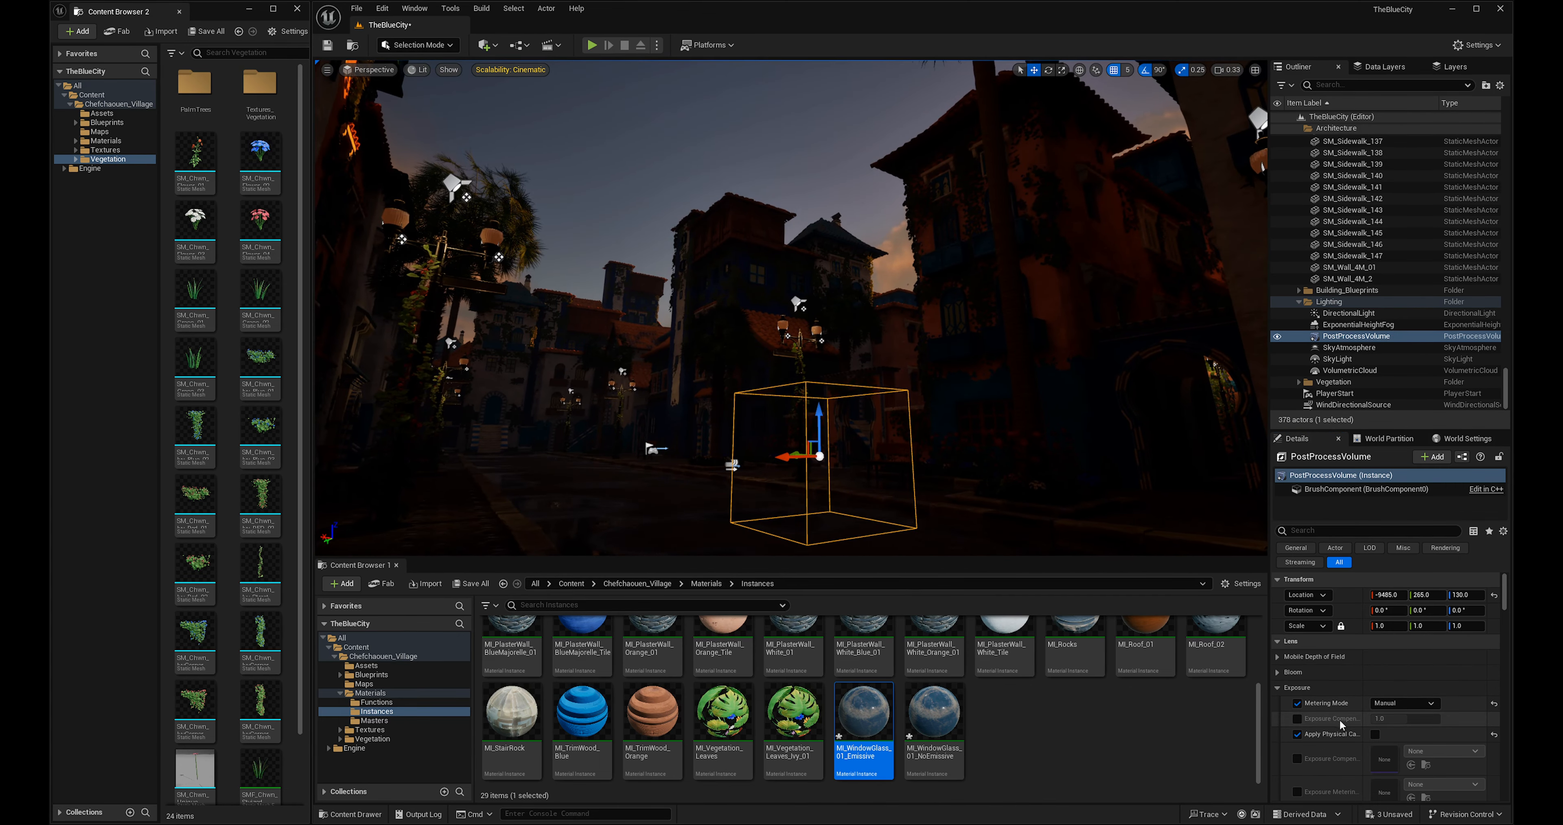
pyautogui.click(1298, 719)
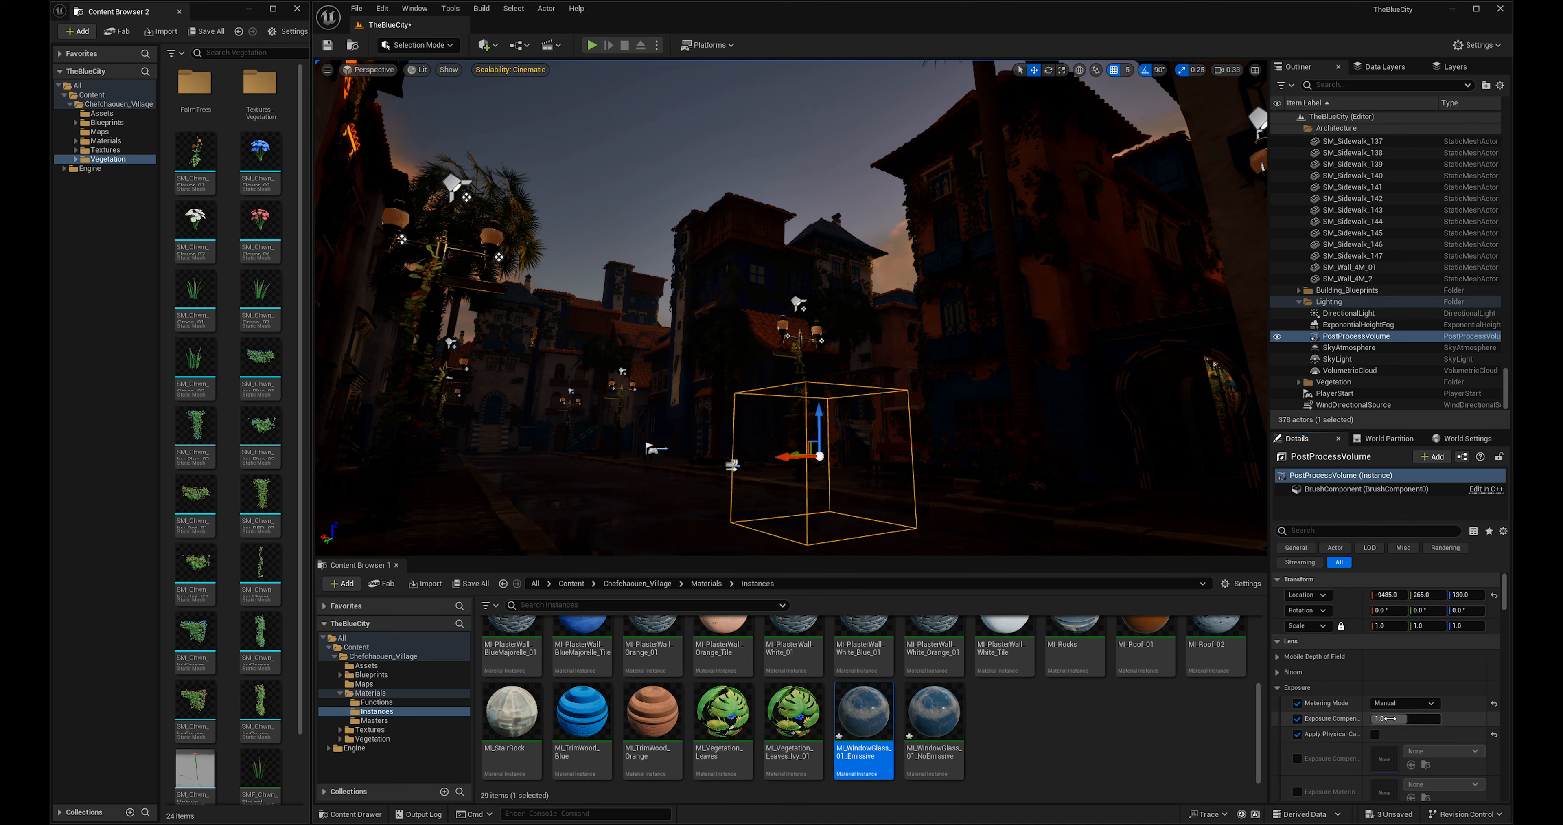
pyautogui.moveTo(1388, 719); pyautogui.dragTo(1425, 718)
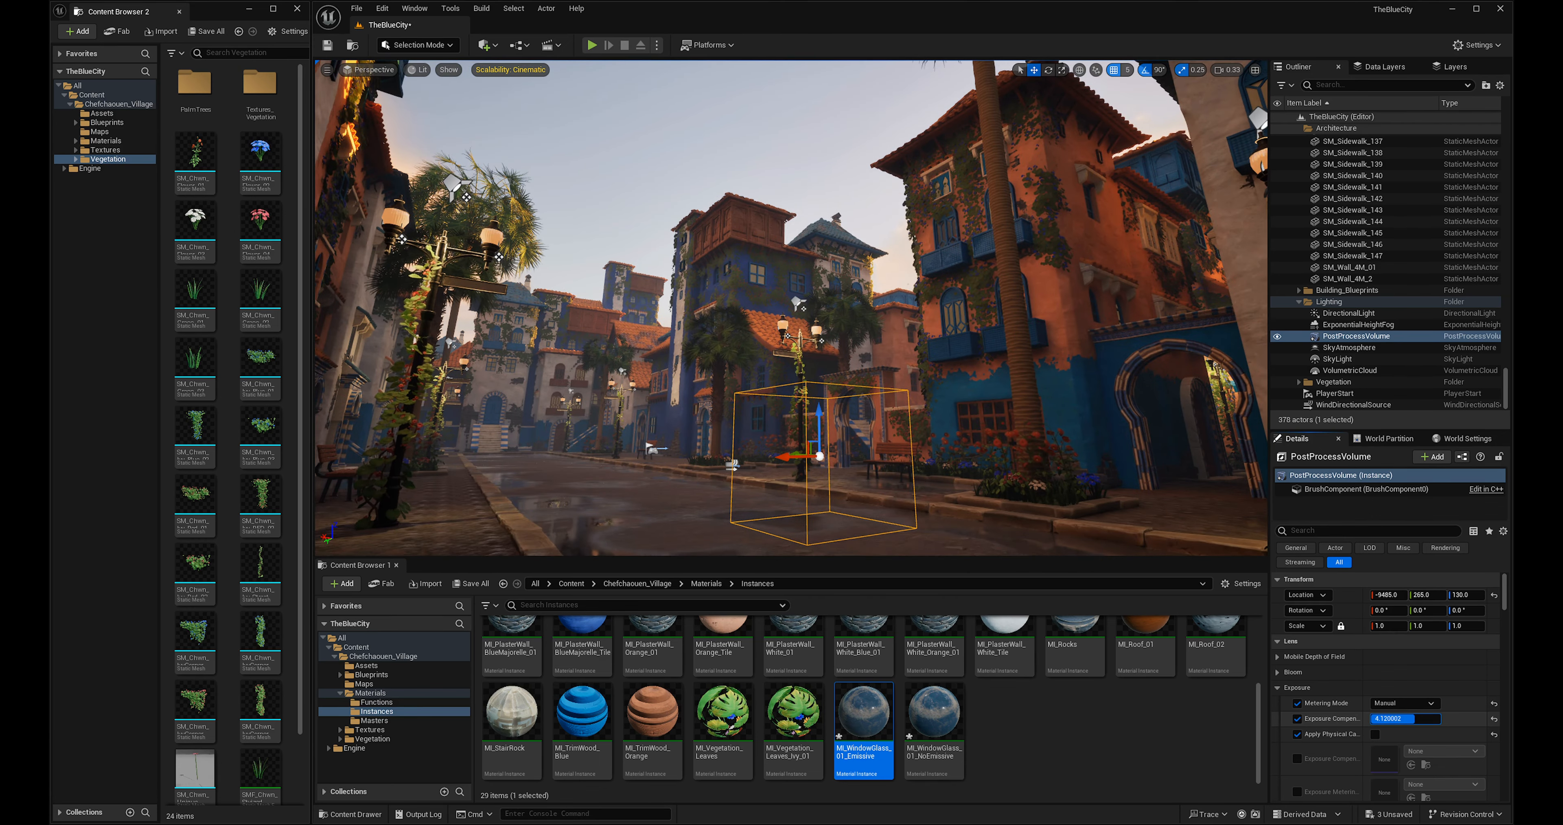
pyautogui.moveTo(1026, 418); pyautogui.dragTo(1056, 435, button='right')
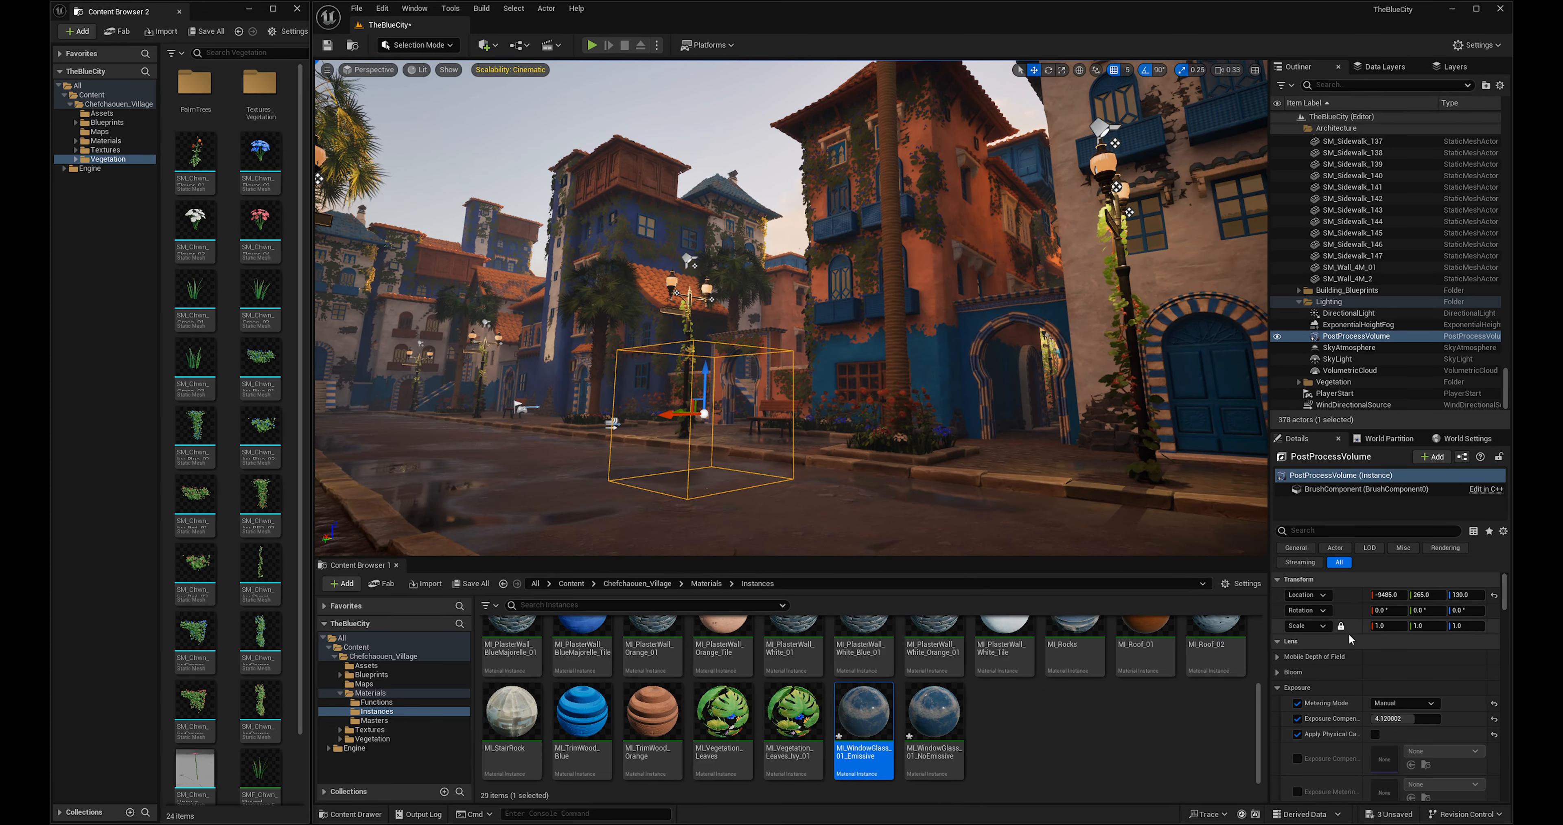
pyautogui.click(1411, 718)
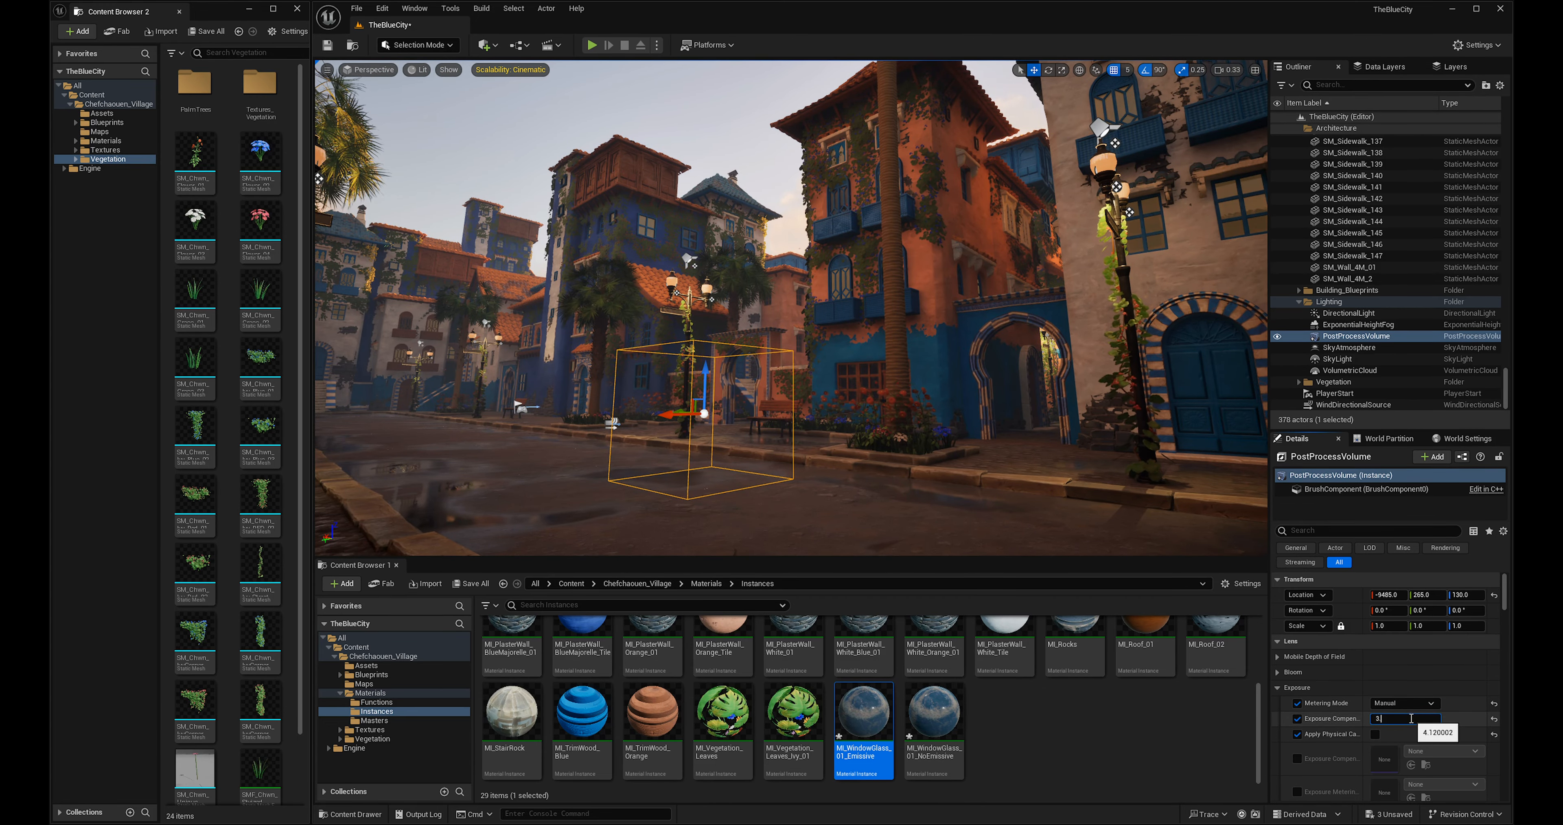
pyautogui.press('Return')
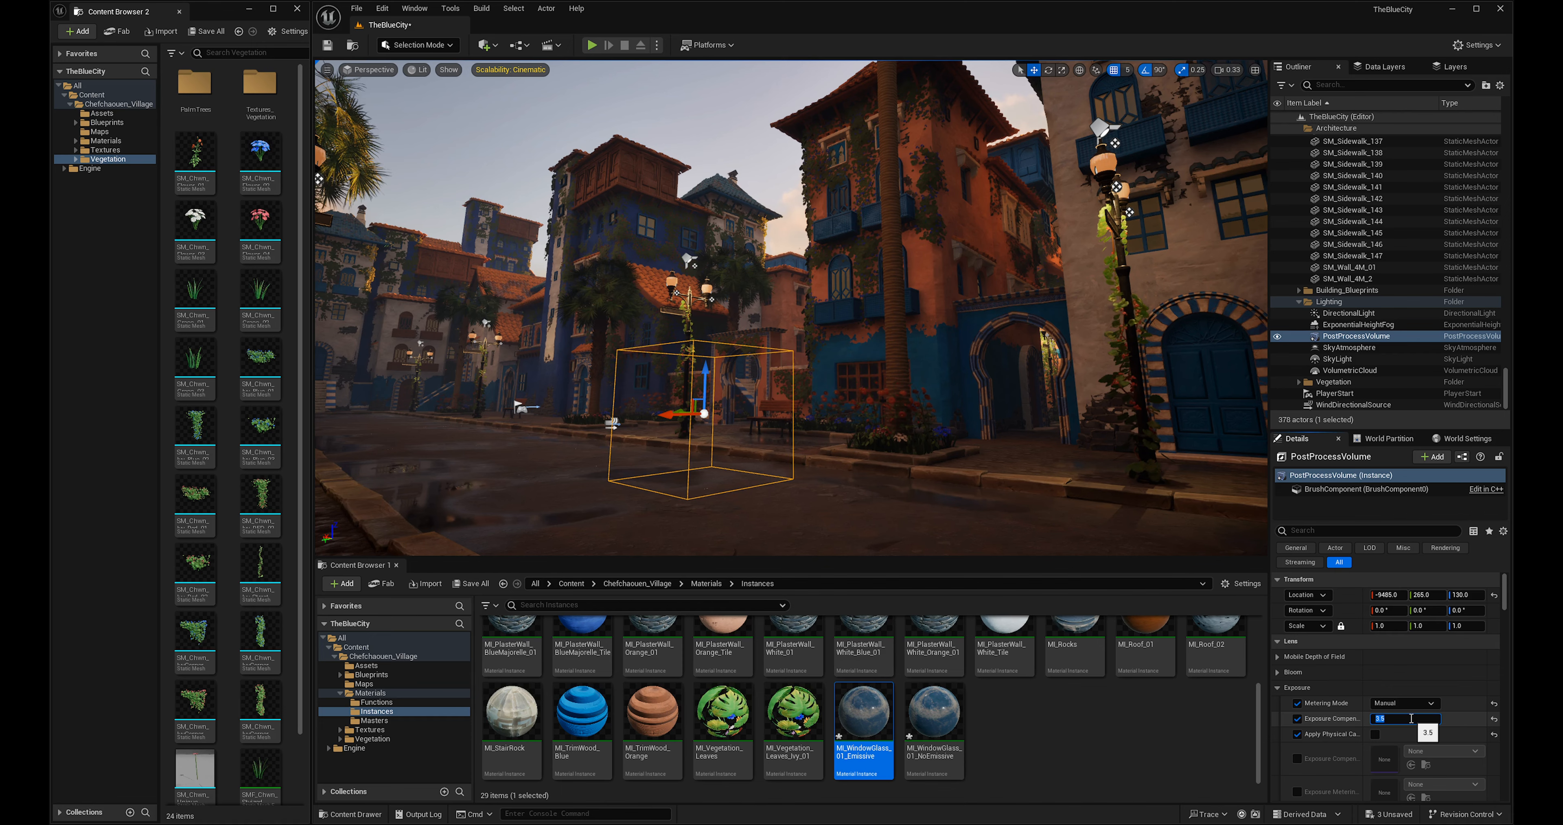
# Rotate the sun from its low evening angle up to a high, bright daytime angle.
pyautogui.moveTo(870, 453); pyautogui.dragTo(869, 454, button='right')
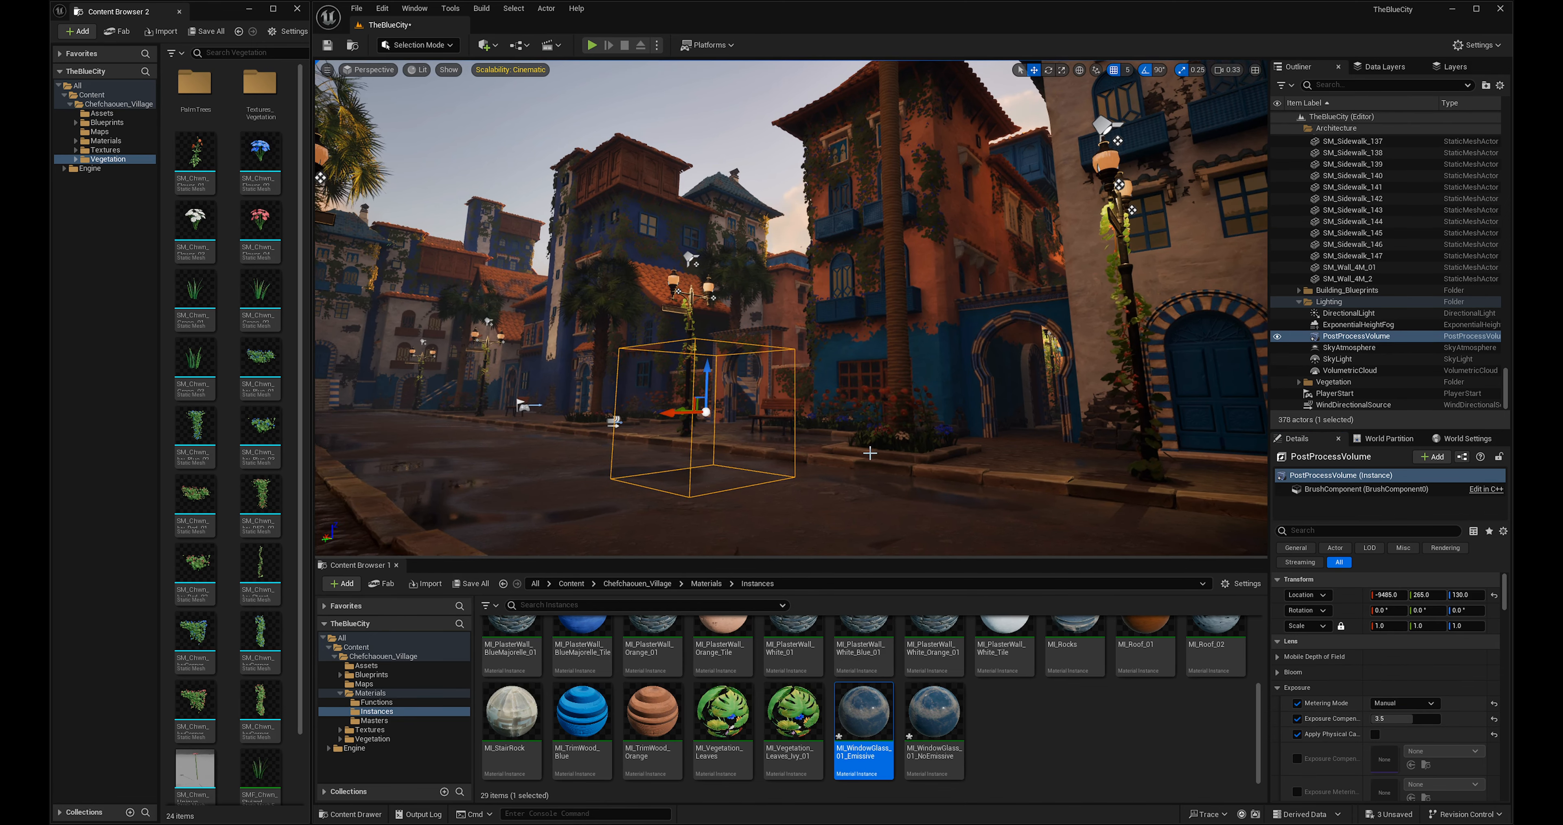
pyautogui.hotkey('ctrl', 'l')
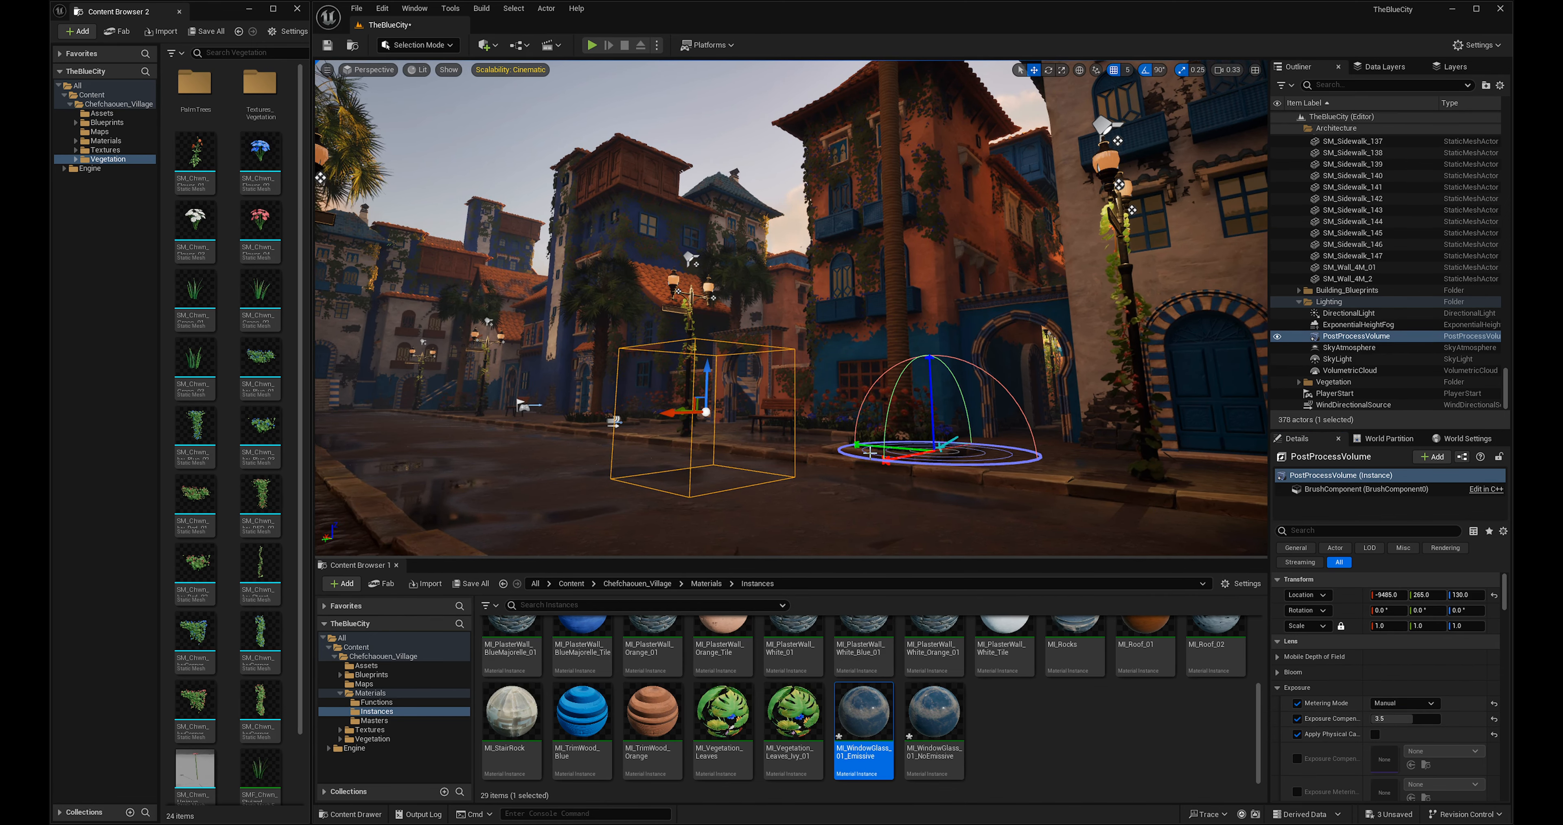
pyautogui.hotkey('ctrl', 'l')
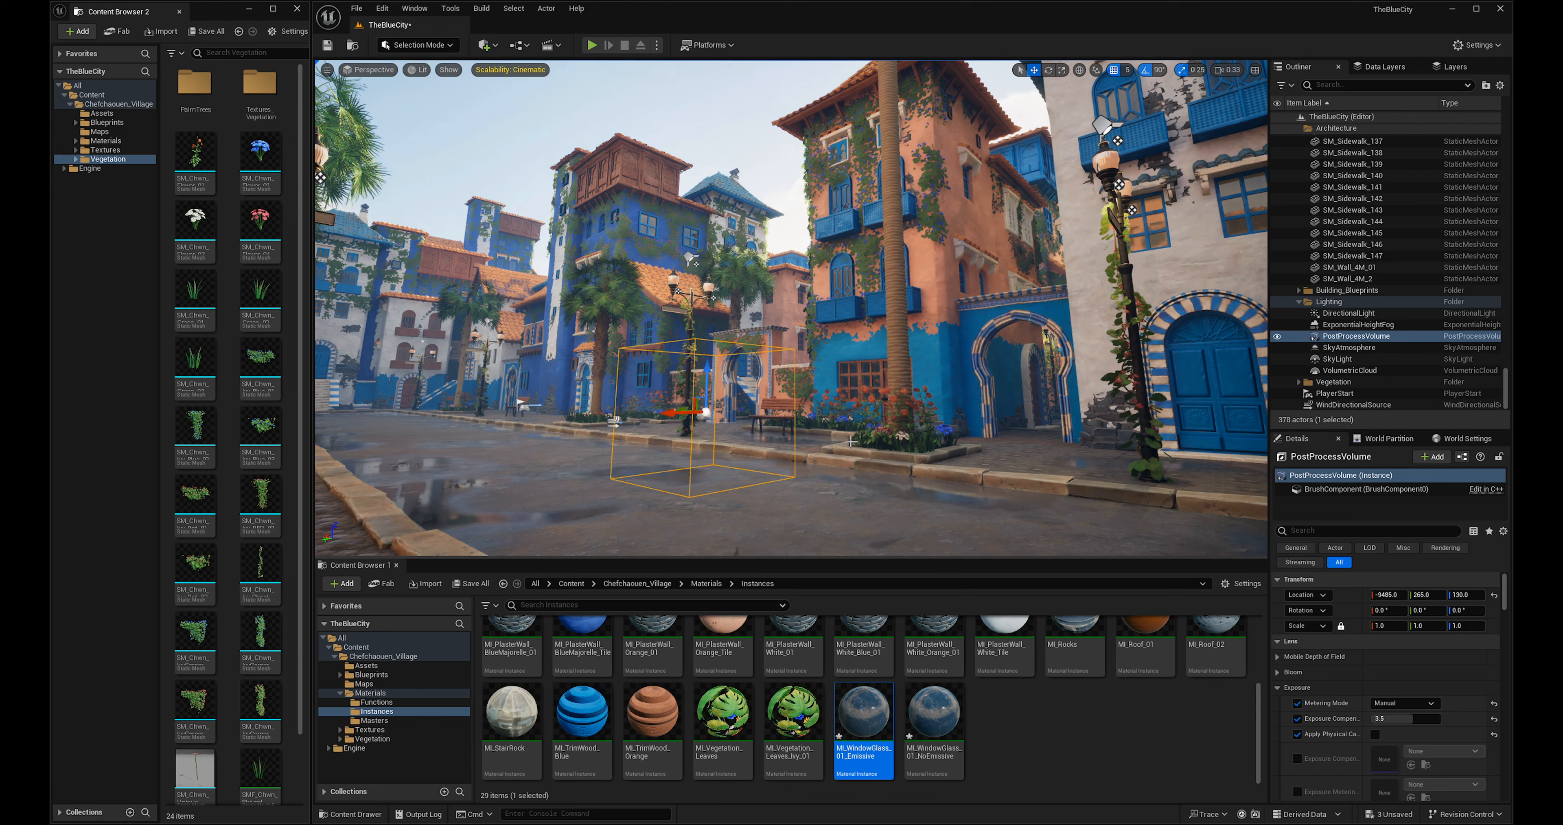
pyautogui.hotkey('ctrl', 'l')
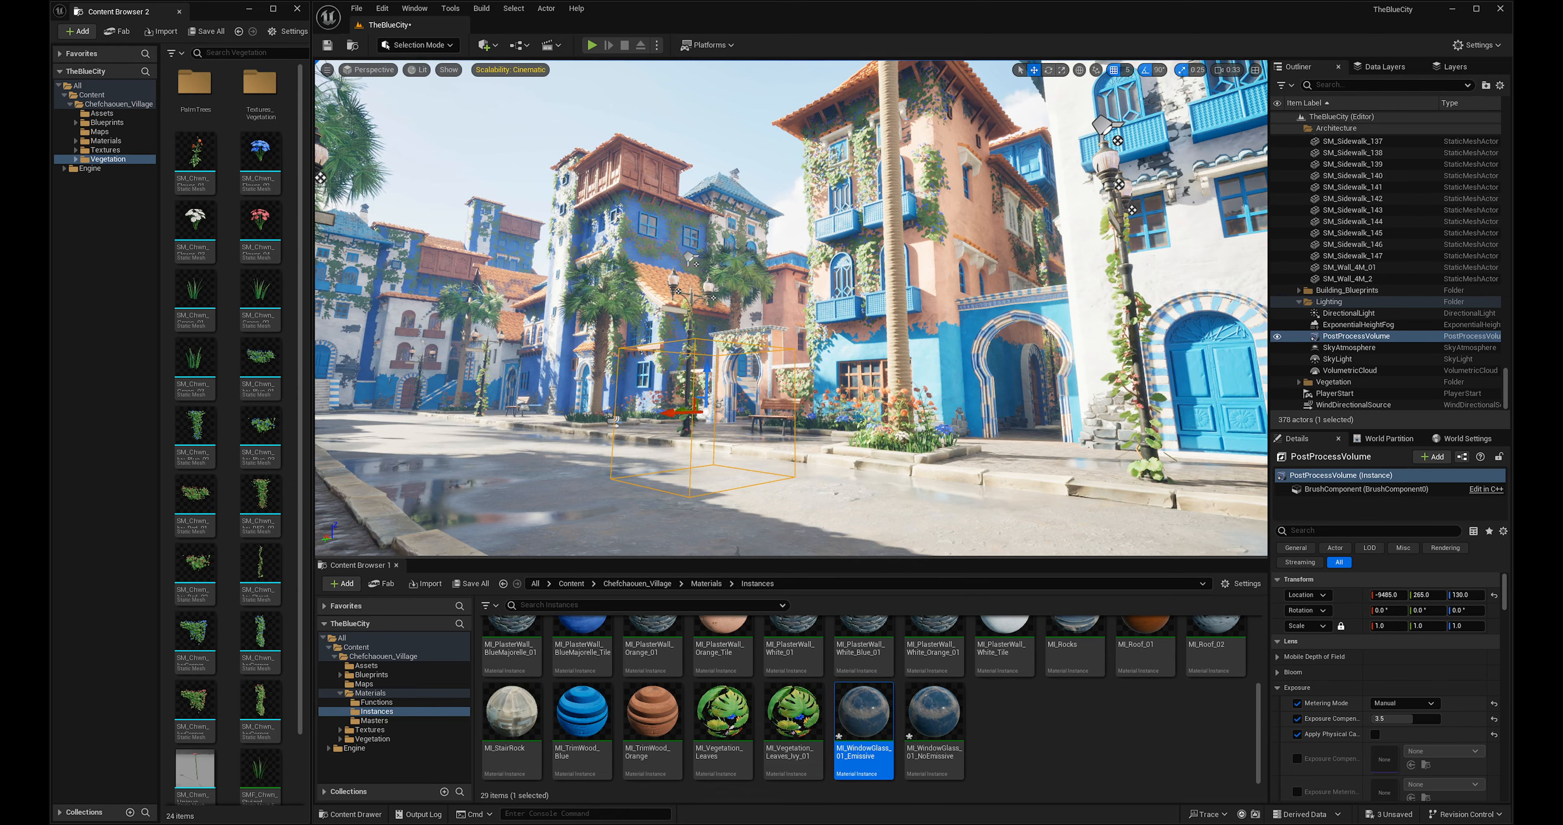
pyautogui.moveTo(789, 308); pyautogui.dragTo(762, 299, button='right')
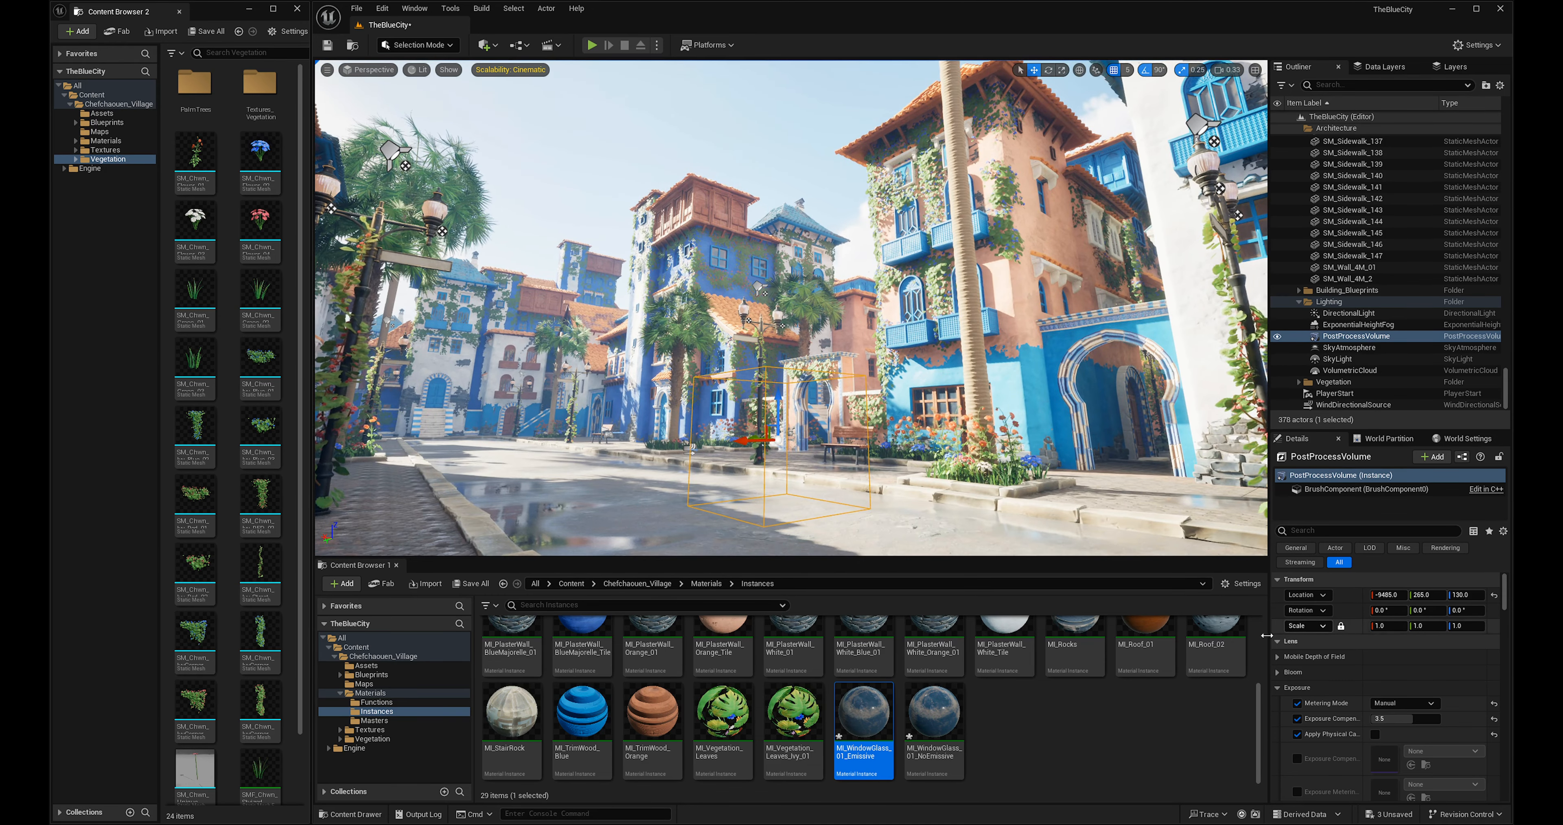
# Try an Exposure Compensation of 2.0 on the Post Process Volume and set it to 2.6.
pyautogui.click(1389, 718)
pyautogui.write('2')
pyautogui.press('Return')
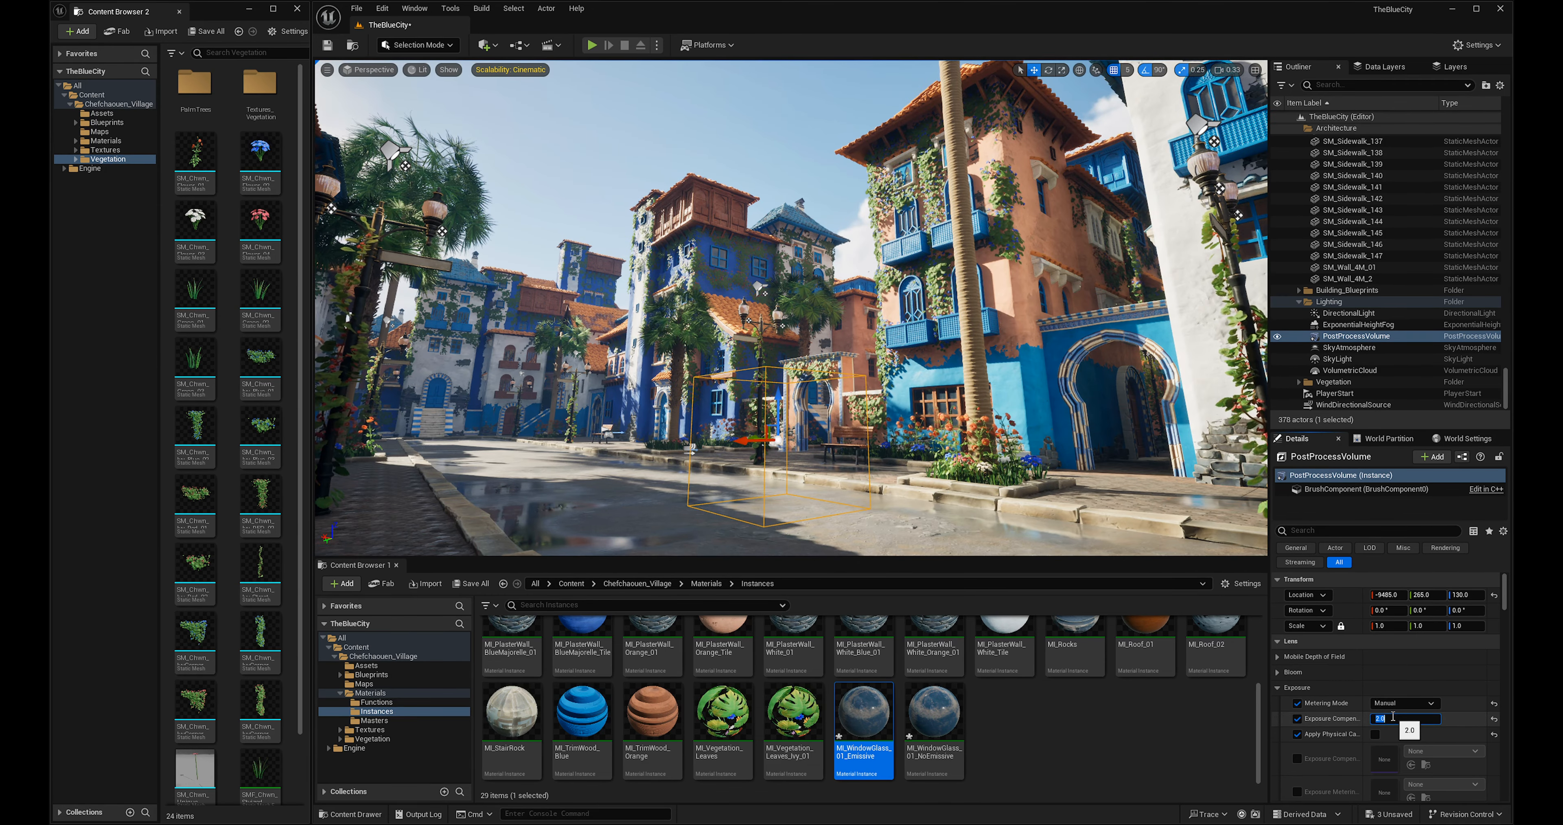
pyautogui.write('2.')
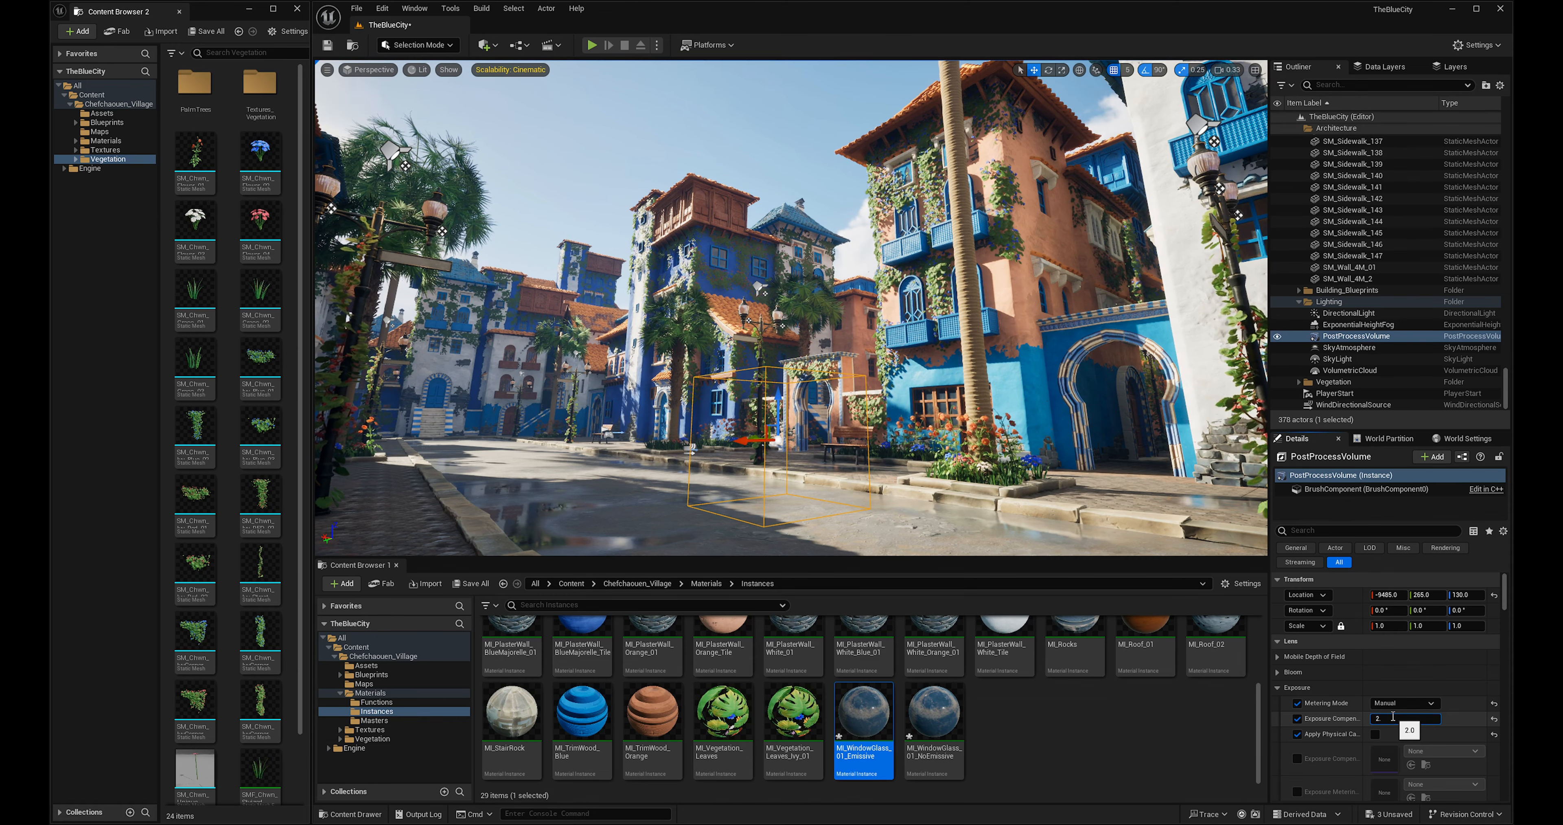
pyautogui.write('6')
pyautogui.press('Return')
# Rotate the sun to a low angle with warm light on the upper facades, and switch the viewport to Game View.
pyautogui.moveTo(788, 308); pyautogui.dragTo(817, 370, button='right')
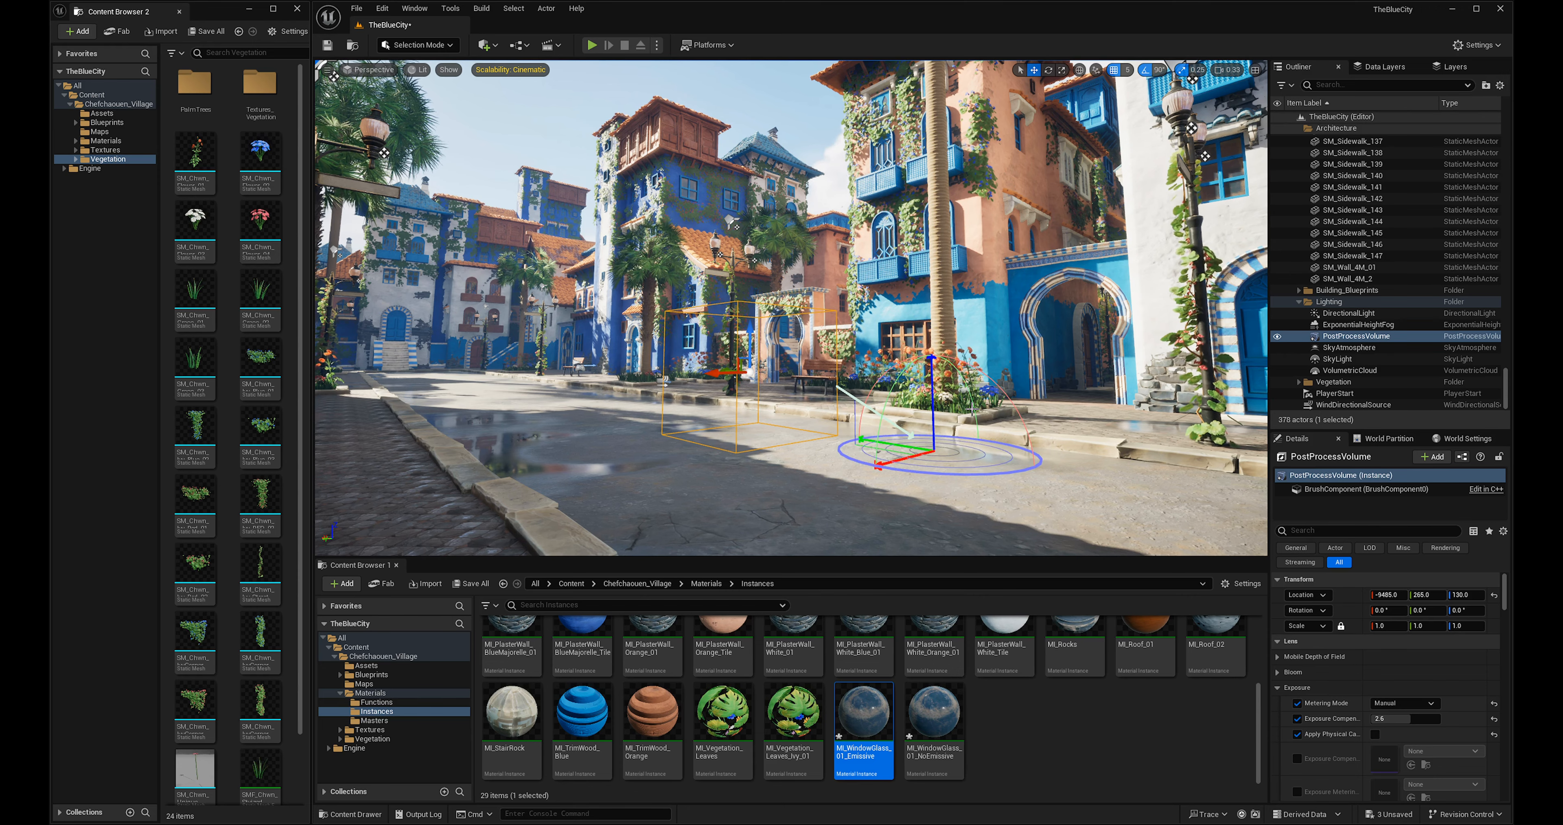
pyautogui.hotkey('ctrl', 'l')
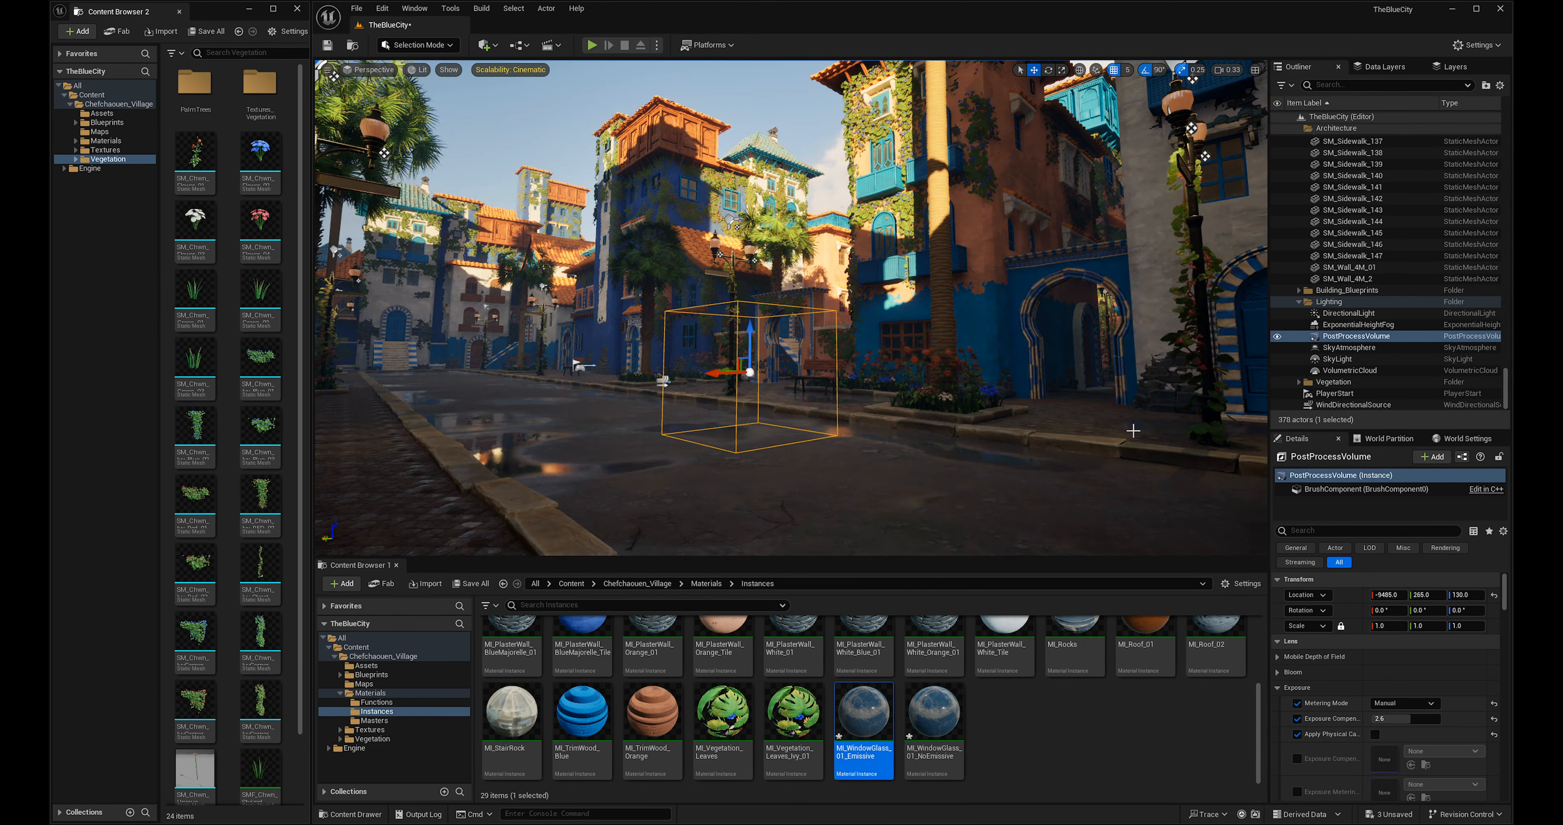
pyautogui.moveTo(1010, 426); pyautogui.dragTo(898, 372, button='right')
pyautogui.press('g')
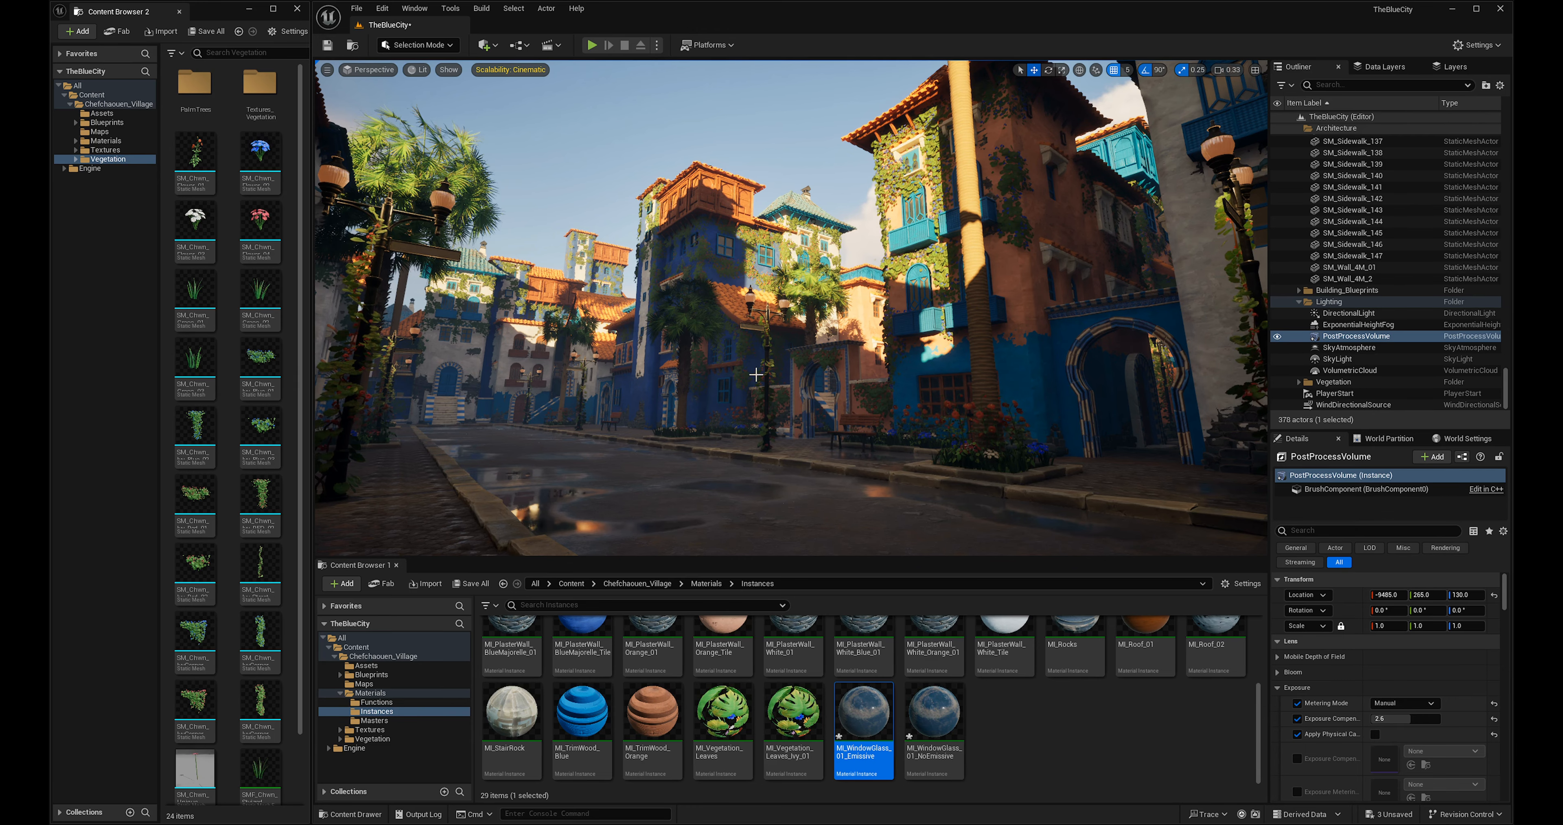
pyautogui.moveTo(756, 374); pyautogui.dragTo(547, 279, button='right')
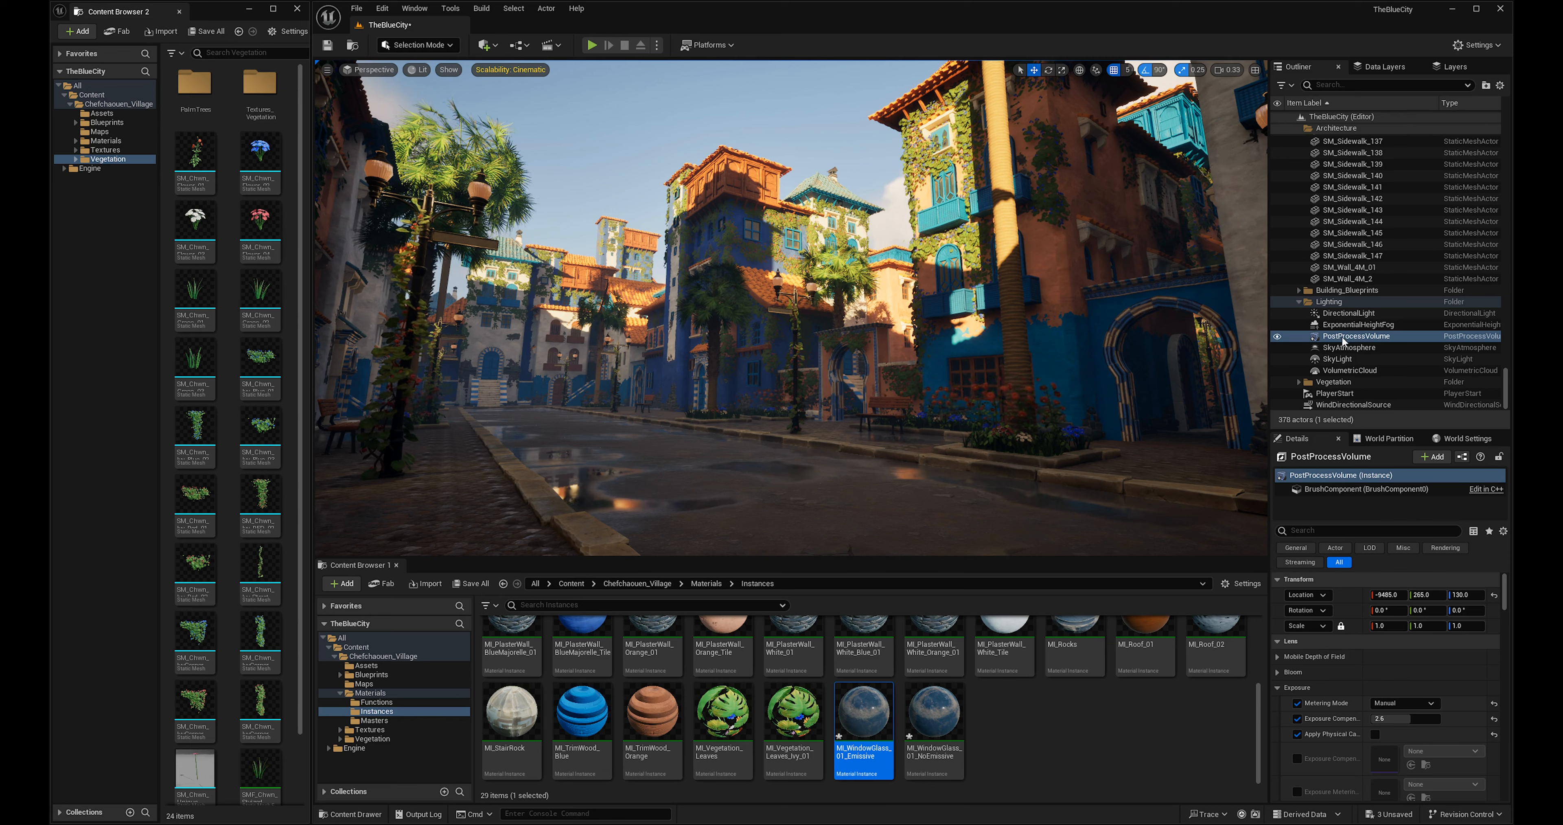
# Find the volumetric settings of the ExponentialHeightFog in the Lighting folder and enable Volumetric Fog.
pyautogui.click(1357, 325)
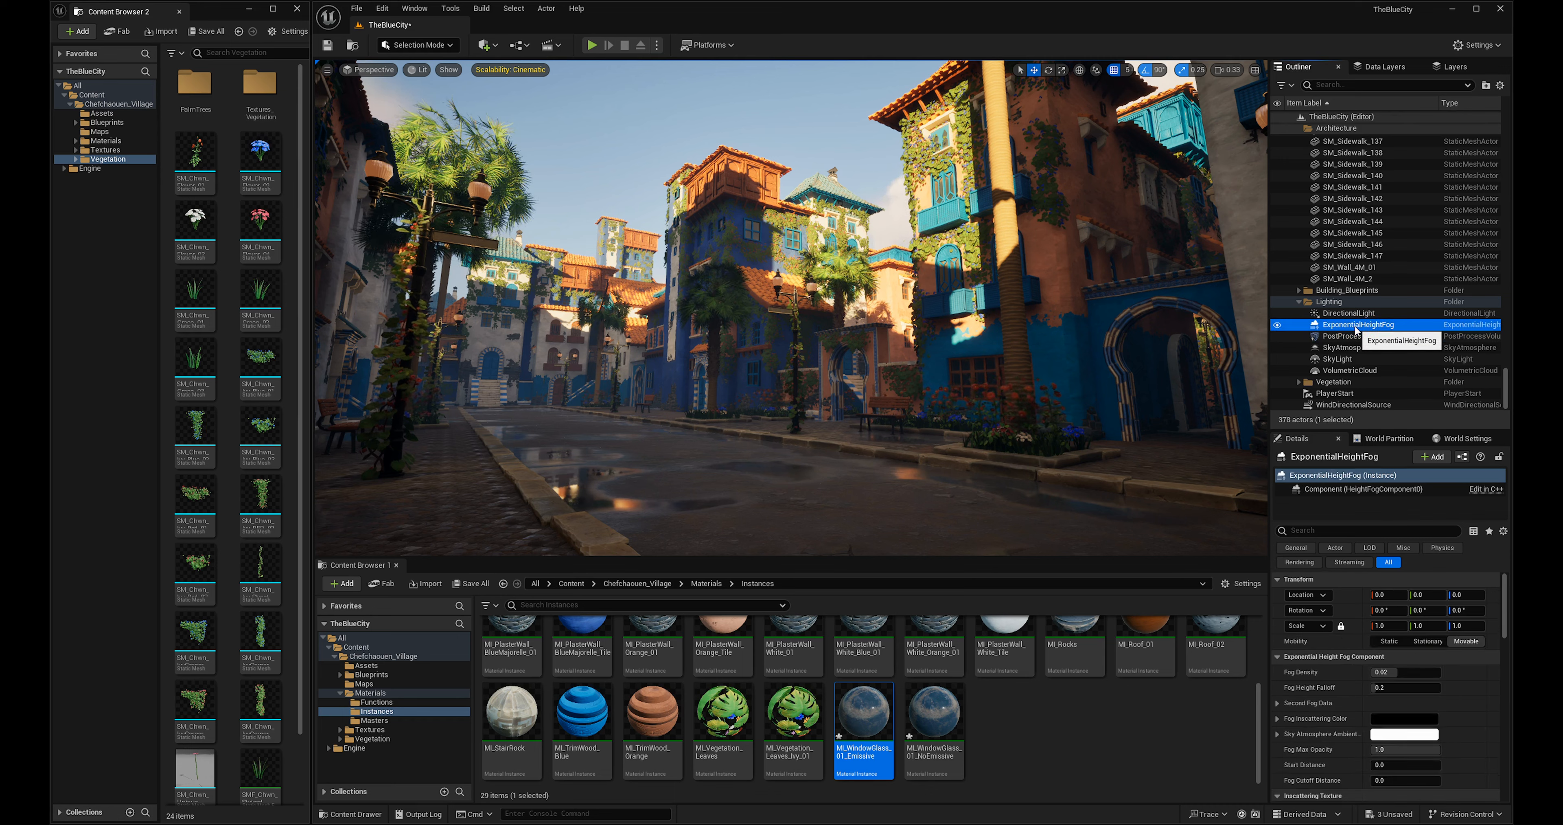
pyautogui.click(1324, 530)
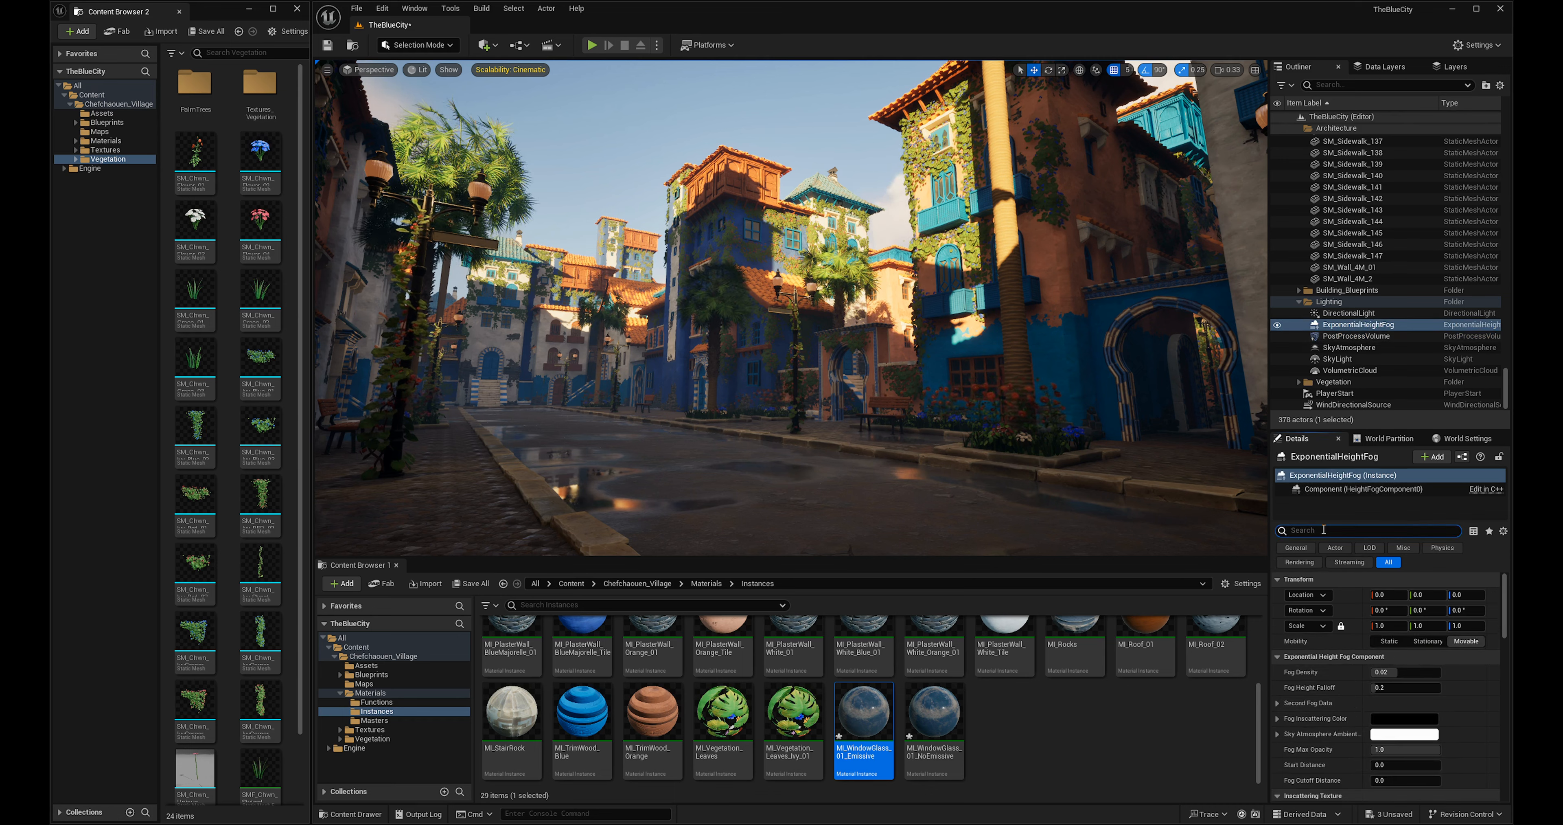
pyautogui.write('volu')
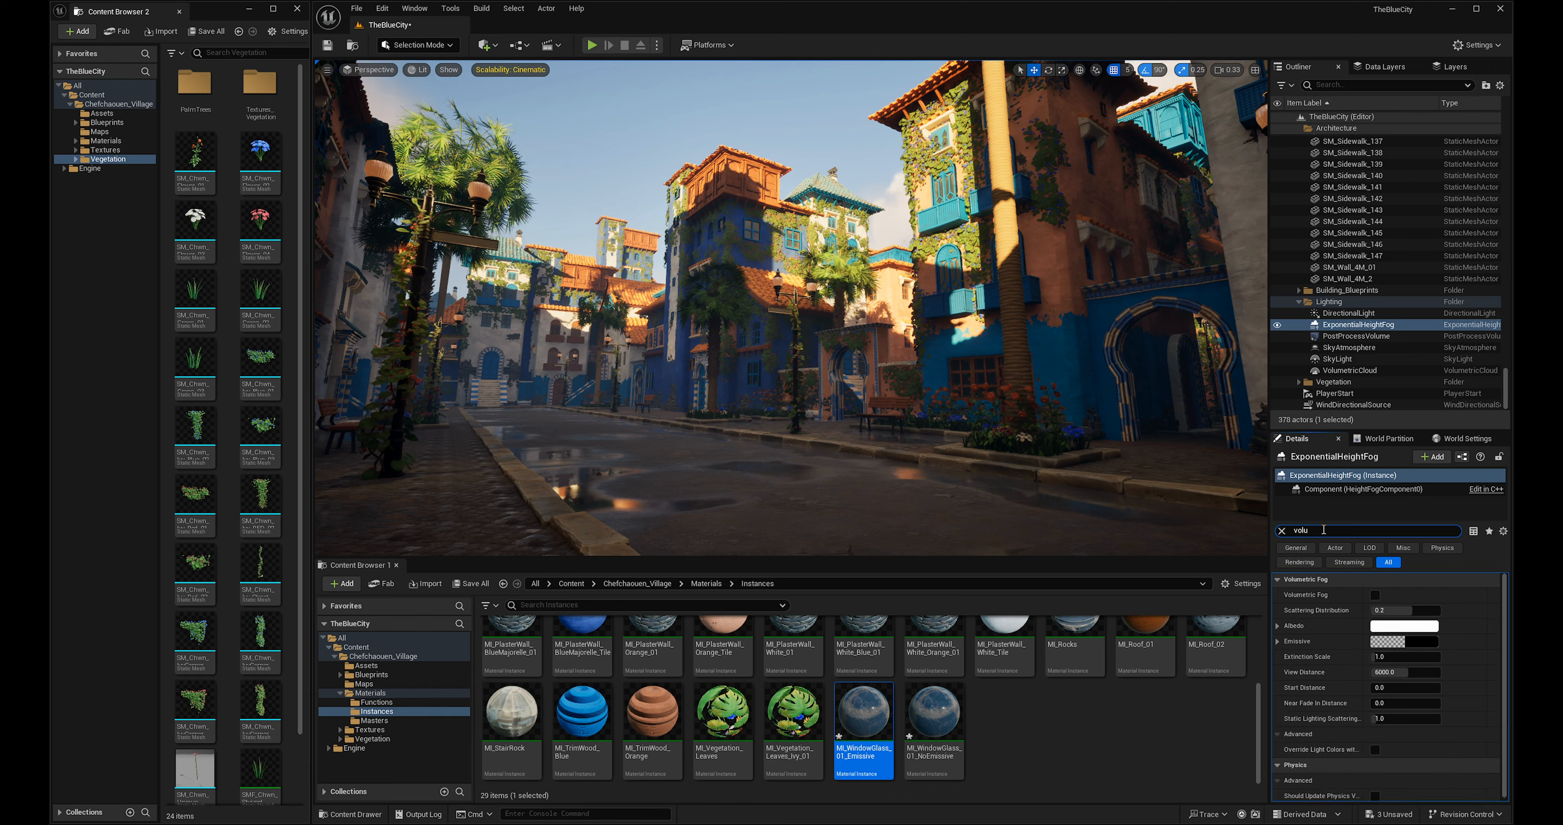
pyautogui.click(1375, 595)
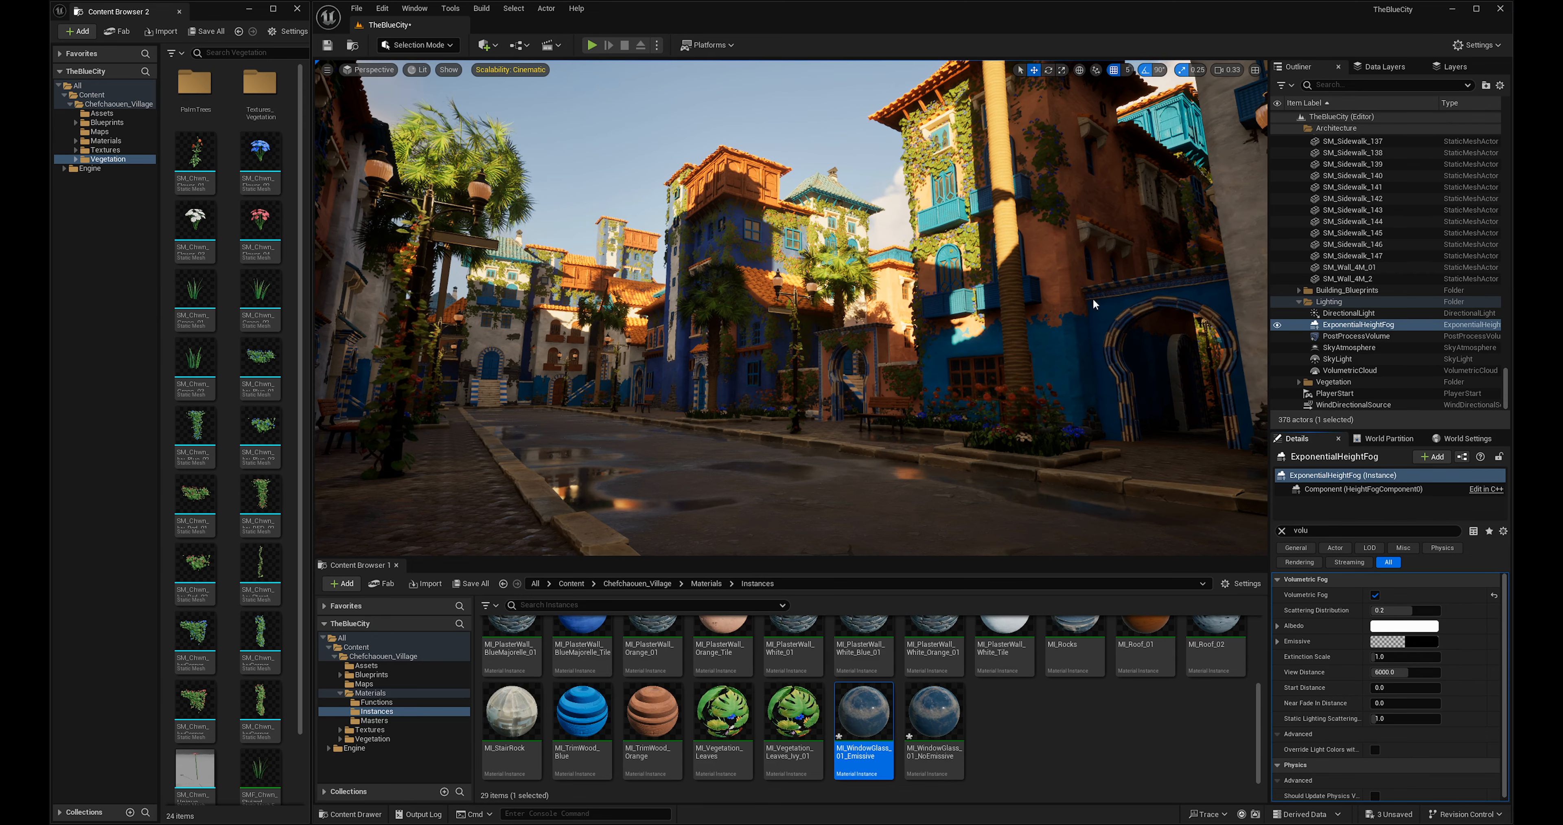
# Select the DirectionalLight and clear its property filter to reach the Volumetric Scattering Intensity setting.
pyautogui.moveTo(850, 429); pyautogui.dragTo(856, 434, button='right')
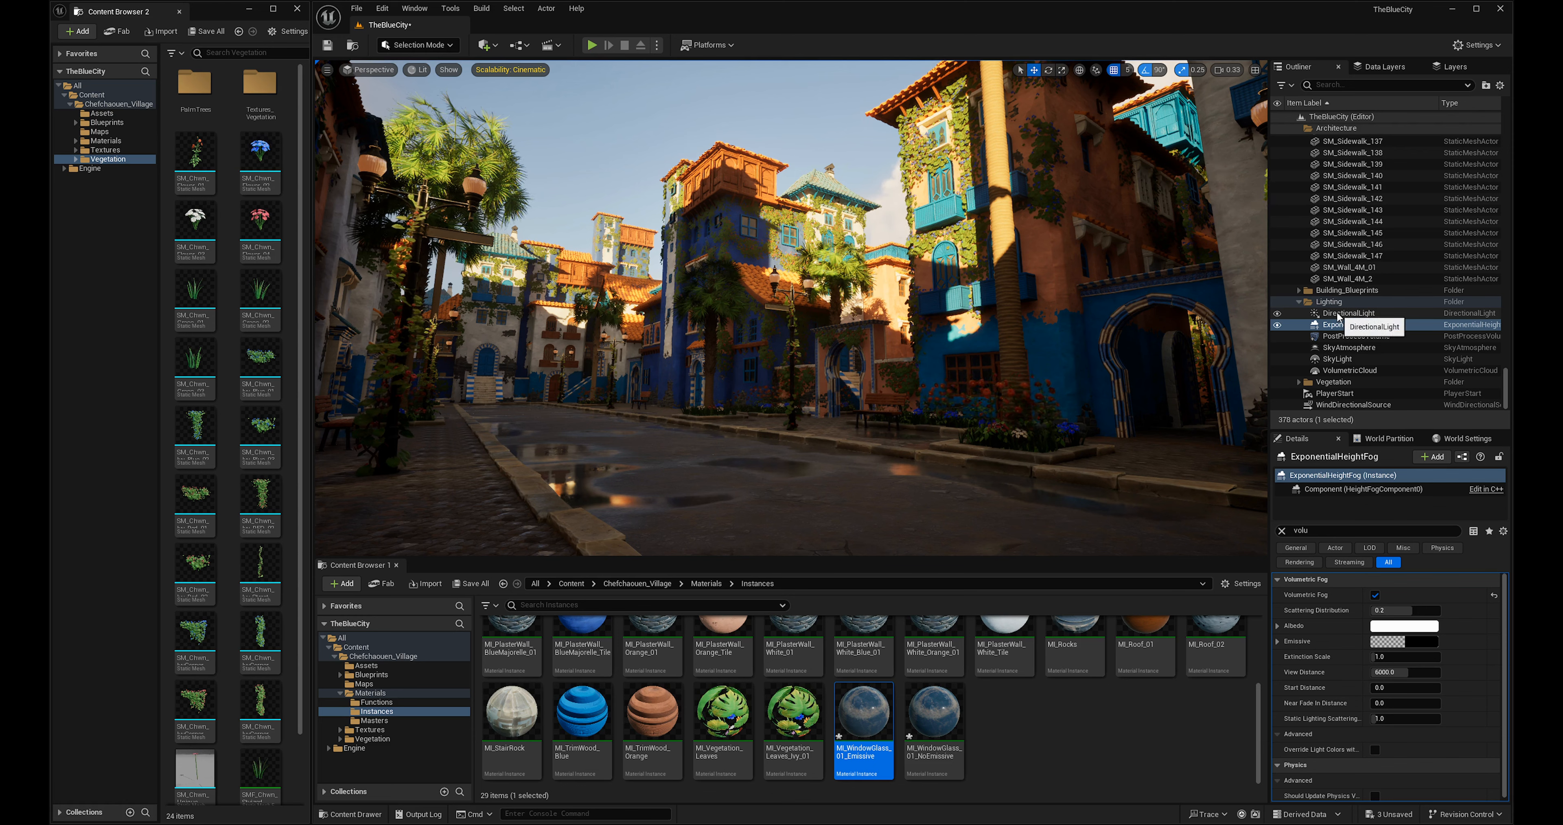
pyautogui.click(1348, 313)
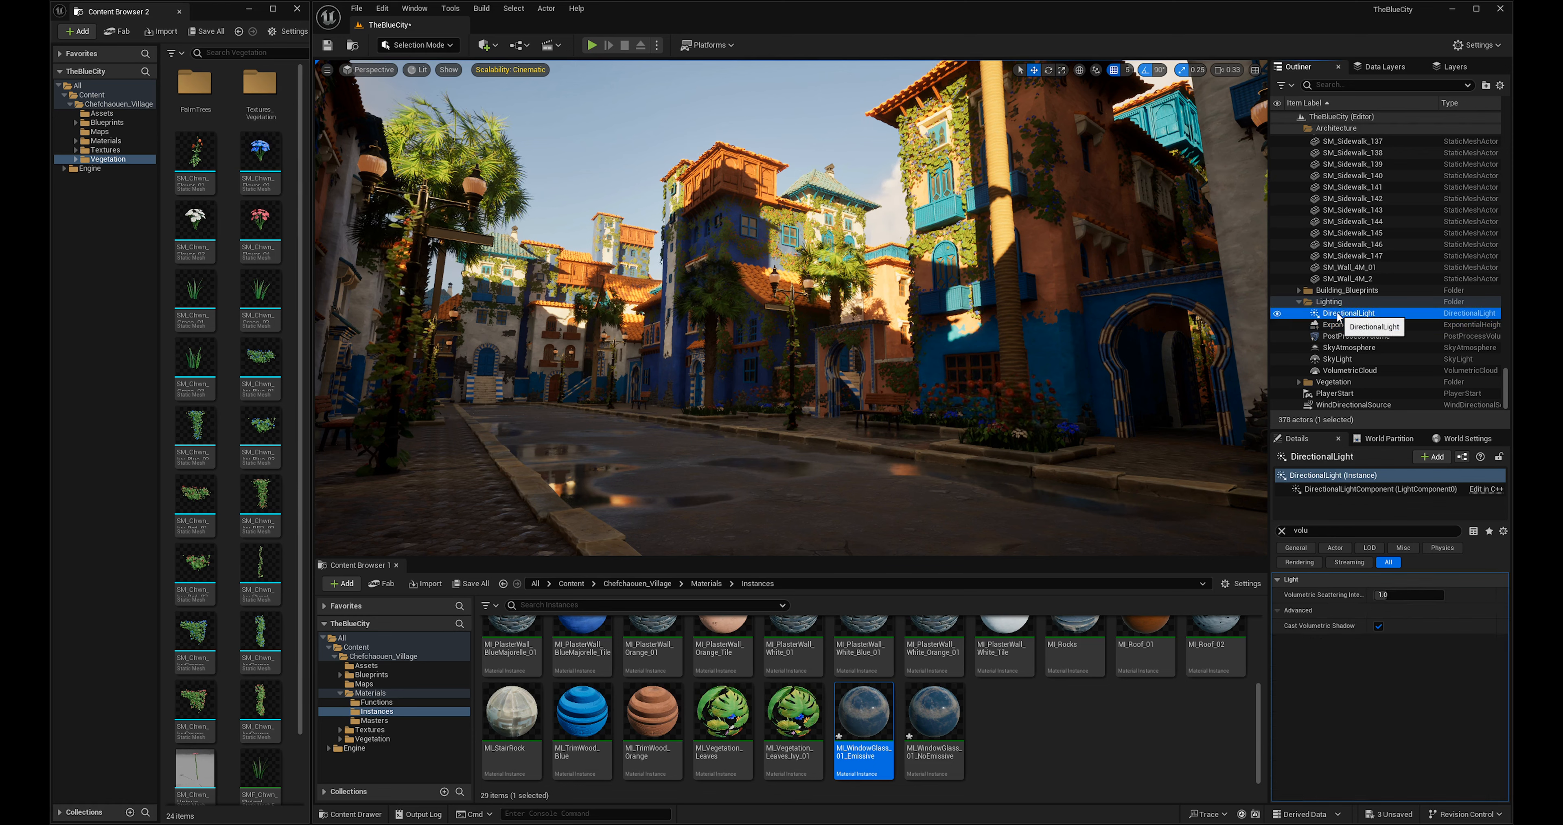
pyautogui.click(1281, 530)
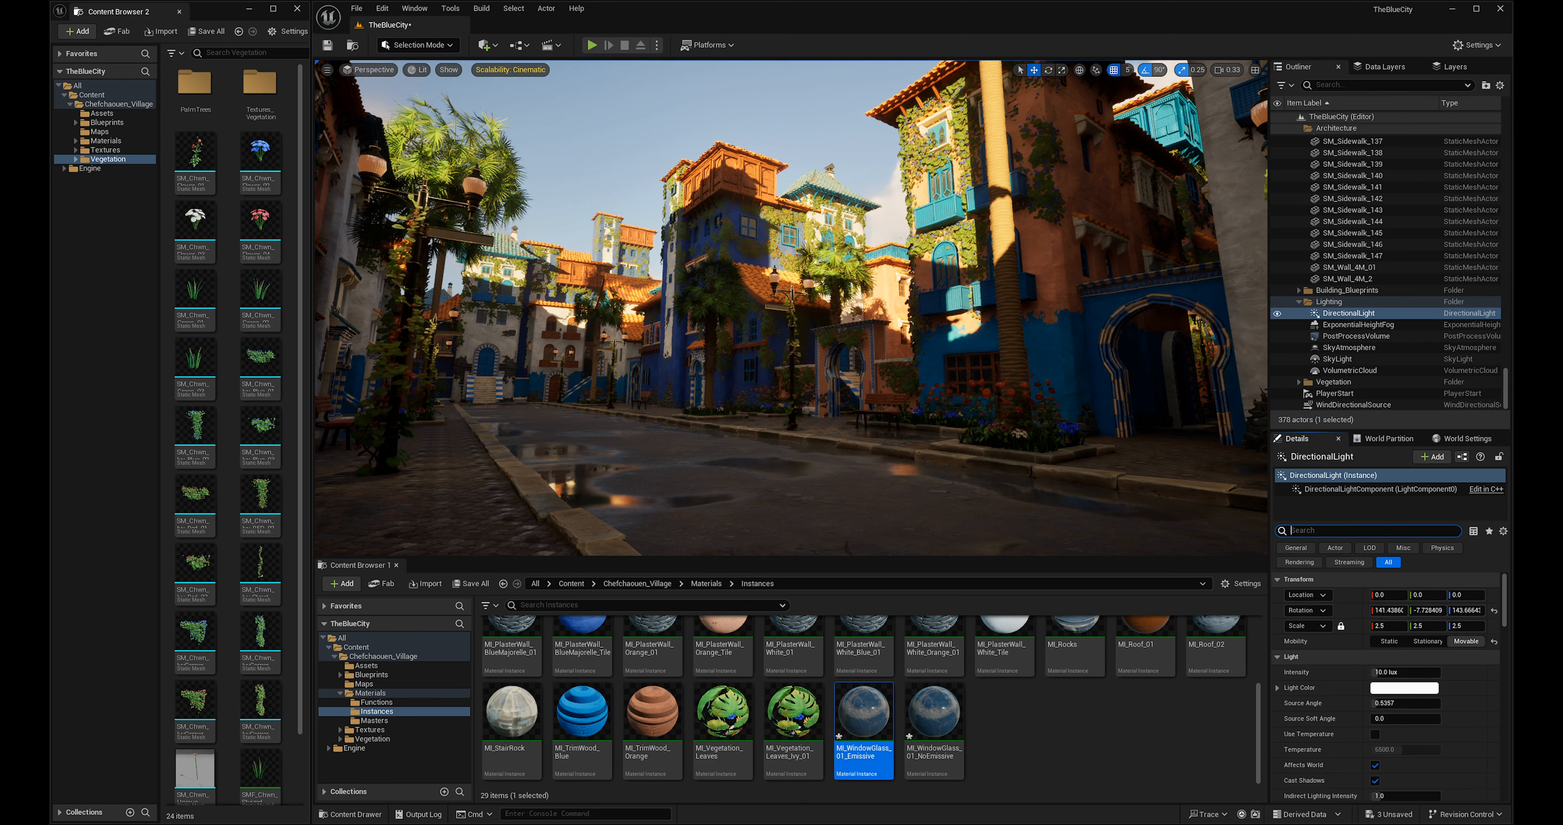
pyautogui.scroll(-2, 1329, 721)
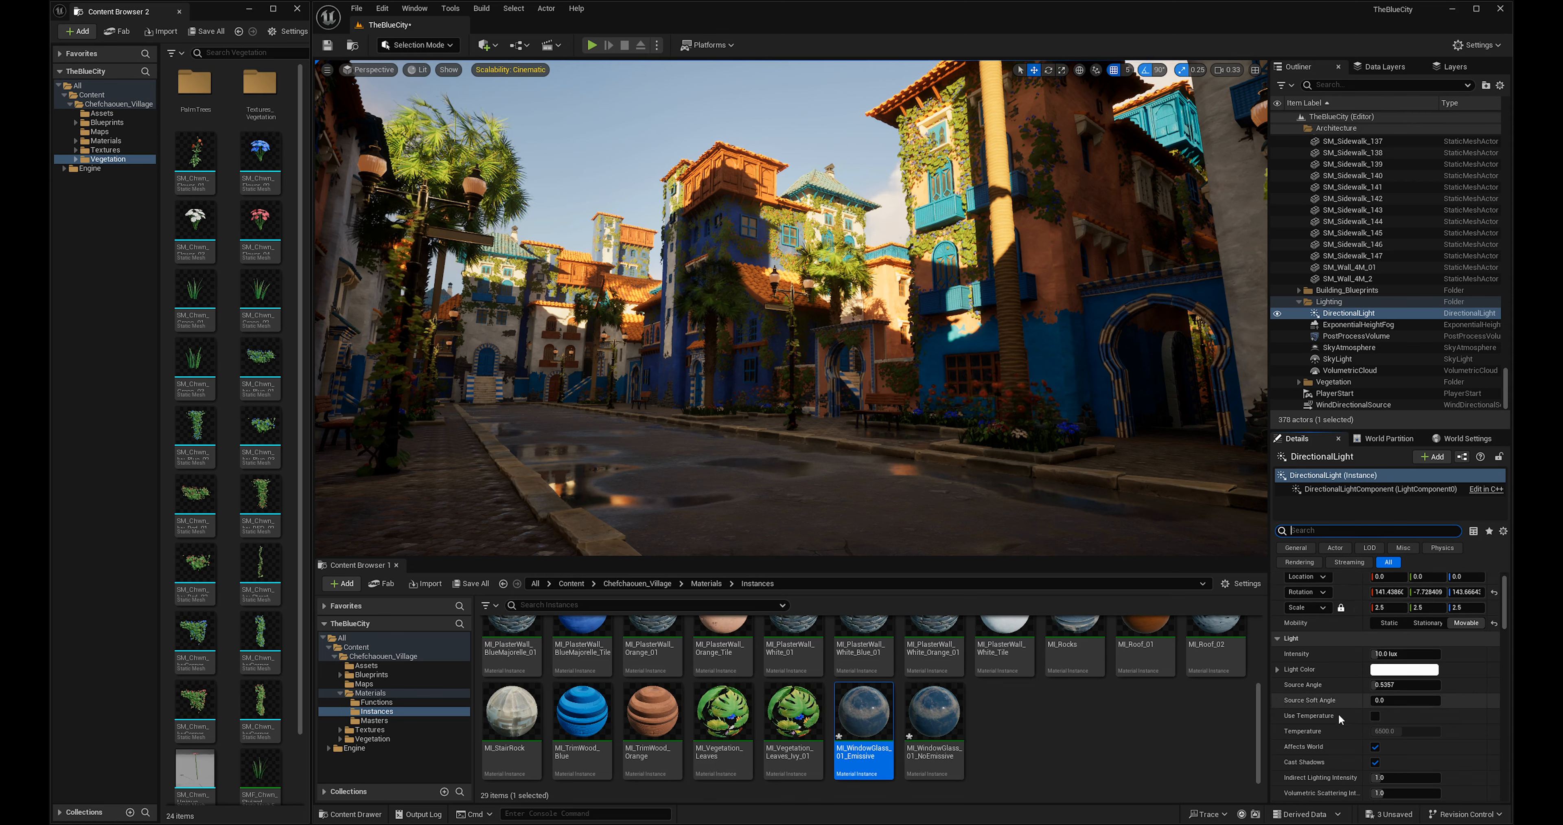
pyautogui.scroll(-1, 1330, 770)
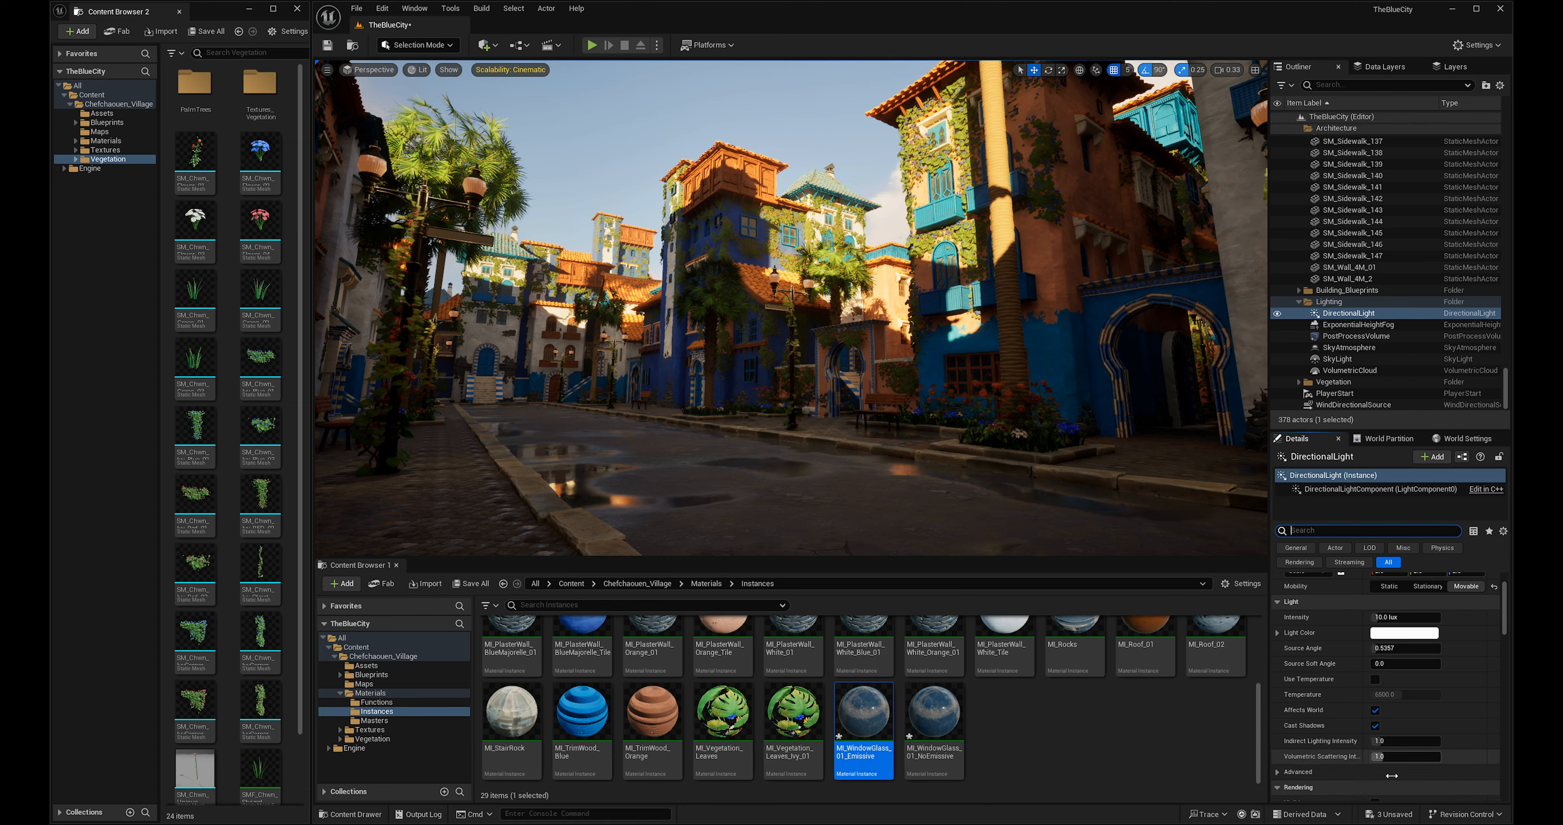
# Try Volumetric Scattering Intensity values of 5.0 and 50.0 on the DirectionalLight and rotate the sun so its beams shine into the street.
pyautogui.click(1391, 756)
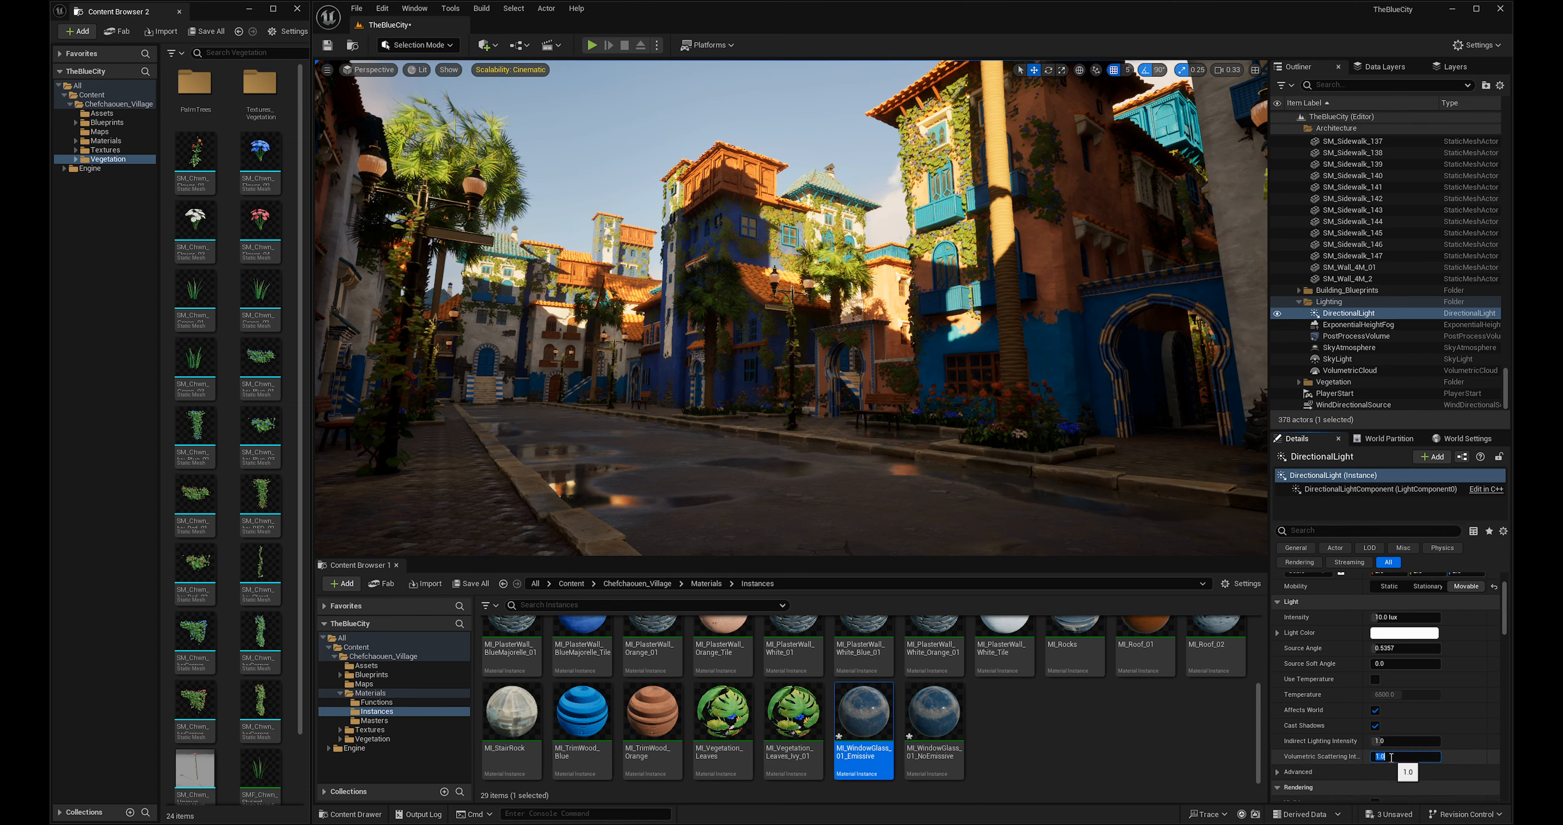
pyautogui.press('Return')
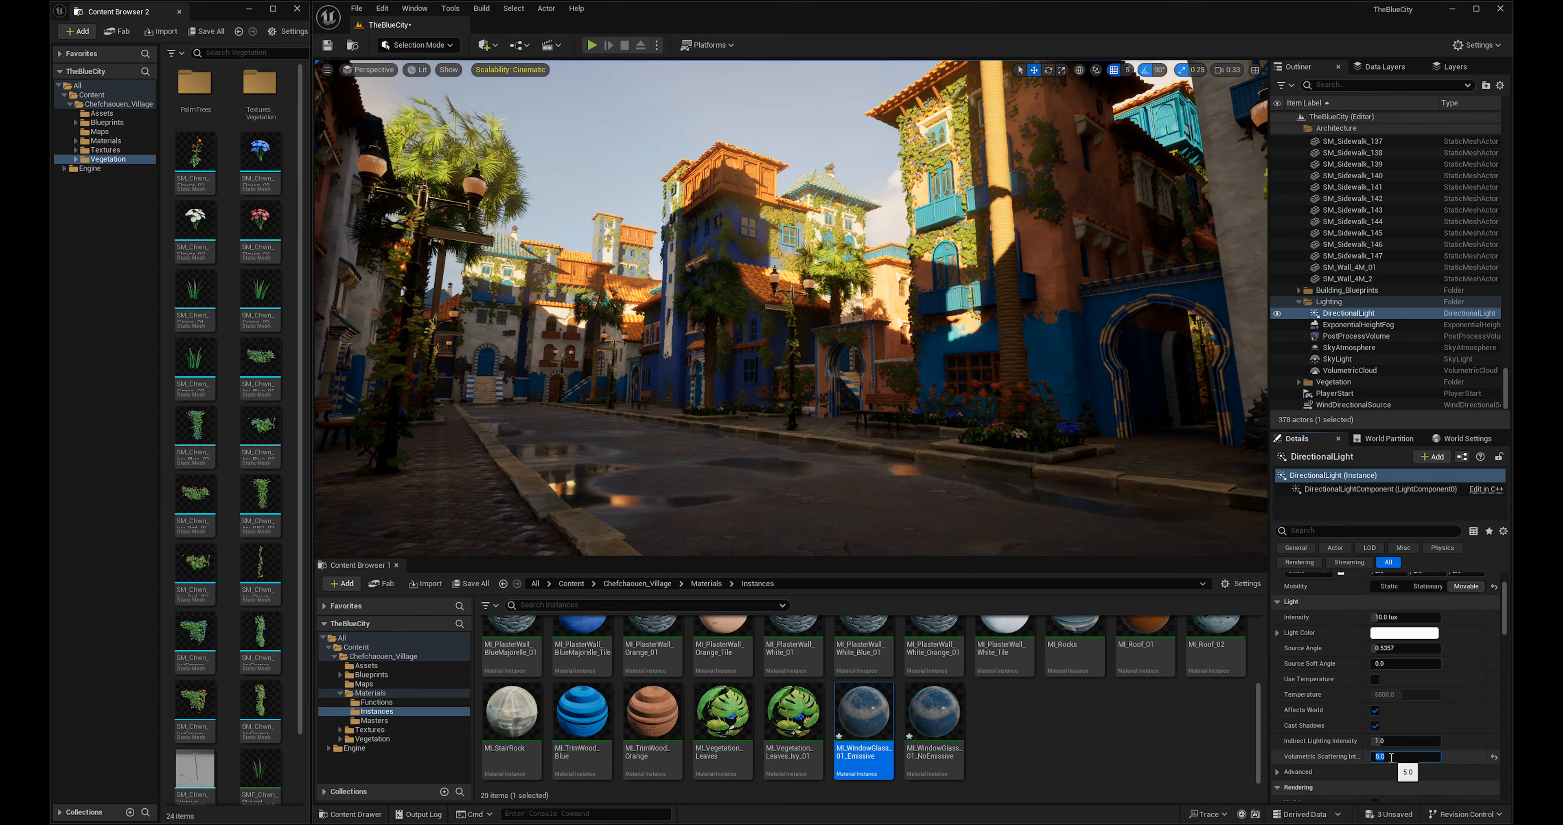
pyautogui.press('Return')
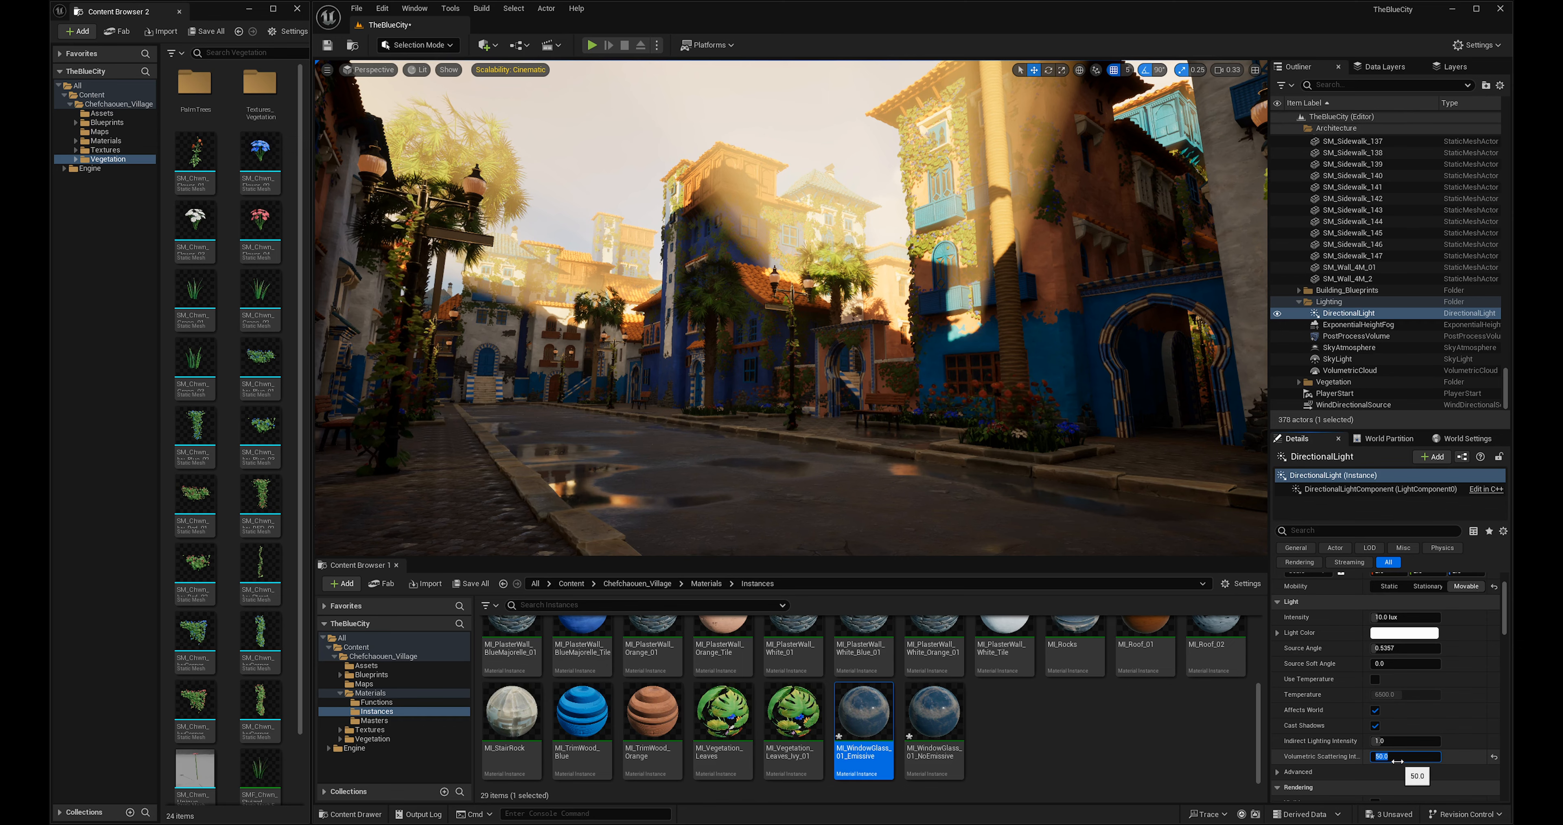
pyautogui.moveTo(935, 393); pyautogui.dragTo(930, 391, button='right')
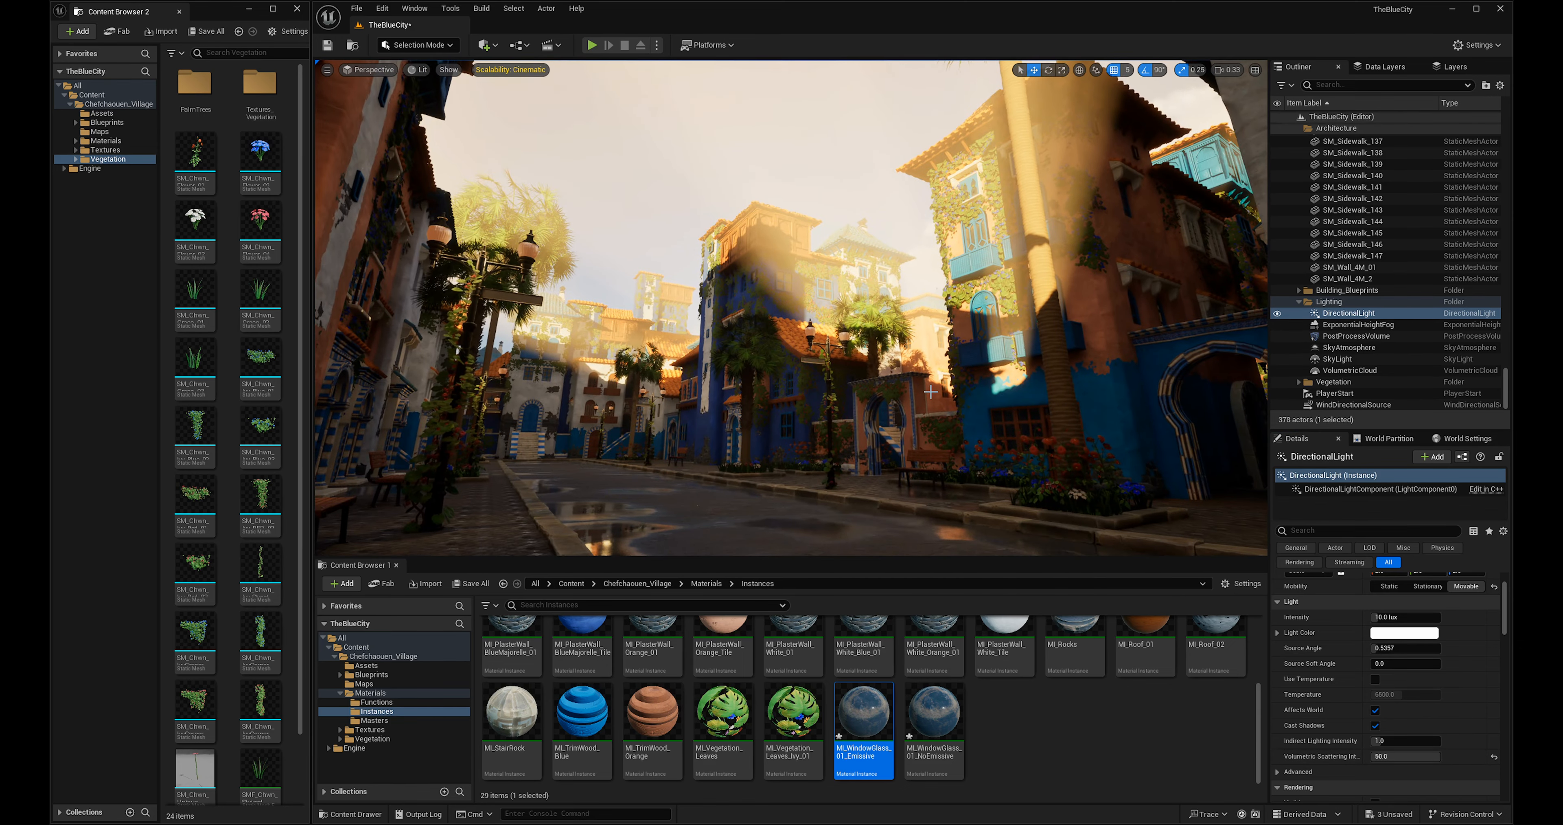
pyautogui.hotkey('ctrl', 'l')
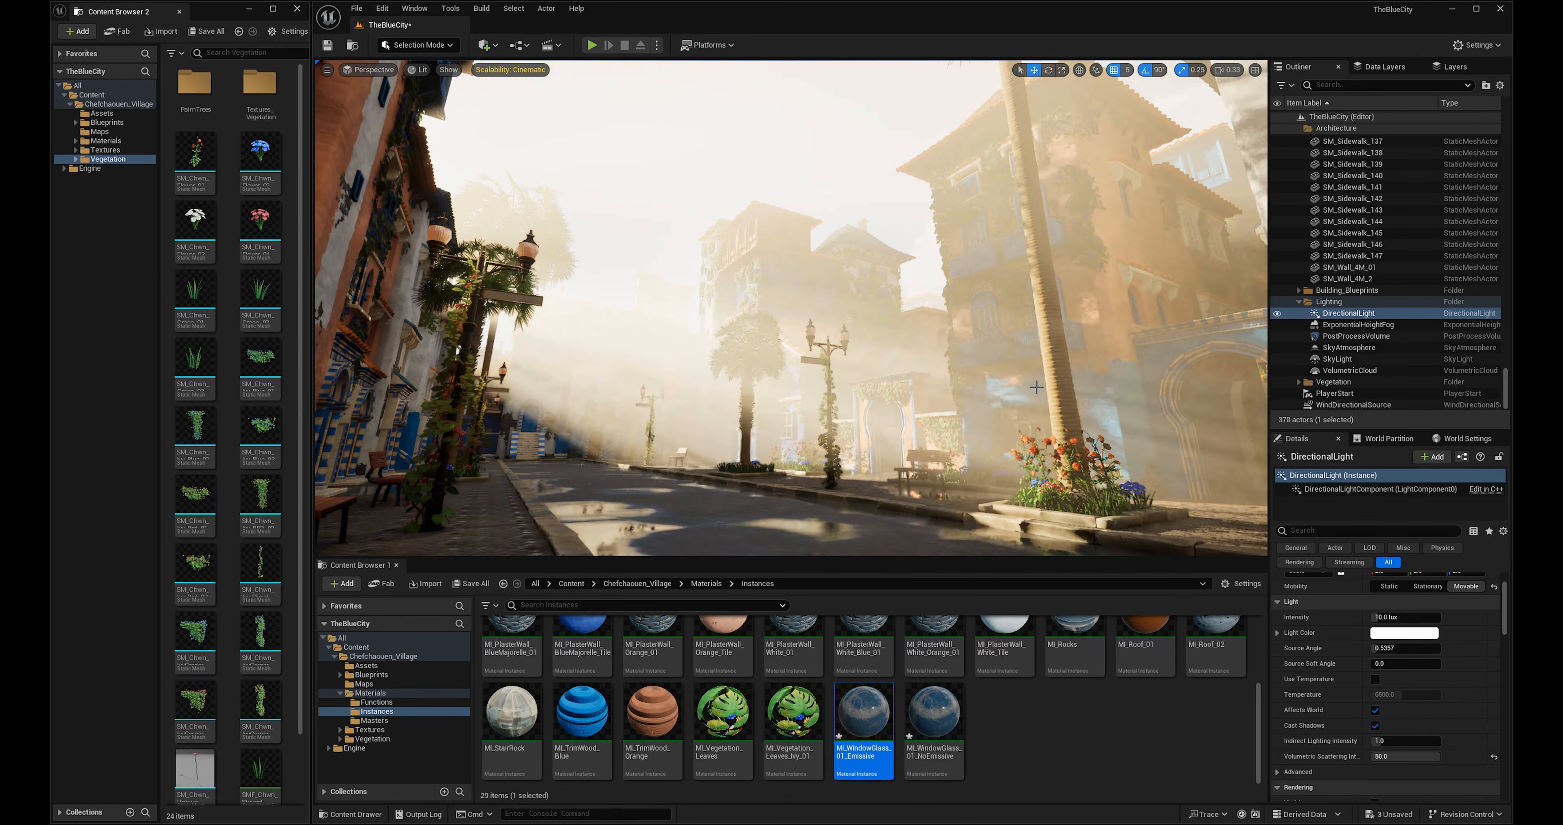
# Compare Volumetric Scattering Intensity values of 5 and 1 on the DirectionalLight, and set it to 3.
pyautogui.click(1405, 755)
pyautogui.write('5')
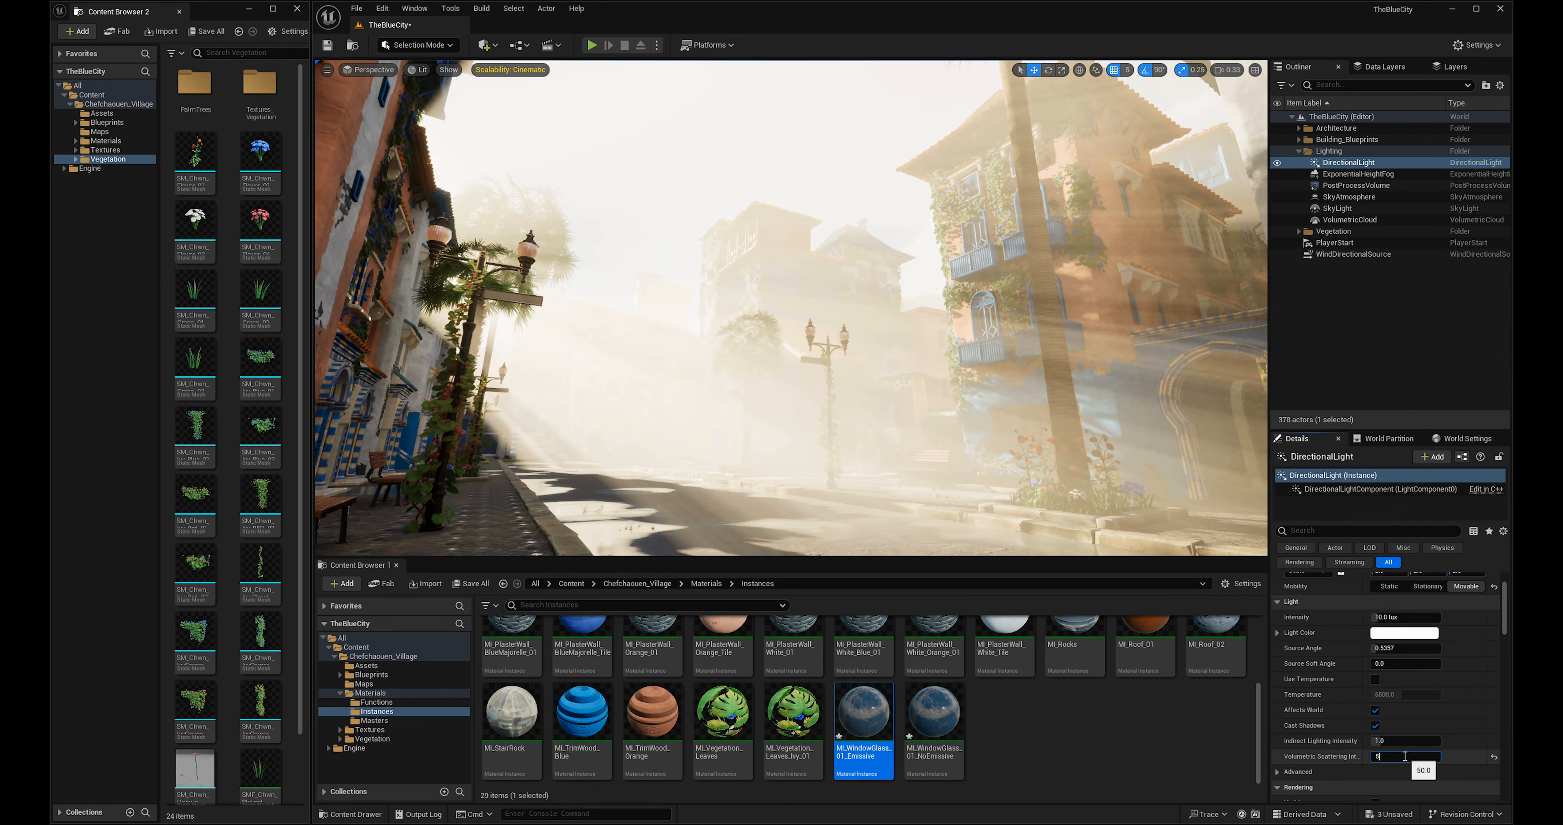
pyautogui.press('Return')
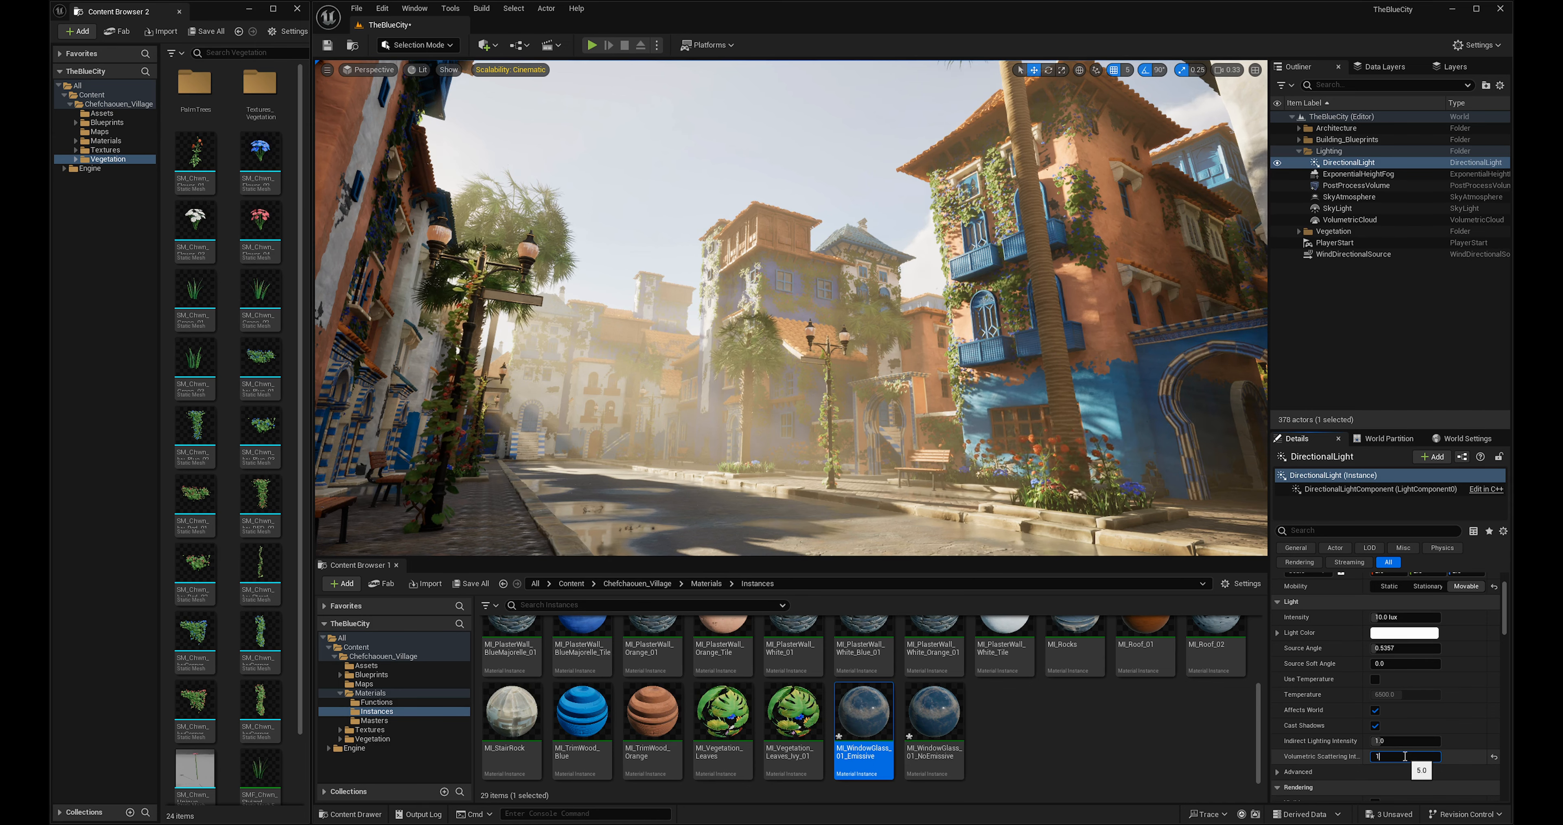
pyautogui.write('1')
pyautogui.press('Return')
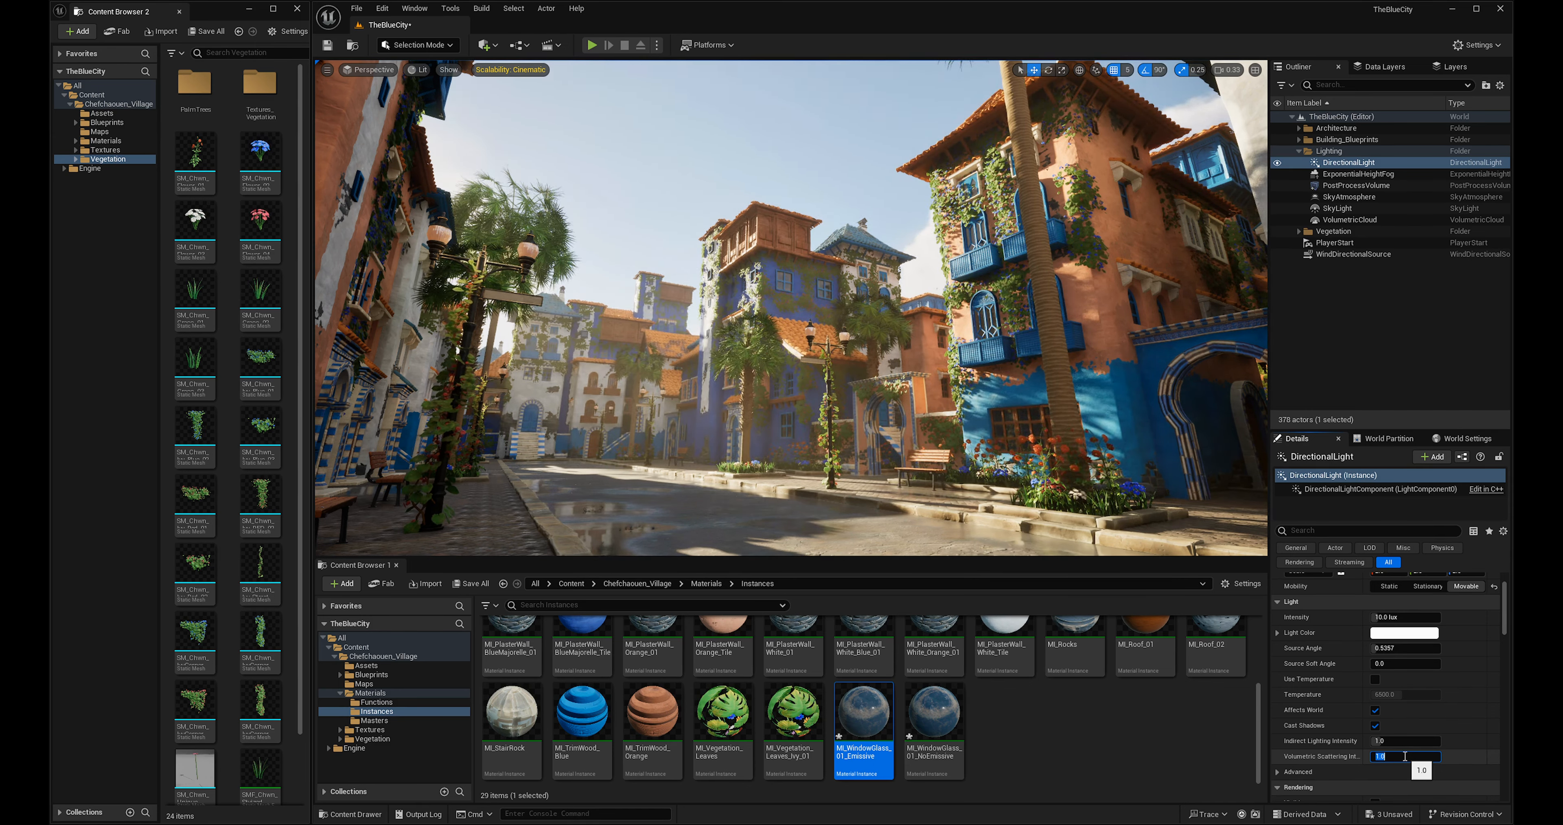
pyautogui.write('3')
pyautogui.press('Return')
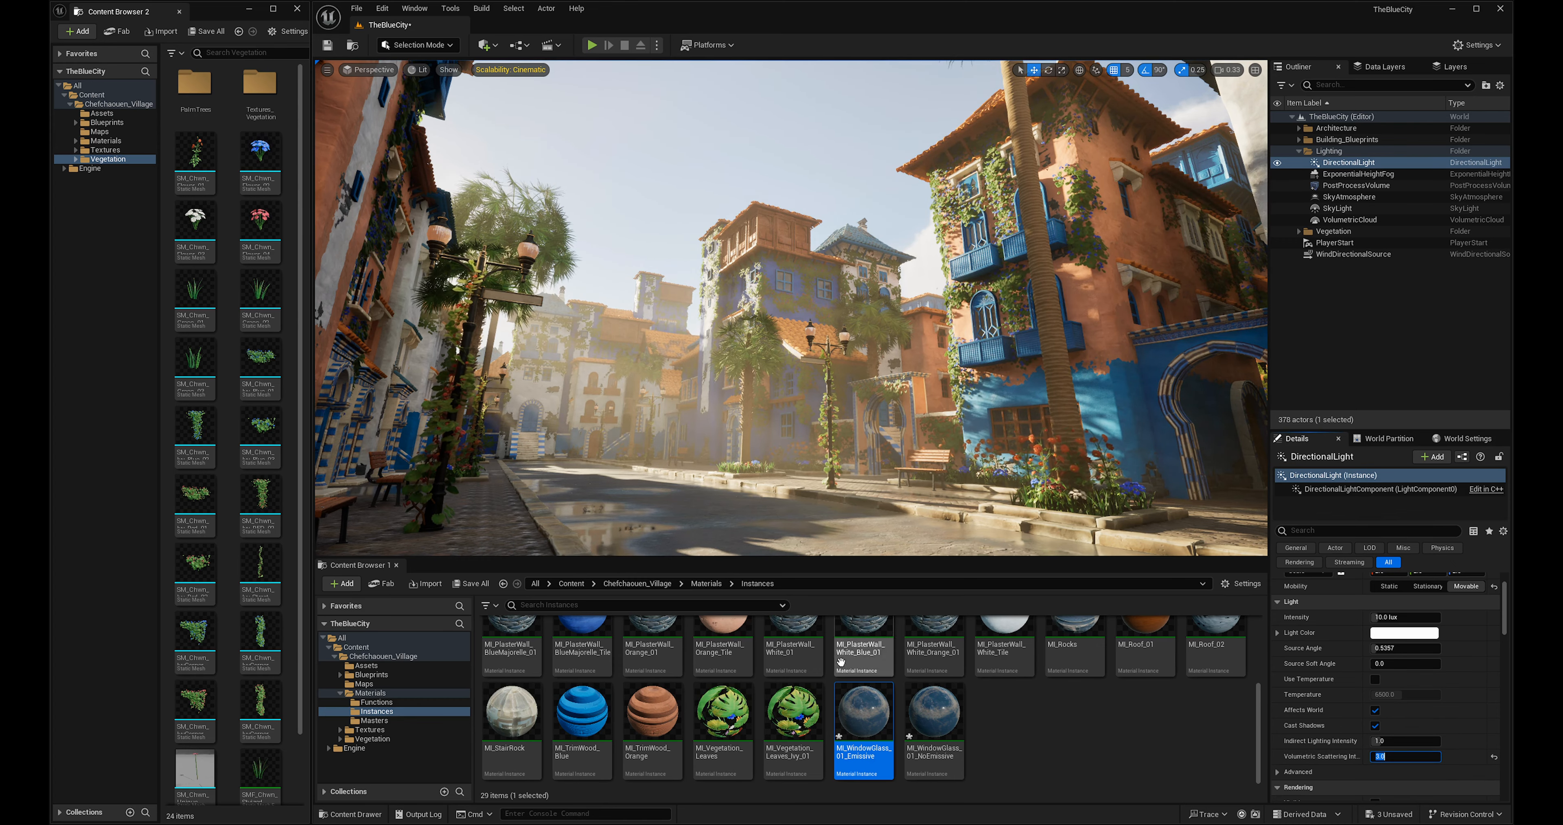
# Try high, side and near-sunset sun angles over the street, and settle on a low, warm angle that backlights the buildings through the fog.
pyautogui.moveTo(791, 307); pyautogui.dragTo(853, 355, button='right')
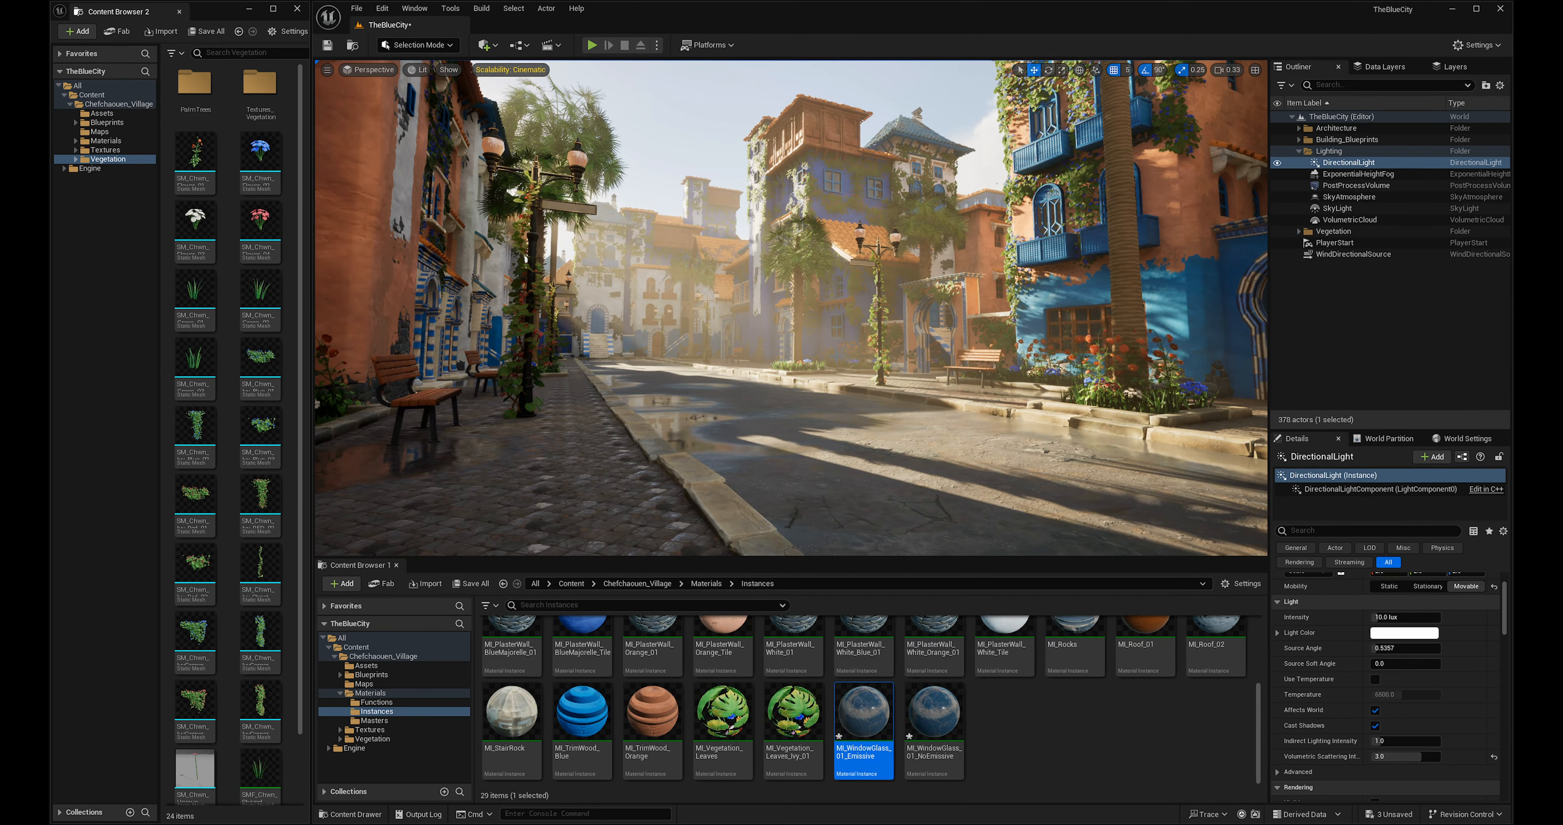
pyautogui.hotkey('ctrl', 'l')
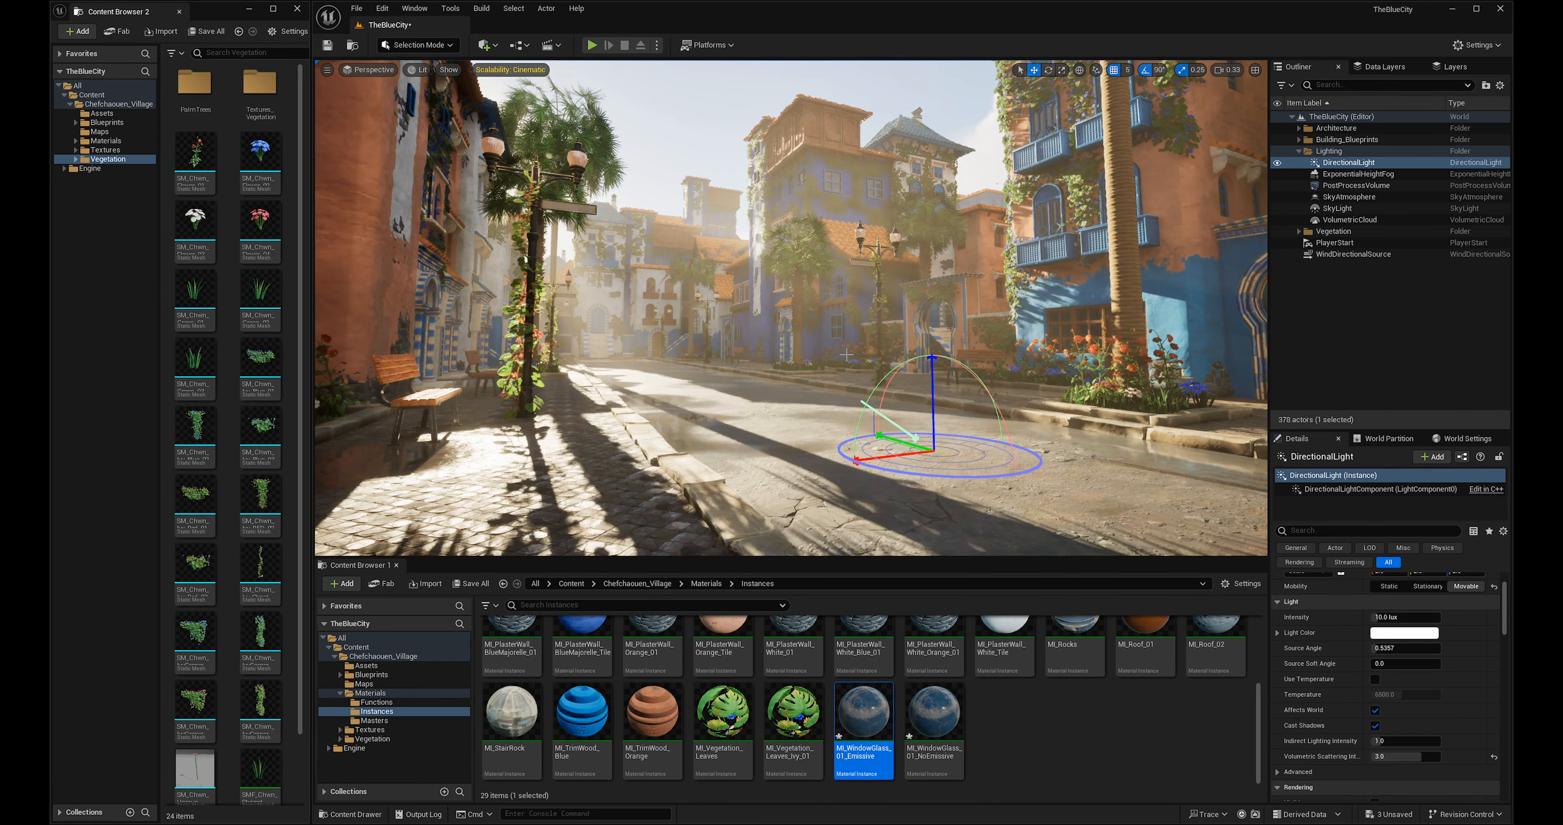
pyautogui.hotkey('ctrl', 'l')
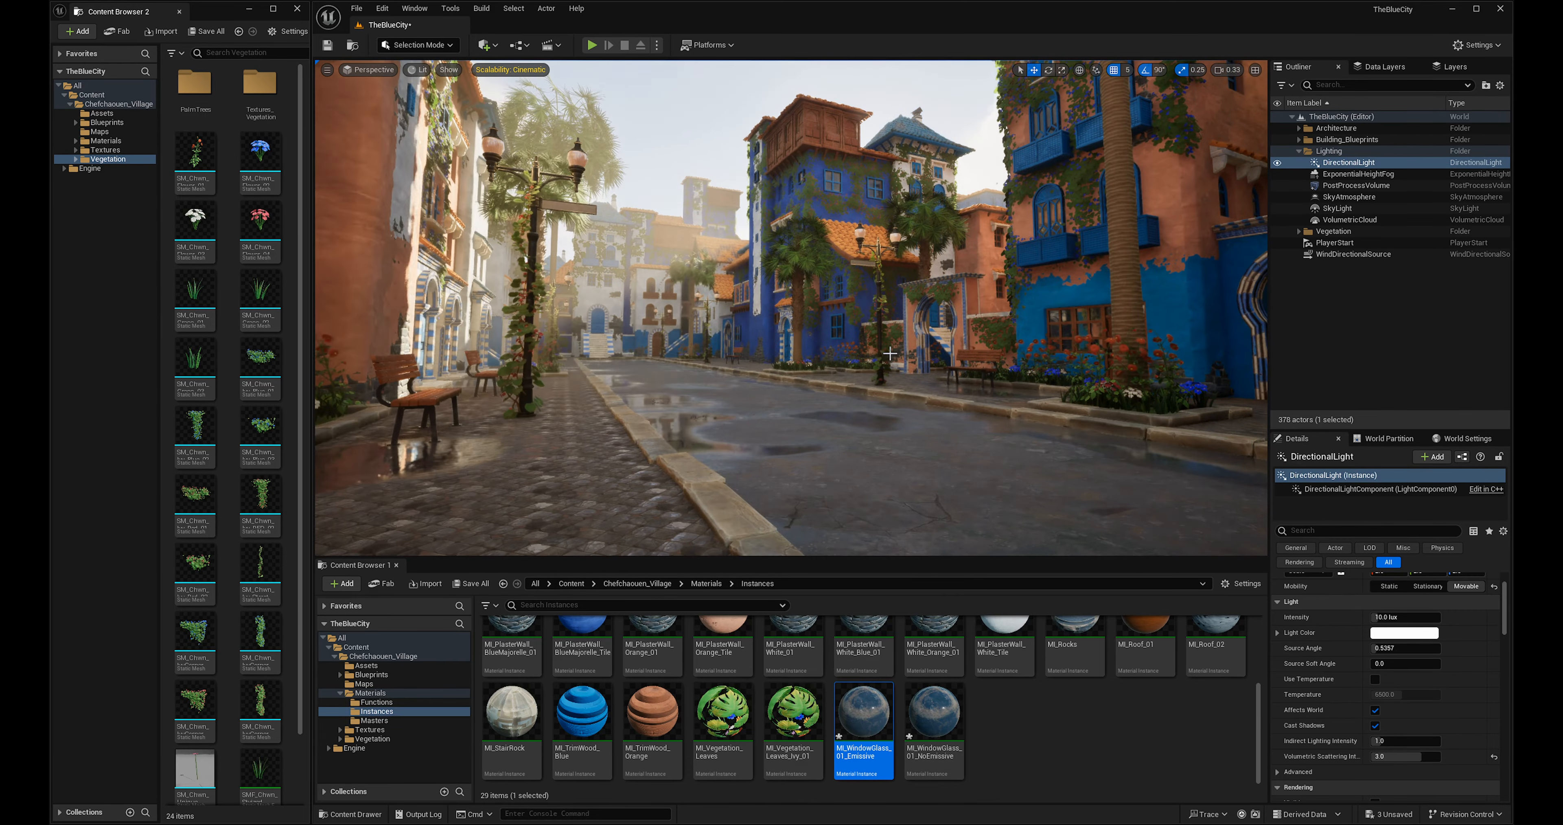
pyautogui.hotkey('ctrl', 'l')
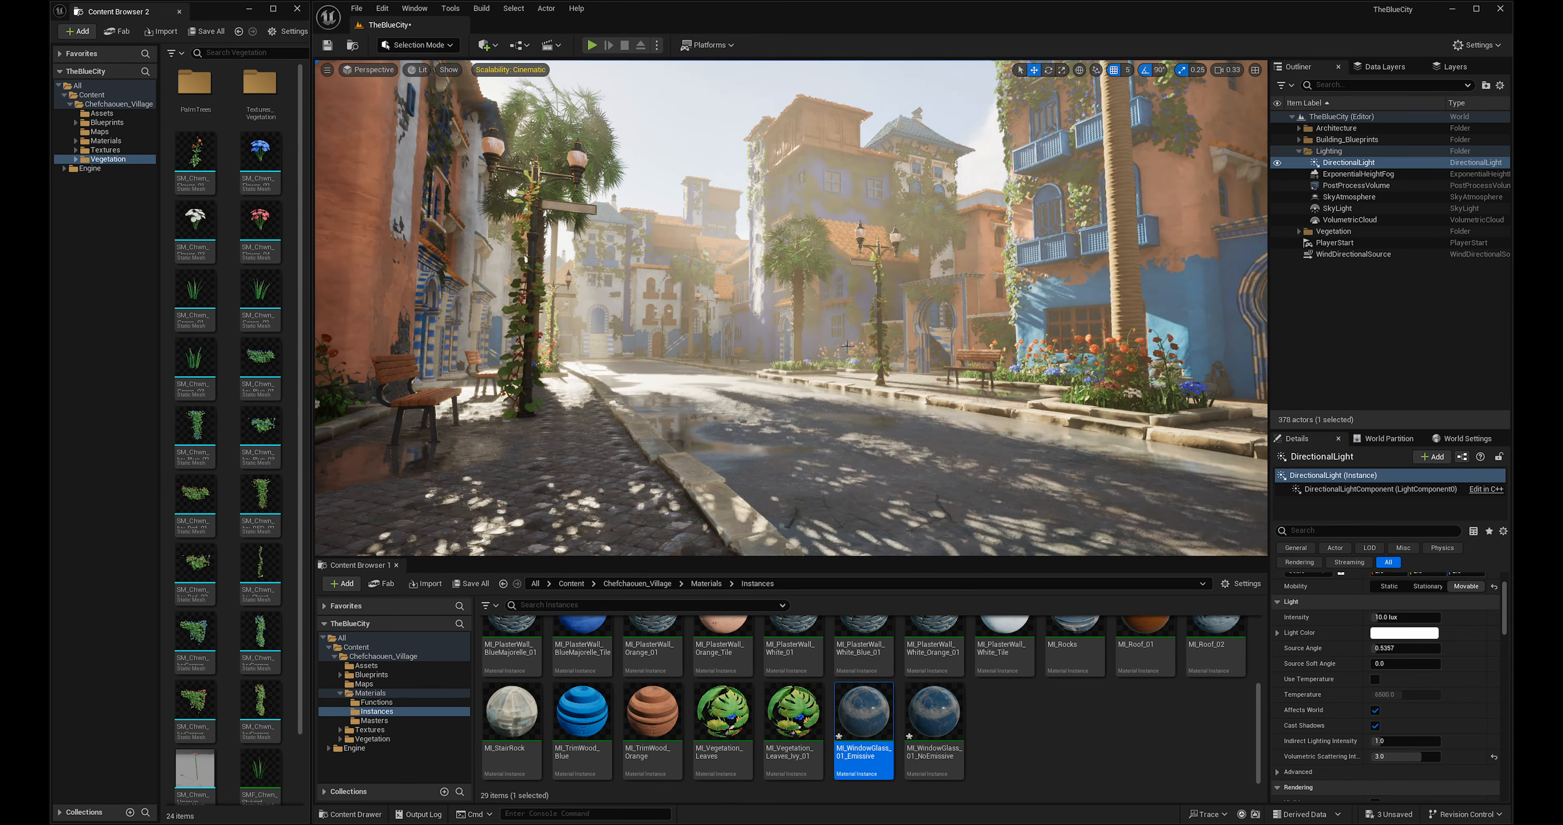
pyautogui.hotkey('ctrl', 'l')
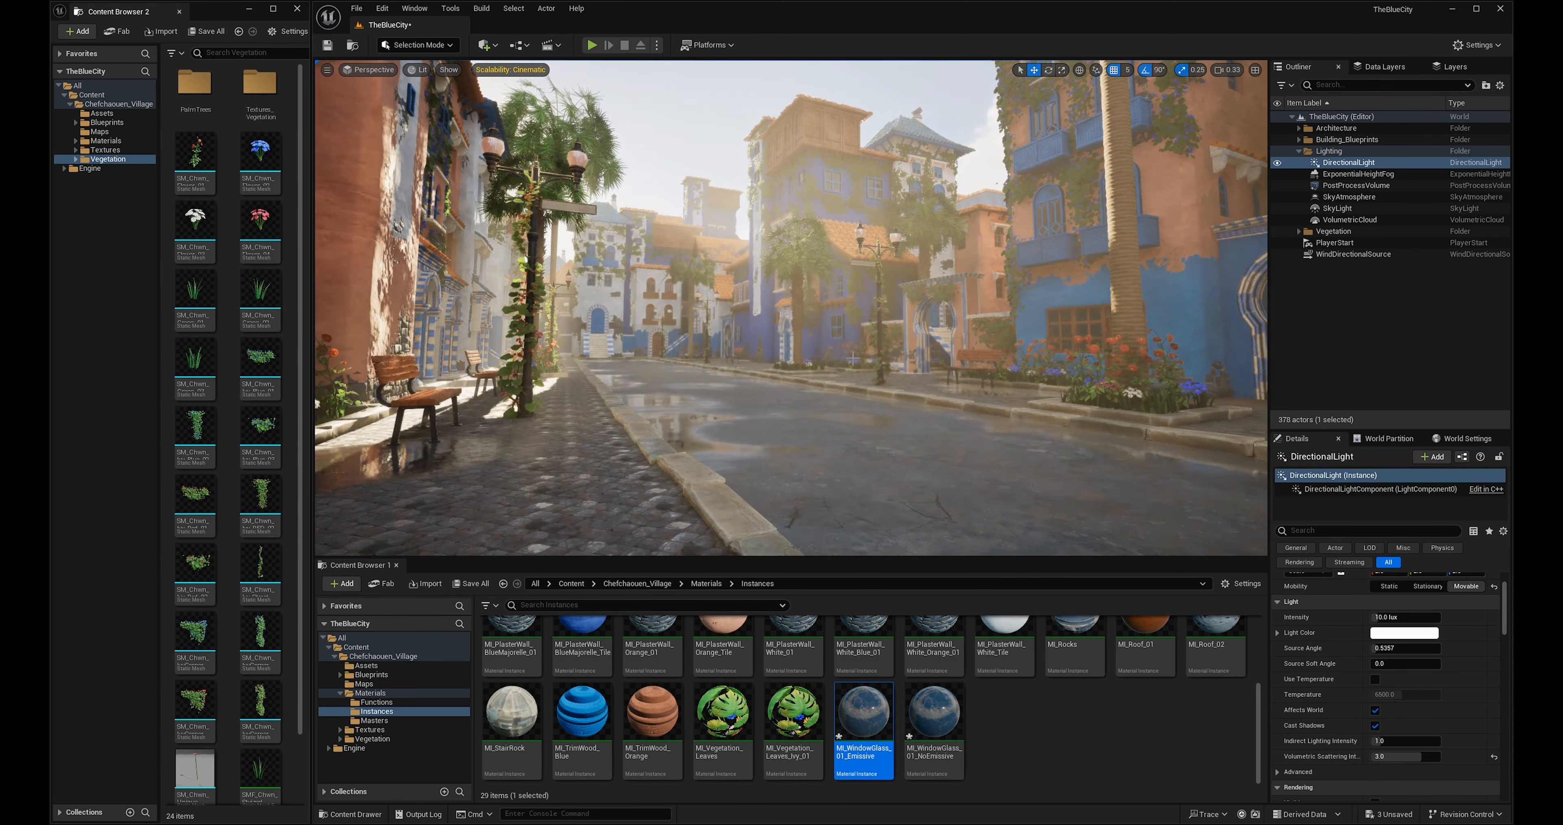
pyautogui.hotkey('ctrl', 'l')
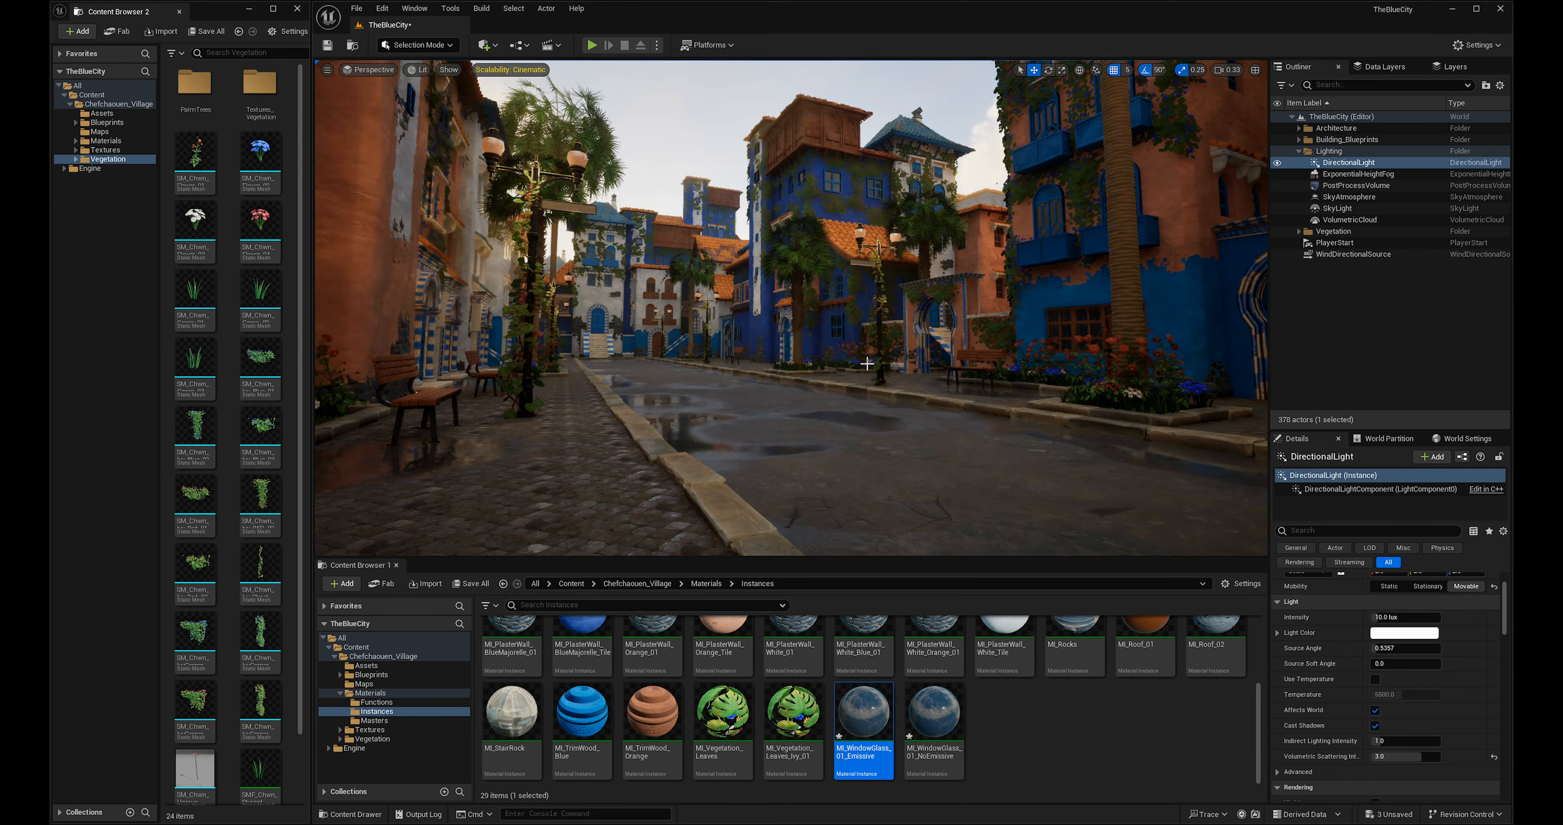
pyautogui.hotkey('ctrl', 'l')
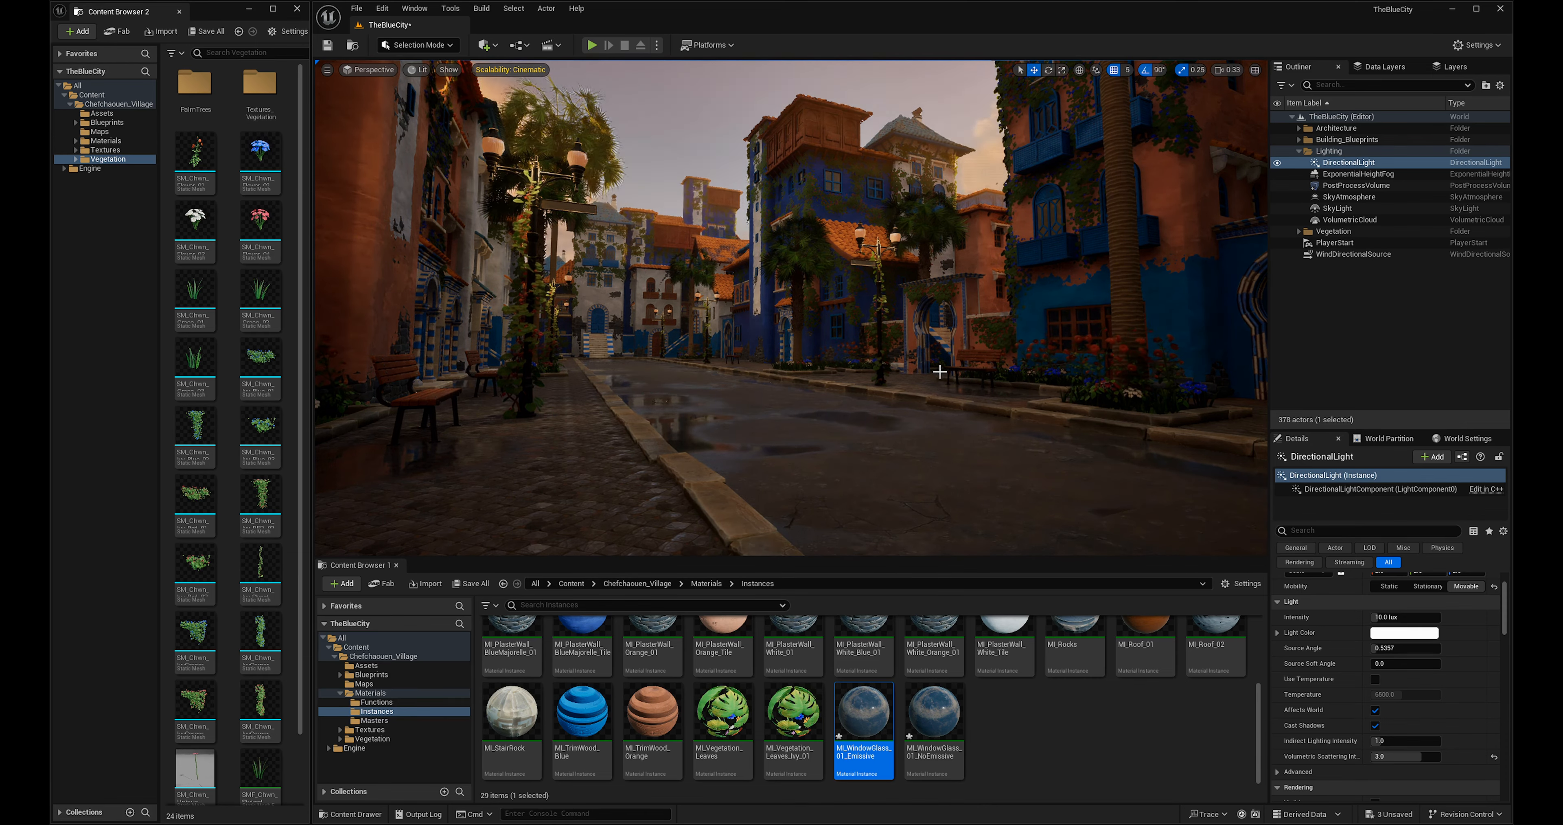
pyautogui.hotkey('ctrl', 'l')
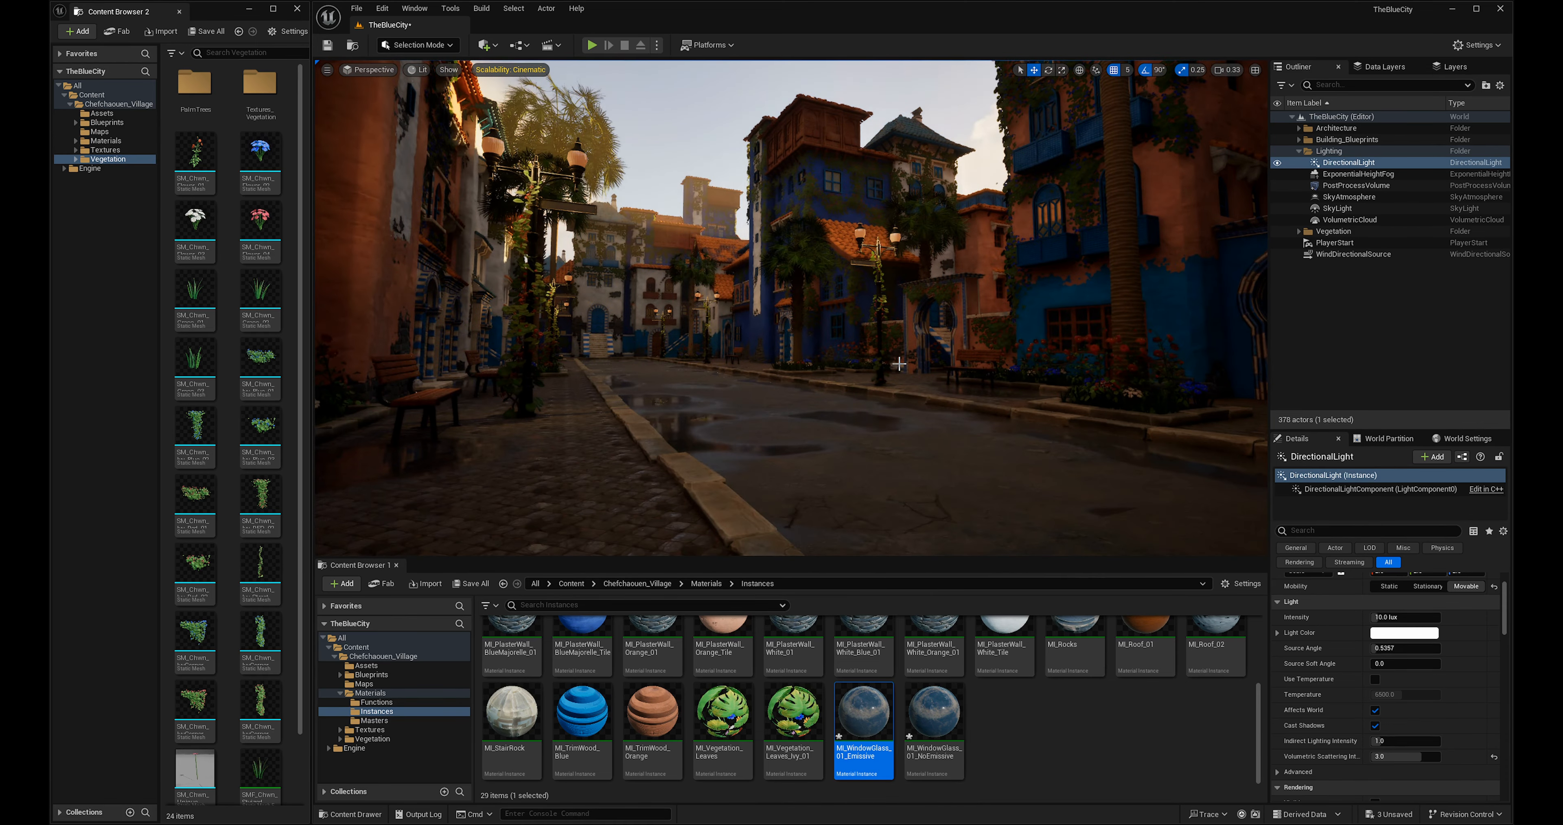
pyautogui.hotkey('ctrl', 'l')
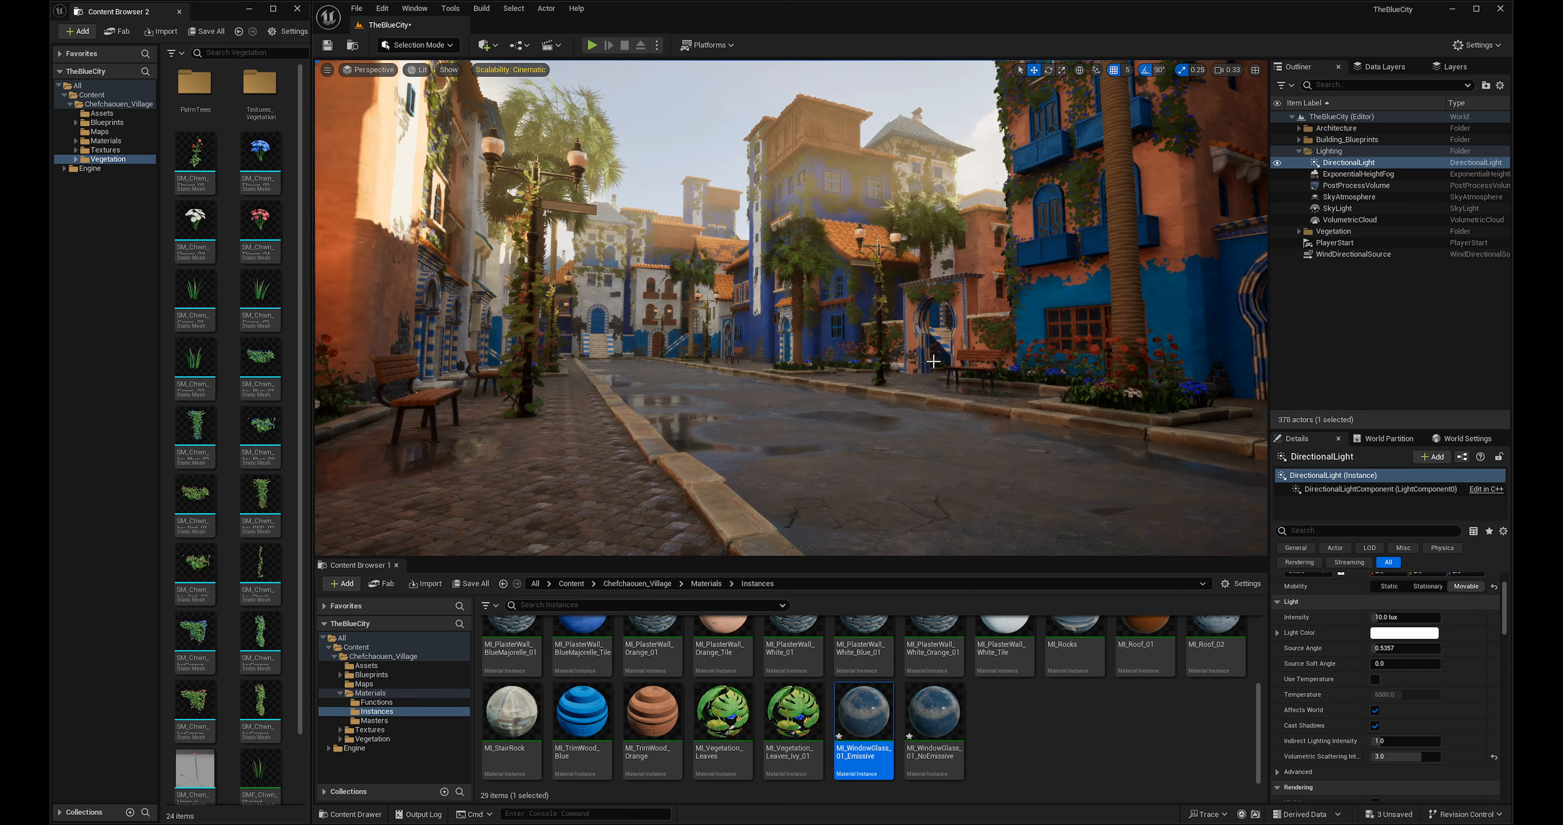
pyautogui.hotkey('ctrl', 'l')
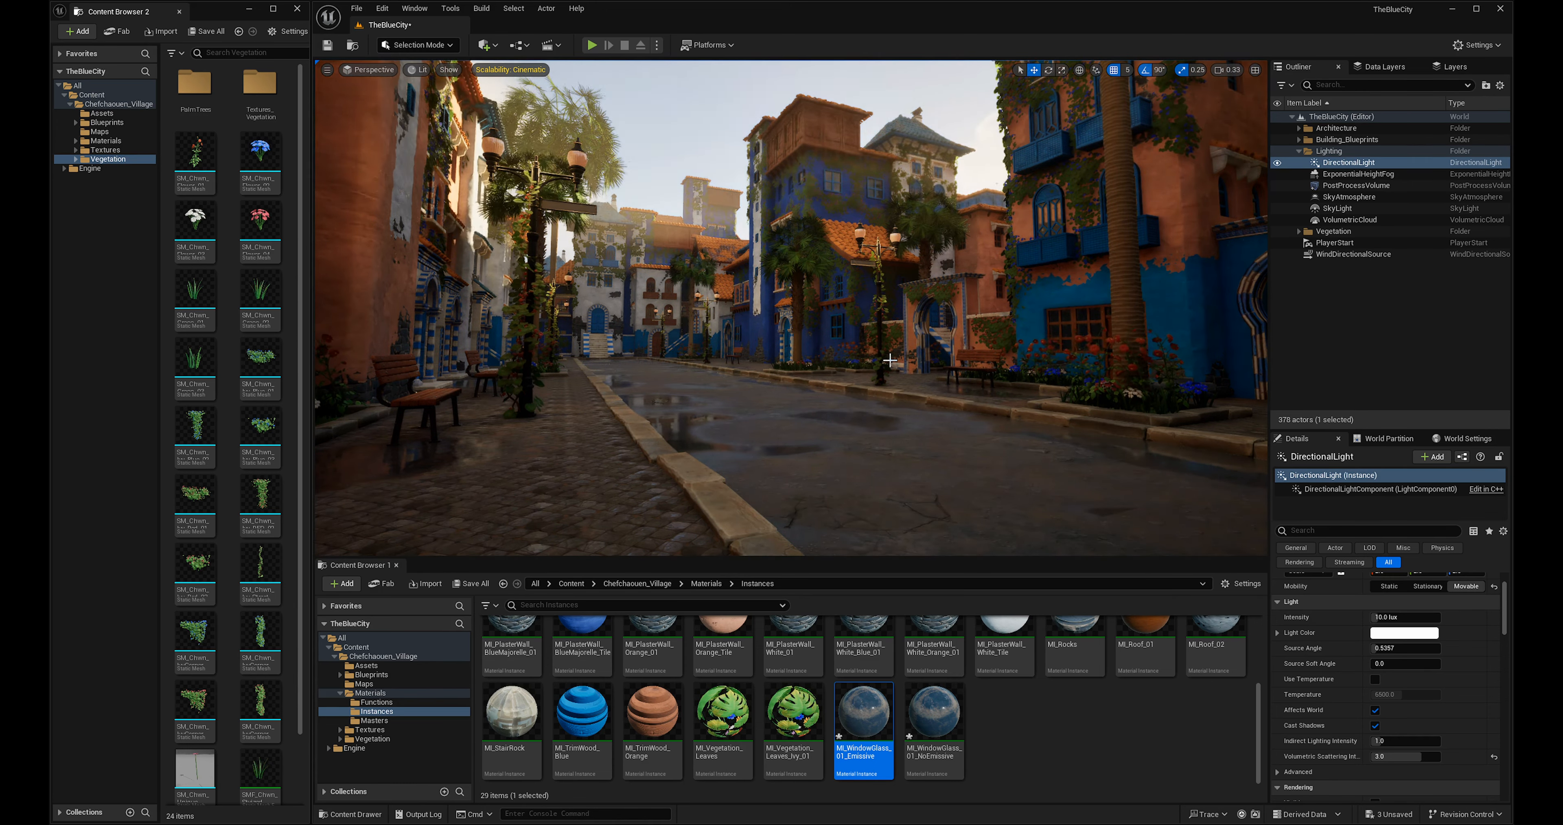
pyautogui.hotkey('ctrl', 'l')
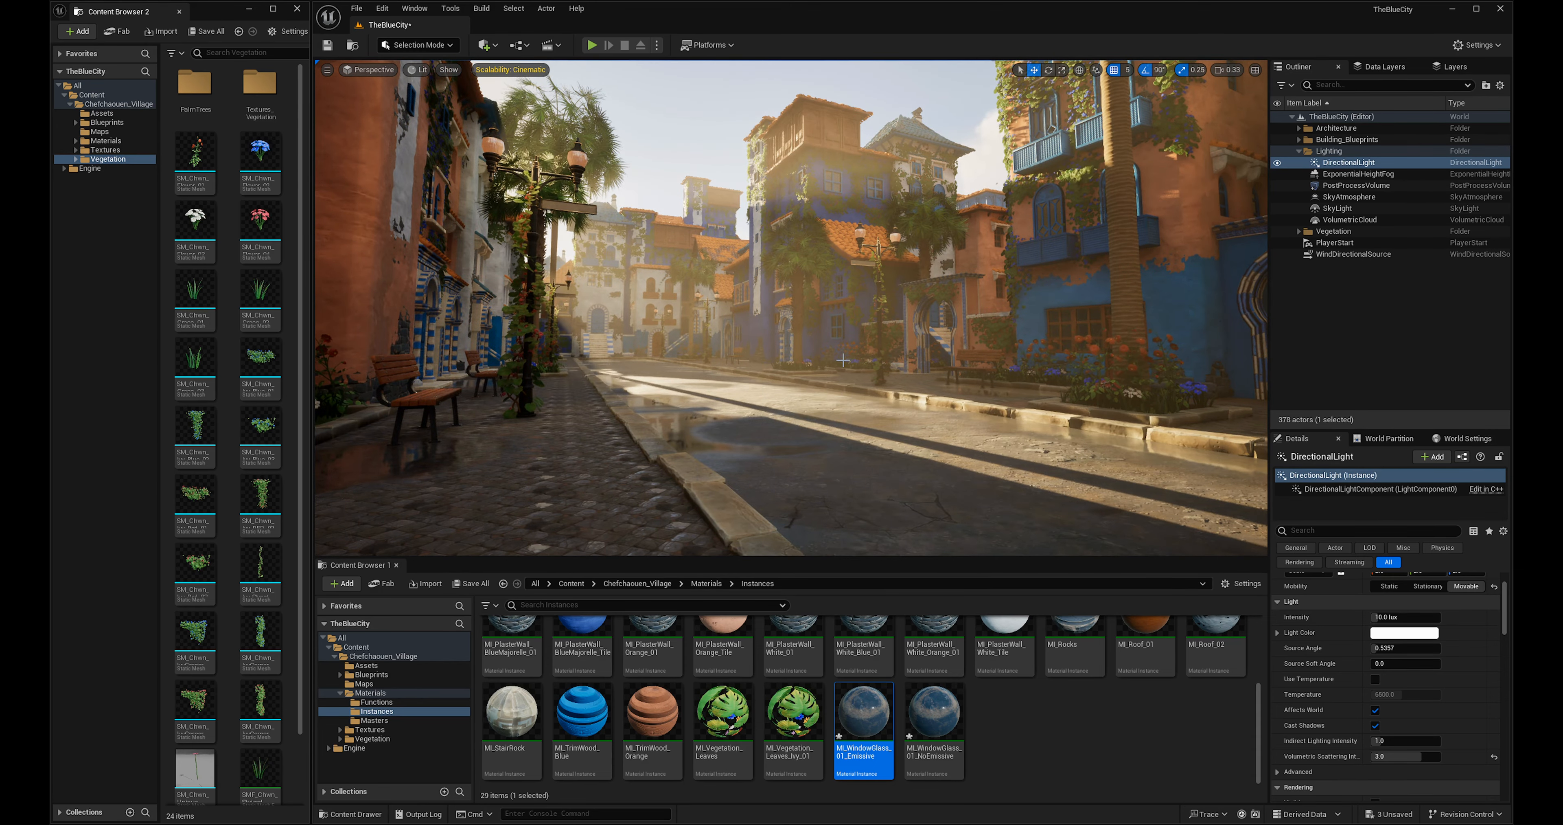
pyautogui.hotkey('ctrl', 'l')
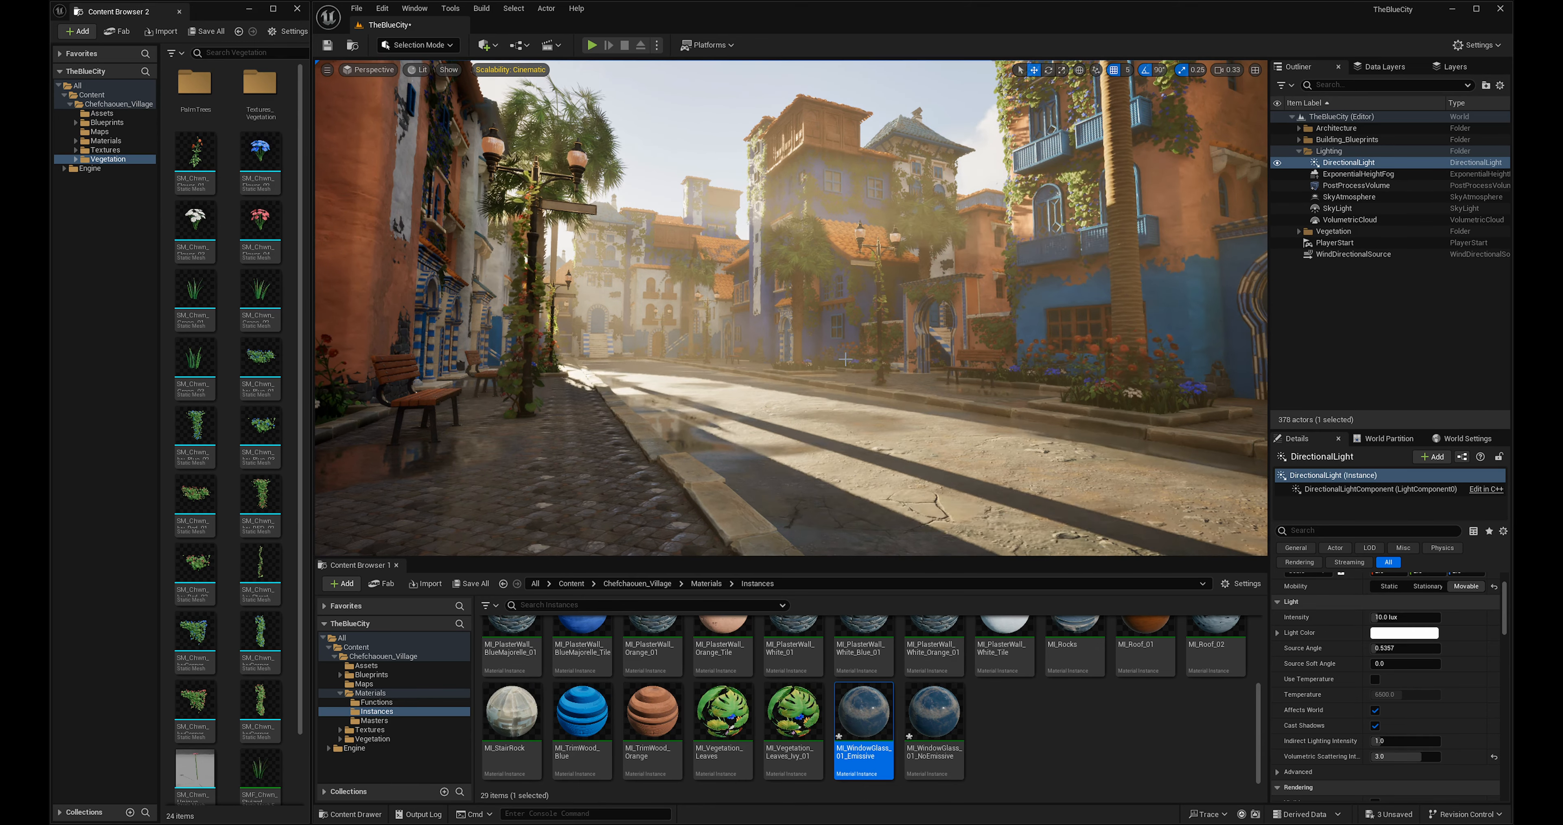
pyautogui.hotkey('ctrl', 'l')
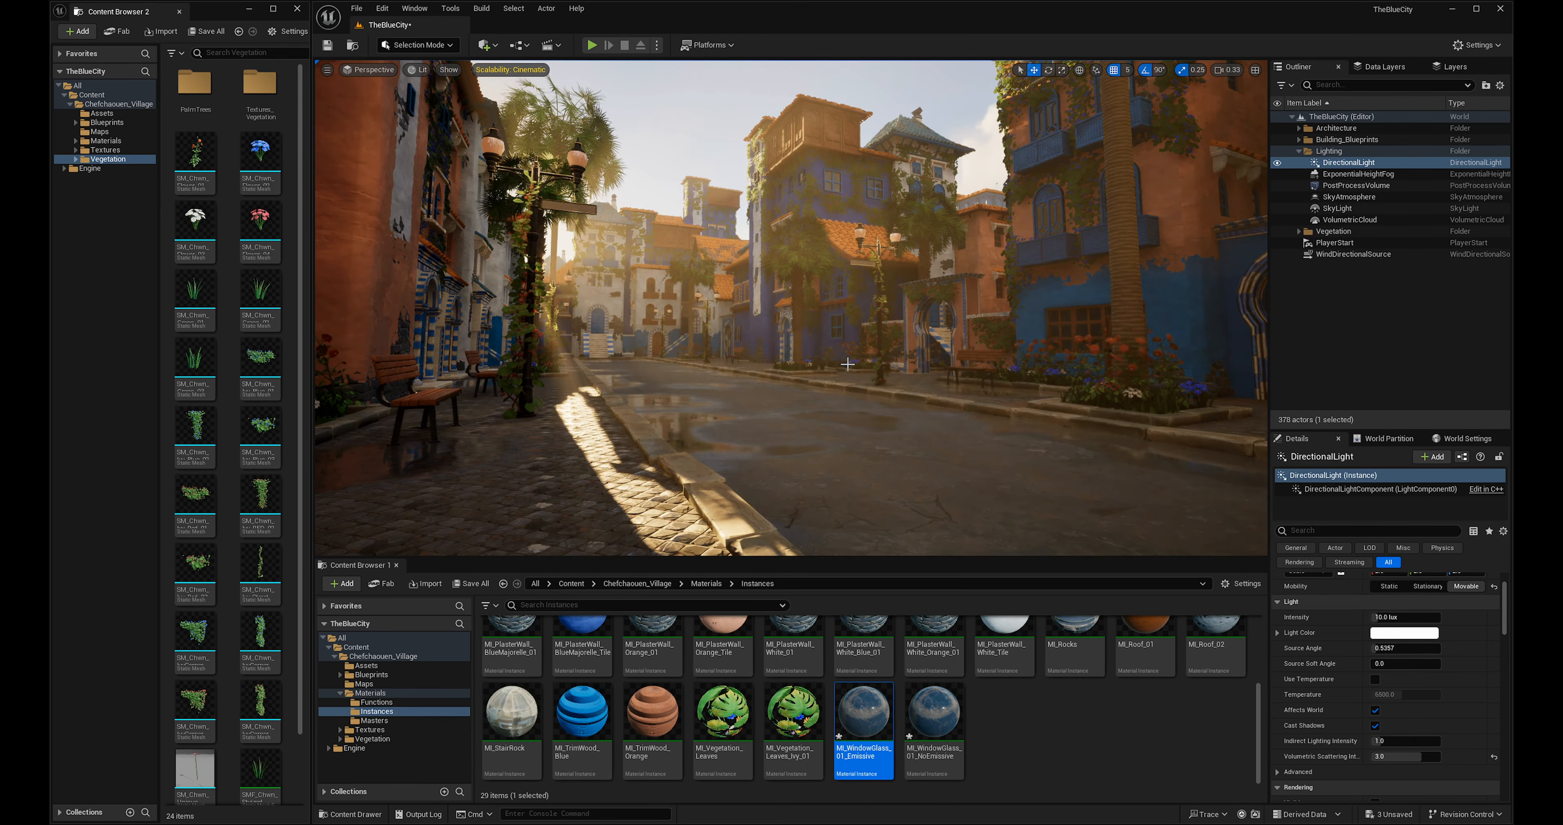
pyautogui.hotkey('ctrl', 'l')
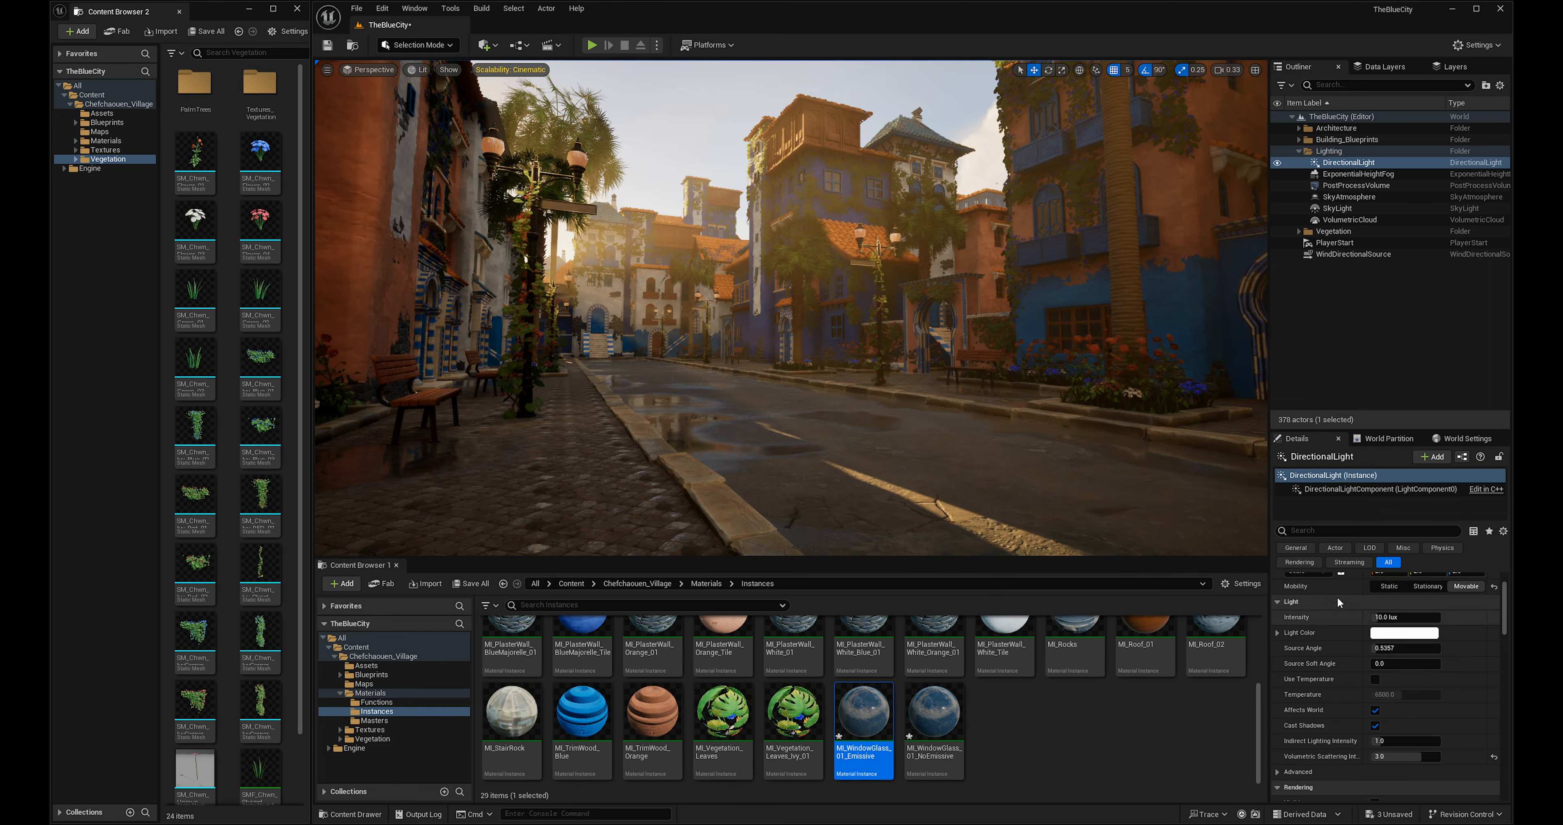
# Filter the ExponentialHeightFog properties by "volum", try a Scattering Distribution of about 0.5, and set it to 0.3.
pyautogui.moveTo(951, 362); pyautogui.dragTo(921, 84, button='right')
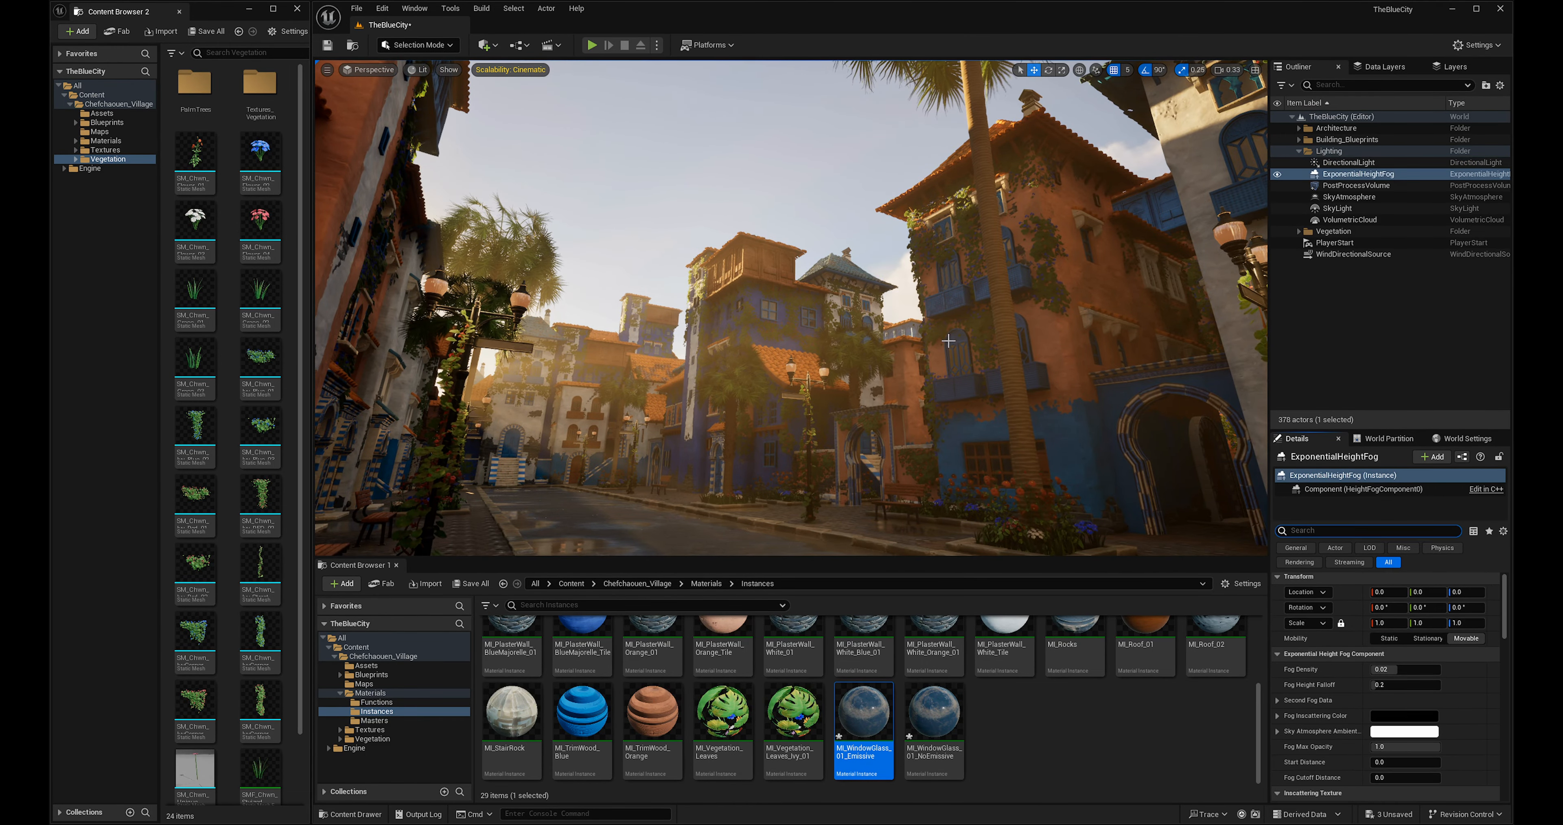
pyautogui.click(1344, 176)
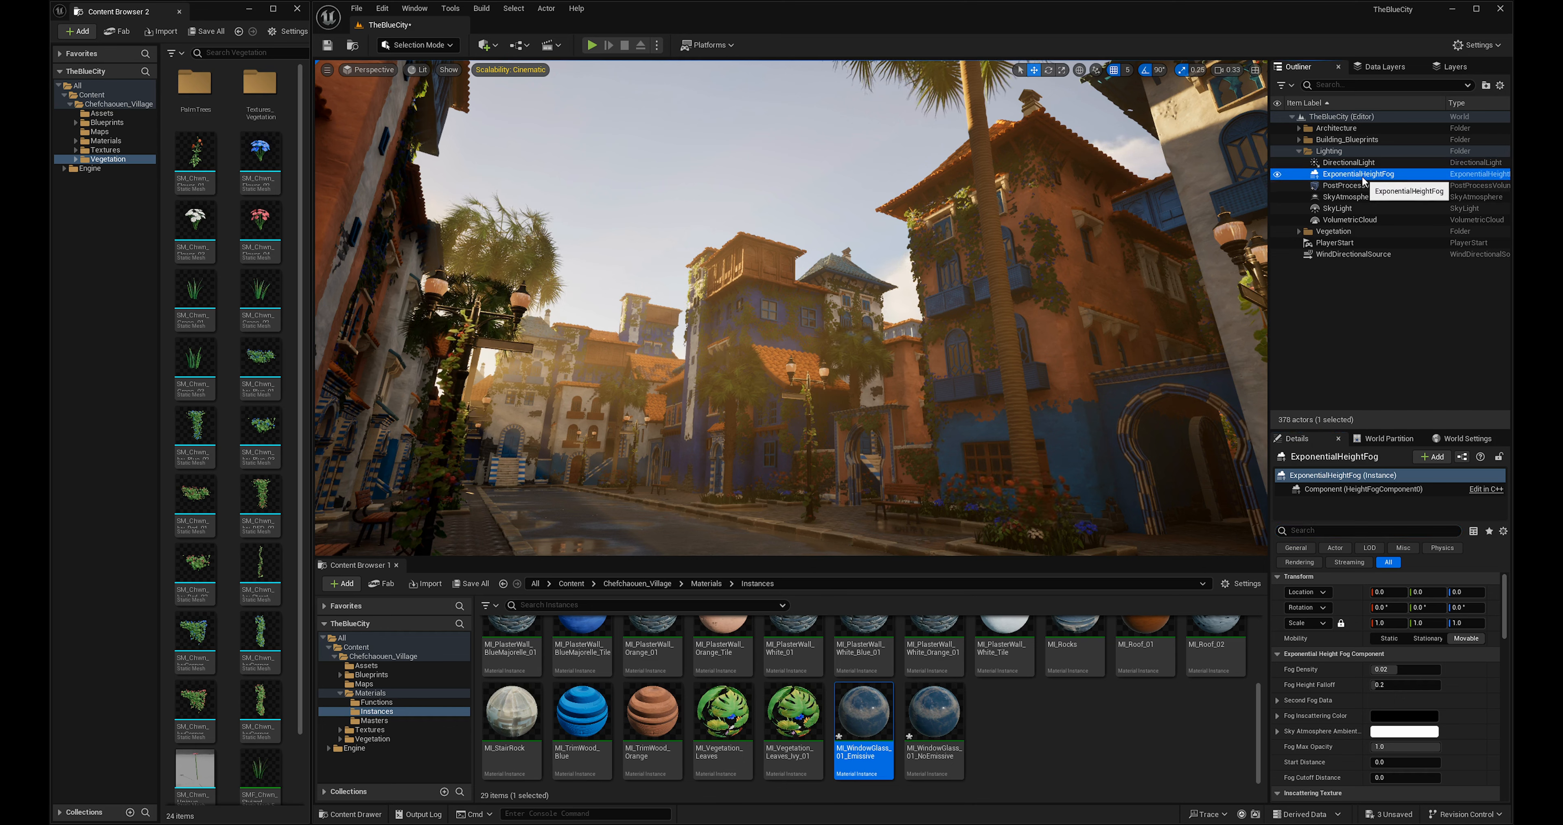
pyautogui.click(1302, 530)
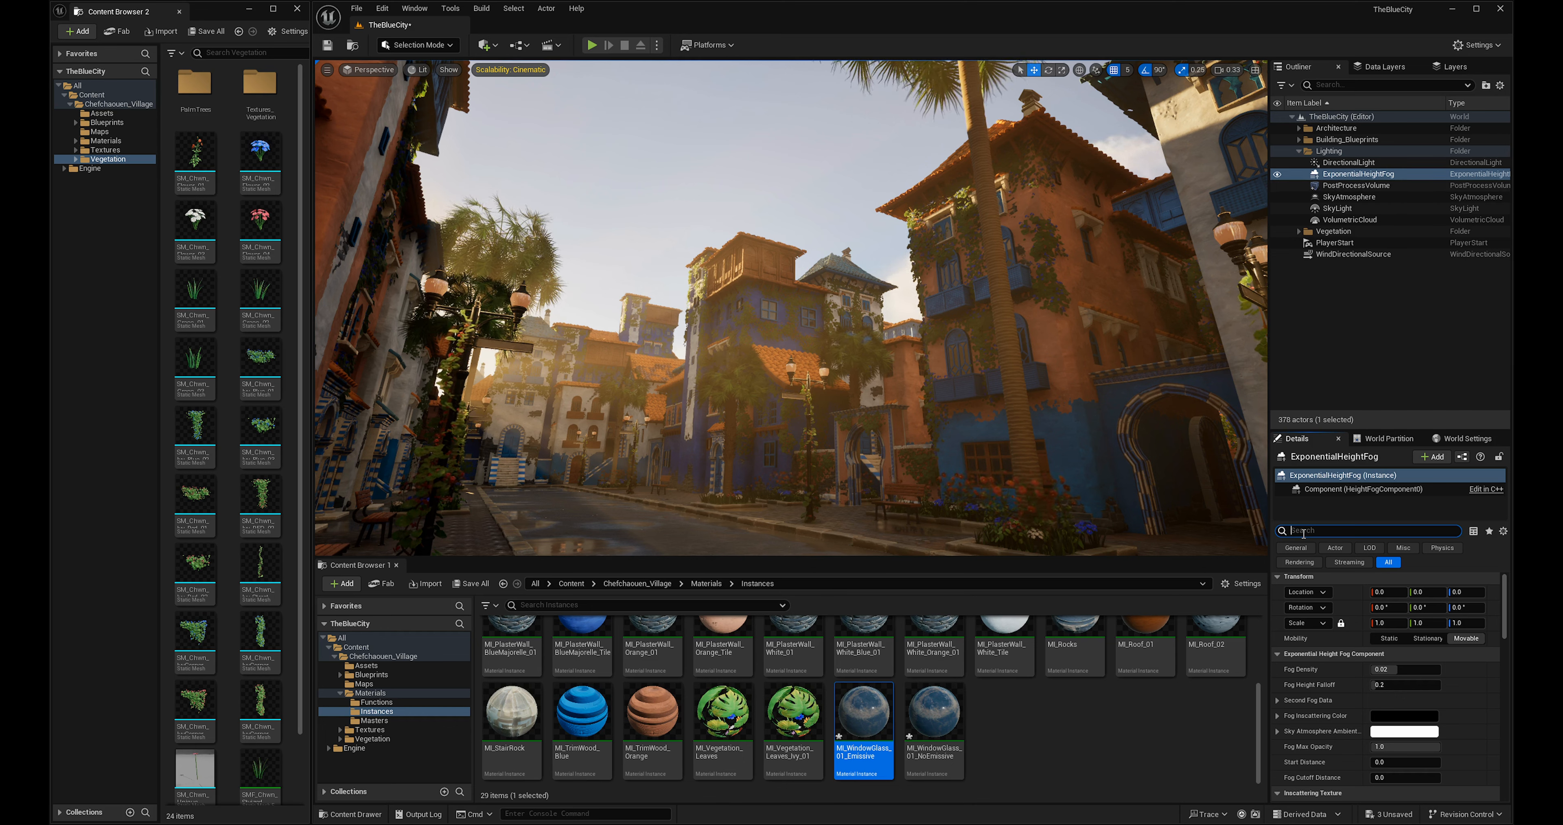
pyautogui.write('volum')
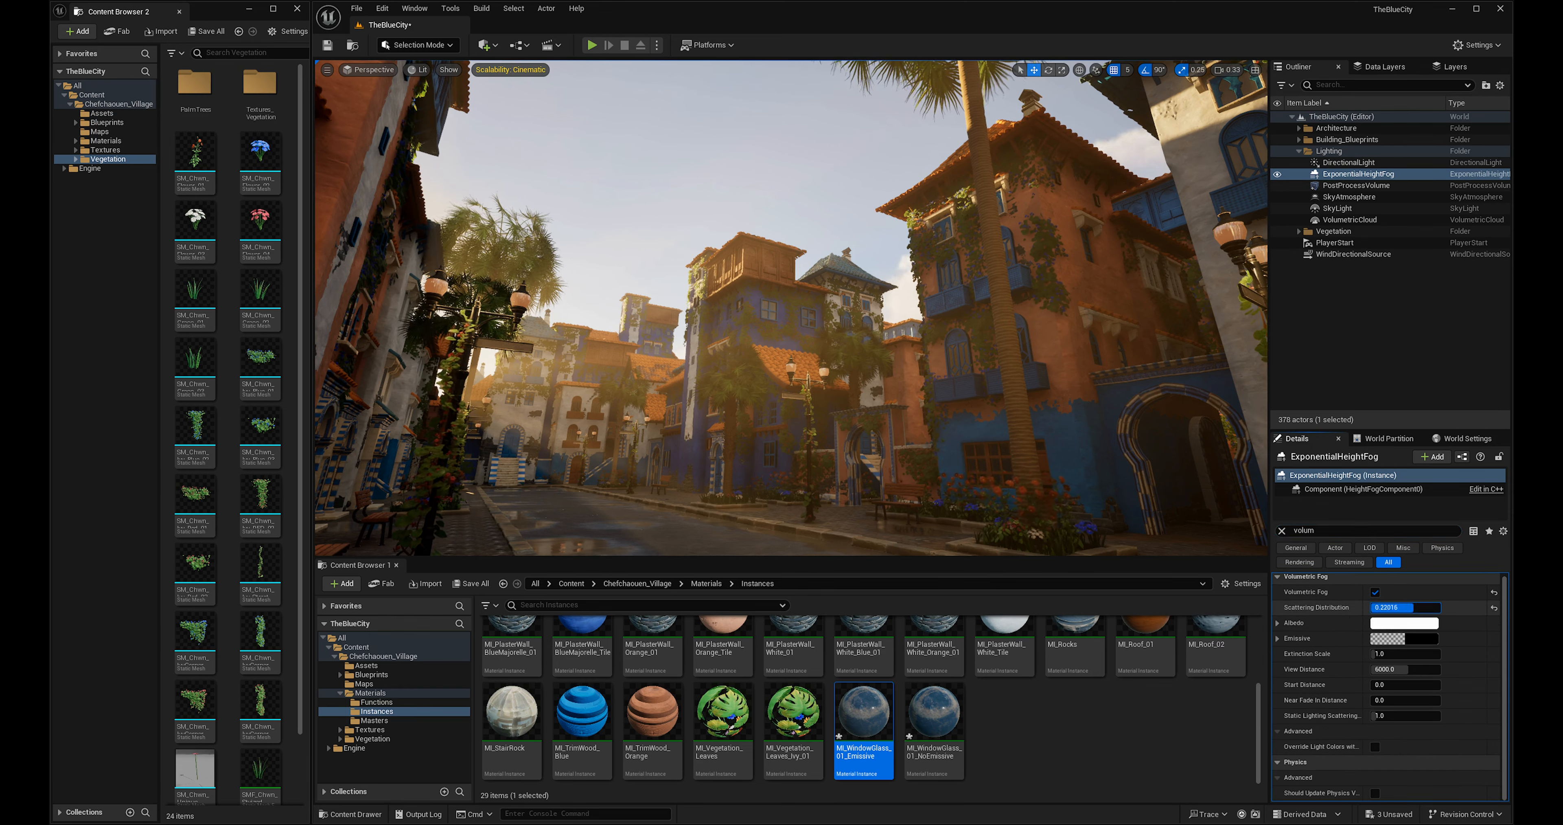
pyautogui.moveTo(1413, 607); pyautogui.dragTo(1418, 607)
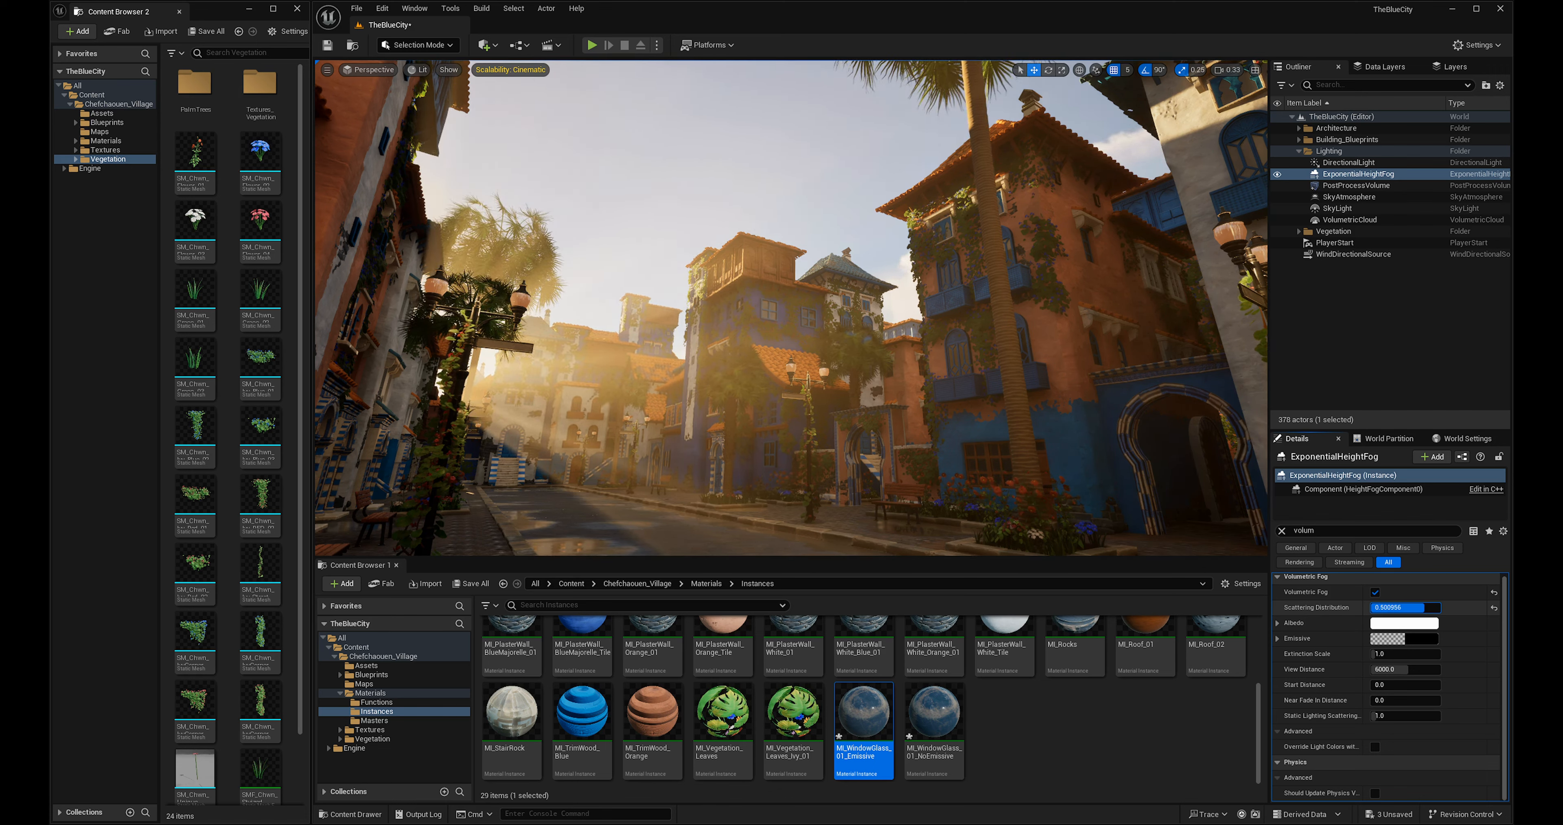
pyautogui.click(1383, 608)
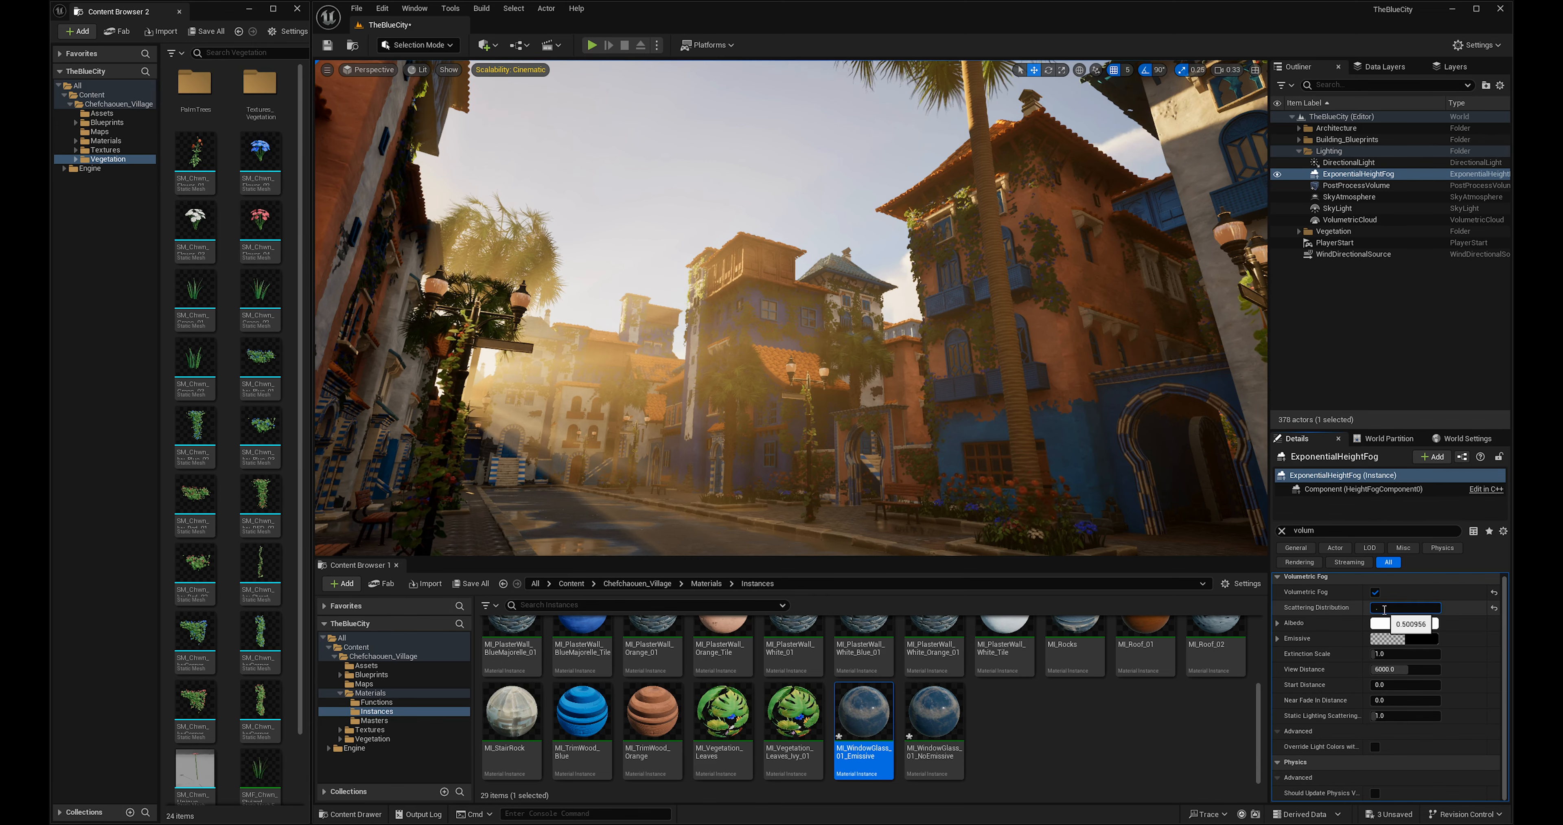
pyautogui.write('0.3')
pyautogui.press('Return')
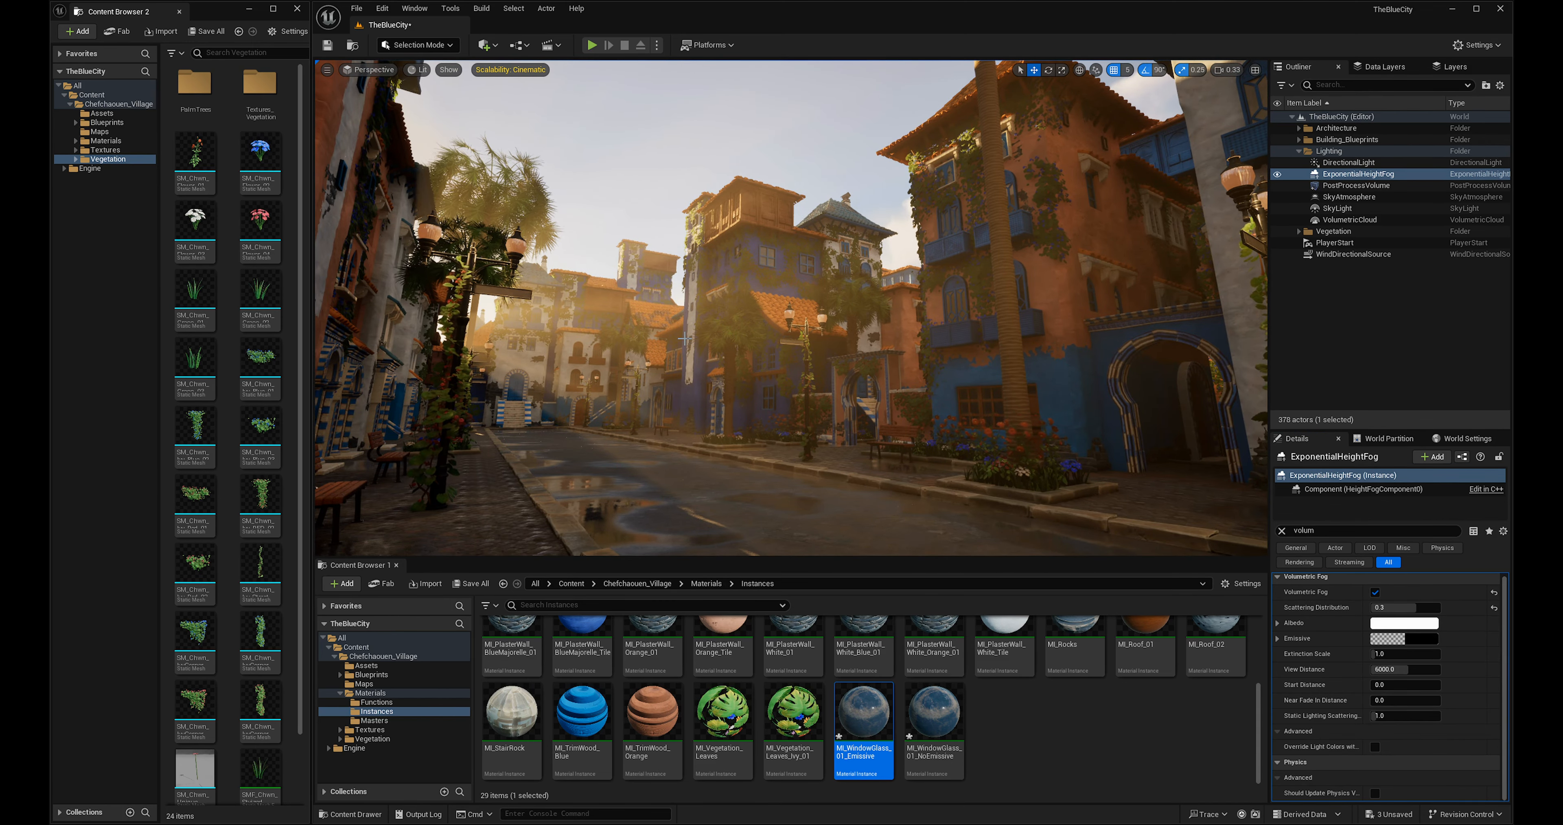
# Try night, high, side and near-sunset sun angles over the street with the current Scattering Distribution, and return to a low backlight.
pyautogui.hotkey('ctrl', 'l')
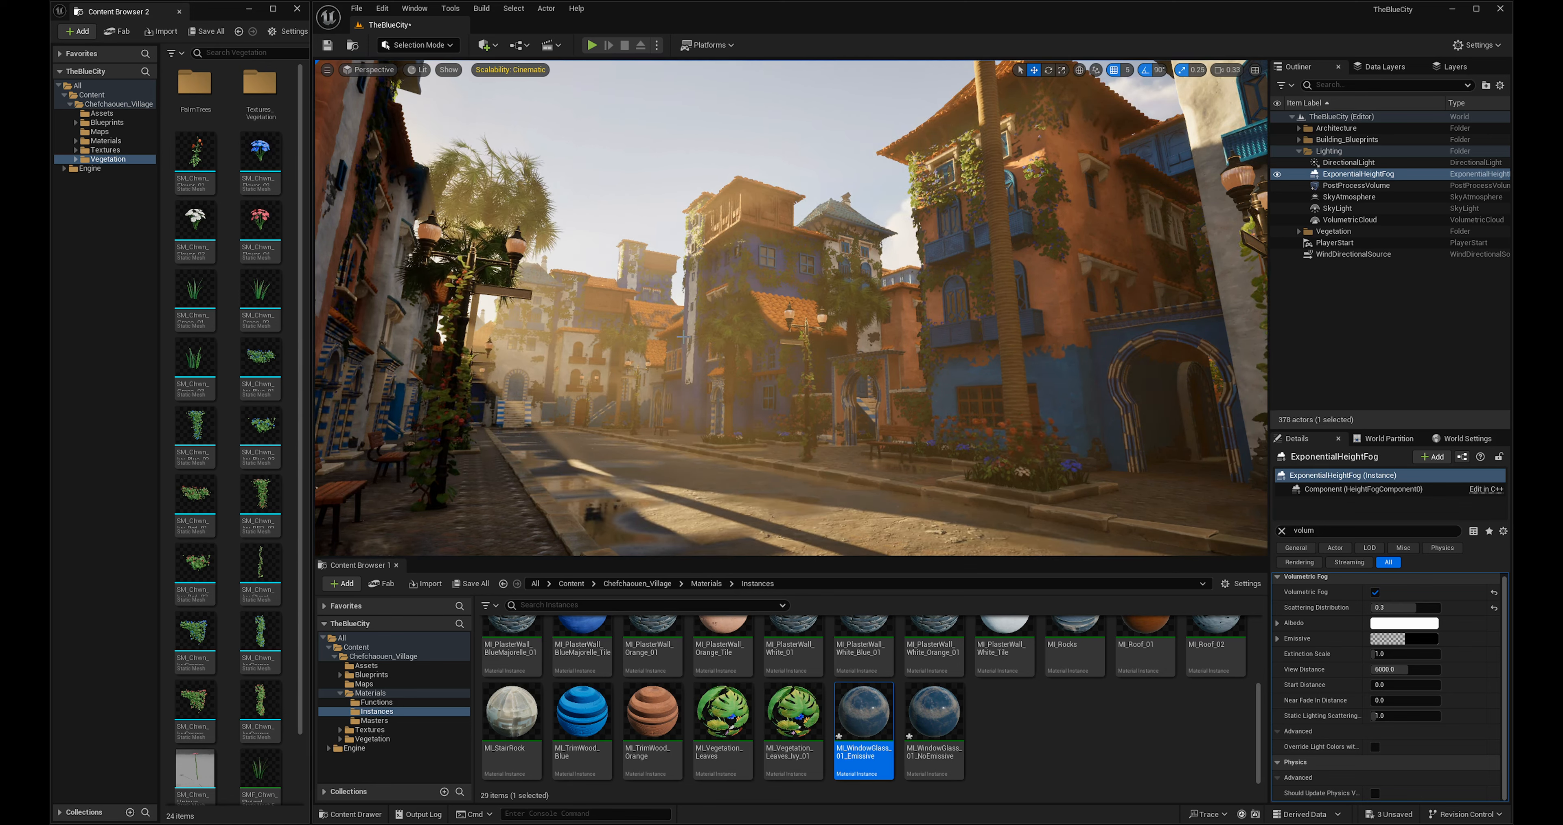
pyautogui.hotkey('ctrl', 'l')
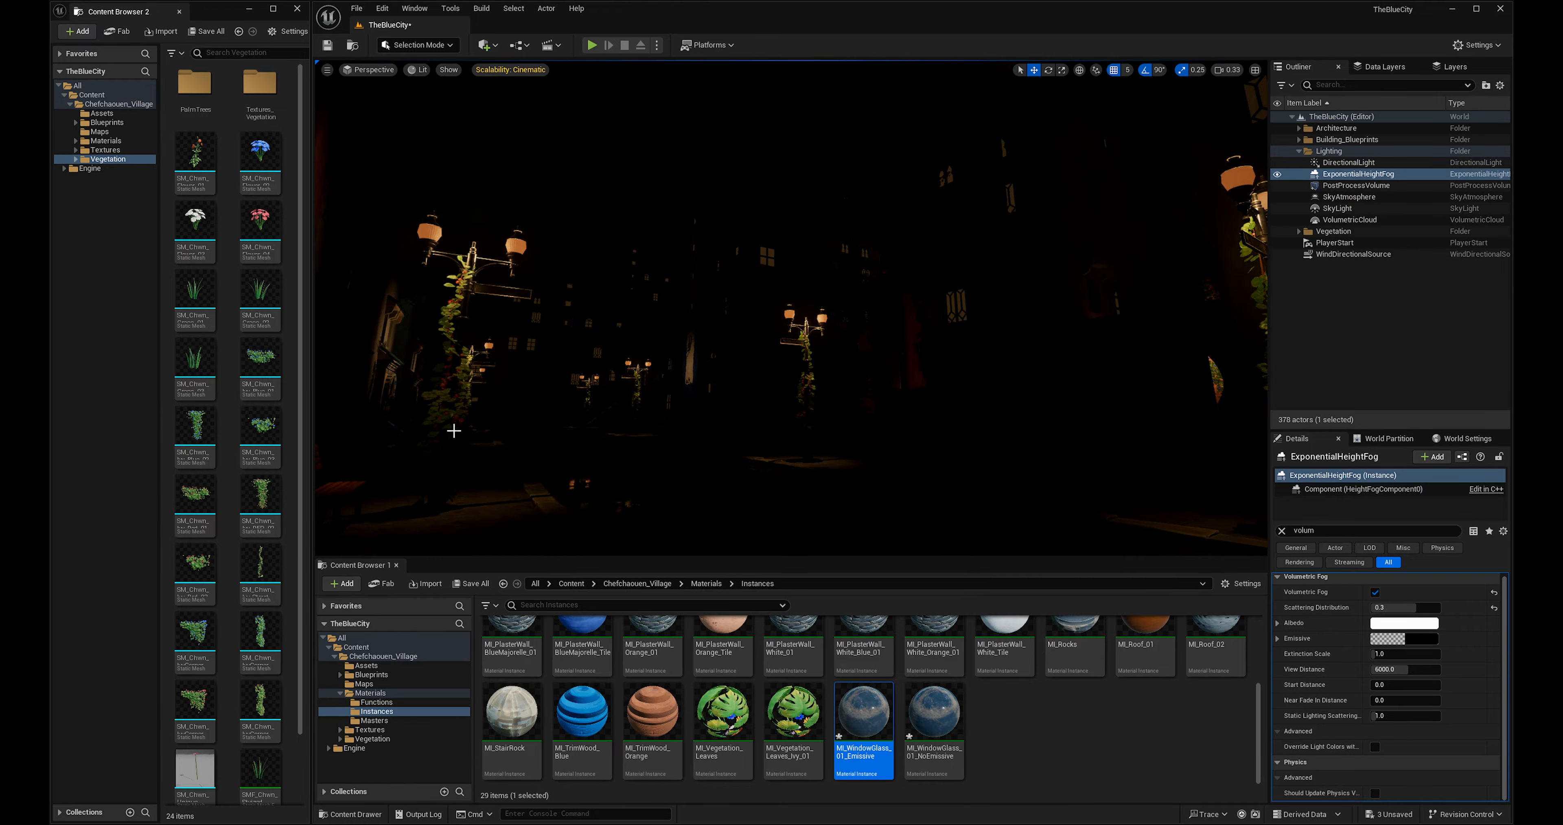
pyautogui.hotkey('ctrl', 'l')
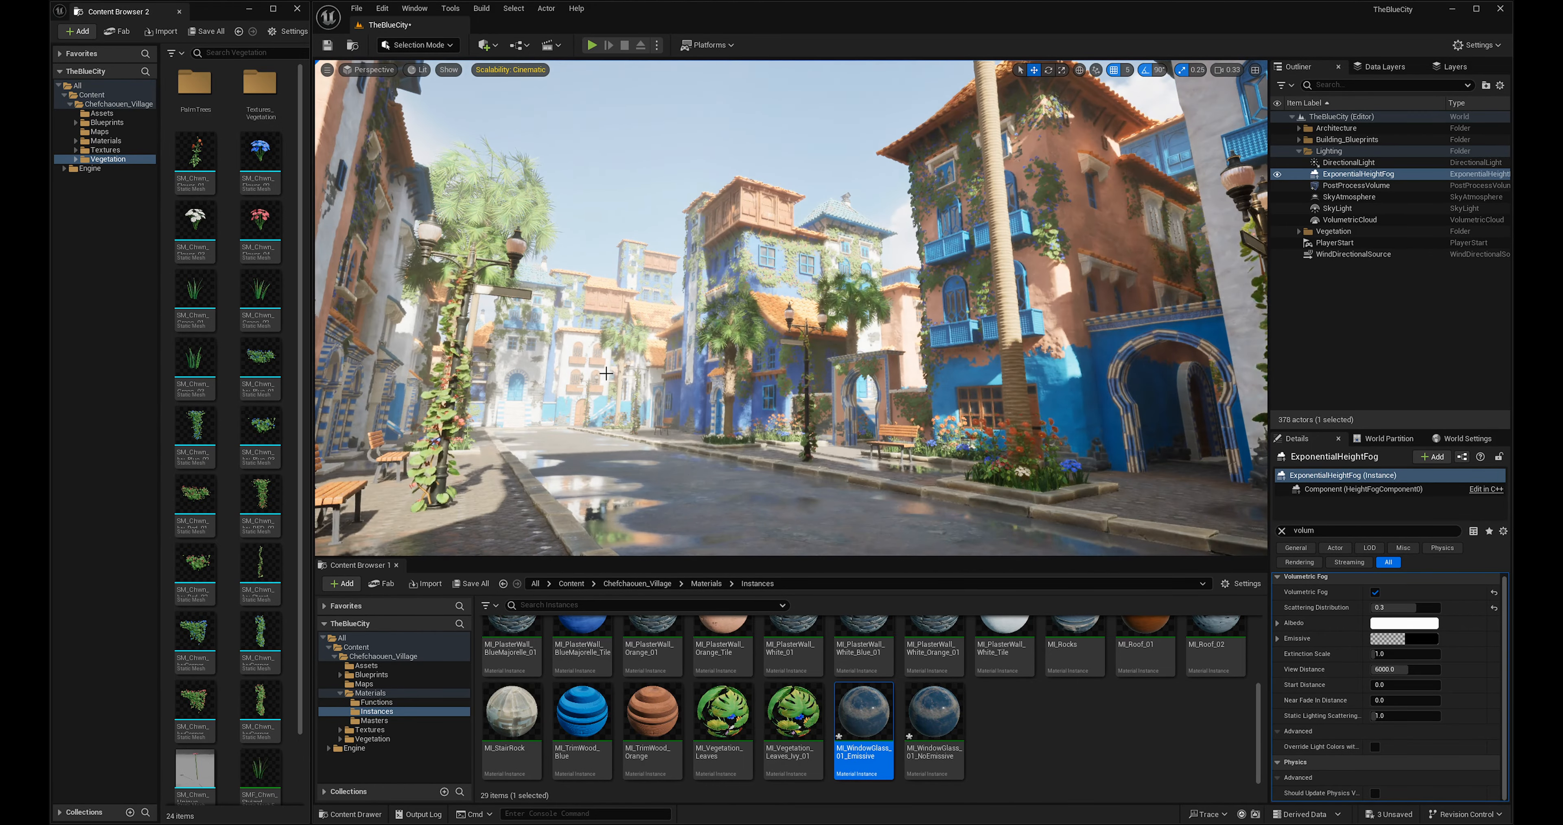
pyautogui.hotkey('ctrl', 'l')
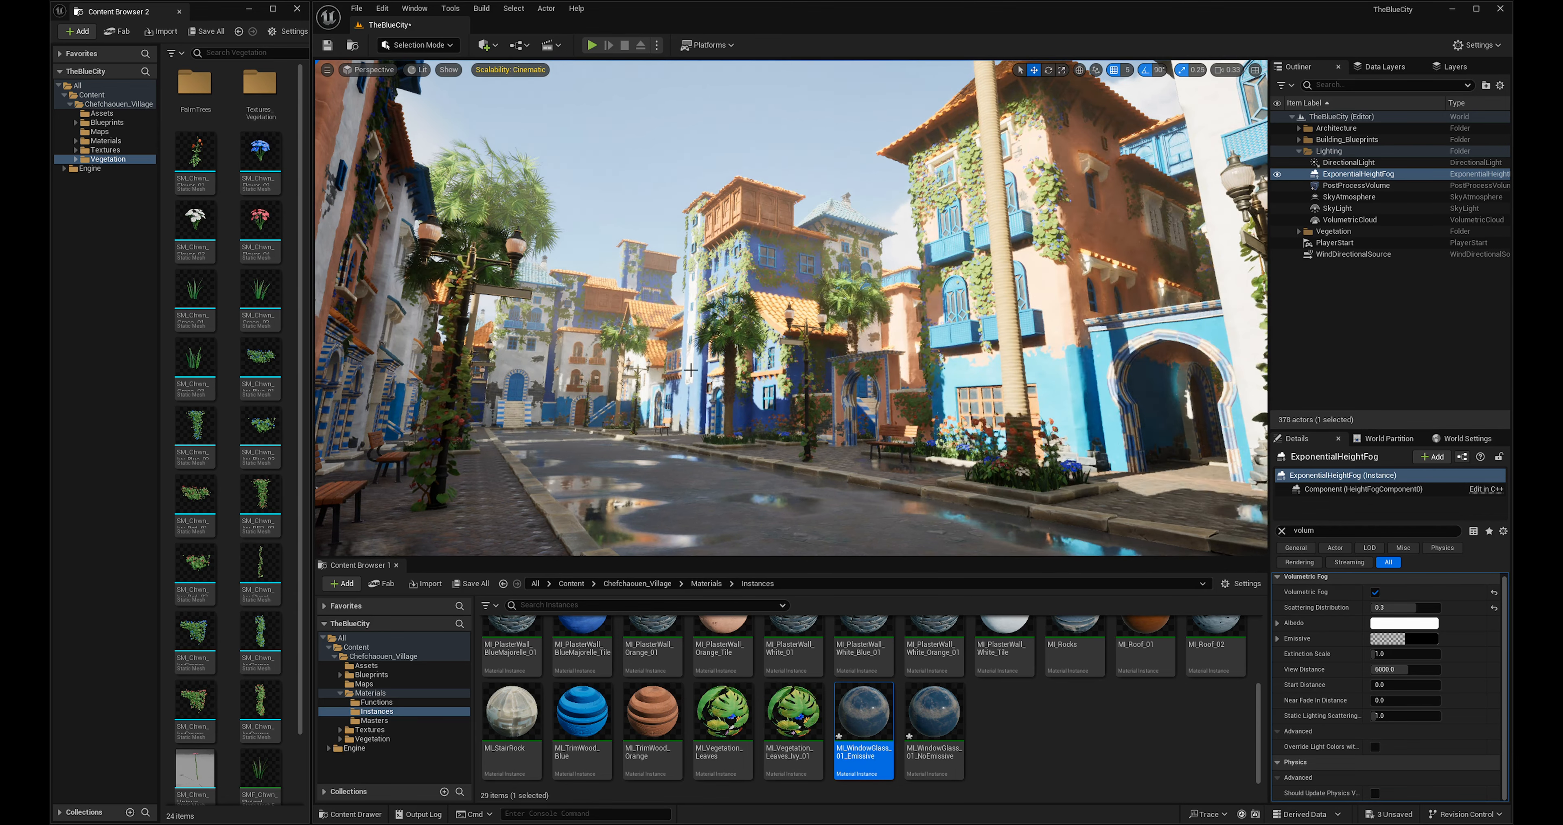
pyautogui.hotkey('ctrl', 'l')
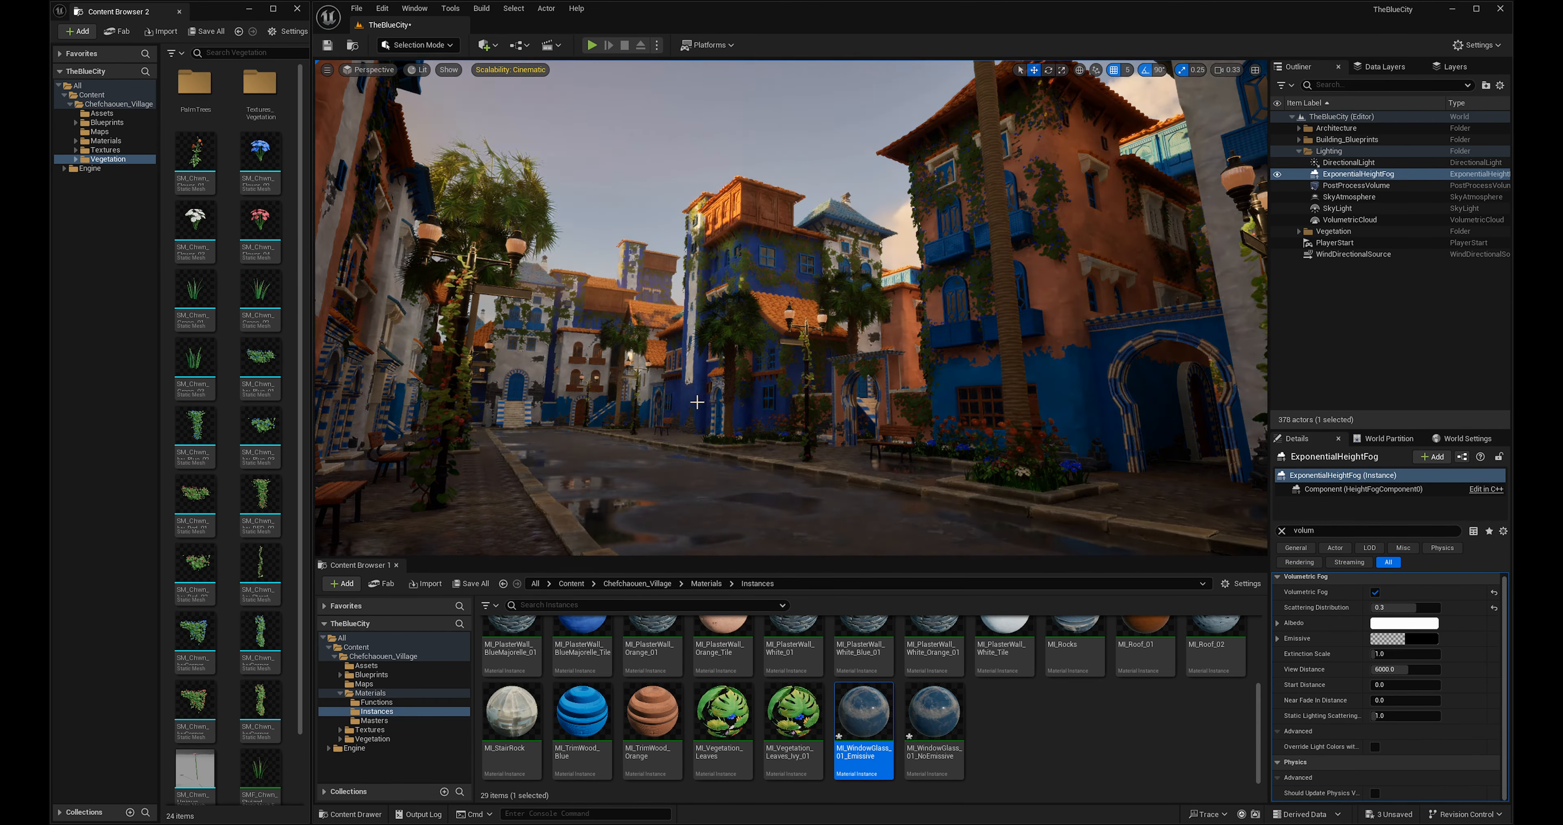
pyautogui.hotkey('ctrl', 'l')
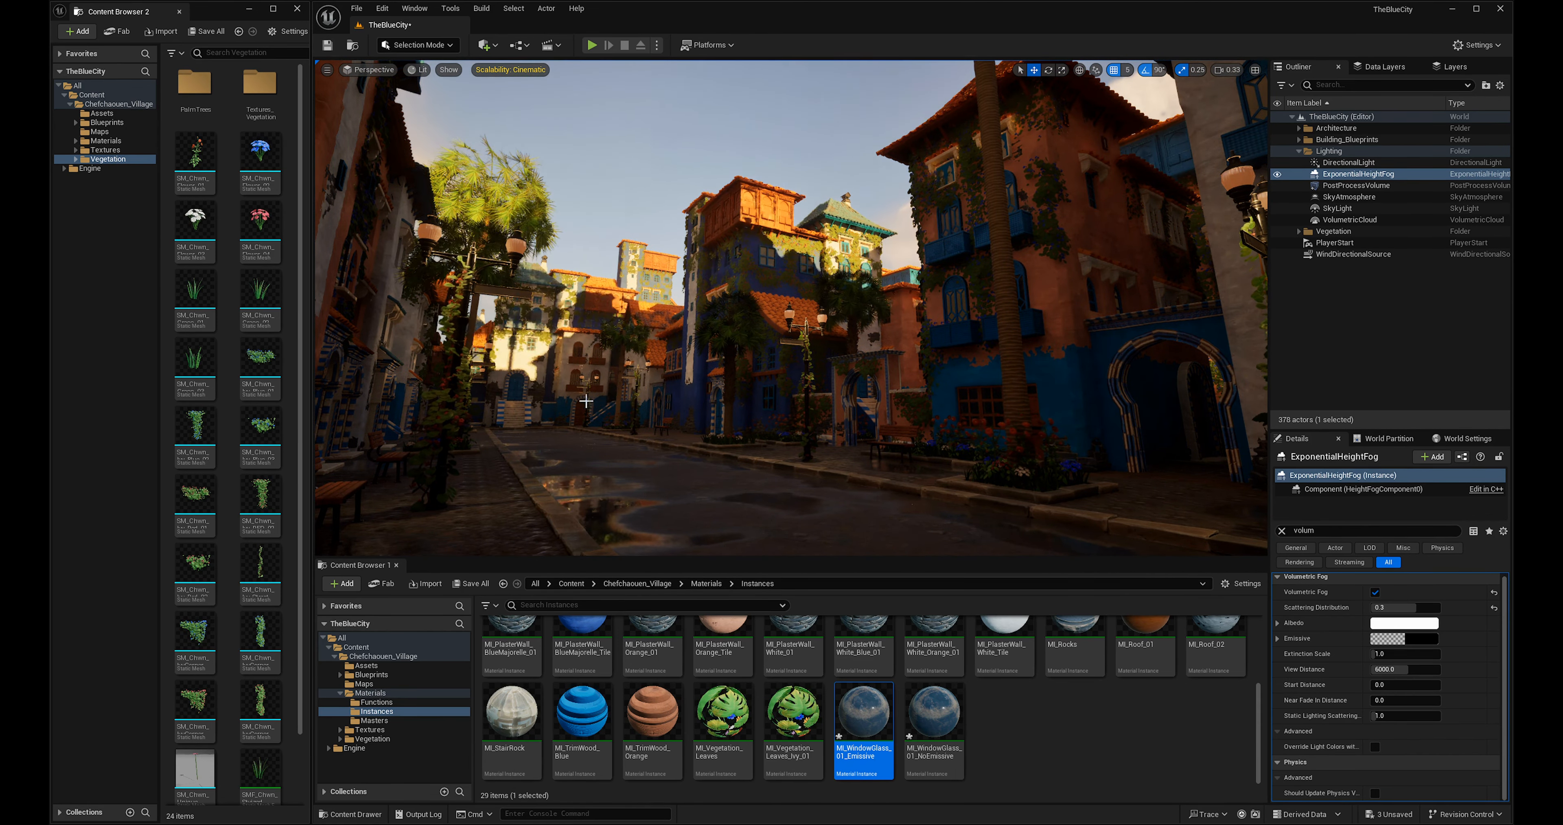
pyautogui.hotkey('ctrl', 'l')
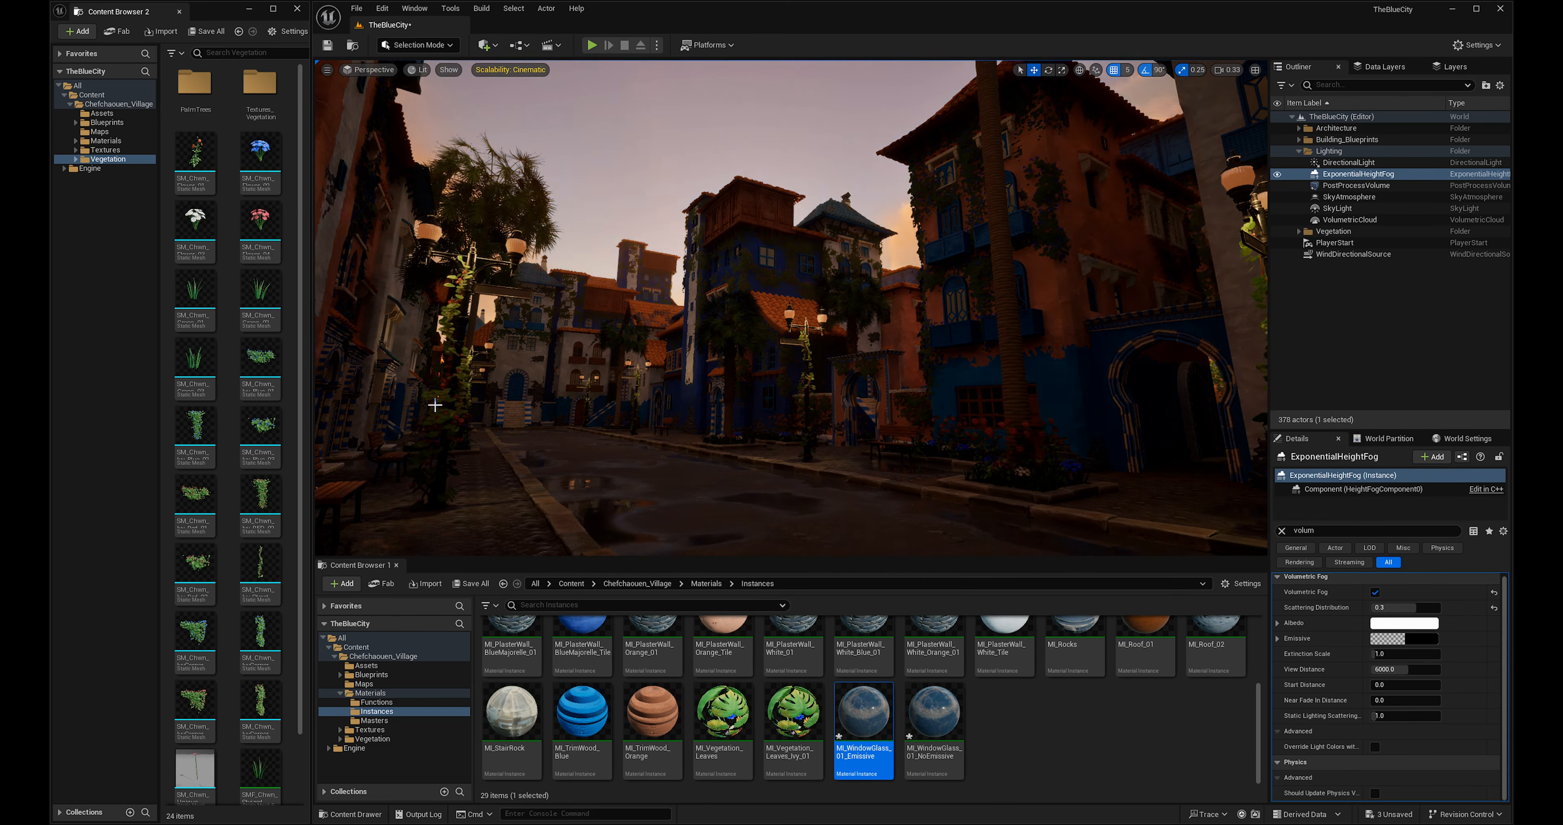
pyautogui.hotkey('ctrl', 'l')
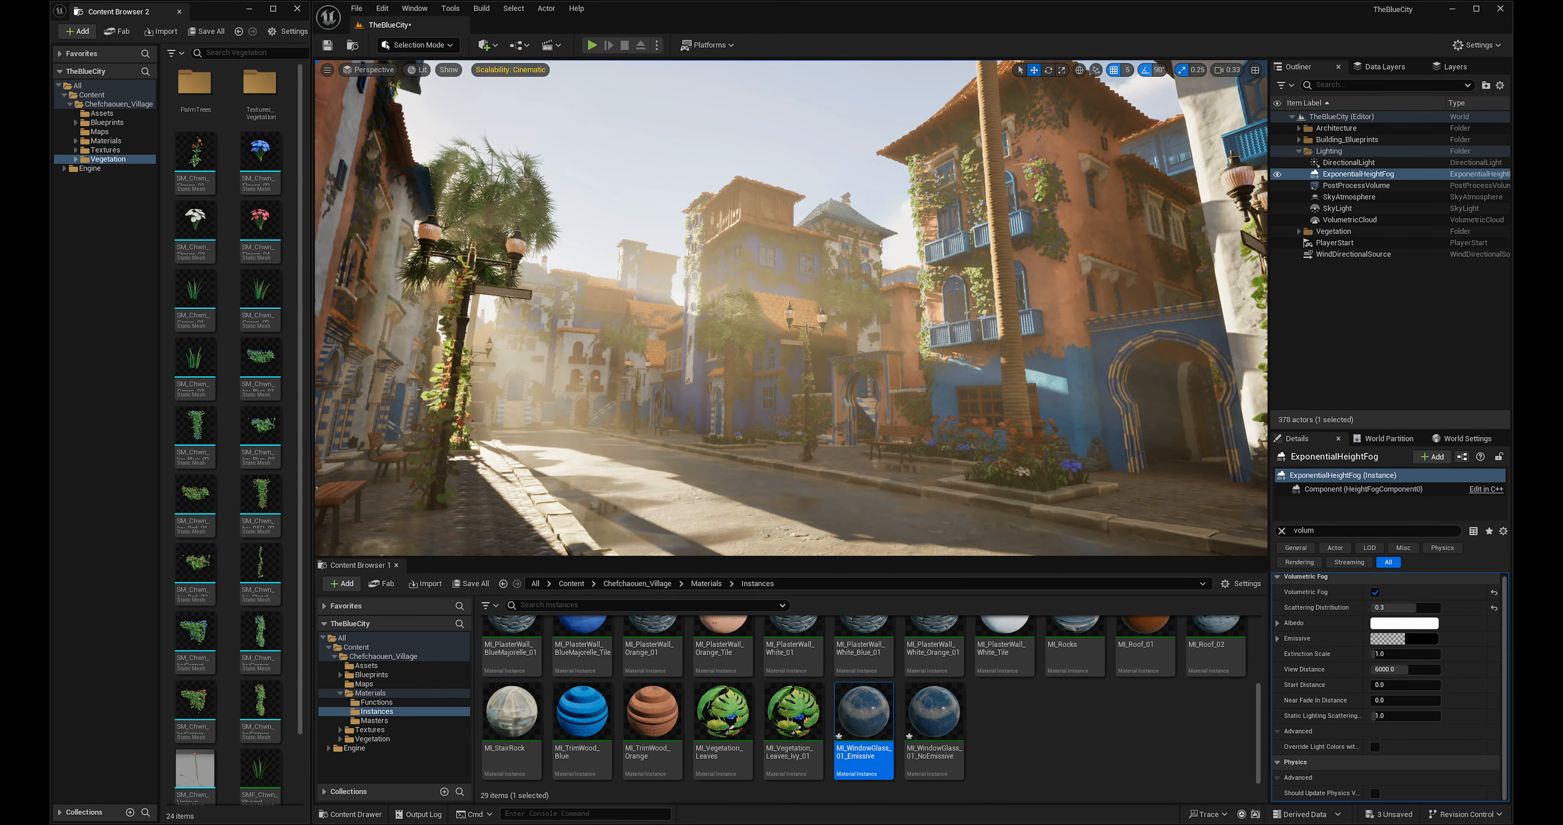
pyautogui.hotkey('ctrl', 'l')
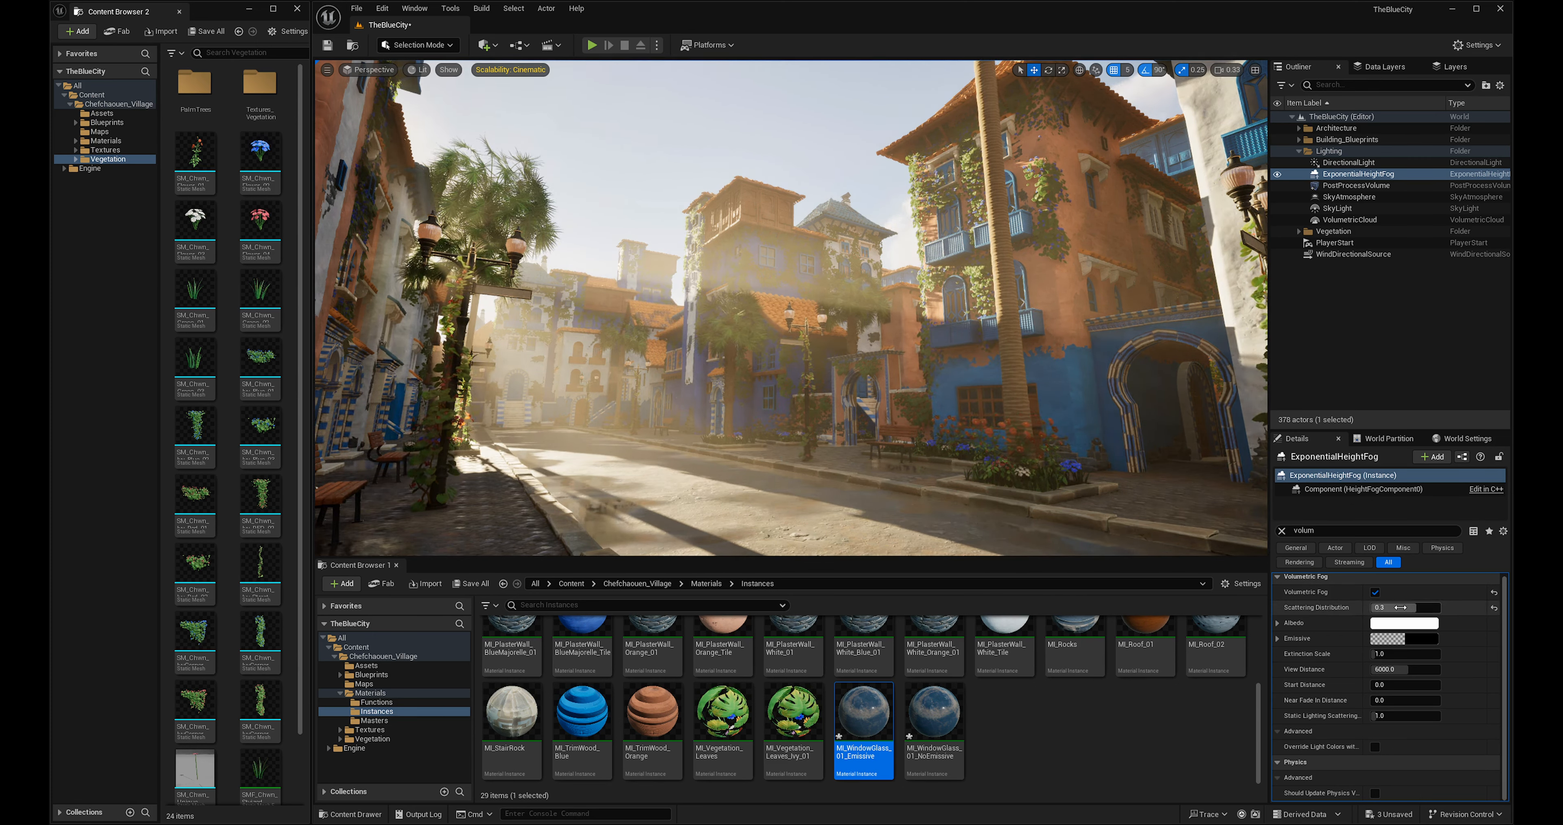
pyautogui.moveTo(1401, 607); pyautogui.dragTo(1390, 607)
pyautogui.click(1411, 607)
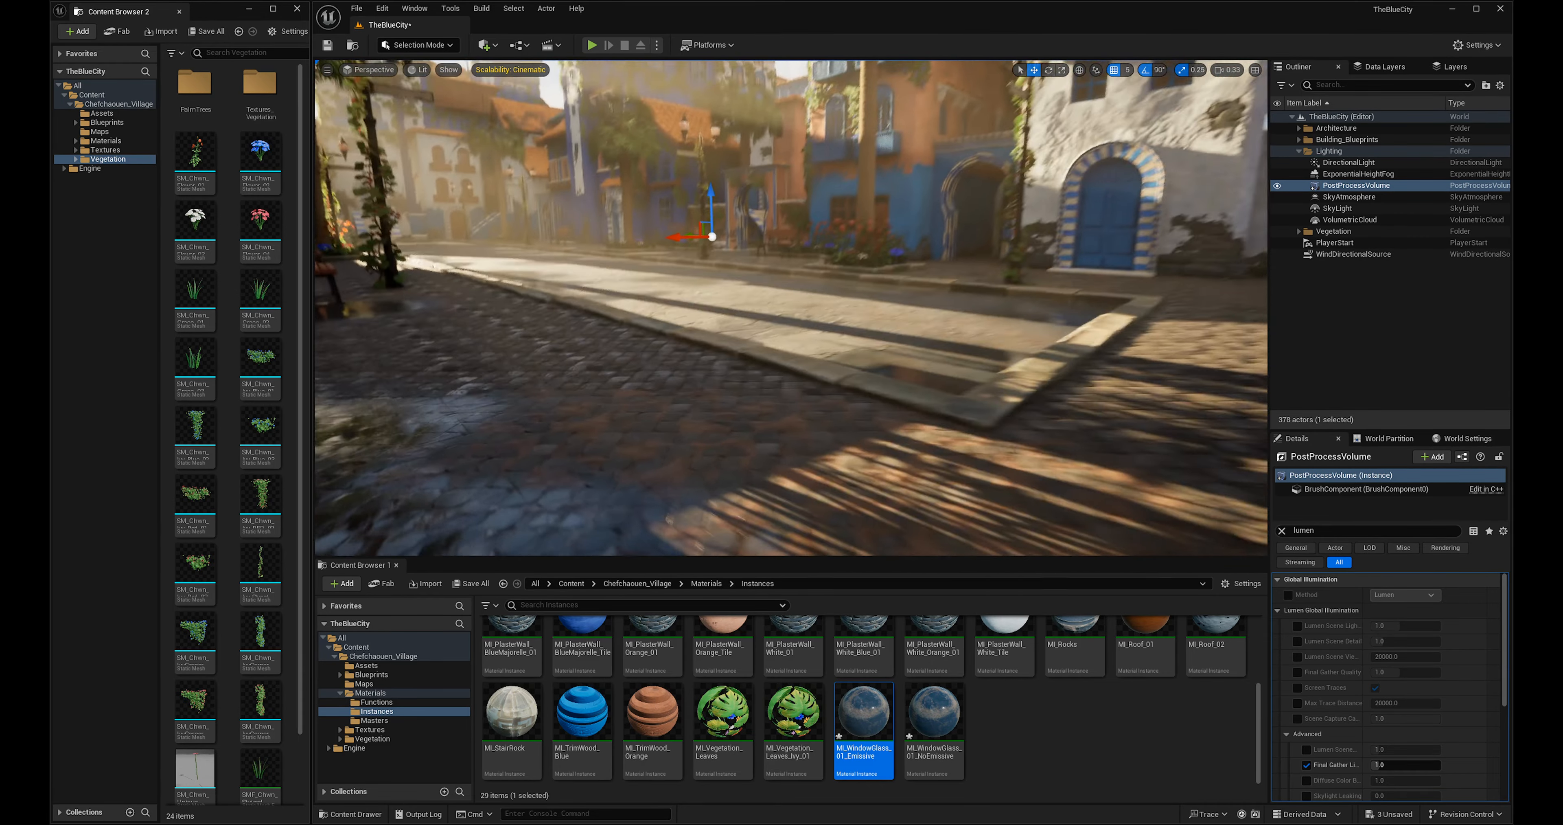
# Raise the sun above the street and examine how its light scatters through the fog between the buildings.
pyautogui.moveTo(916, 432)
pyautogui.mouseDown(button='right')
pyautogui.moveTo(747, 406)
pyautogui.moveTo(892, 485)
pyautogui.moveTo(904, 435)
pyautogui.moveTo(921, 436)
pyautogui.mouseUp(button='right')
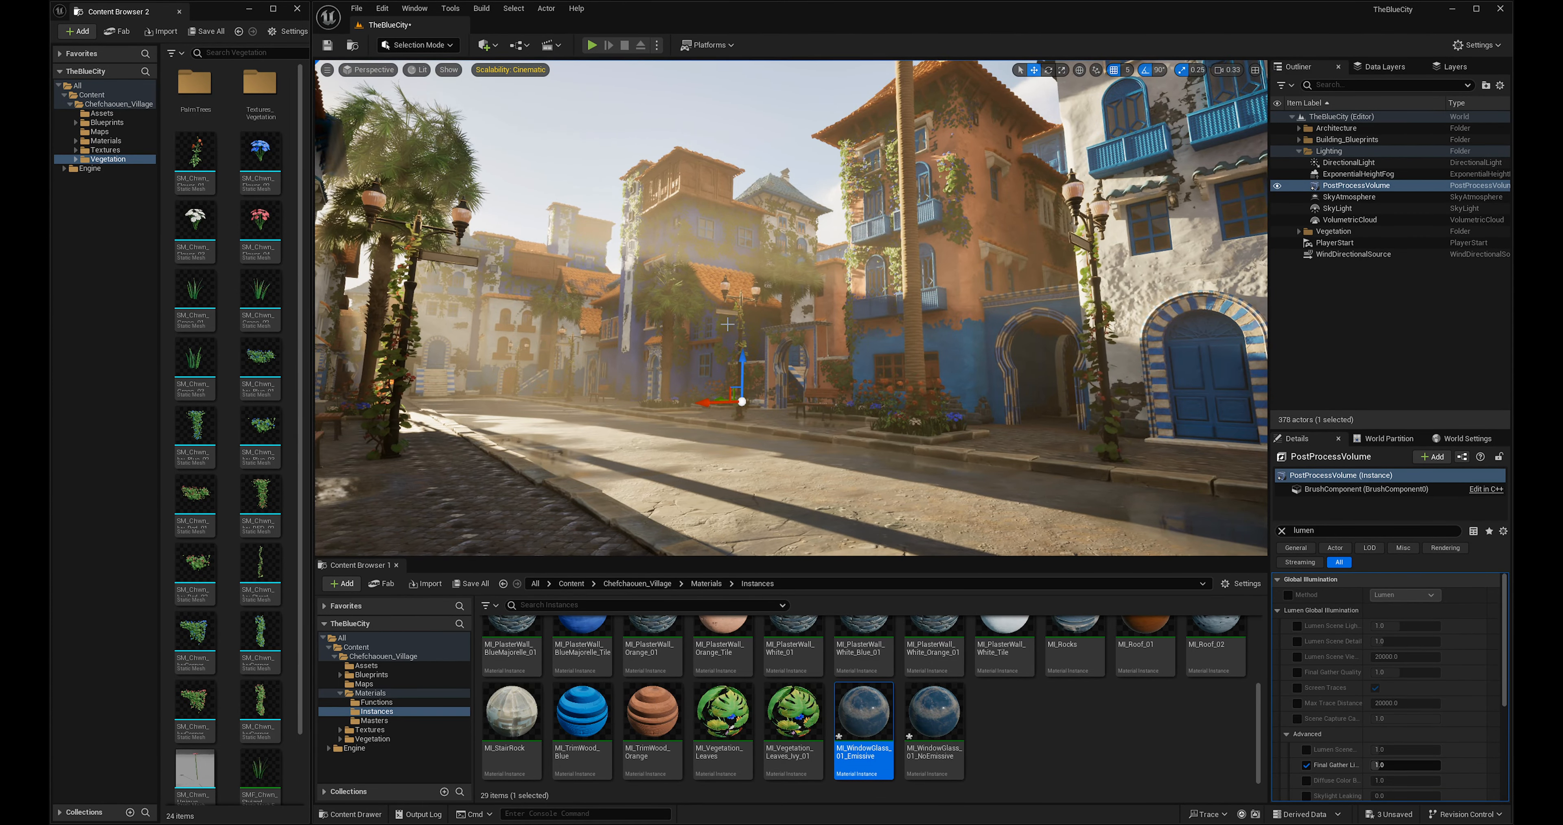
pyautogui.hotkey('ctrl', 'l')
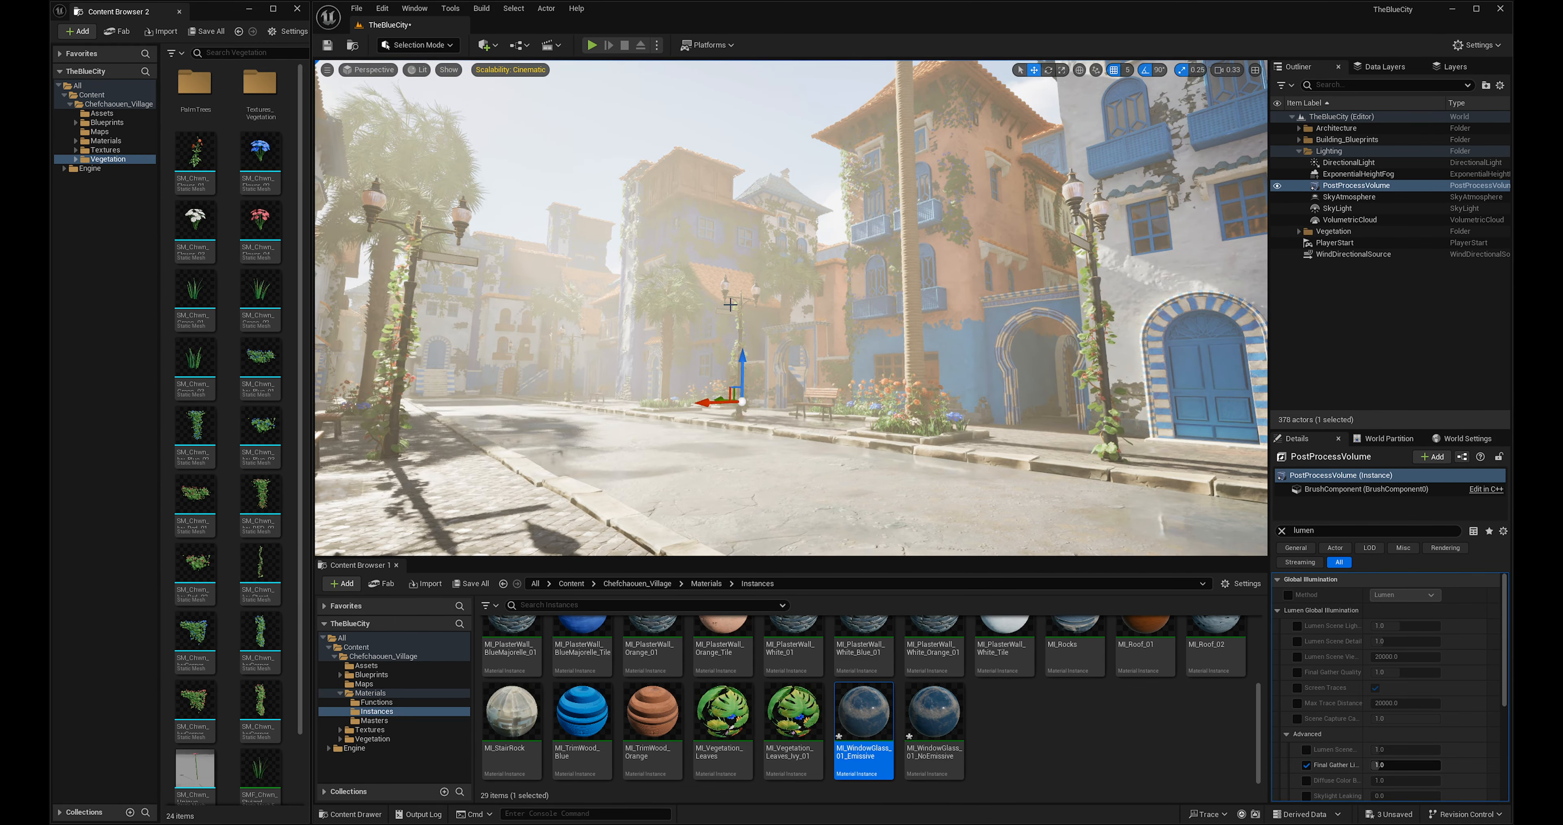
pyautogui.moveTo(730, 305); pyautogui.dragTo(682, 280, button='right')
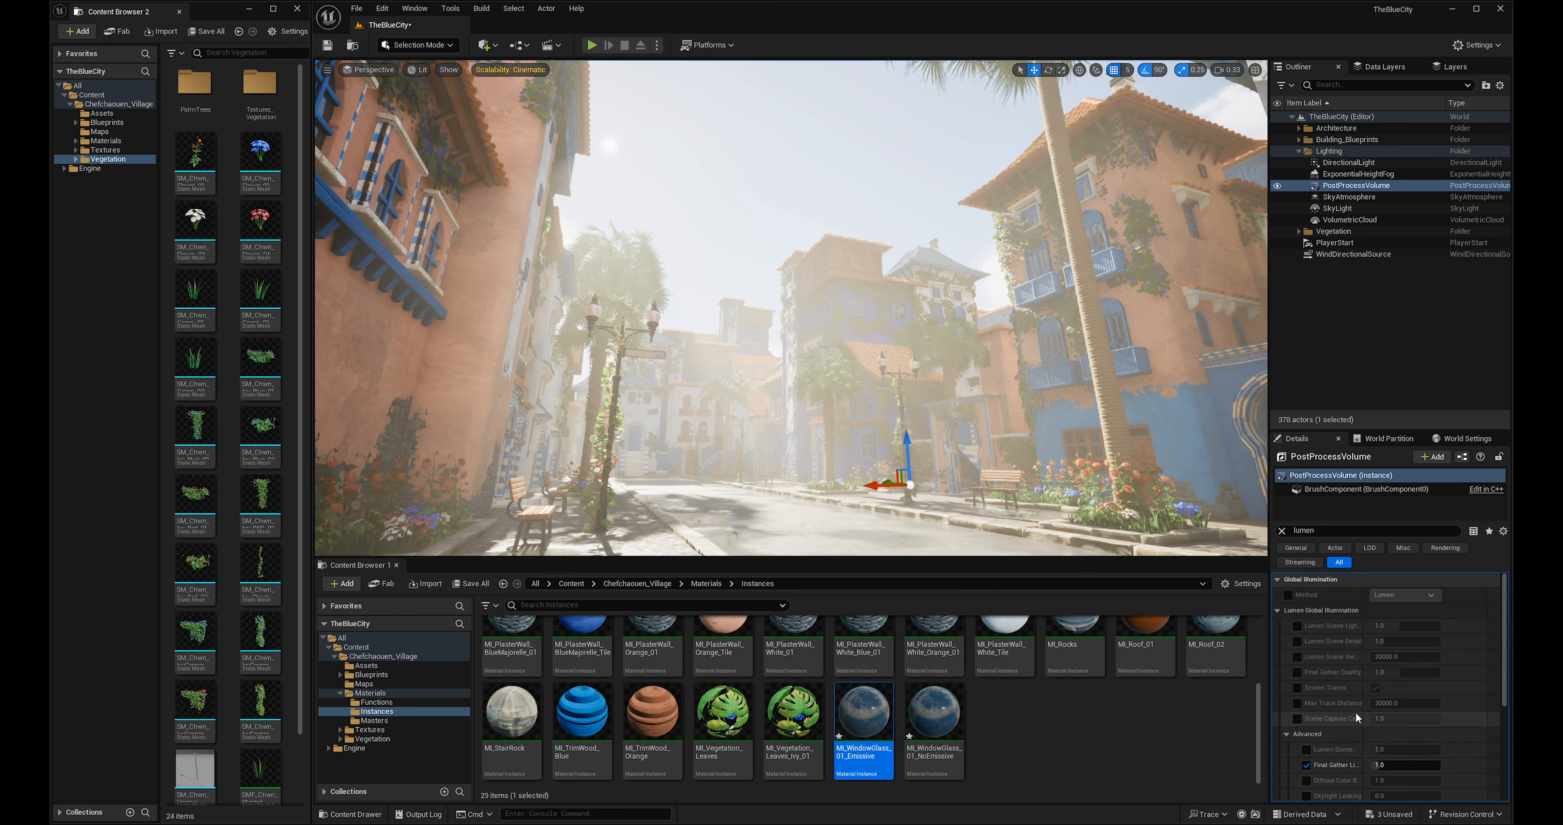
# Replace the "lumen" property filter with "volu" on the DirectionalLight, reset its Volumetric Scattering Intensity, and set it to 2.
pyautogui.click(1282, 530)
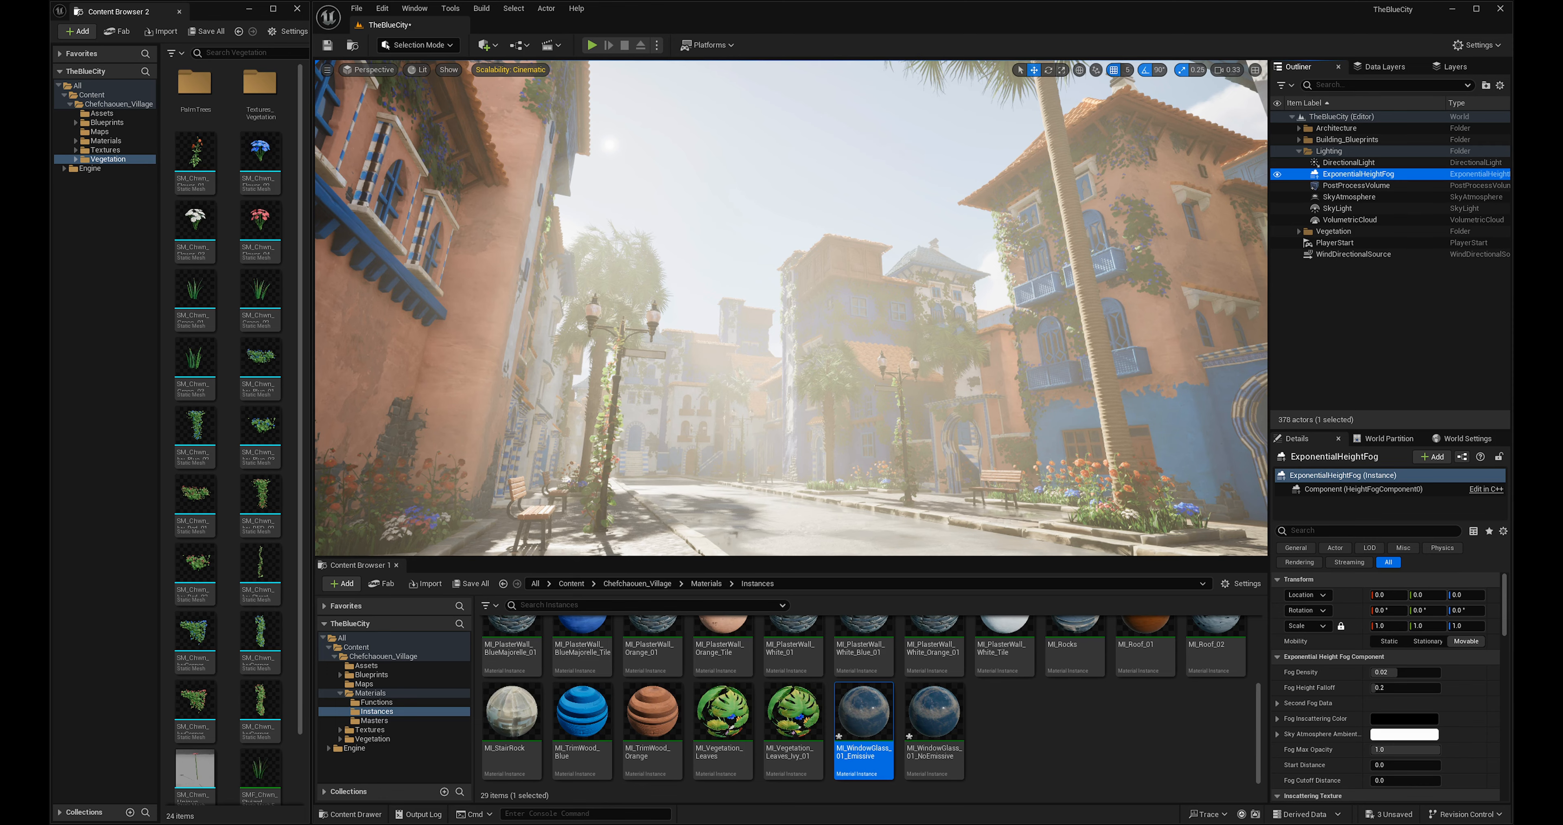
pyautogui.moveTo(791, 308); pyautogui.dragTo(822, 315, button='right')
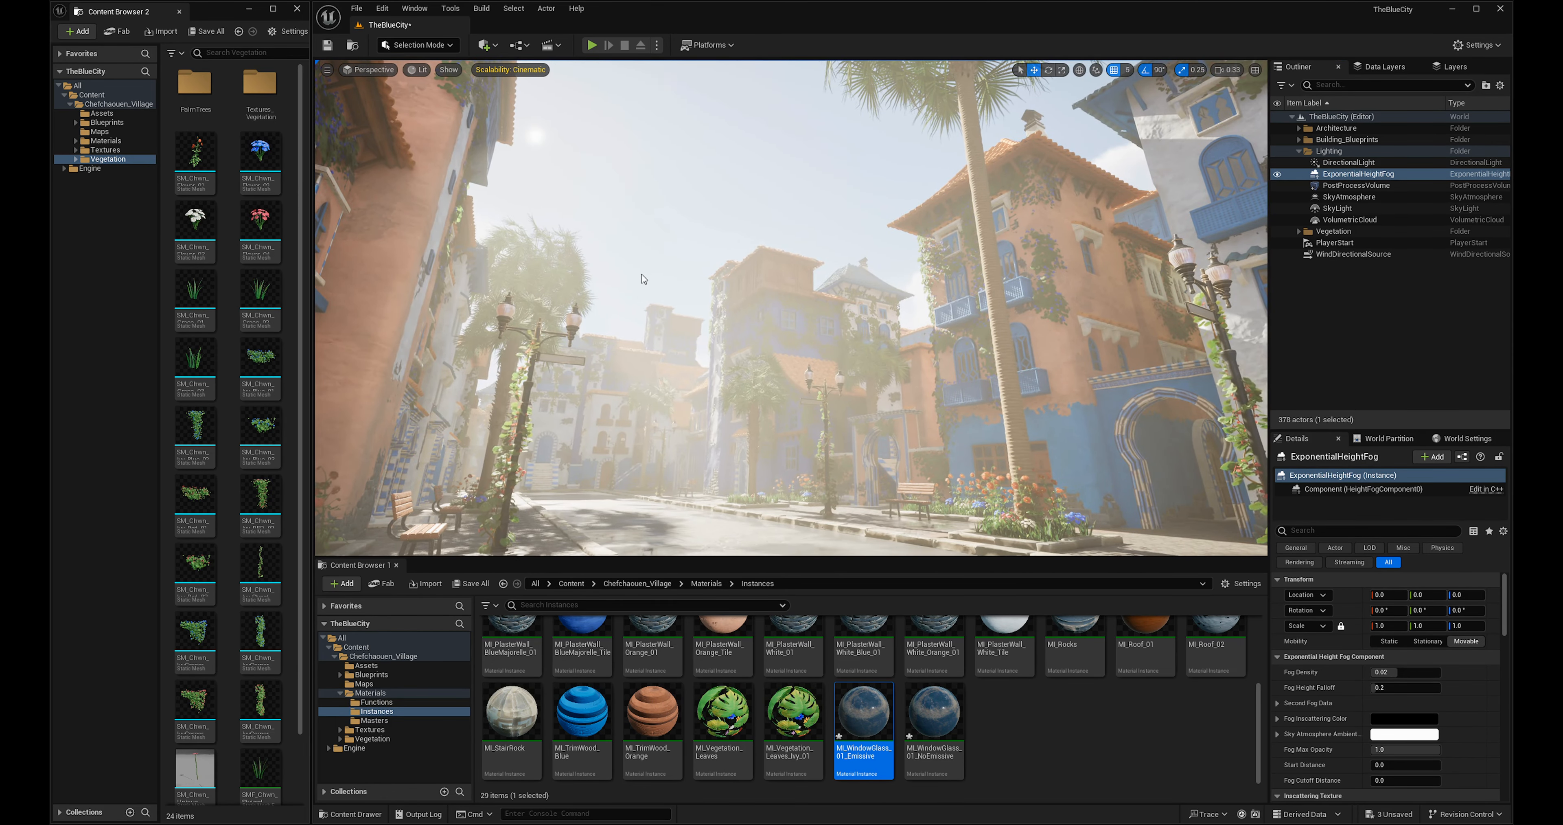
pyautogui.rightClick(642, 301)
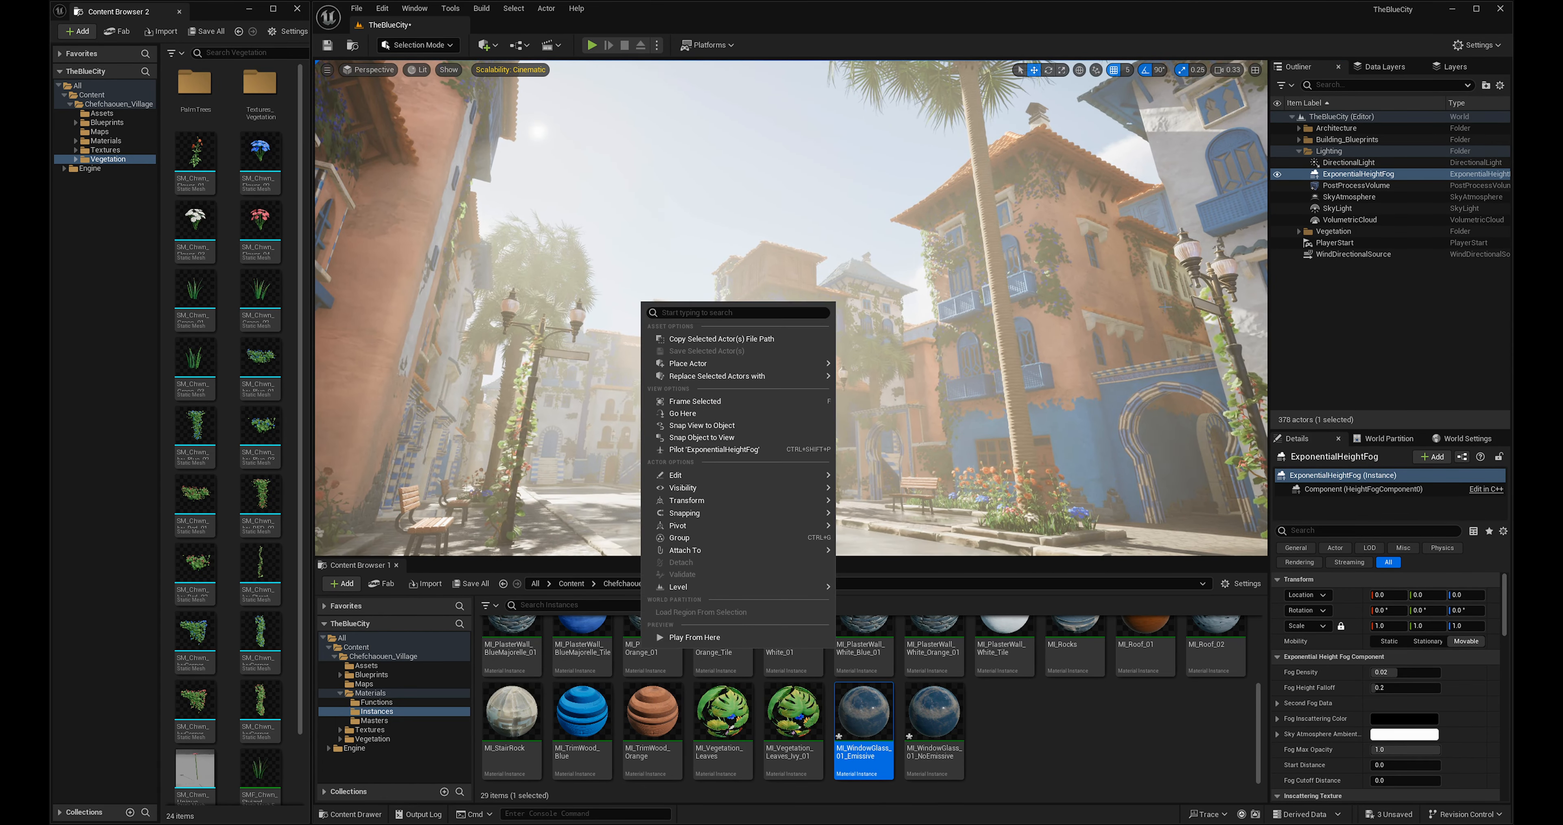
pyautogui.click(1348, 162)
pyautogui.click(1333, 531)
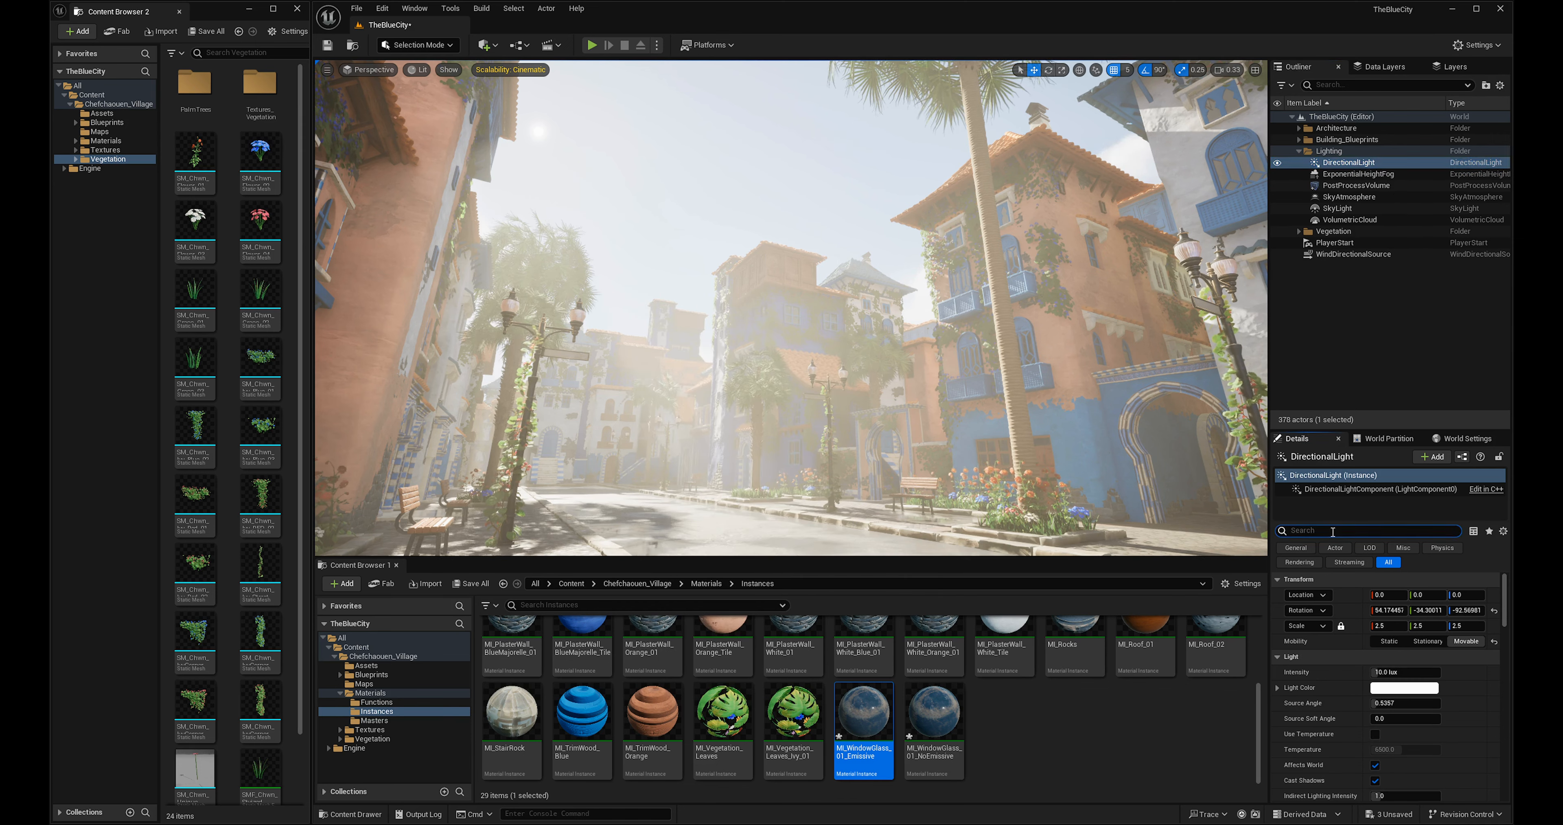
pyautogui.write('volu')
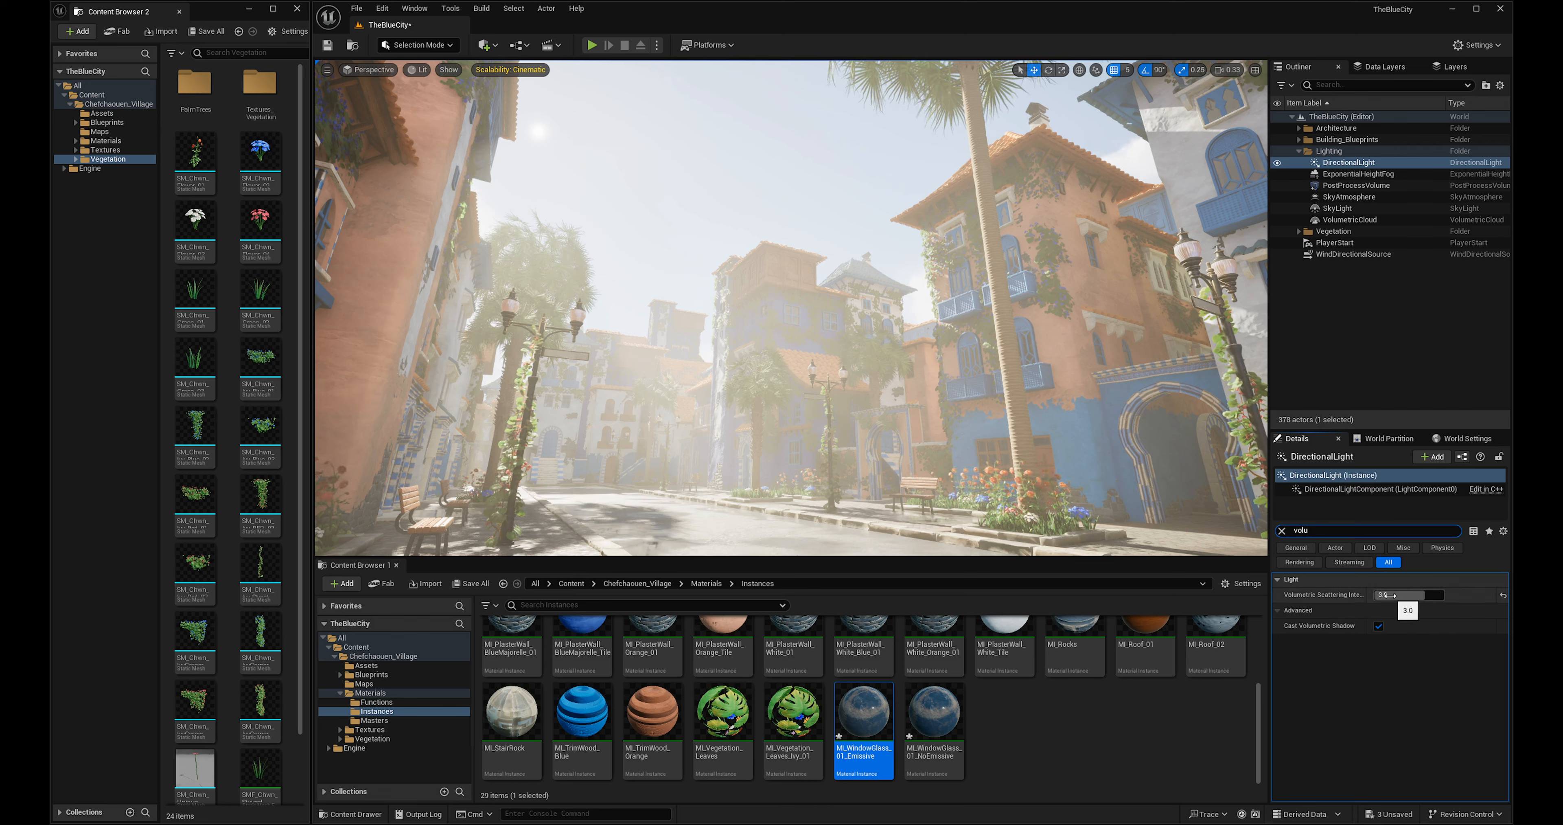
pyautogui.click(1502, 595)
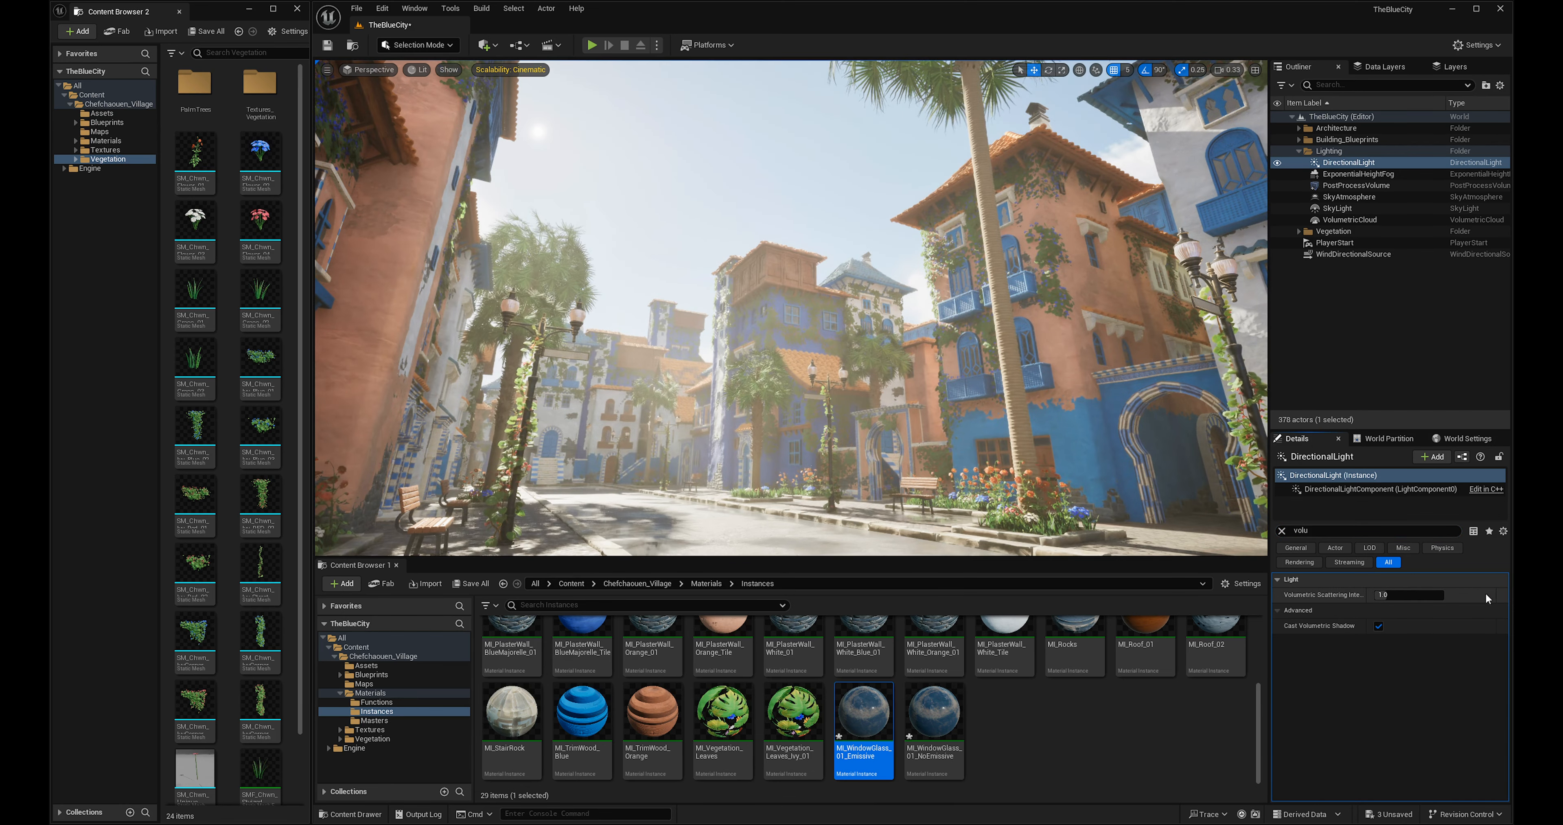
pyautogui.click(1411, 597)
pyautogui.write('2')
pyautogui.press('Return')
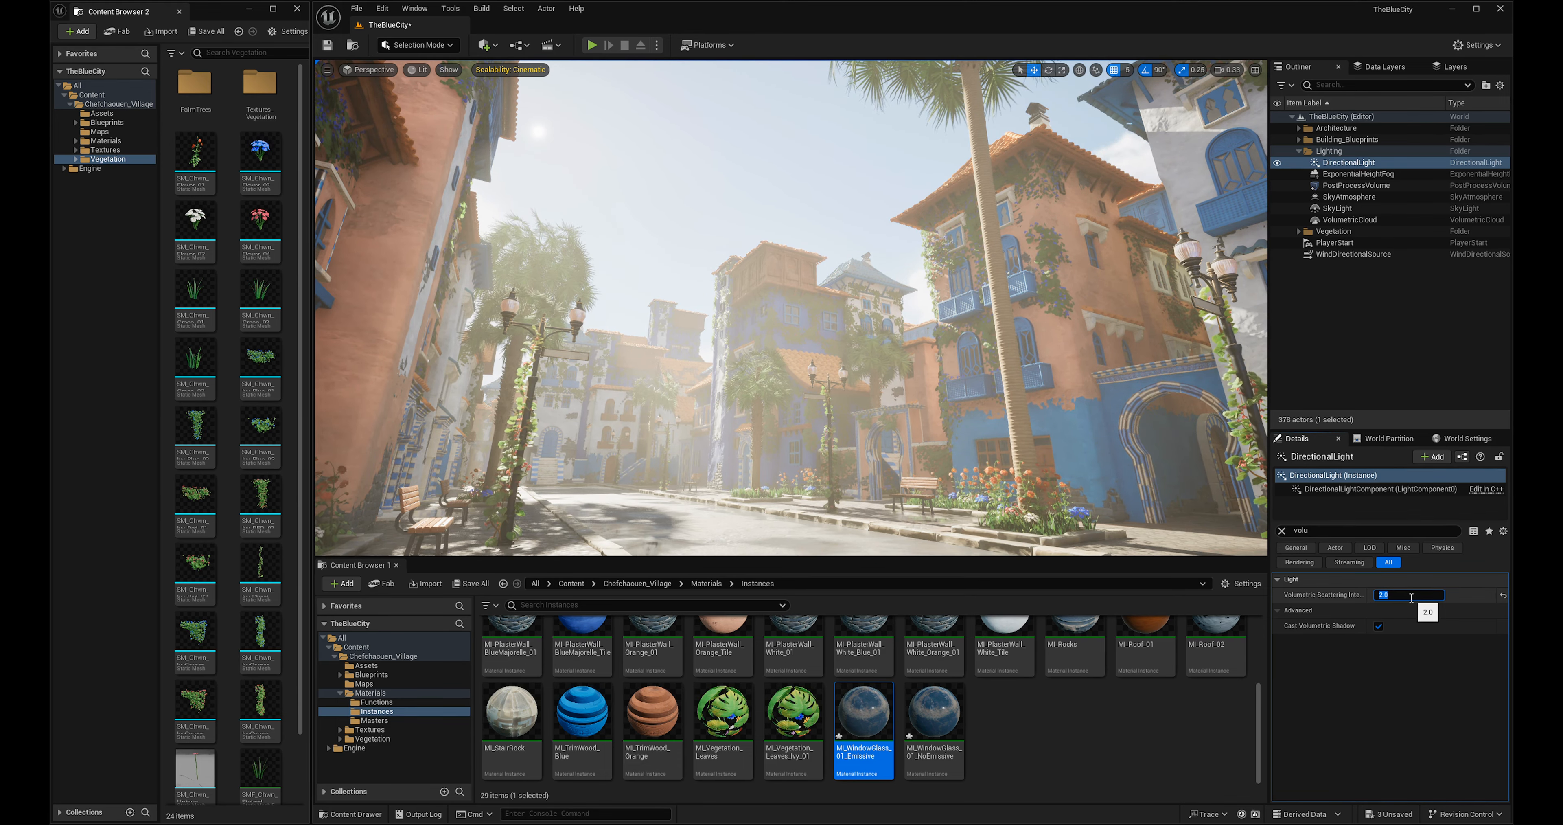
# Rotate the sun down to a low, warm angle that backlights the street and buildings through the fog.
pyautogui.moveTo(819, 337); pyautogui.dragTo(825, 350, button='right')
pyautogui.hotkey('ctrl', 'l')
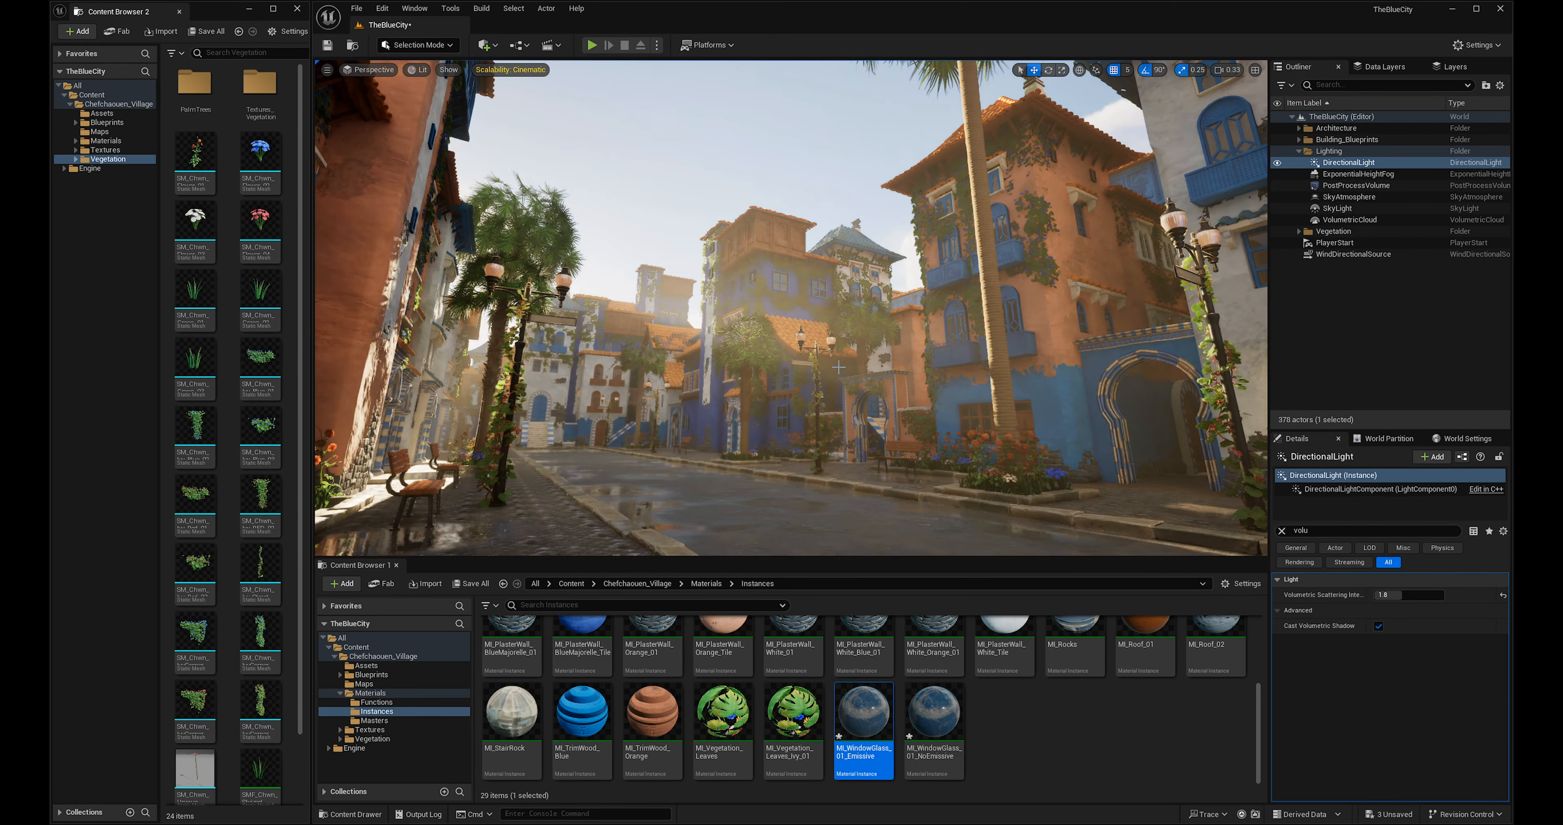
pyautogui.hotkey('ctrl', 'l')
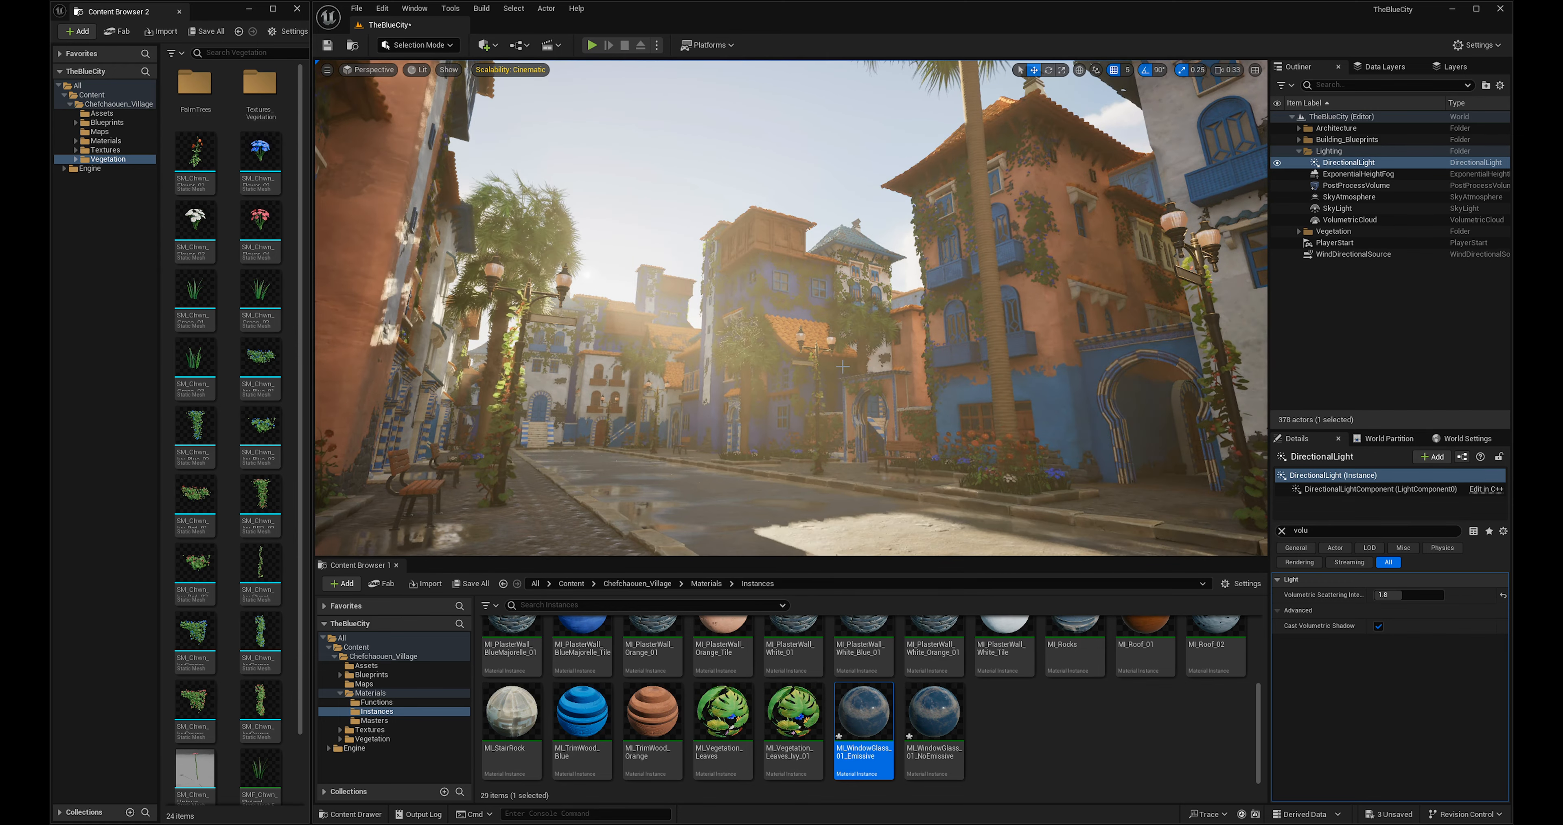